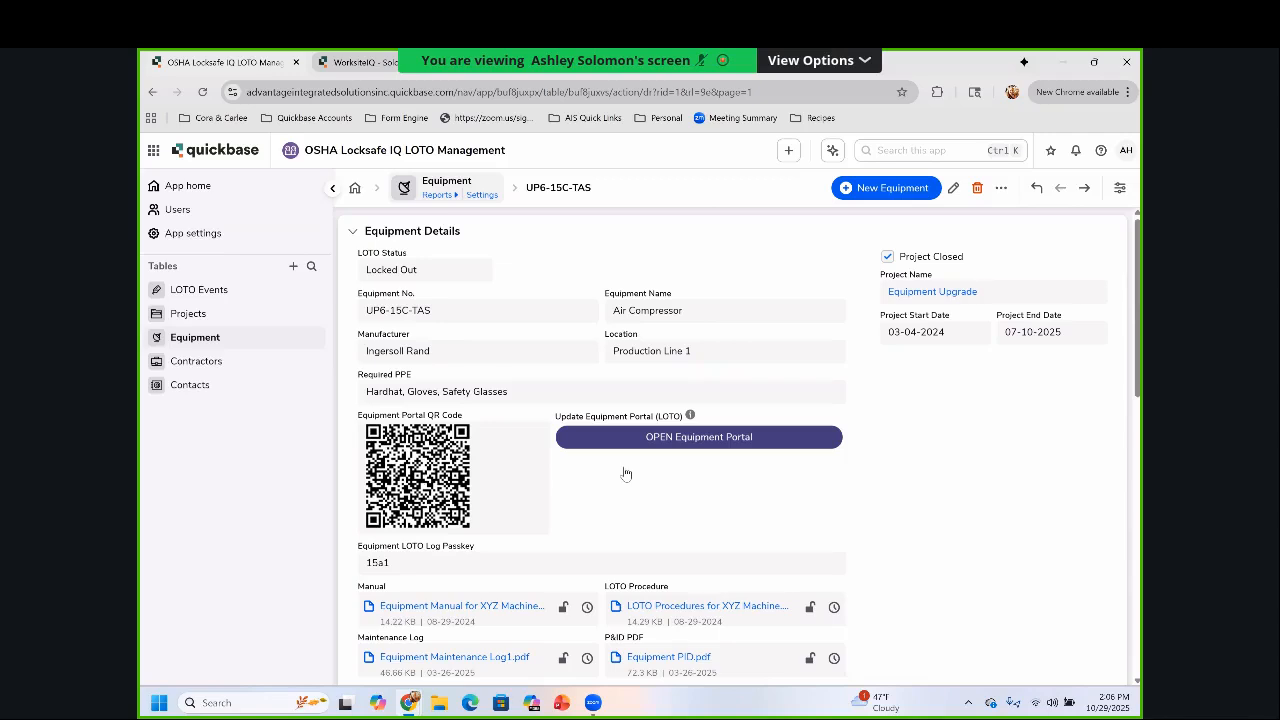
# Open the air compressor's Equipment Portal and its form for submitting a new Lock Out Tag Out request
pyautogui.click(580, 437)
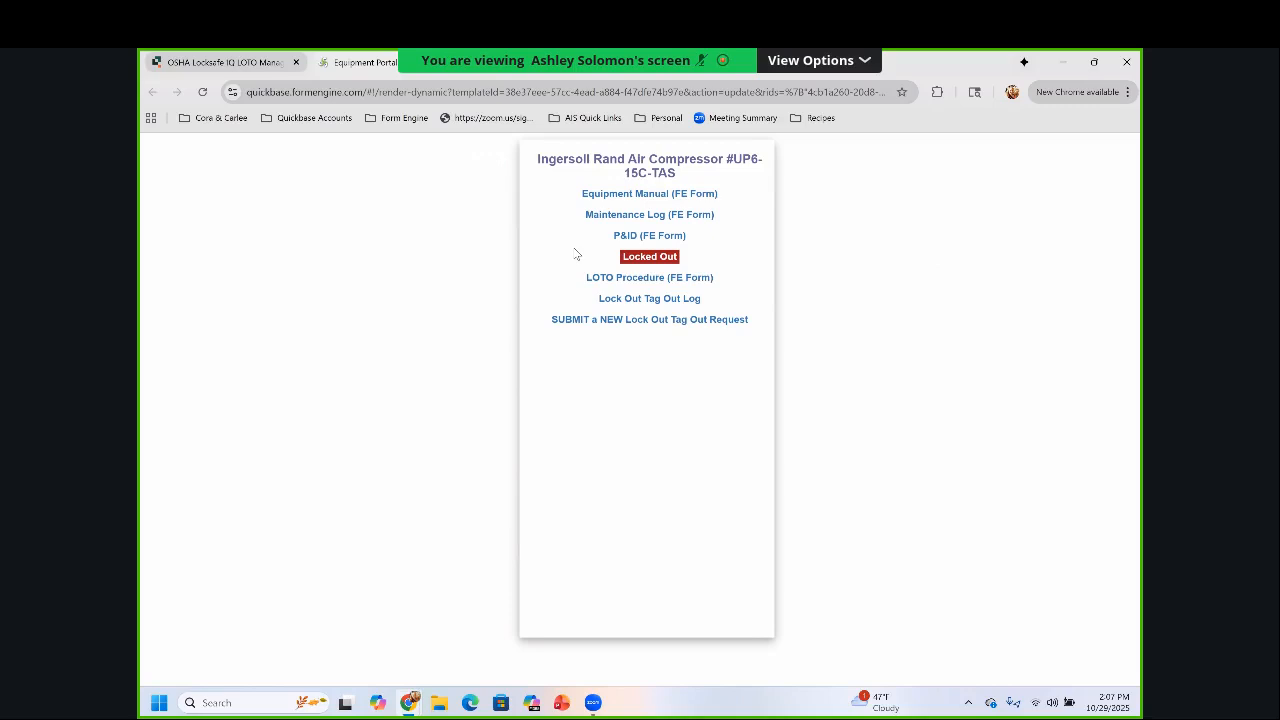
pyautogui.click(661, 321)
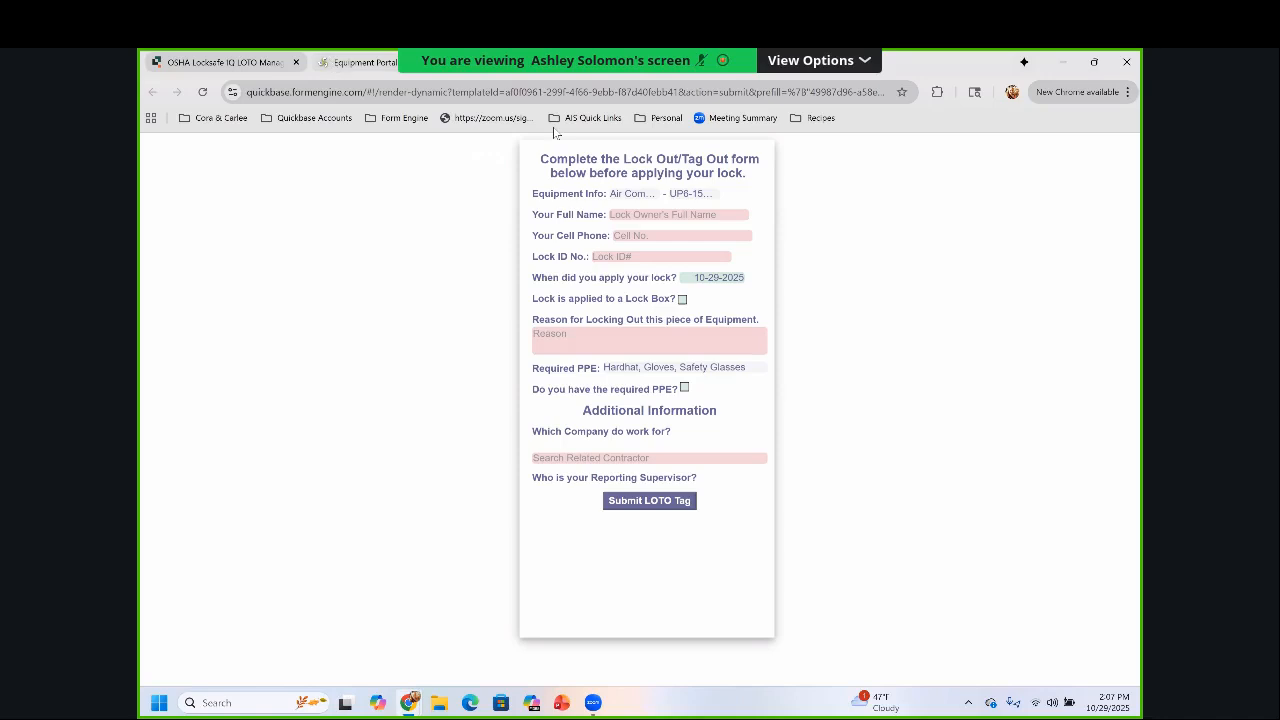
# Switch to the personnel record in the WorksiteIQ app and open its linked personnel portal
pyautogui.click(747, 70)
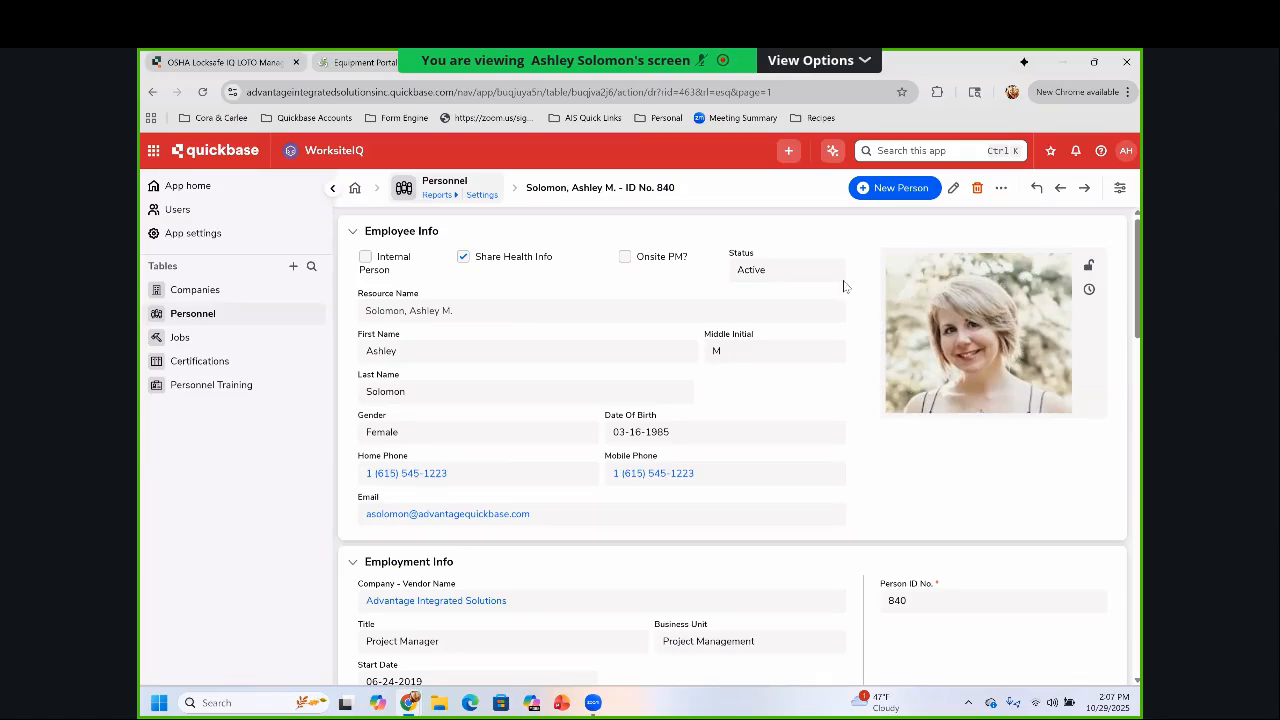
pyautogui.scroll(-3, 870, 282)
pyautogui.scroll(-10, 882, 380)
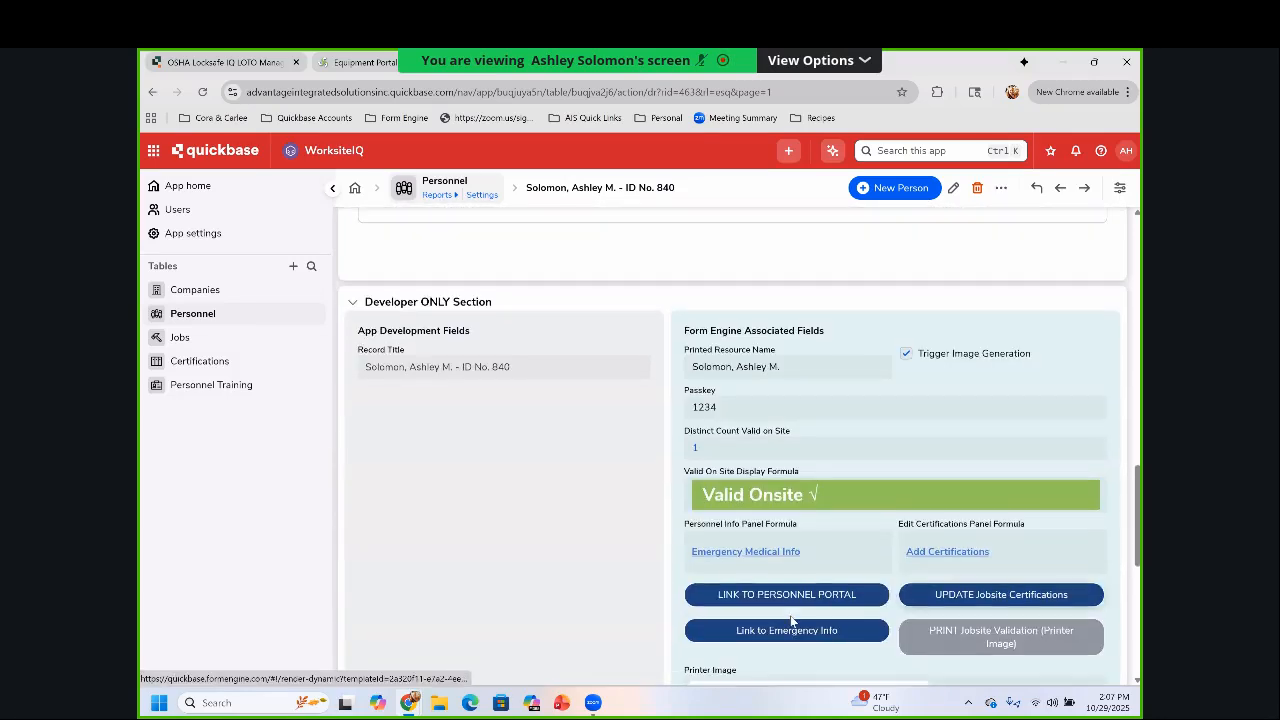
pyautogui.click(913, 605)
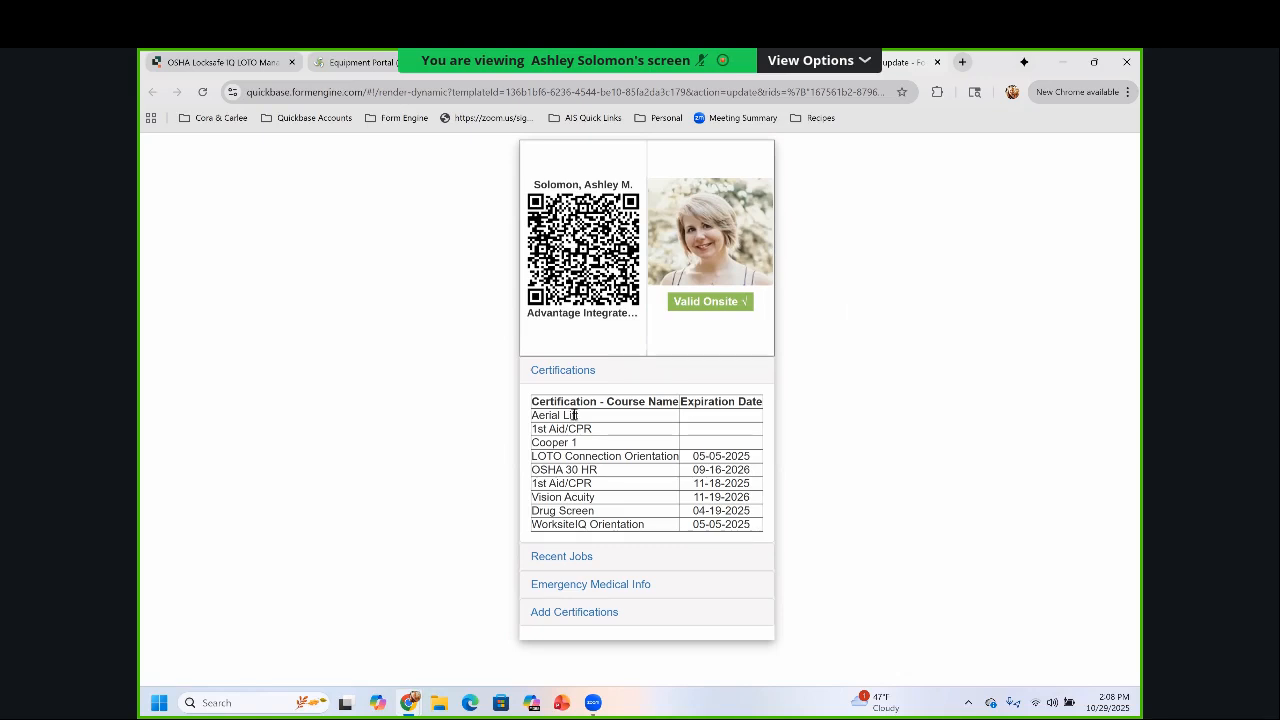
# View the portal's Recent Jobs, then open Emergency Medical Info and enter the passkey to access it
pyautogui.click(562, 556)
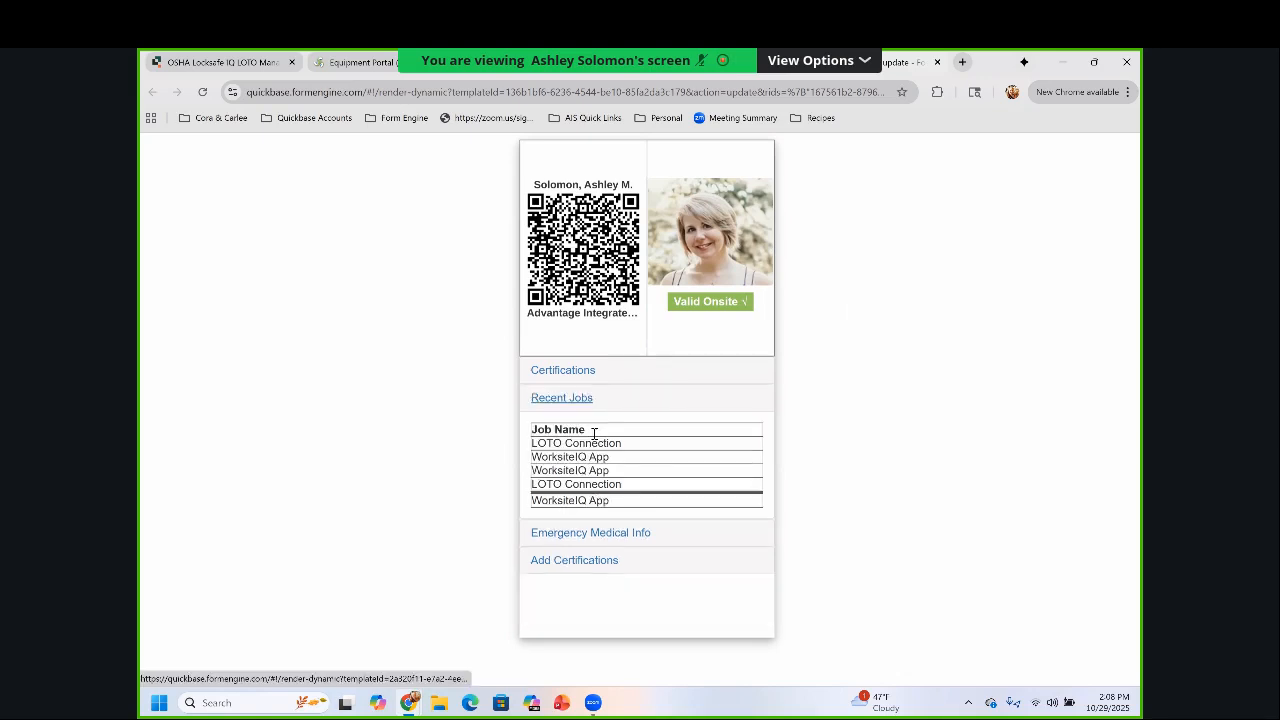
pyautogui.click(591, 535)
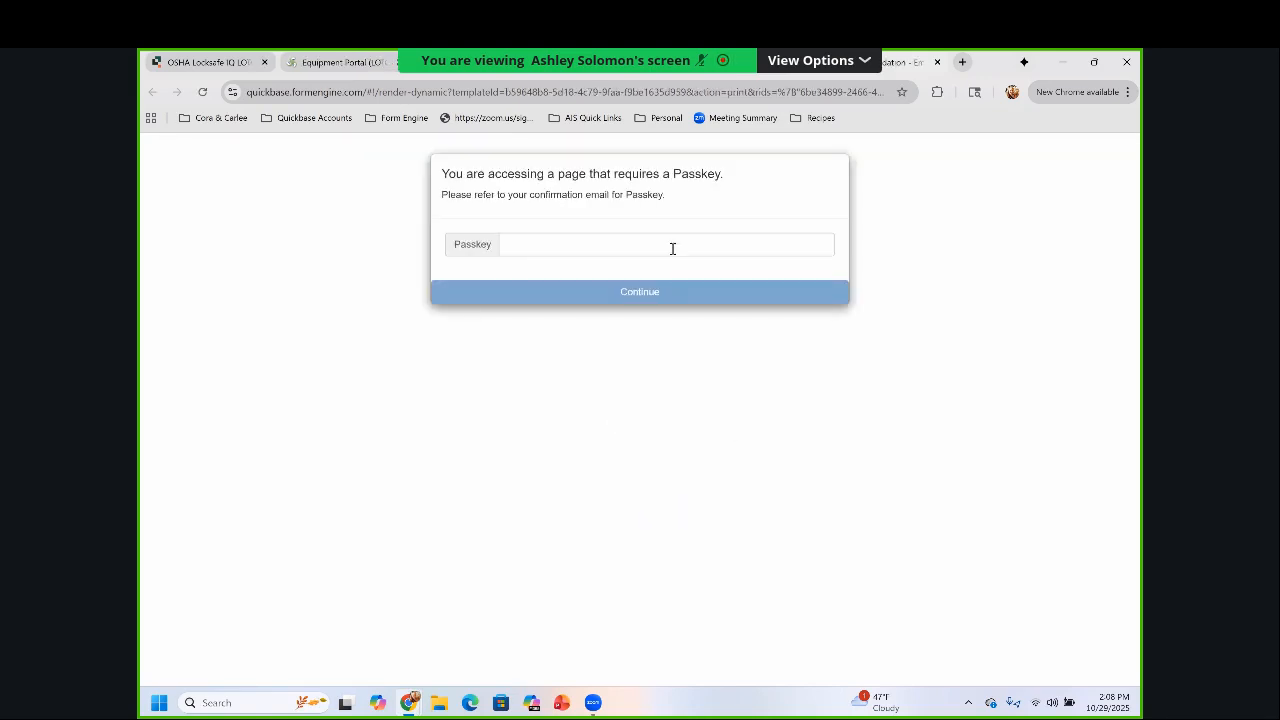
pyautogui.click(672, 248)
pyautogui.click(596, 280)
pyautogui.click(598, 291)
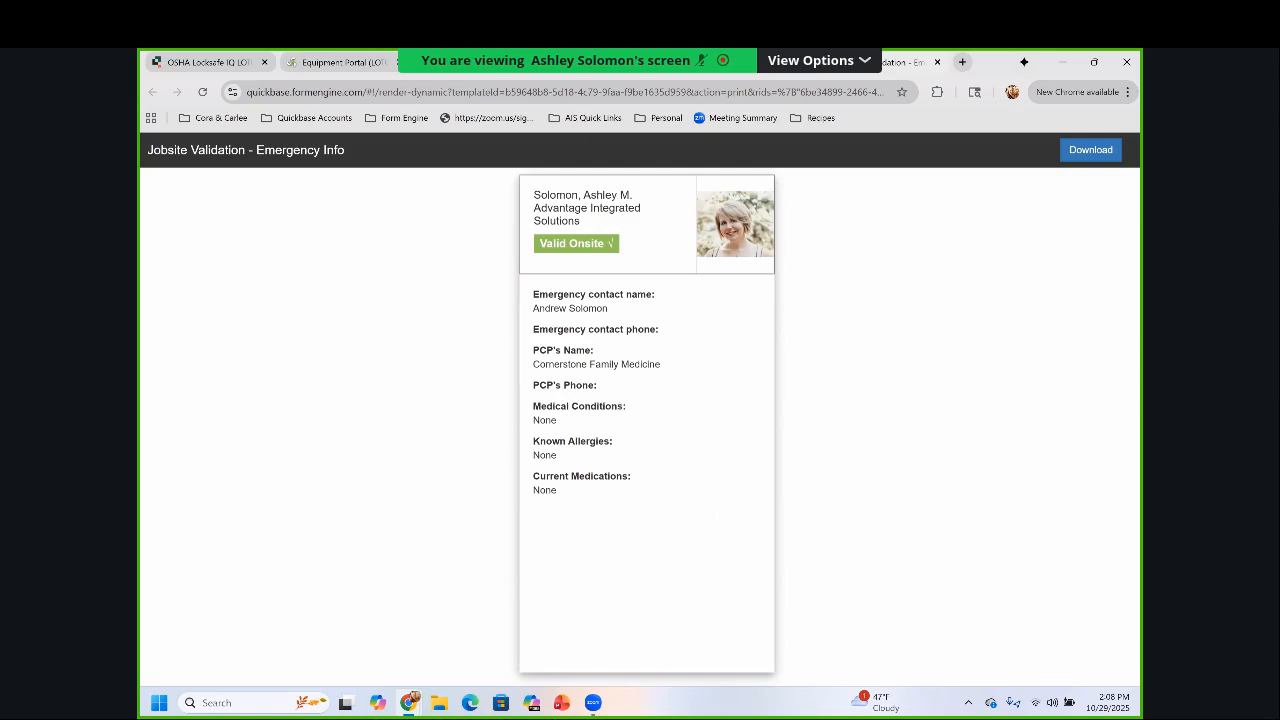
# Return to the air compressor's Equipment Portal and highlight its equipment title
pyautogui.hotkey('ctrl', 'shift', 'Tab')
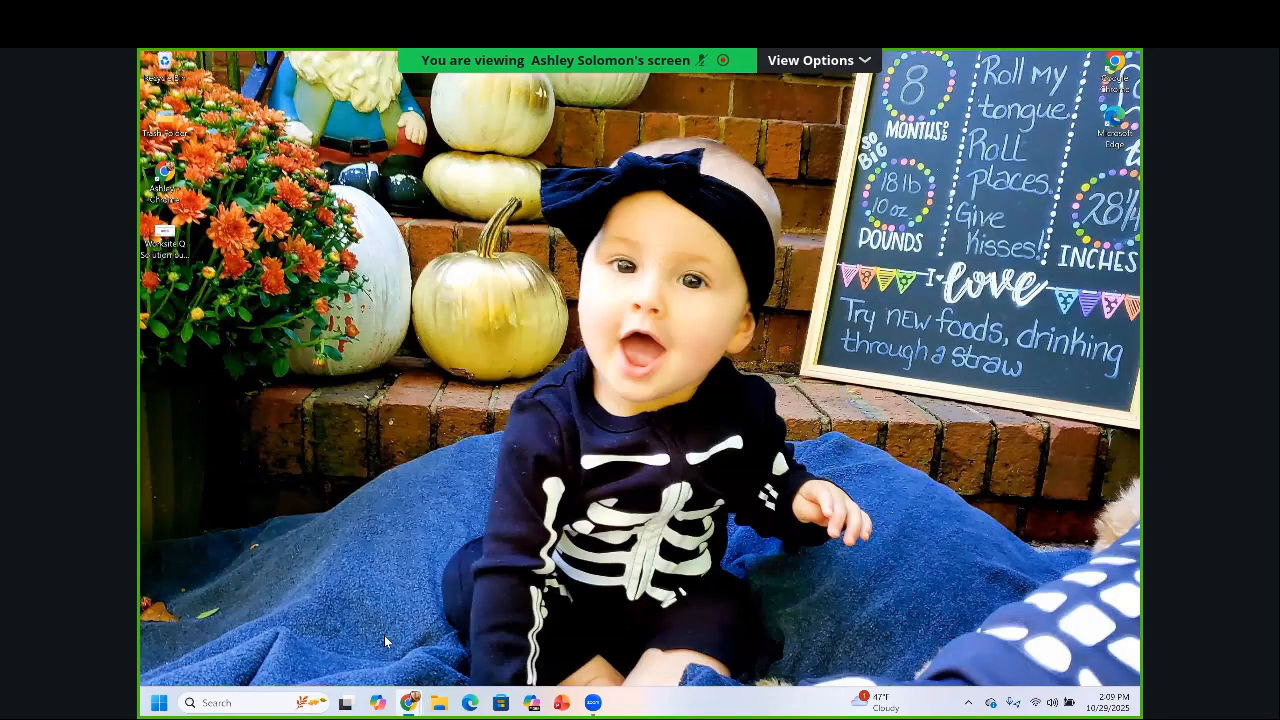
pyautogui.moveTo(410, 703)
pyautogui.click(366, 638)
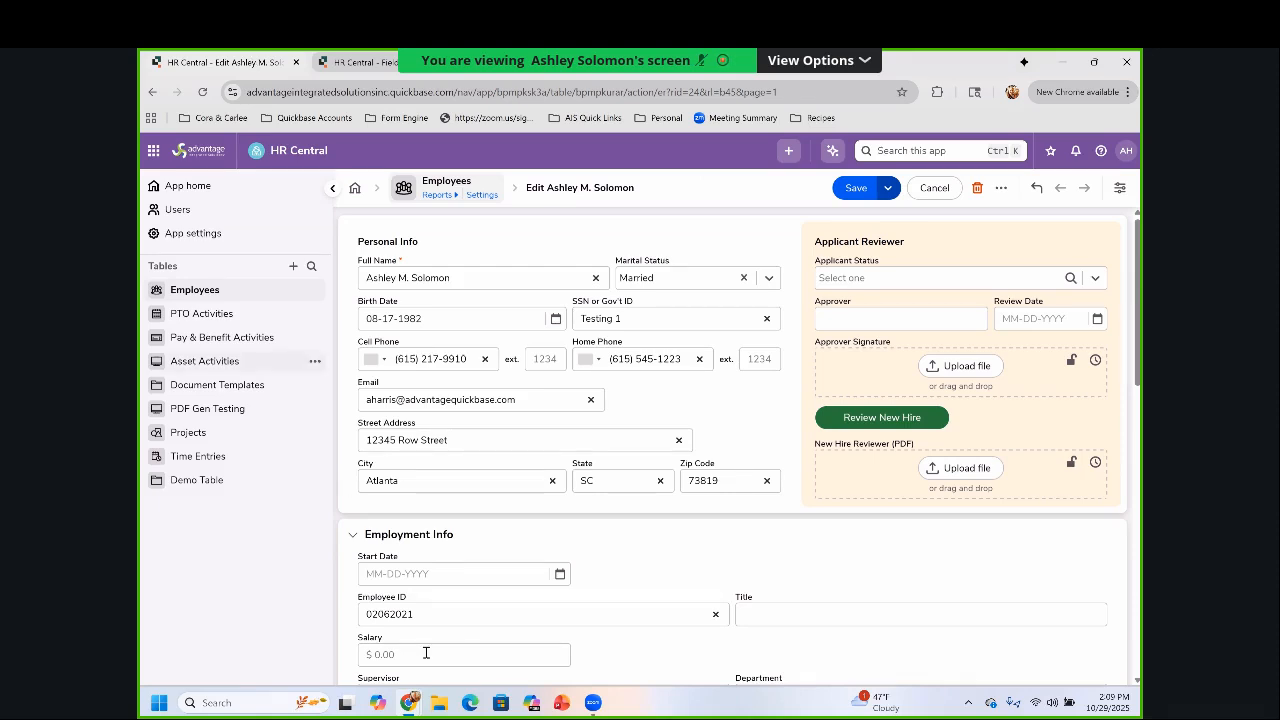
pyautogui.moveTo(423, 708)
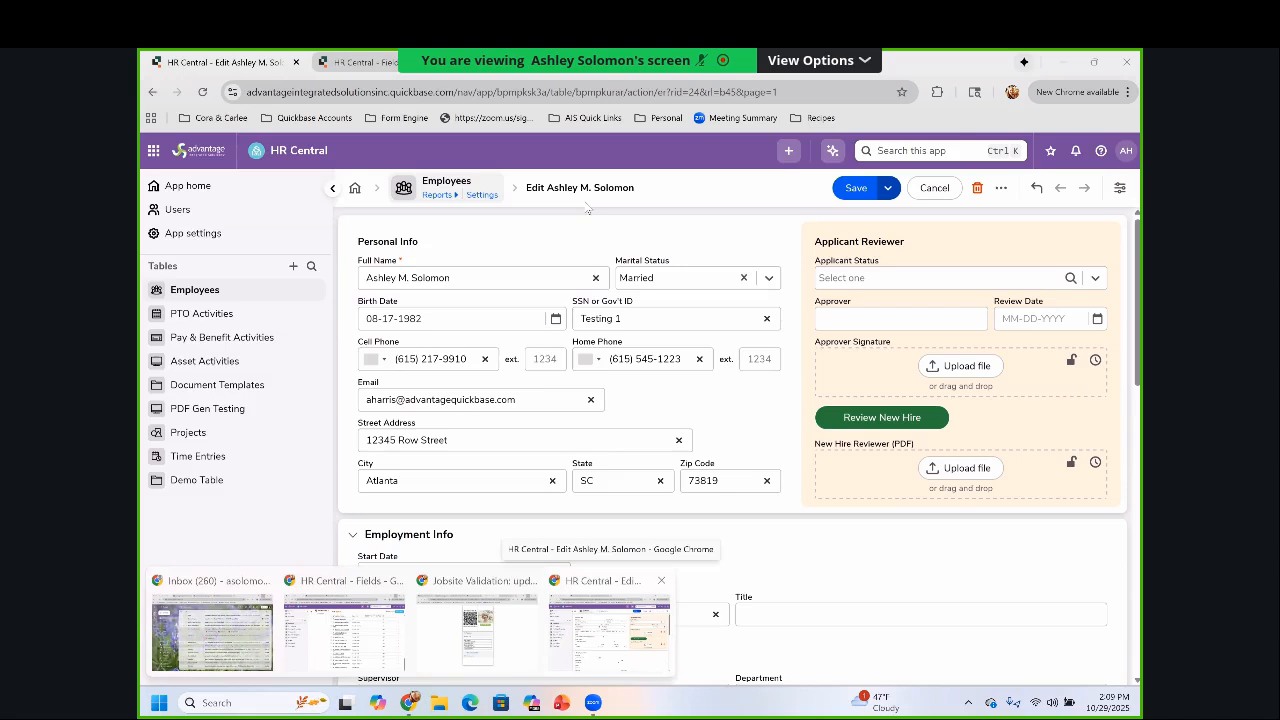
pyautogui.click(523, 650)
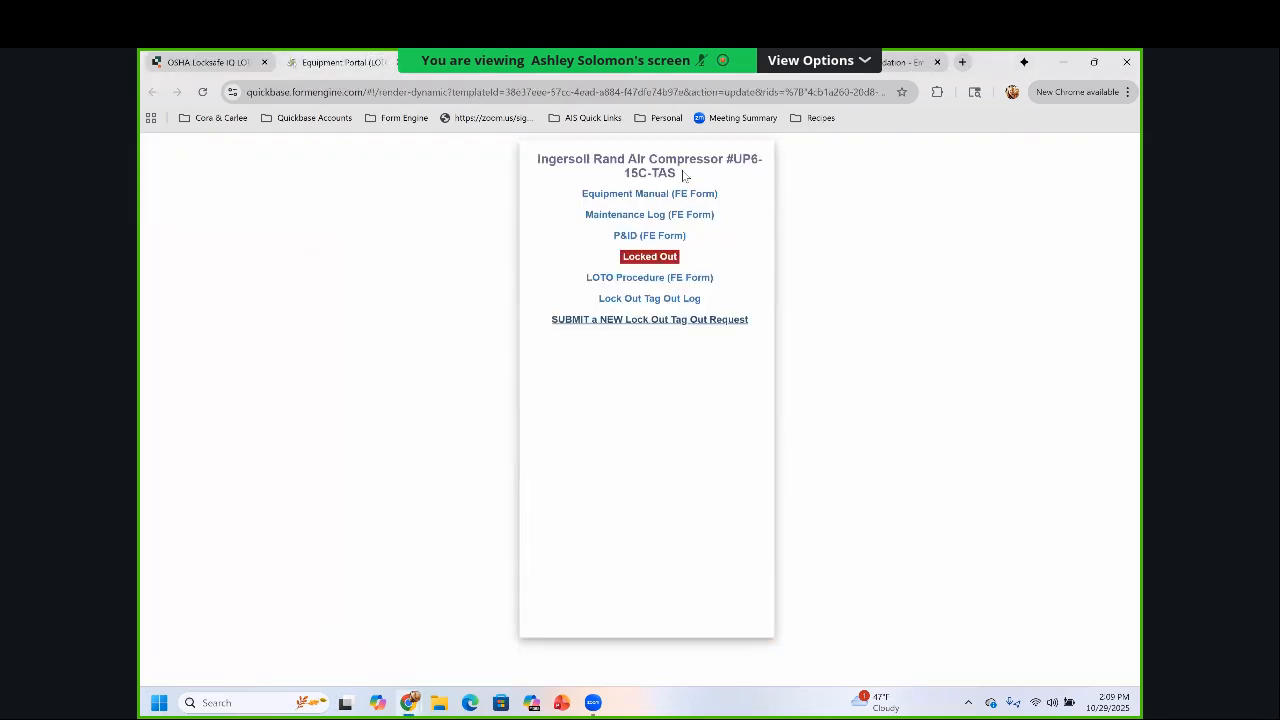
pyautogui.tripleClick(553, 160)
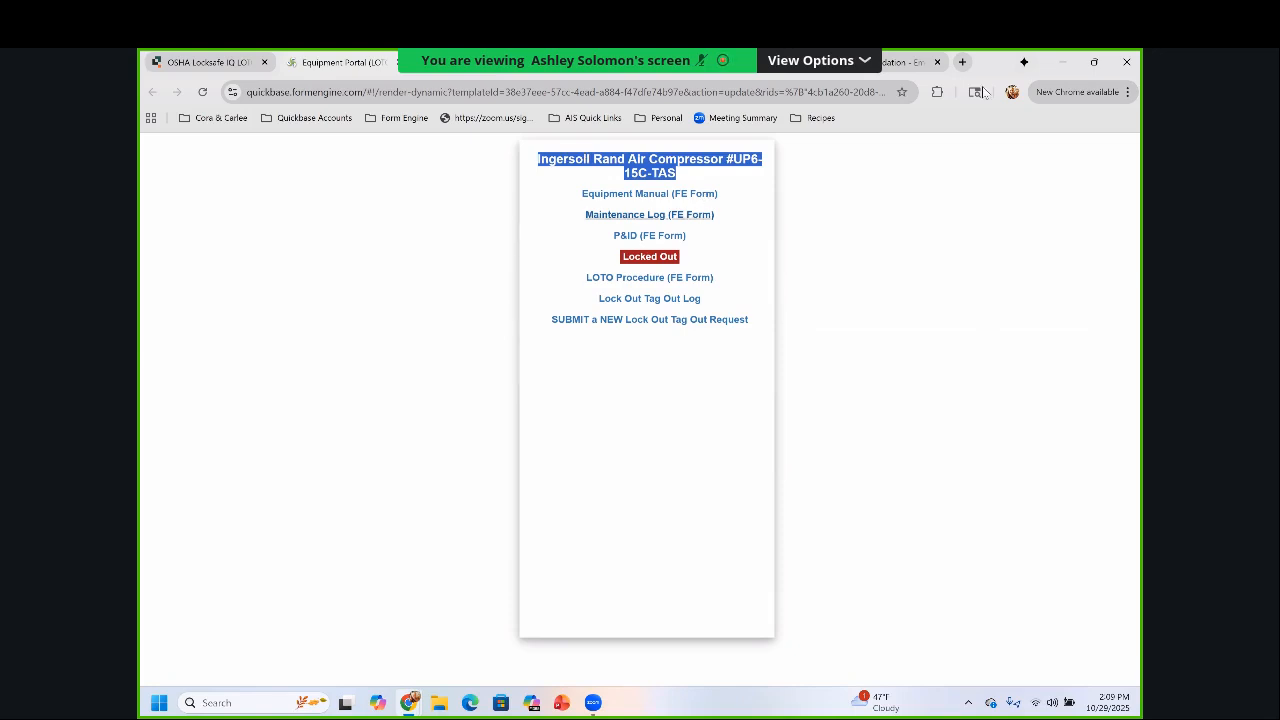
# Switch to the HR Central employee record and open the field settings of Employee Label (FE Form) in the Admin ONLY section
pyautogui.click(1063, 62)
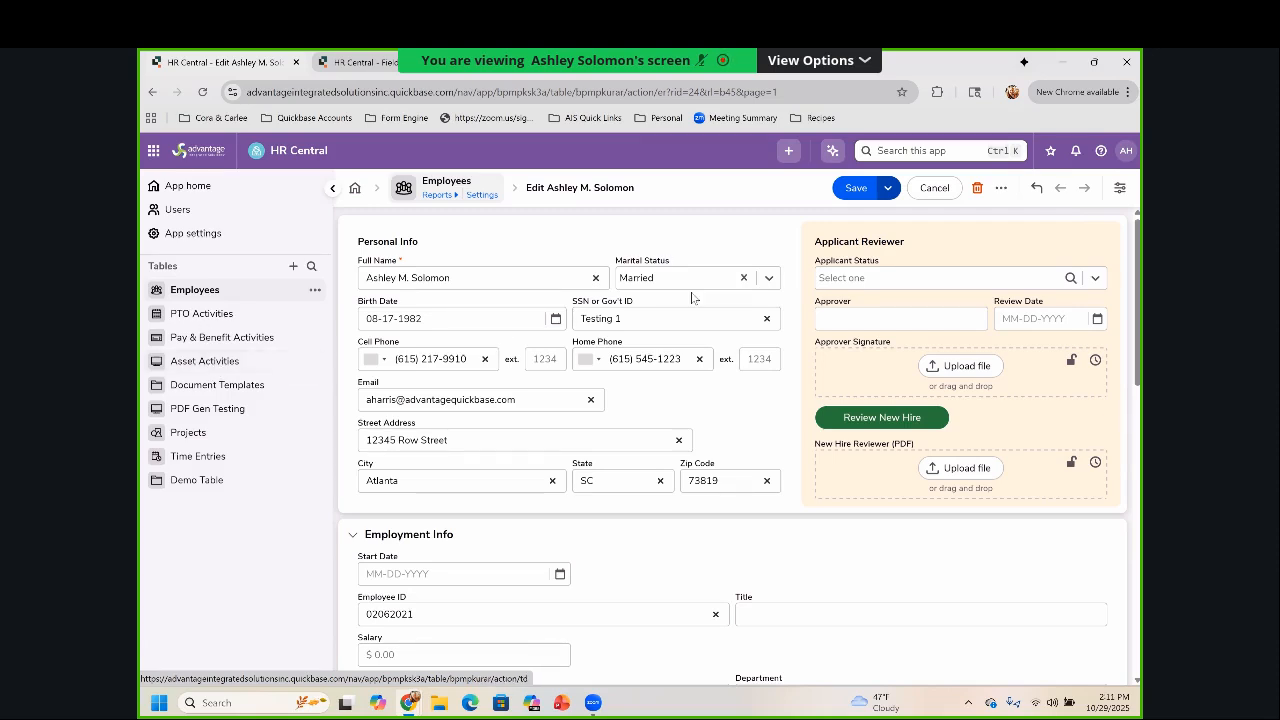
pyautogui.scroll(-1, 752, 364)
pyautogui.scroll(-15, 752, 364)
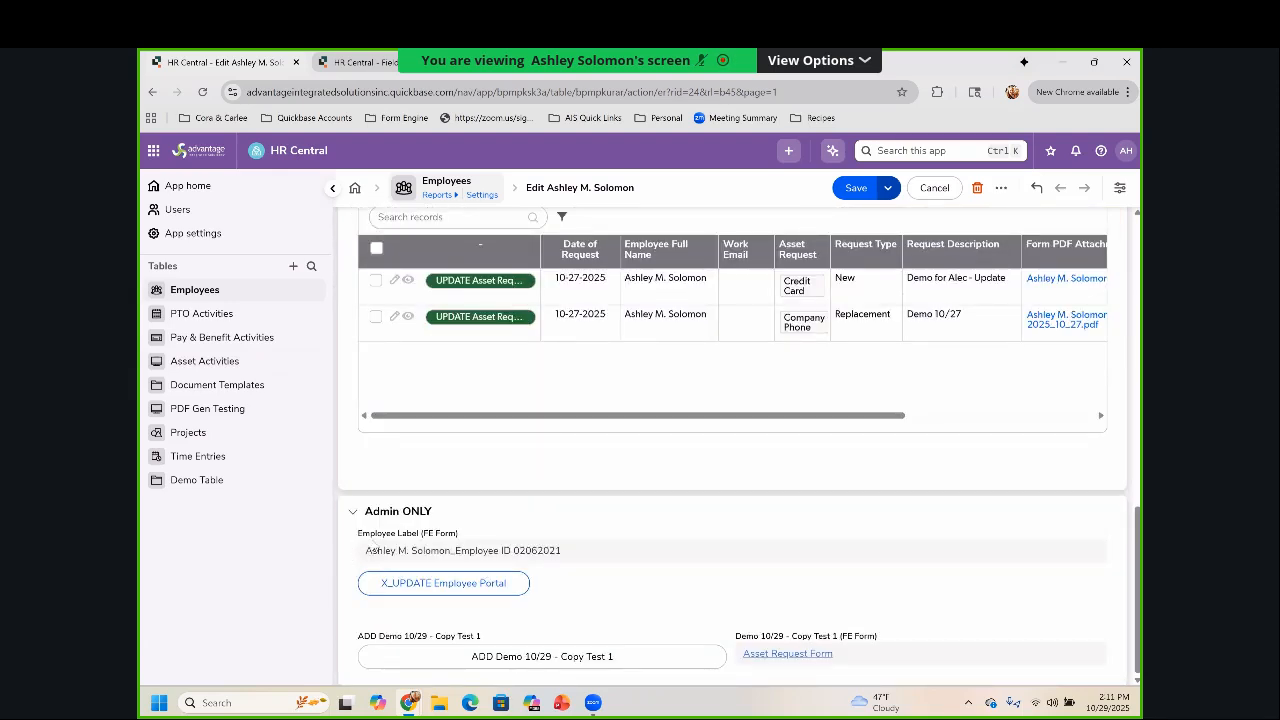
pyautogui.rightClick(415, 548)
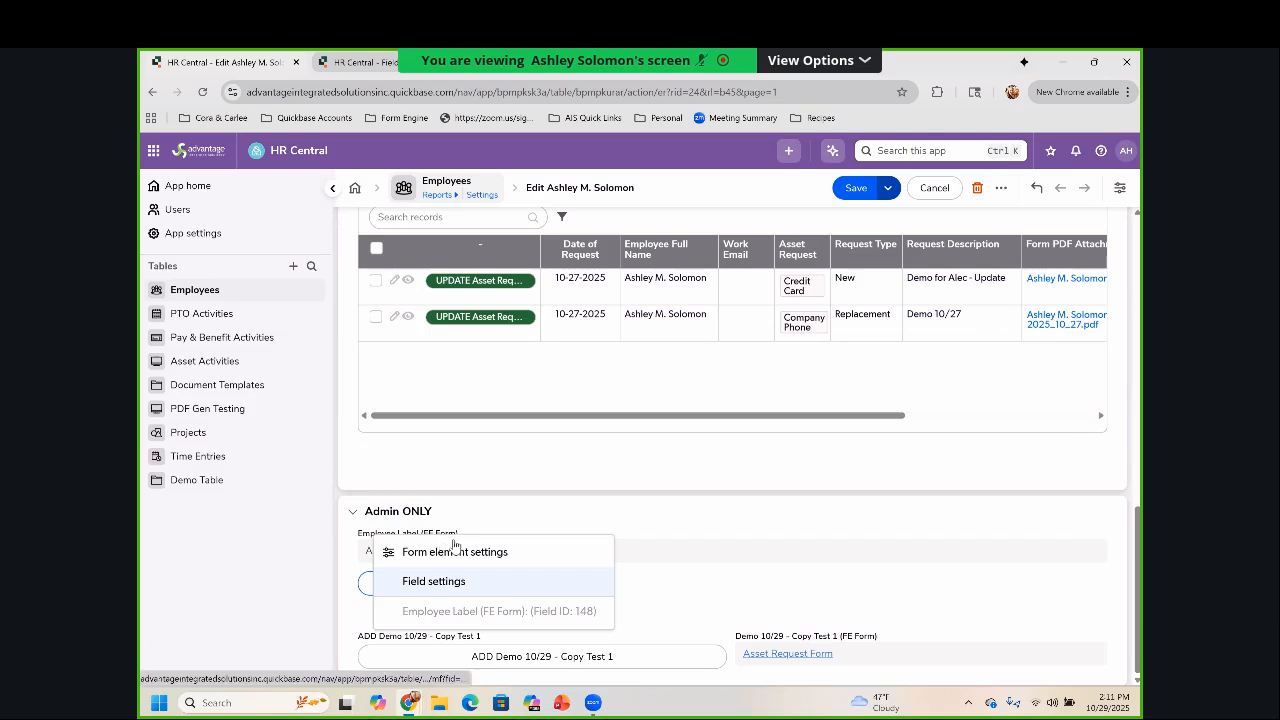
pyautogui.click(433, 581)
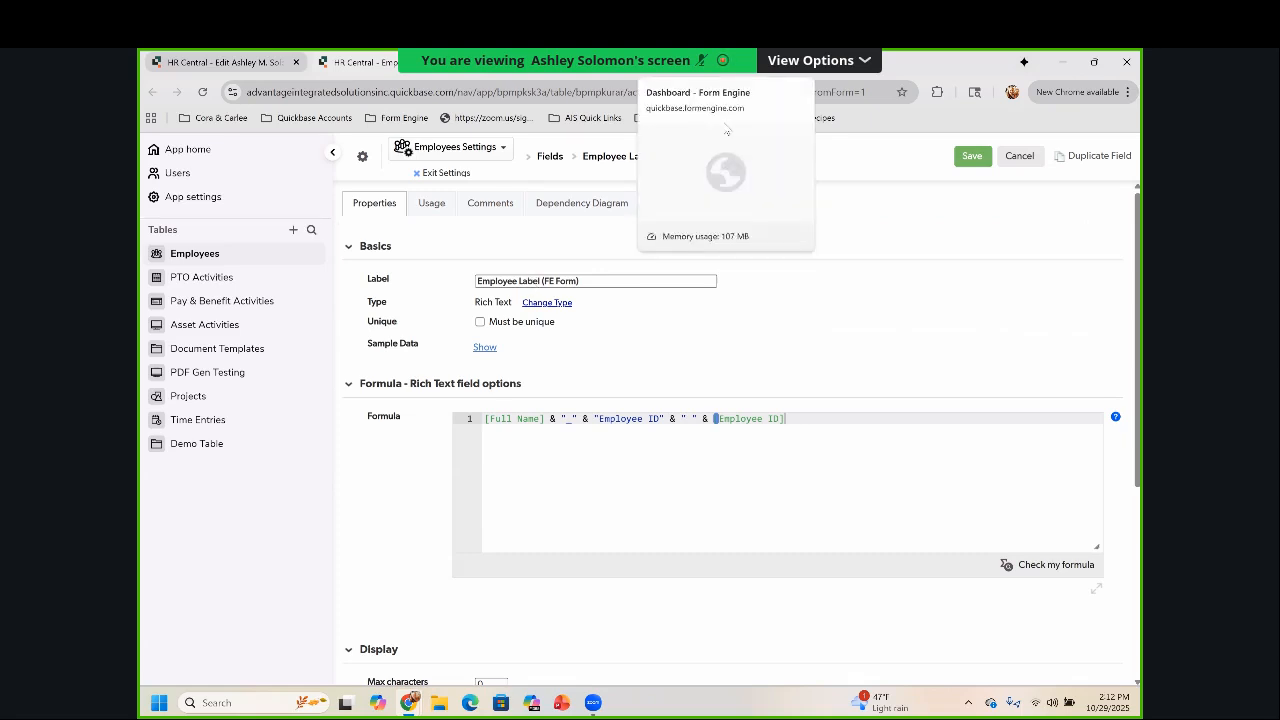
# Switch to the Form Engine dashboard and start a new template connected to HR Central through the presenter's own user token connection
pyautogui.click(725, 62)
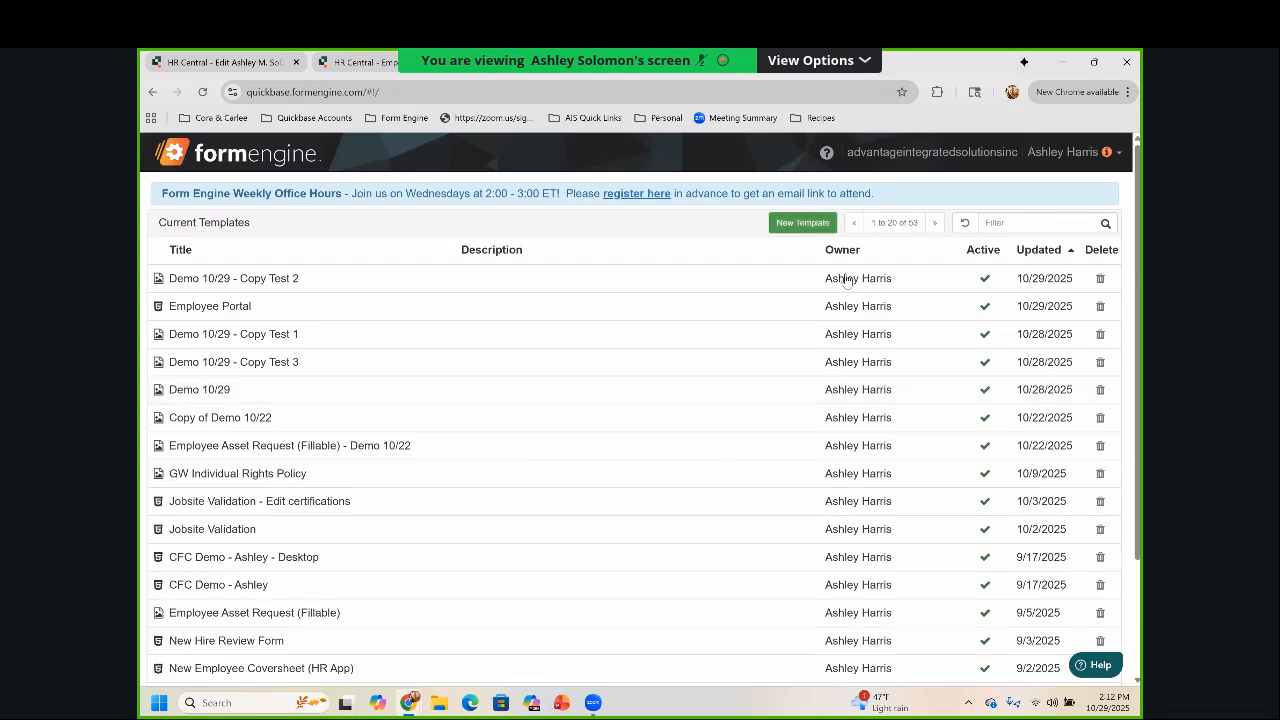
pyautogui.click(810, 226)
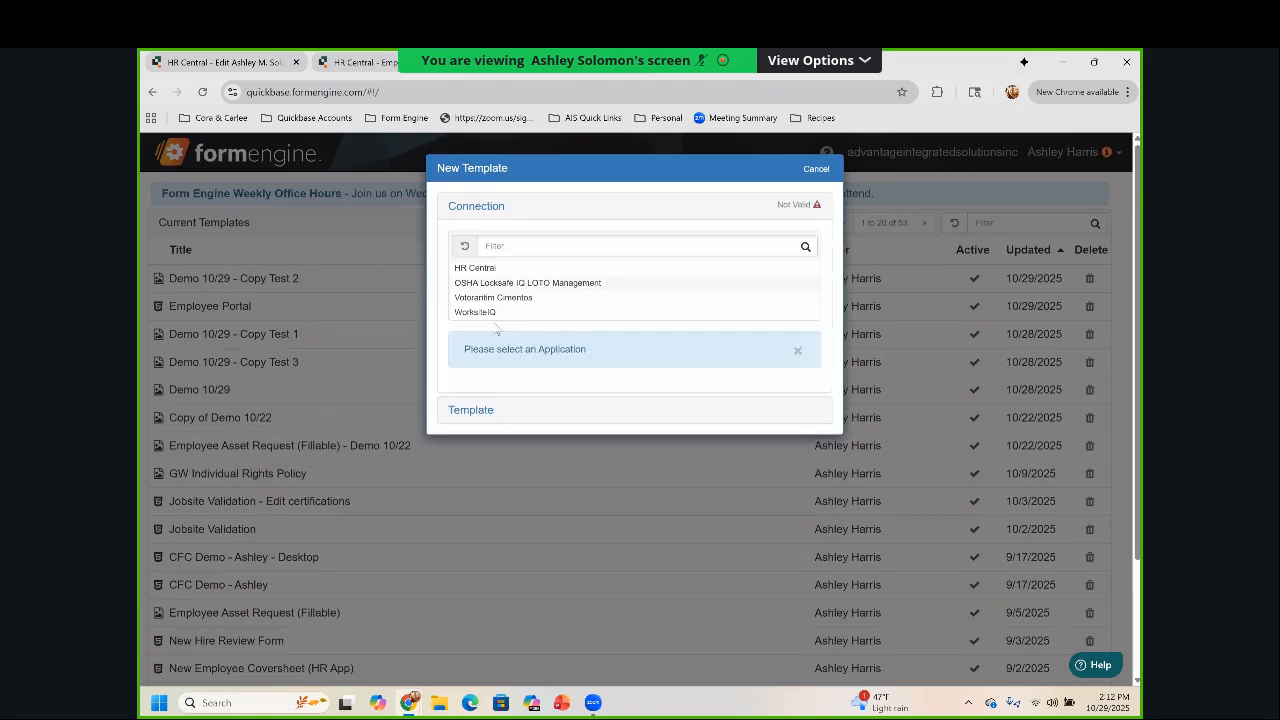
pyautogui.click(488, 268)
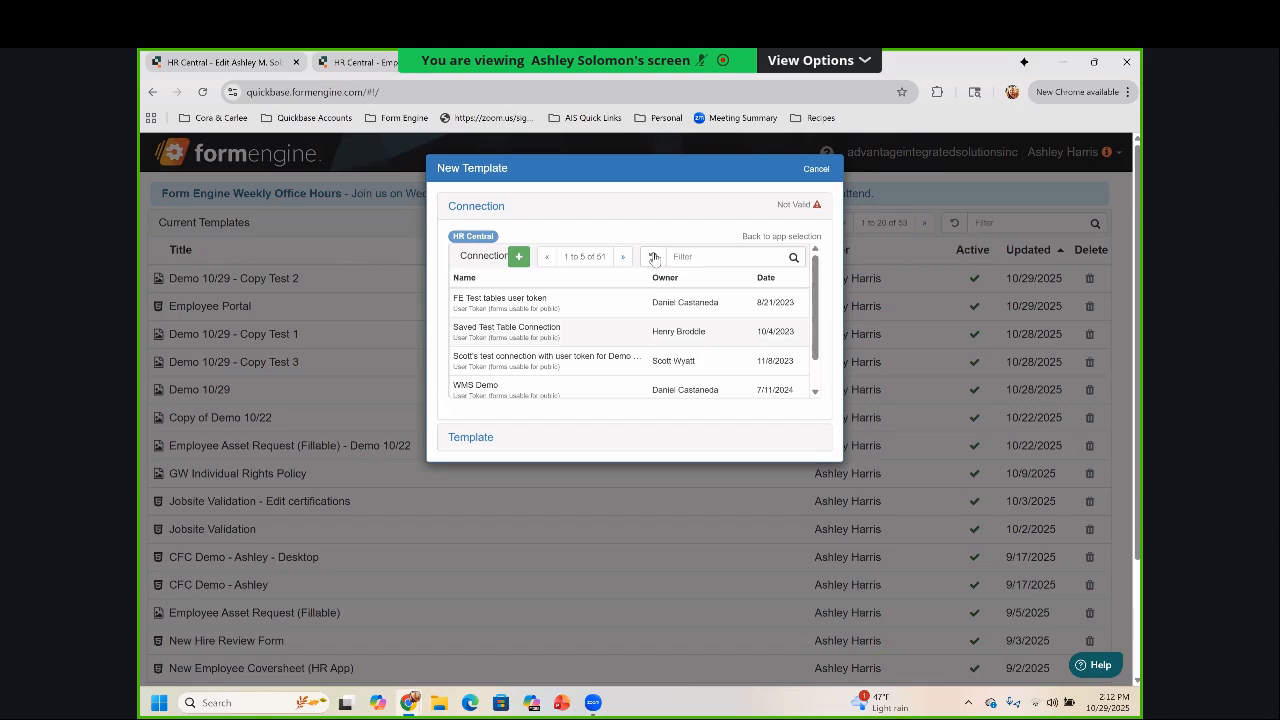
pyautogui.click(622, 256)
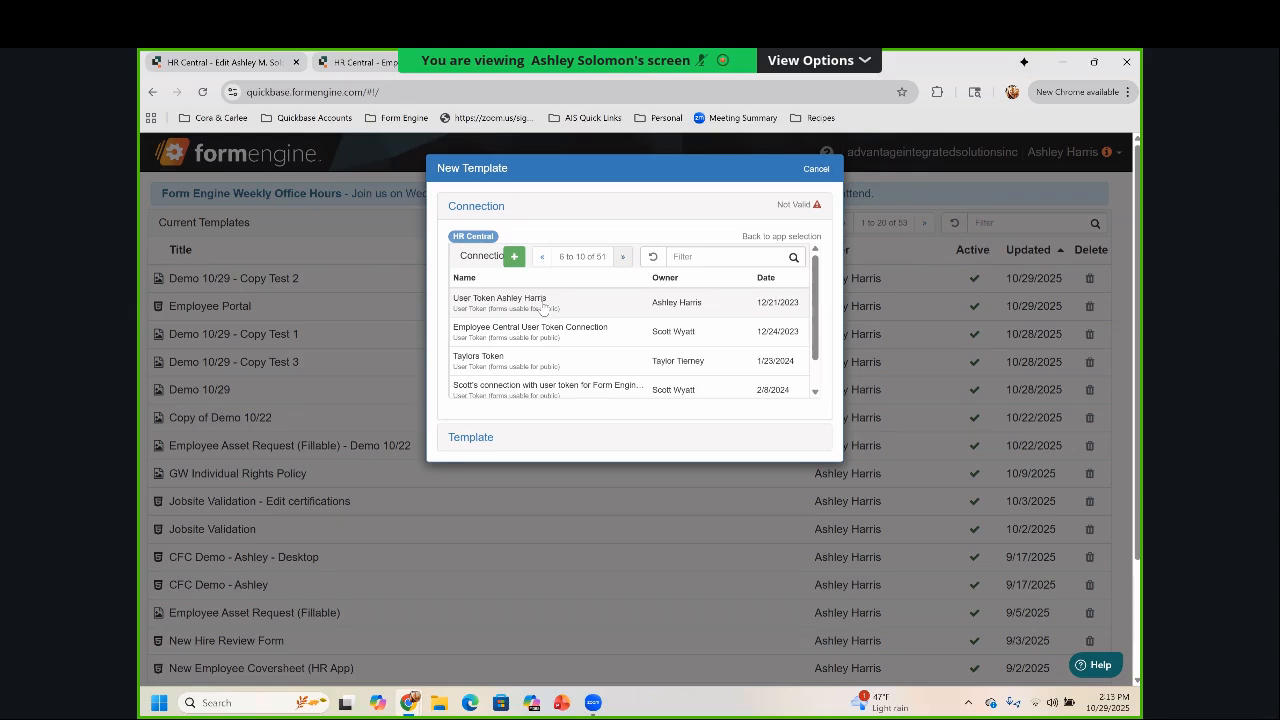
pyautogui.click(542, 304)
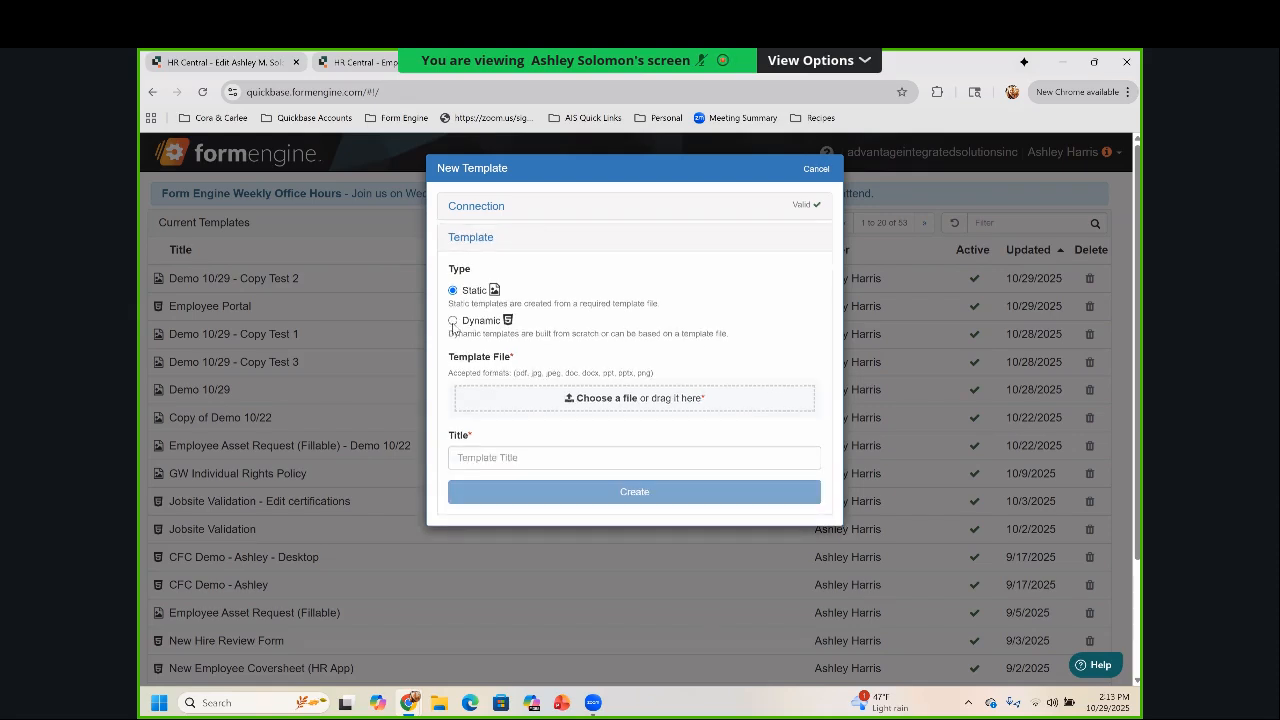
# Create the template as Dynamic with the title "Employee Portal Demo 10/29"
pyautogui.click(452, 322)
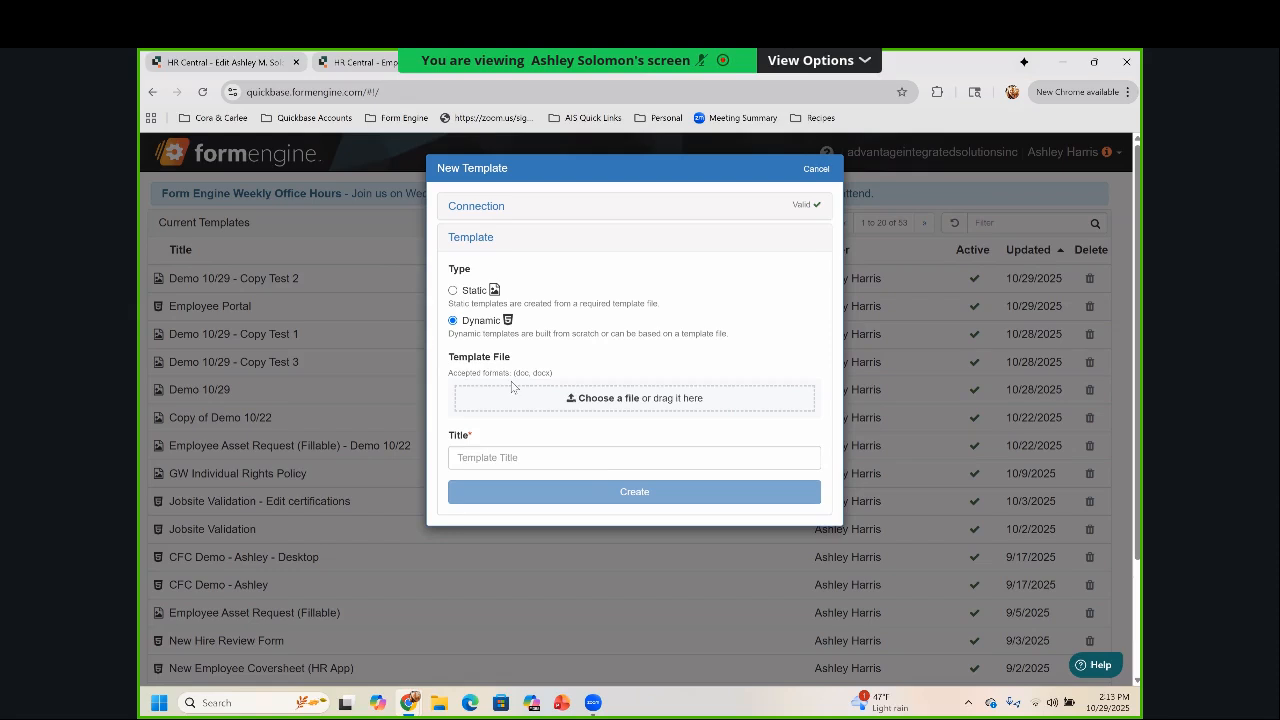
pyautogui.click(570, 458)
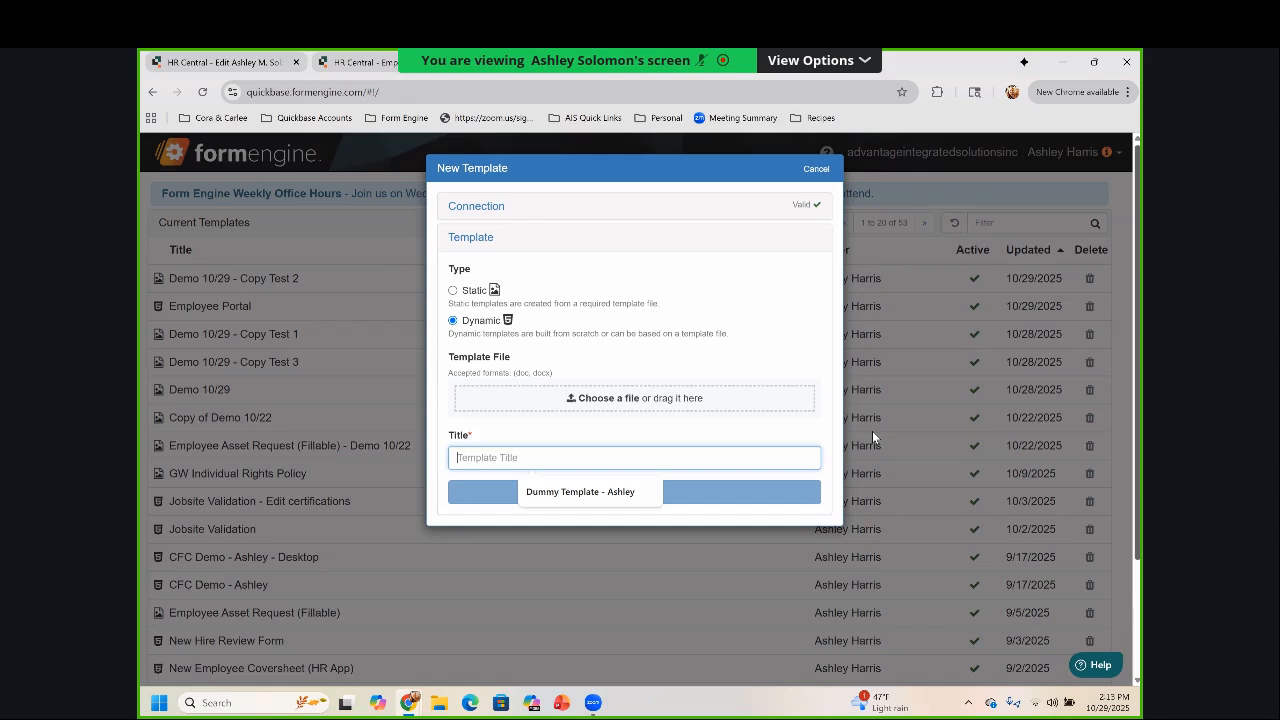
pyautogui.write('Empl')
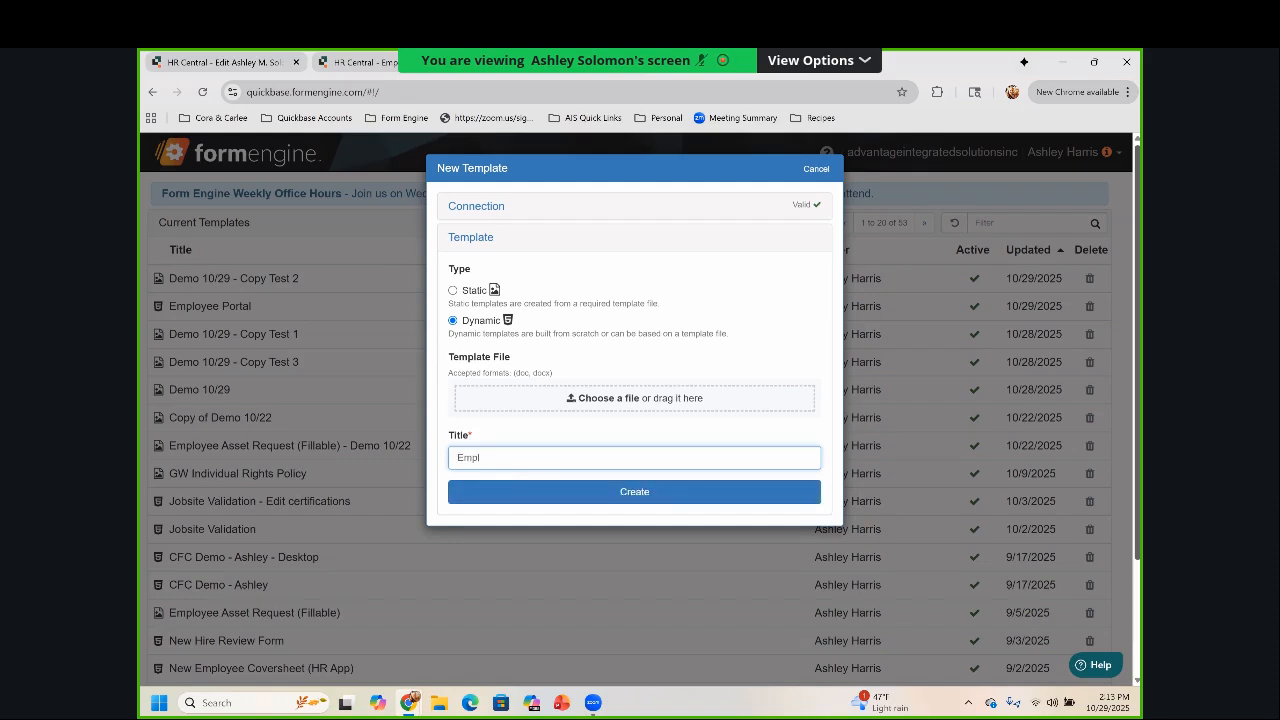
pyautogui.write('oyees')
pyautogui.press('BackSpace')
pyautogui.write('Pr')
pyautogui.press('BackSpace')
pyautogui.write('ortal Demo 10/29')
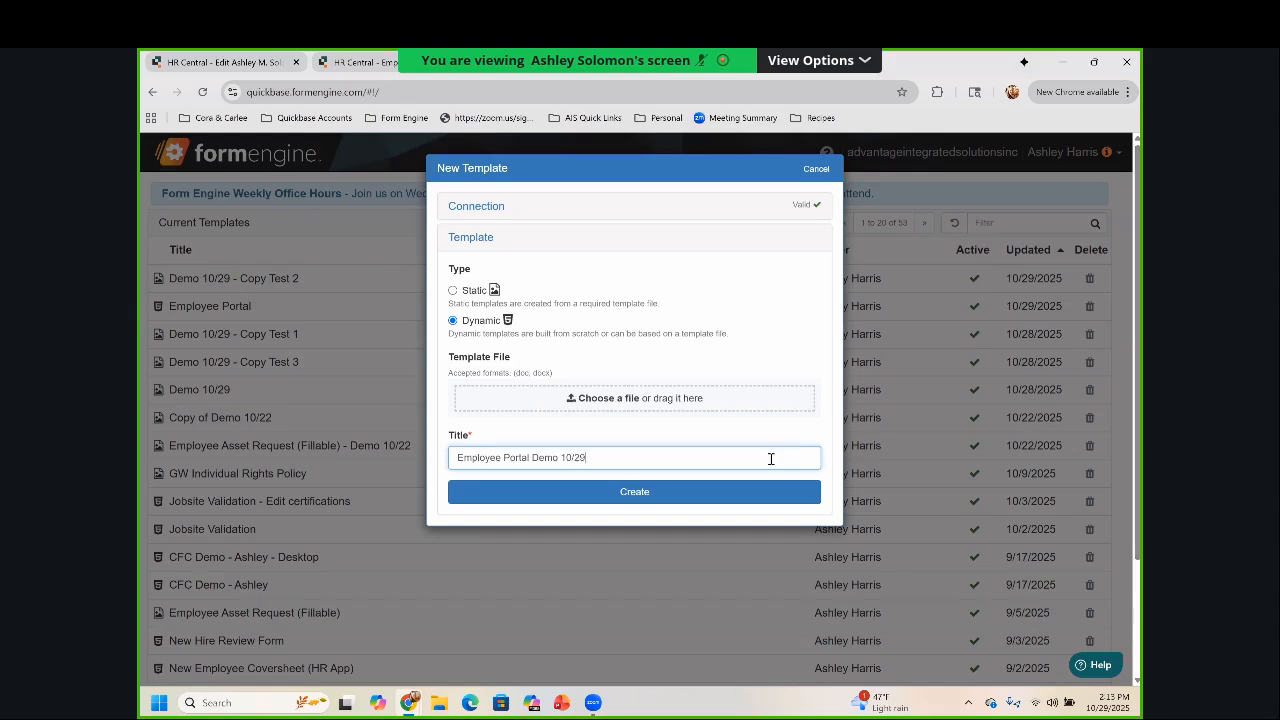
pyautogui.click(700, 492)
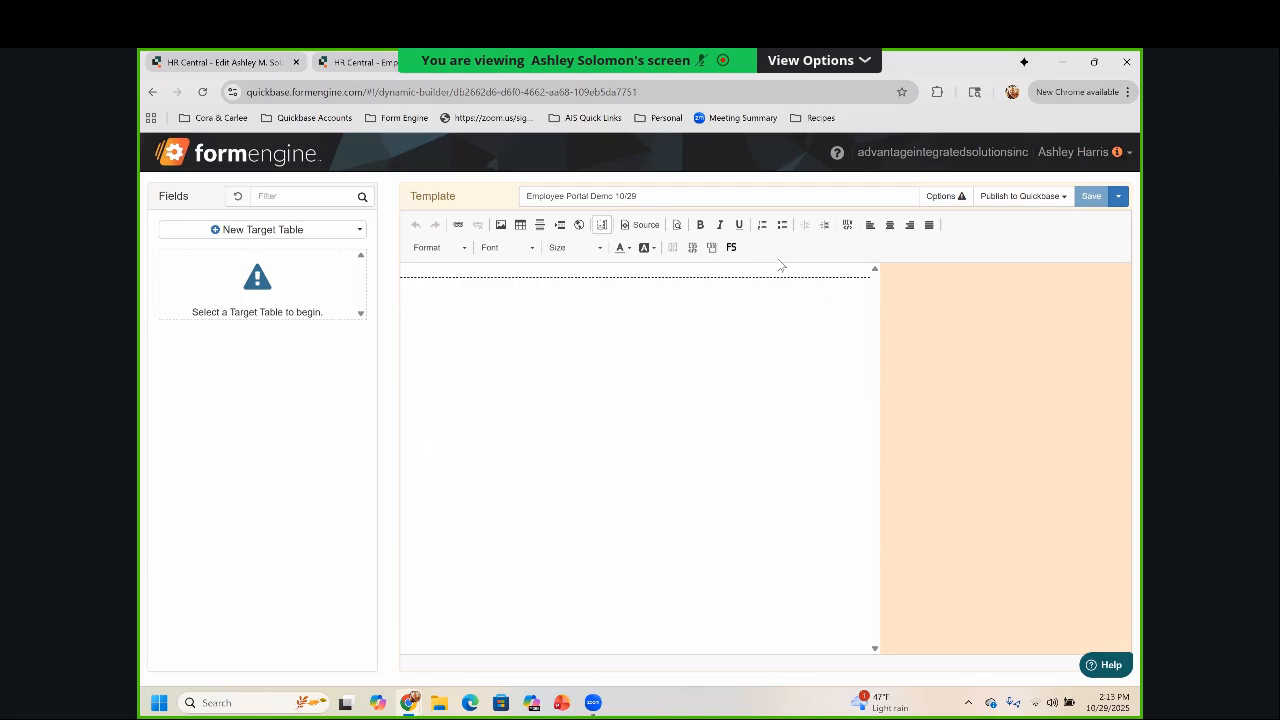
# Set the template's page styles to the Mobile (5 x 3.8) preset
pyautogui.click(711, 247)
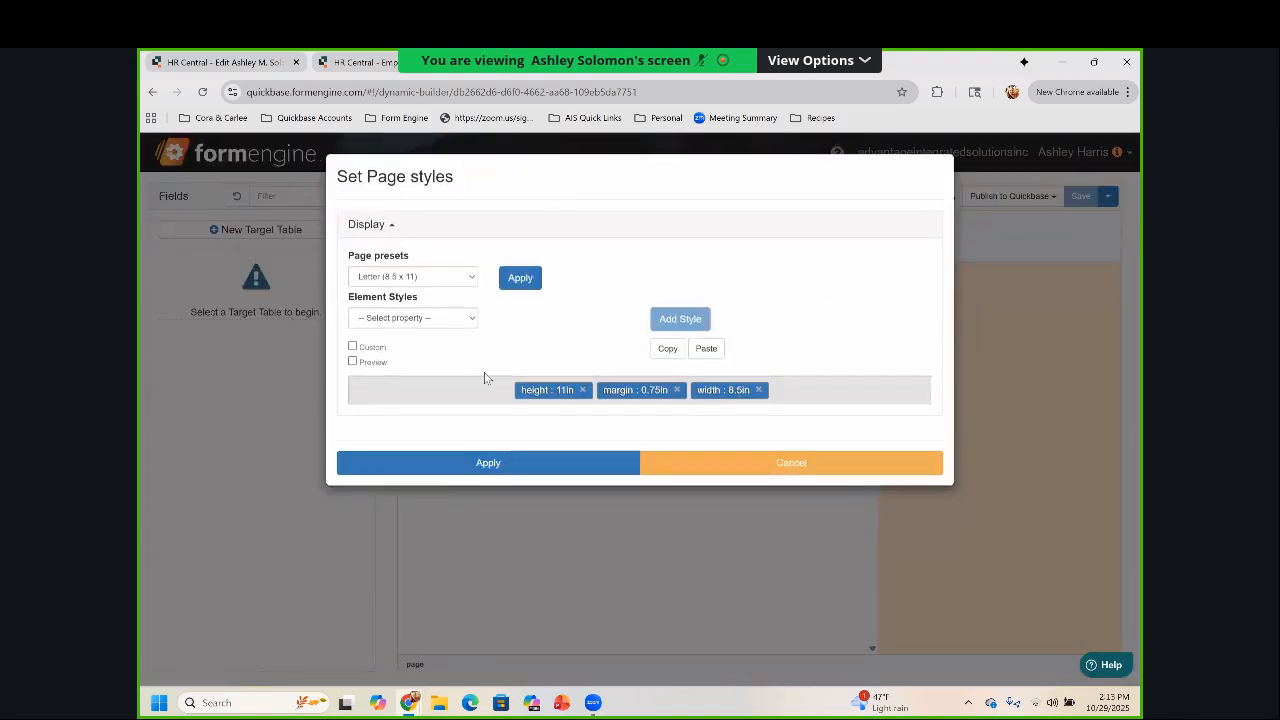
pyautogui.click(425, 281)
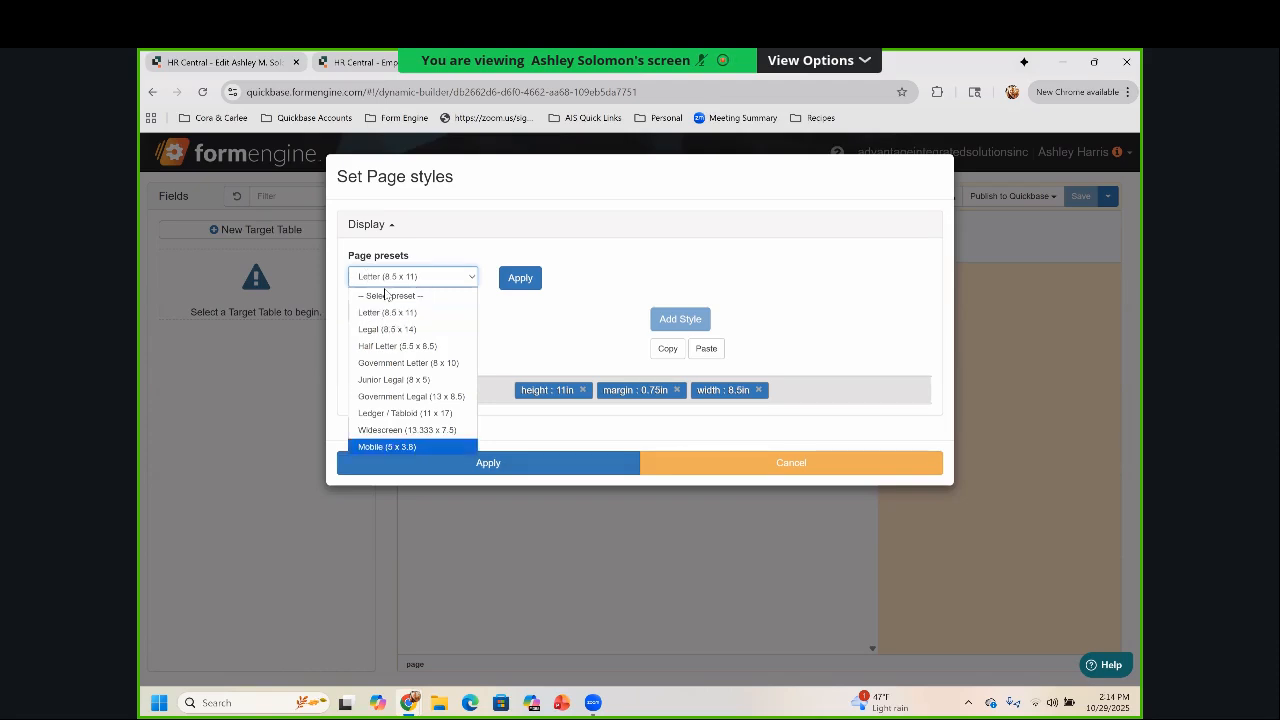
pyautogui.click(391, 447)
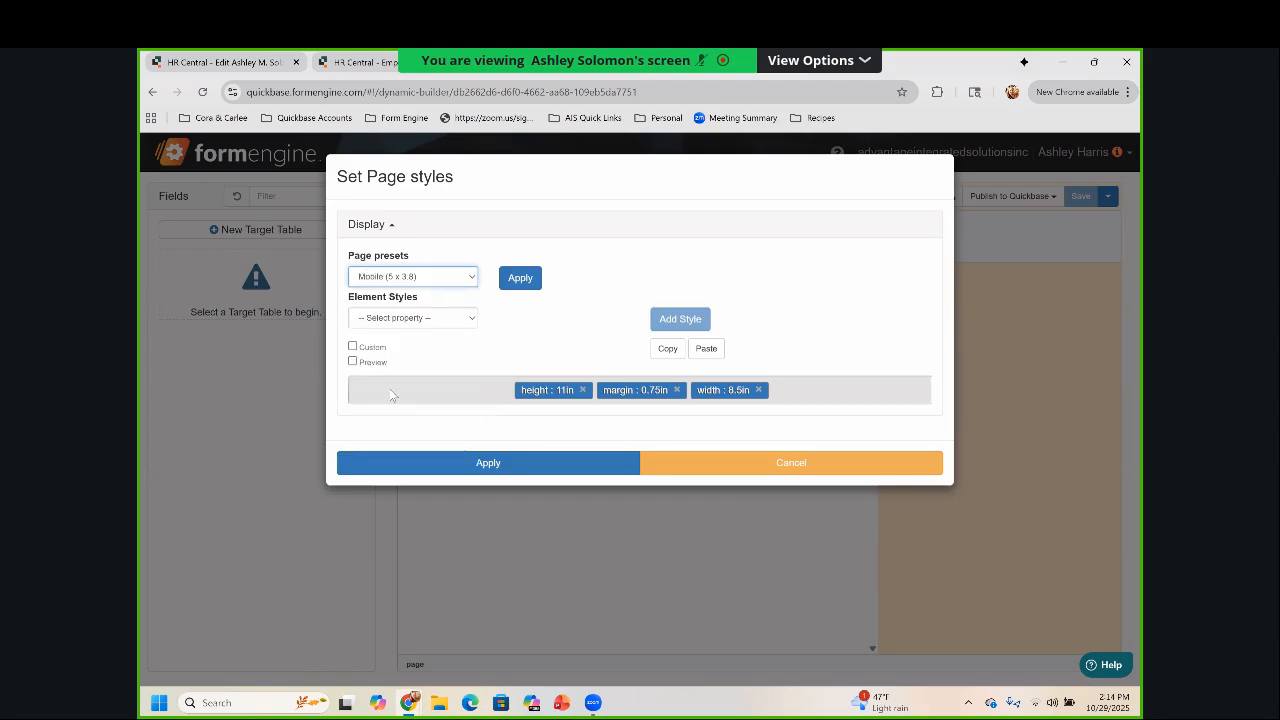
pyautogui.click(506, 276)
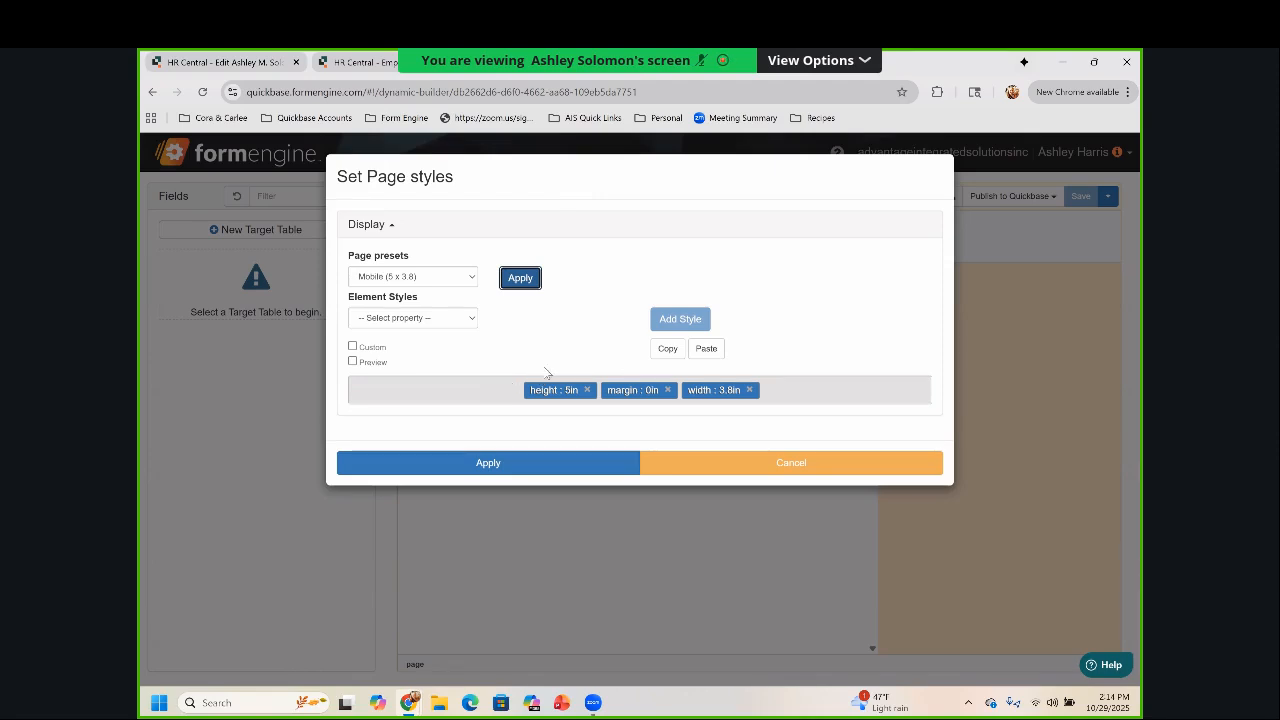
pyautogui.click(516, 448)
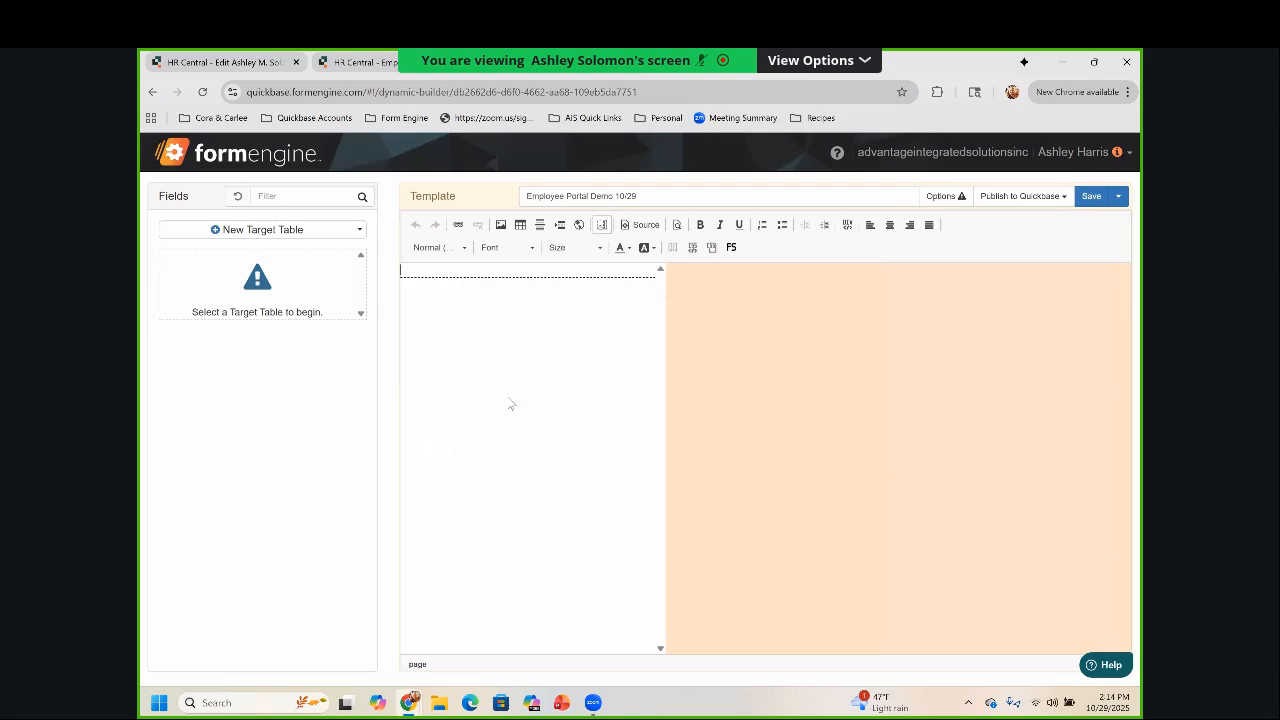
# Add Employees as the template's target table and browse its fields
pyautogui.click(348, 230)
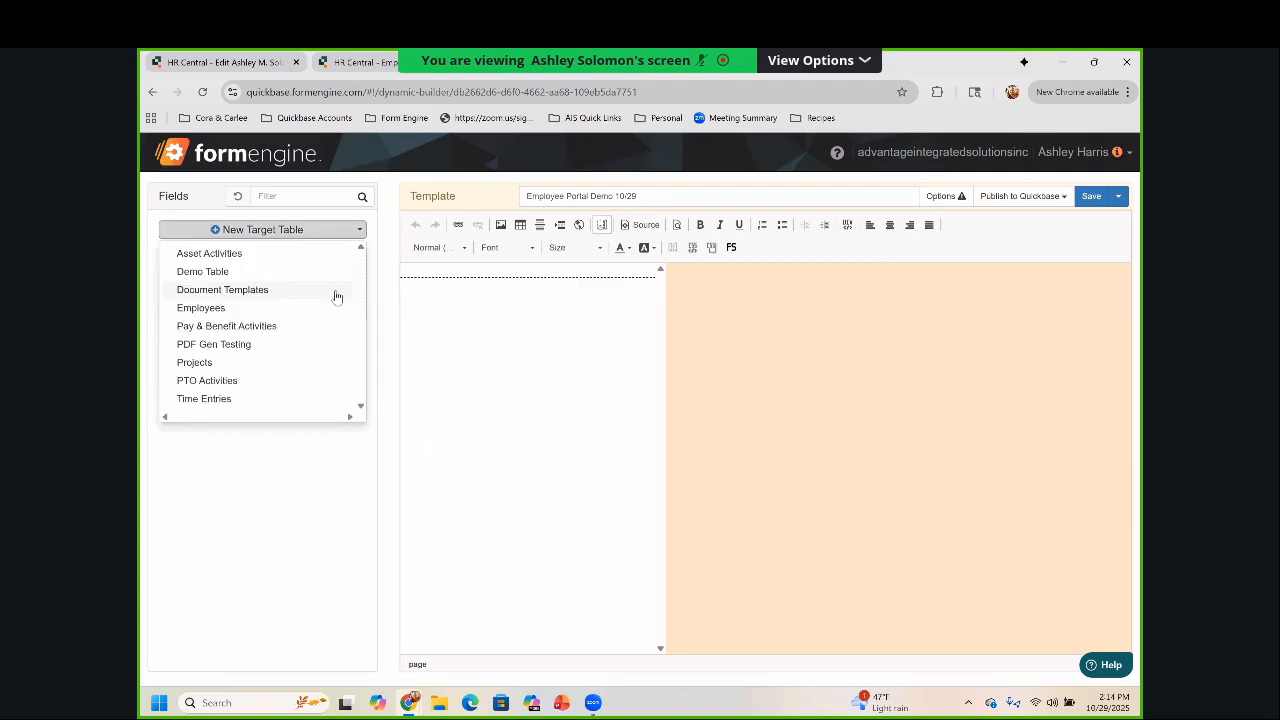
pyautogui.click(208, 309)
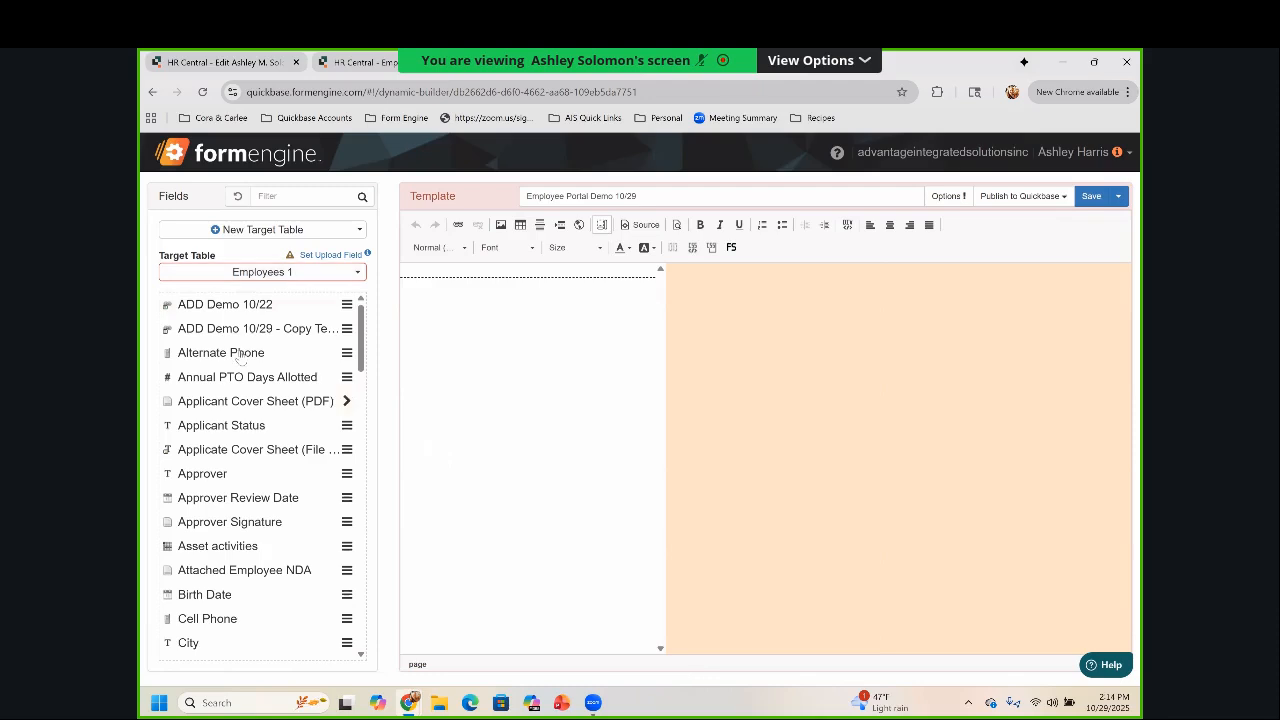
pyautogui.scroll(-3, 265, 415)
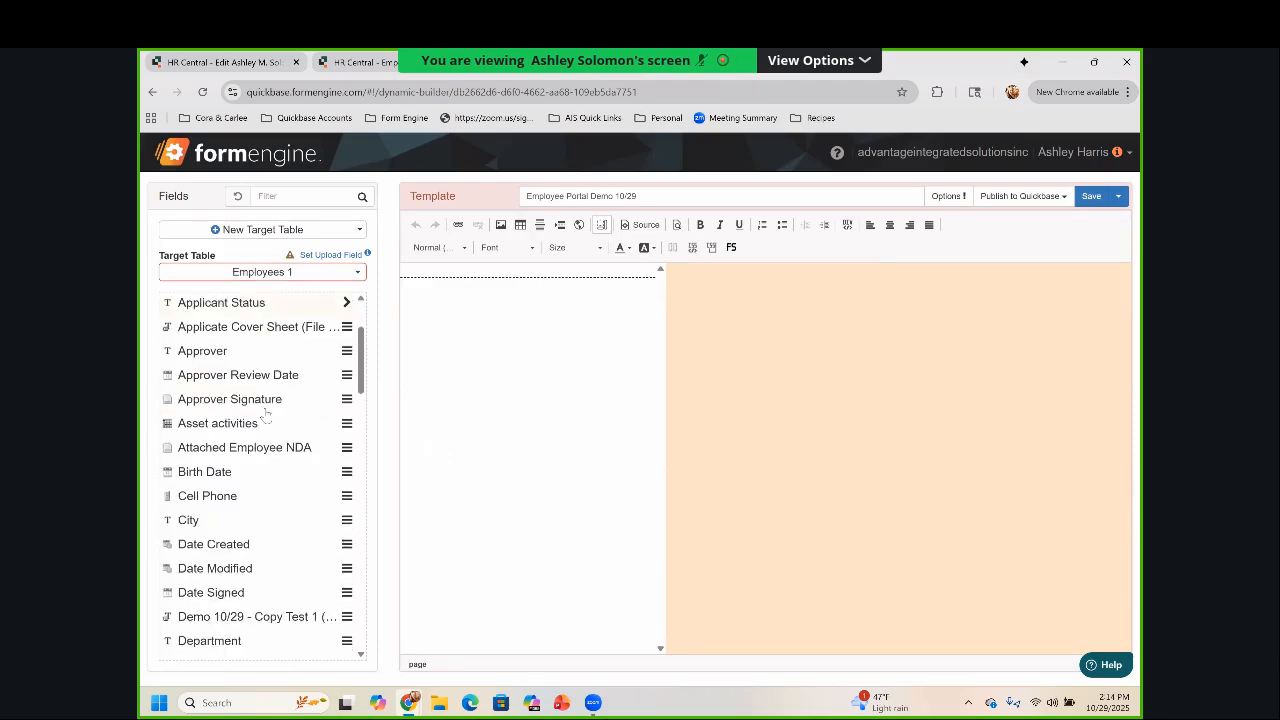
# Insert the Full Name field at the start of the template and add a new paragraph below it
pyautogui.scroll(-10, 265, 415)
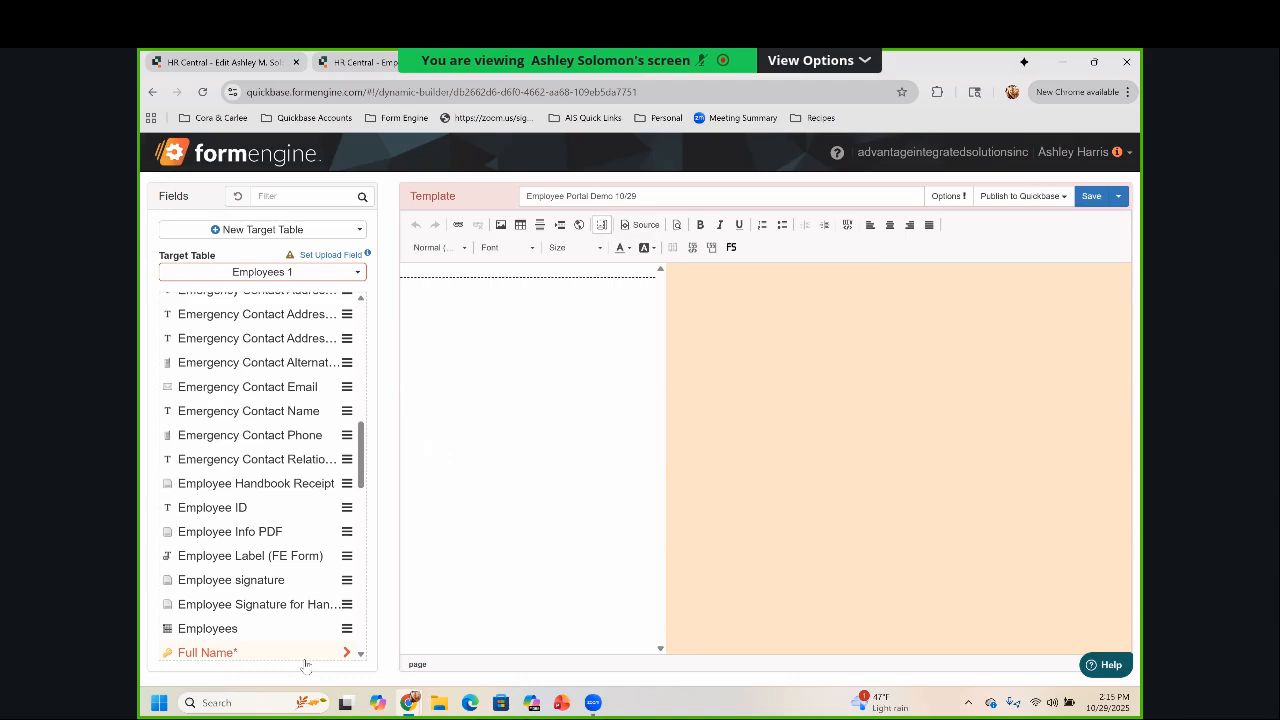
pyautogui.click(224, 660)
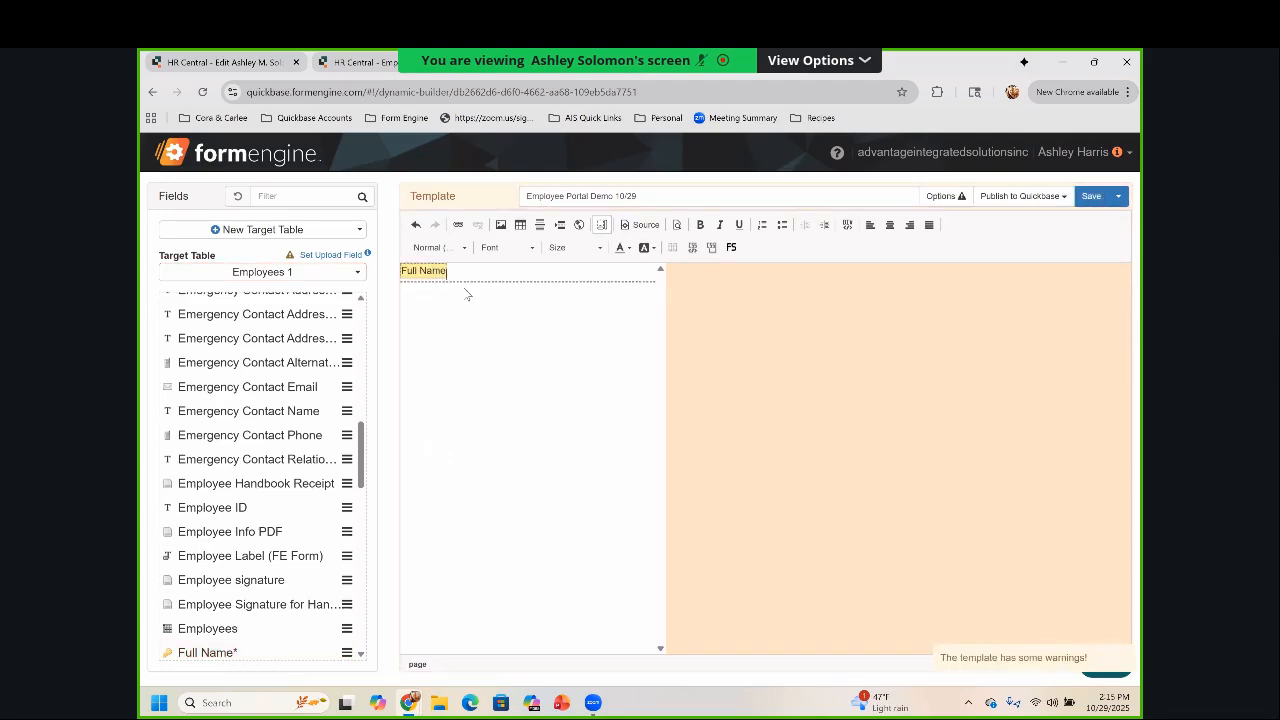
pyautogui.press('Return')
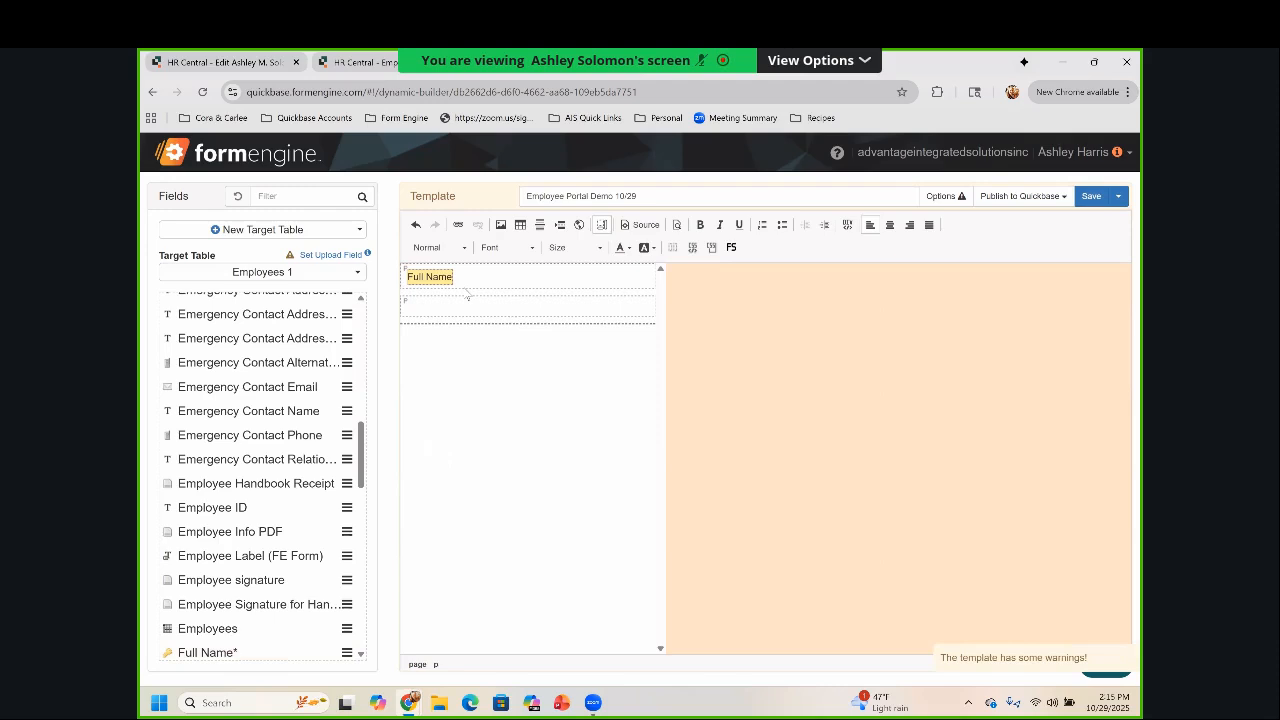
# Filter the Employees fields by "Fe" and insert Employee Label (FE Form) in the paragraph below Full Name
pyautogui.scroll(1, 281, 318)
pyautogui.click(286, 192)
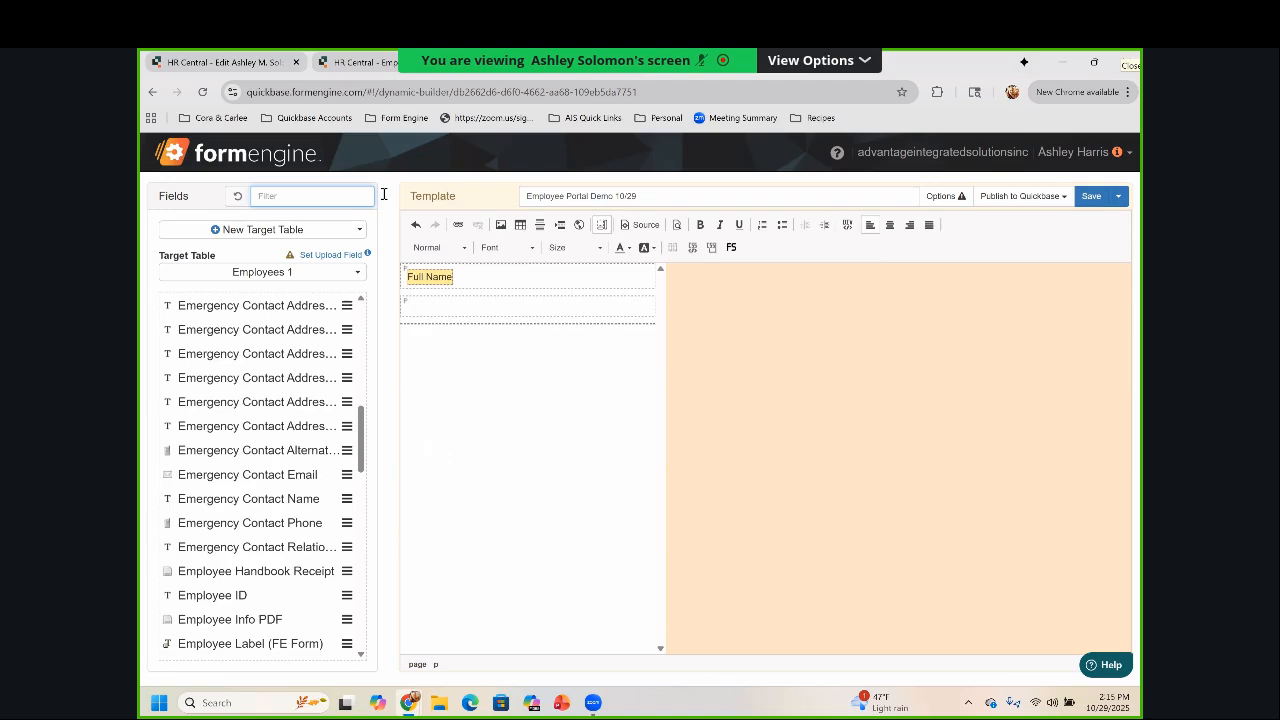
pyautogui.write('Fe')
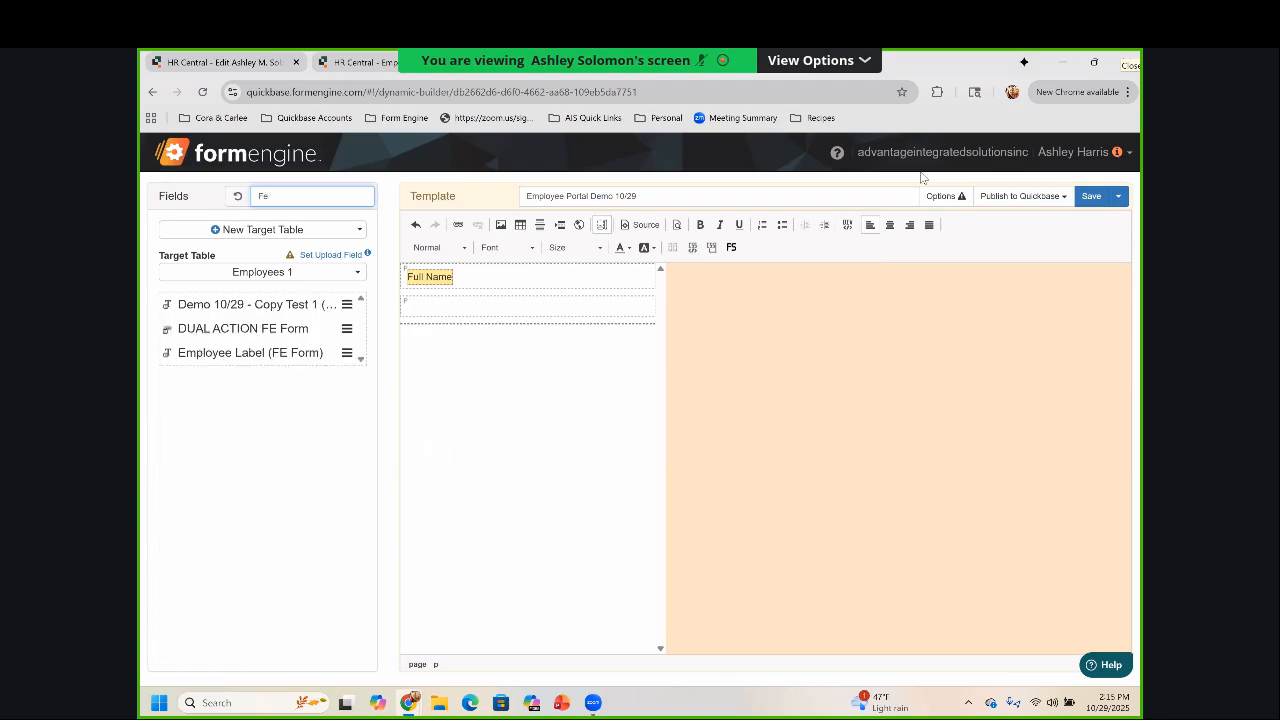
pyautogui.click(199, 366)
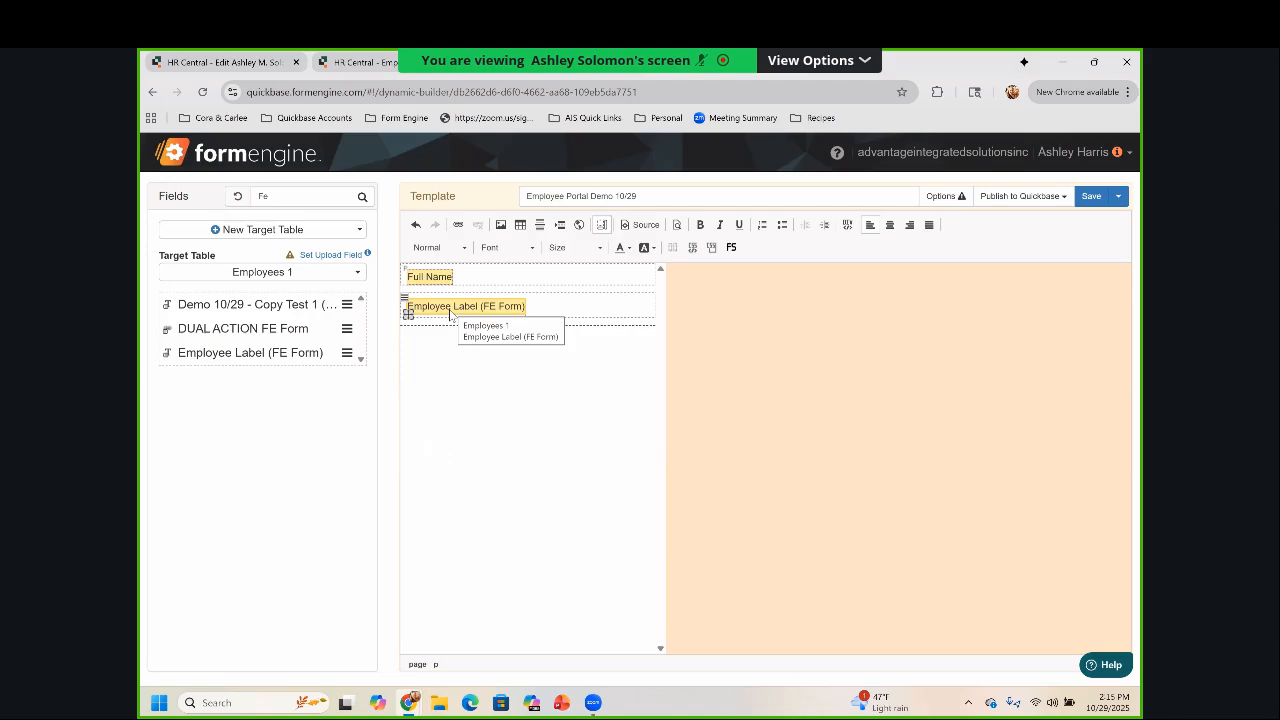
# Add a field style of width 100% to the Employee Label (FE Form) field
pyautogui.click(451, 310)
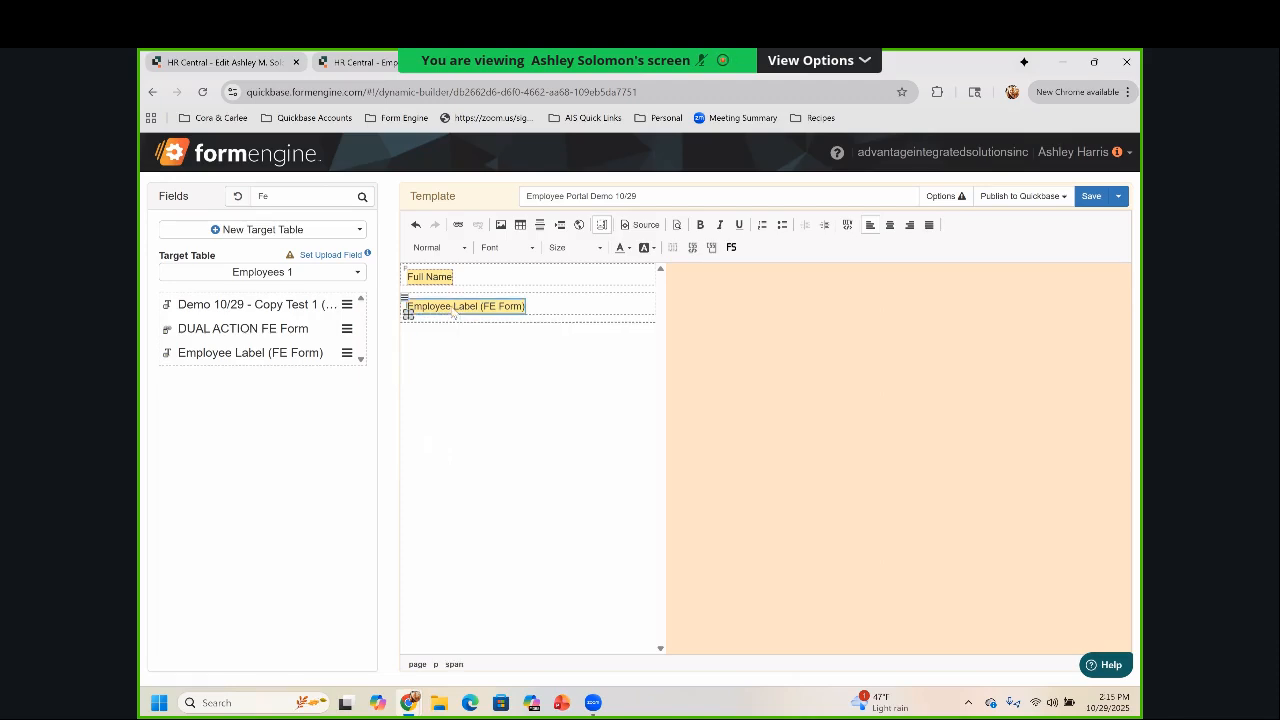
pyautogui.doubleClick(452, 313)
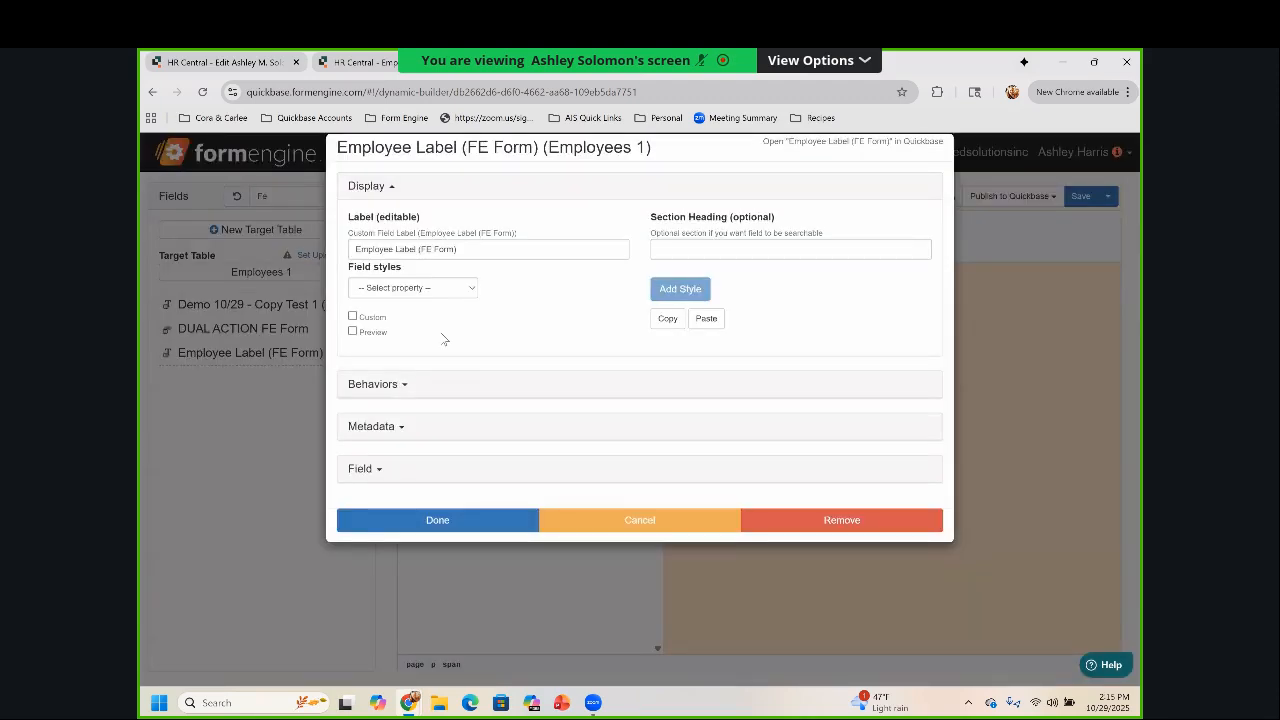
pyautogui.click(447, 289)
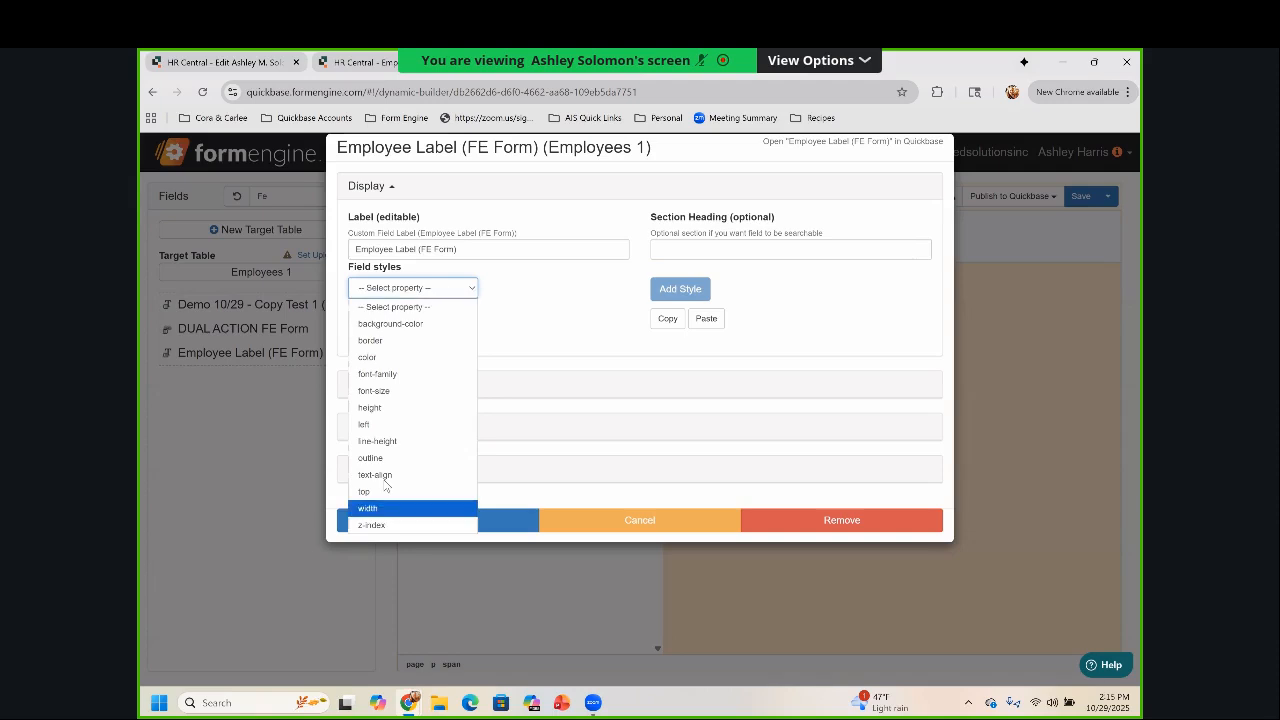
pyautogui.click(402, 508)
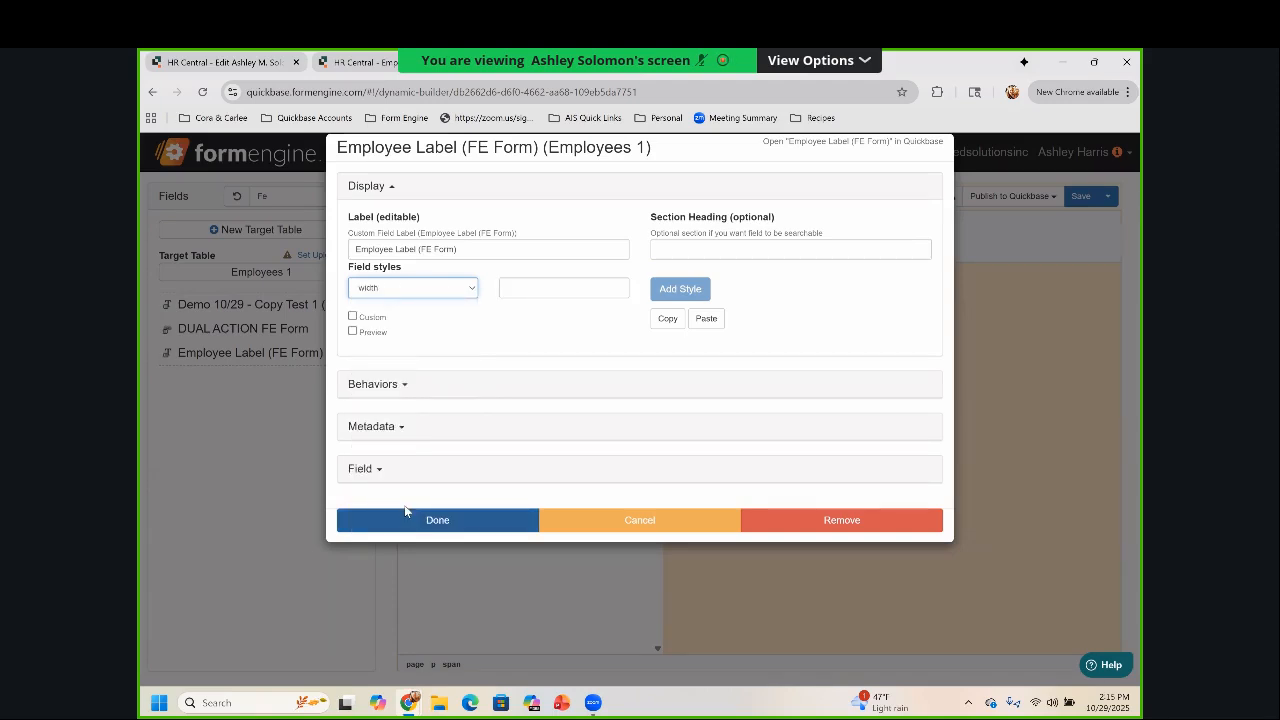
pyautogui.click(580, 288)
pyautogui.write('100')
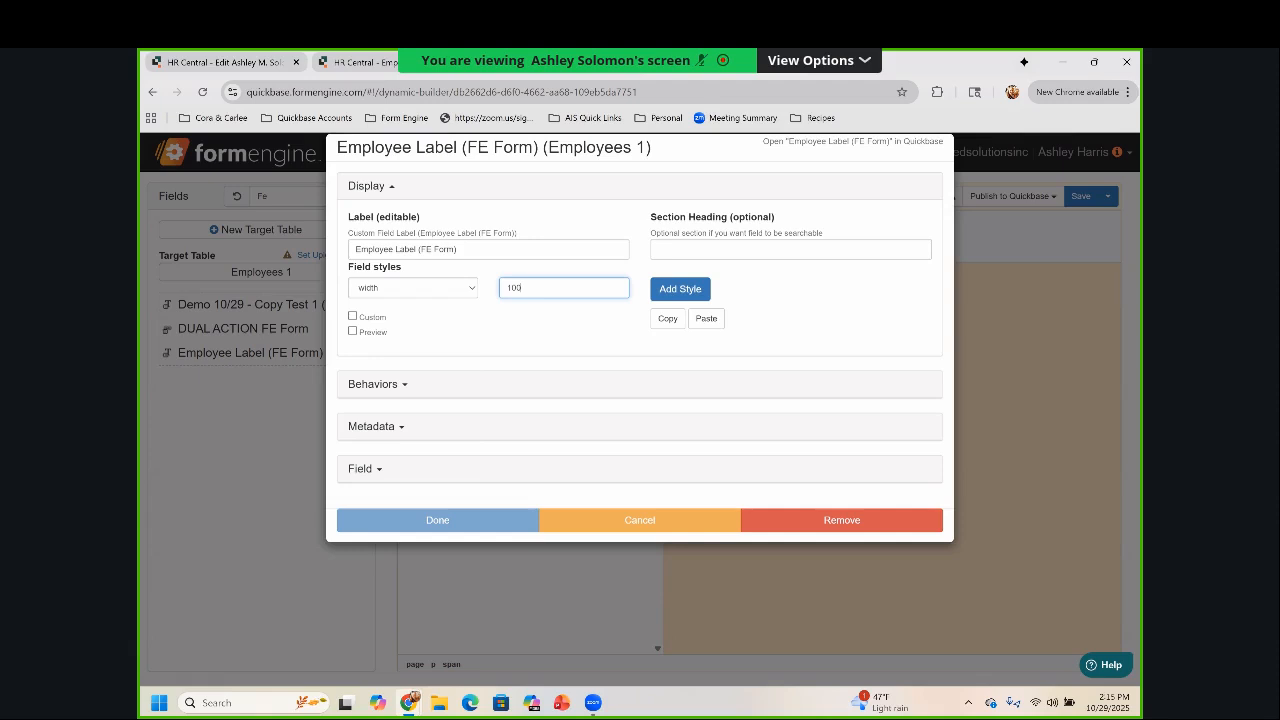
pyautogui.write('%')
pyautogui.press('Tab')
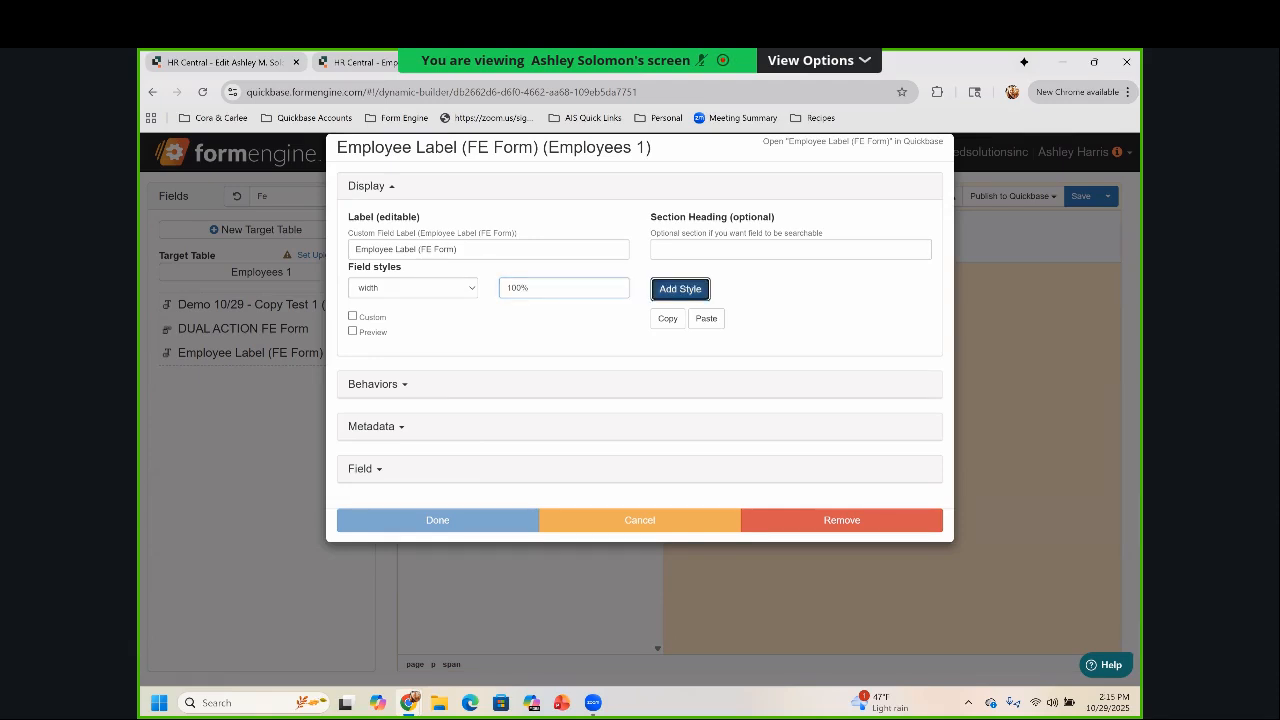
pyautogui.press('Return')
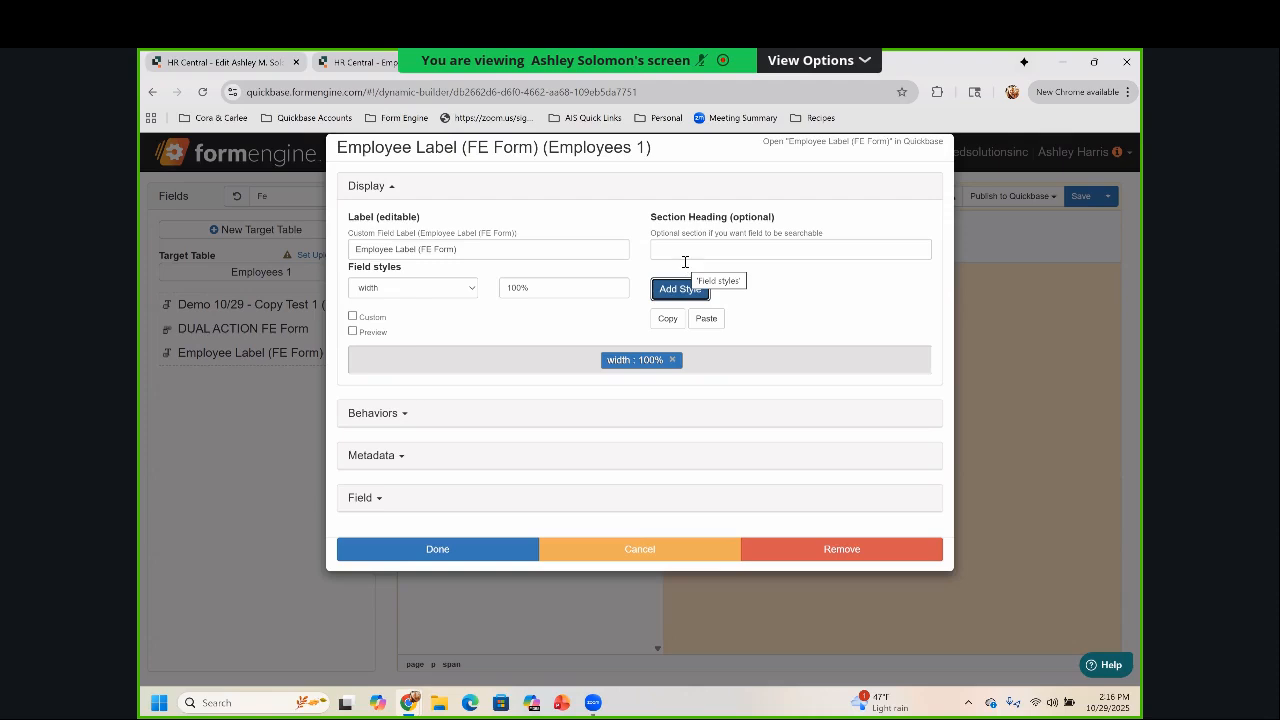
pyautogui.click(475, 542)
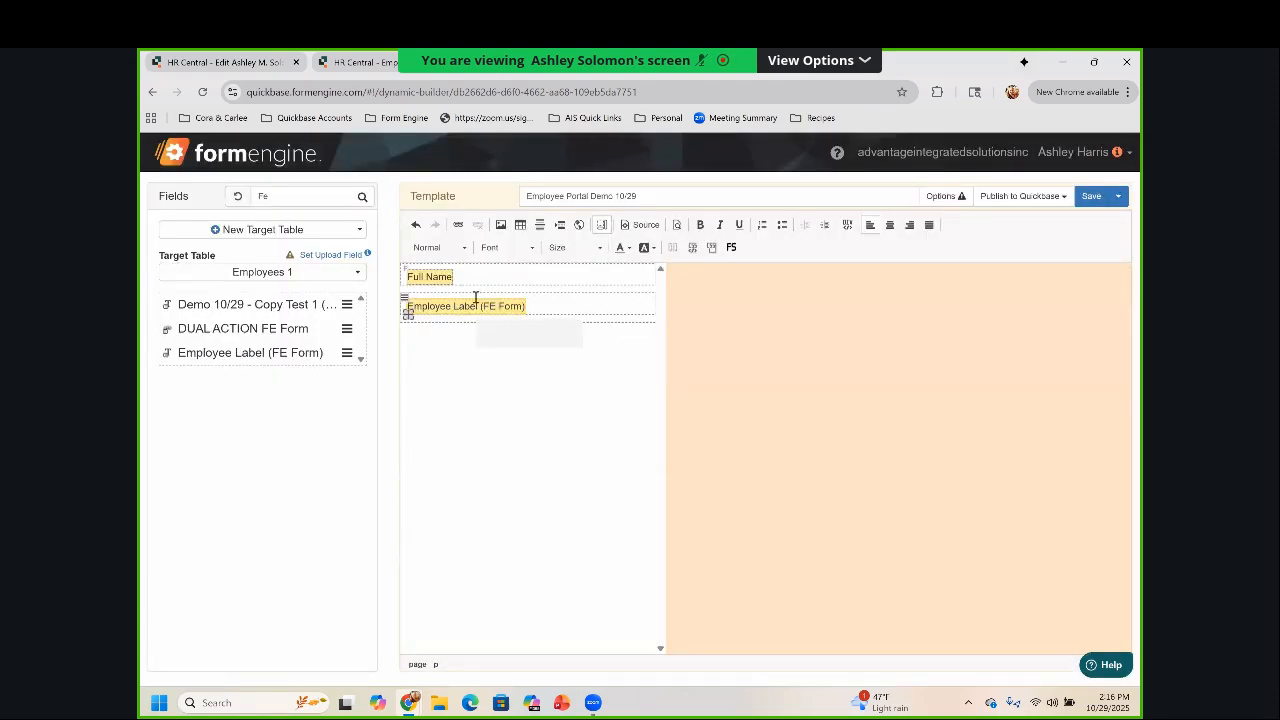
# Format the Employee Label (FE Form) field as centered, bold, blue text and save the template
pyautogui.click(477, 306)
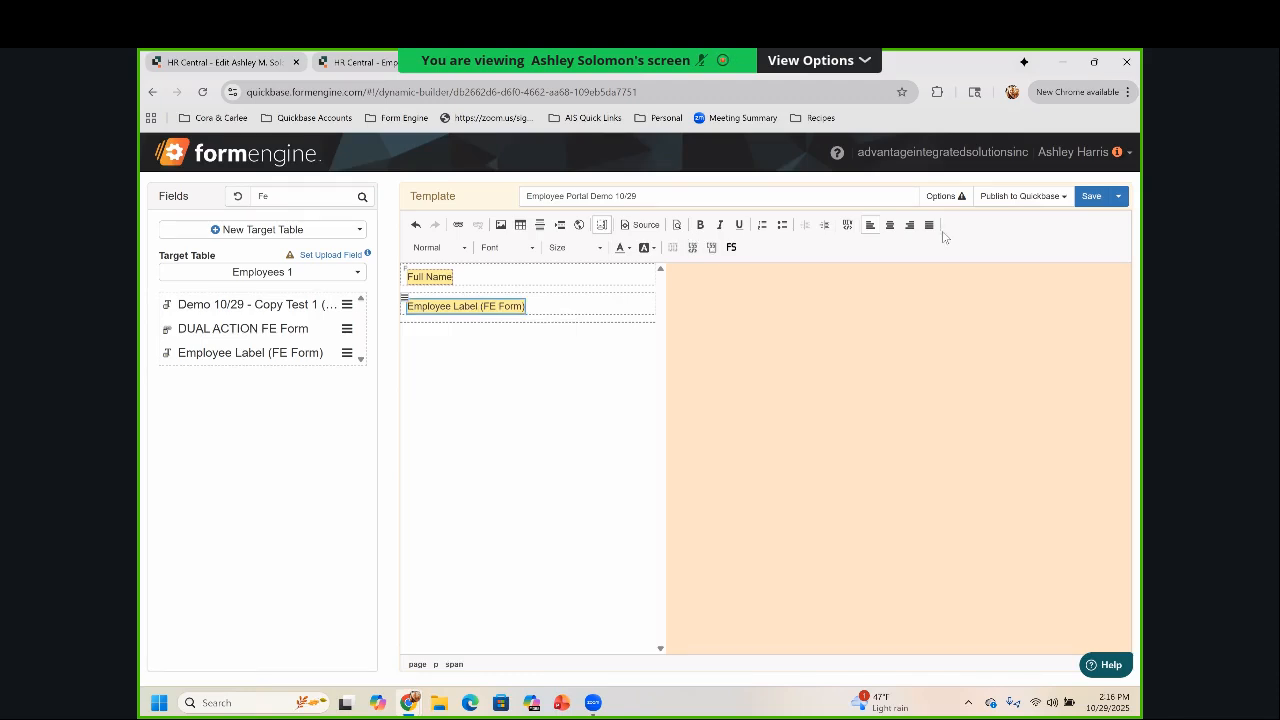
pyautogui.click(890, 225)
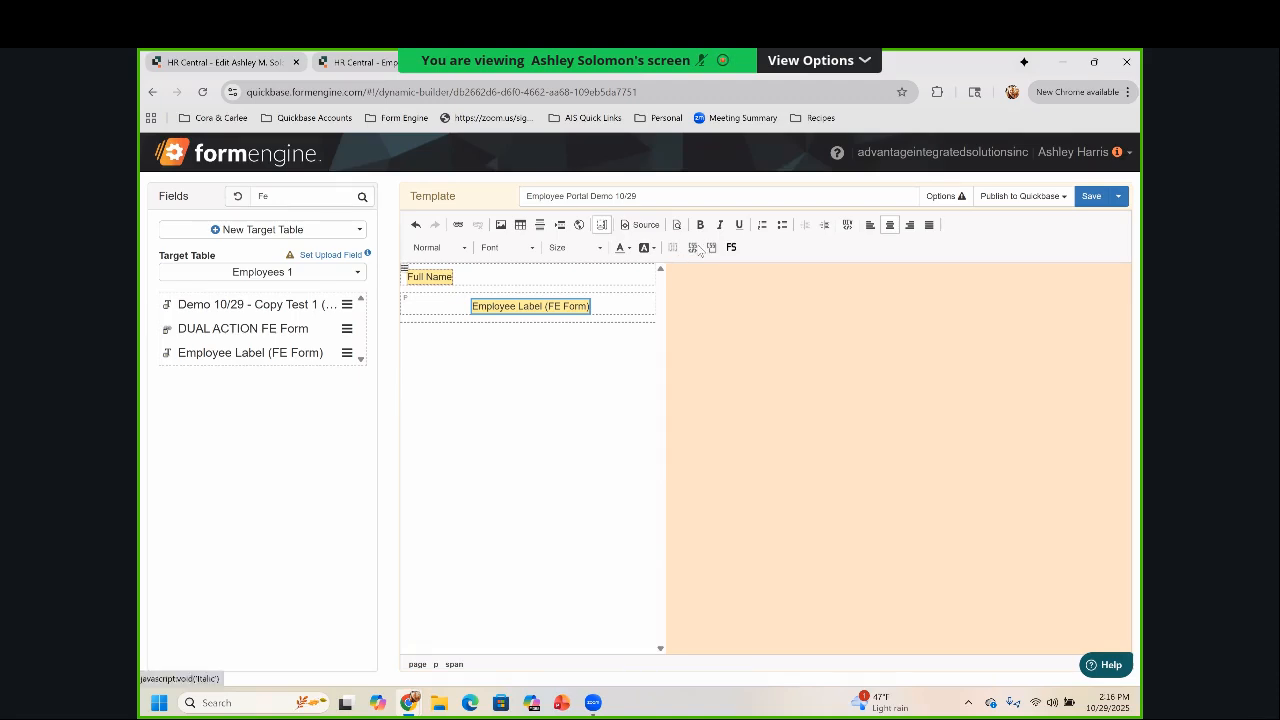
pyautogui.hotkey('ctrl', 'b')
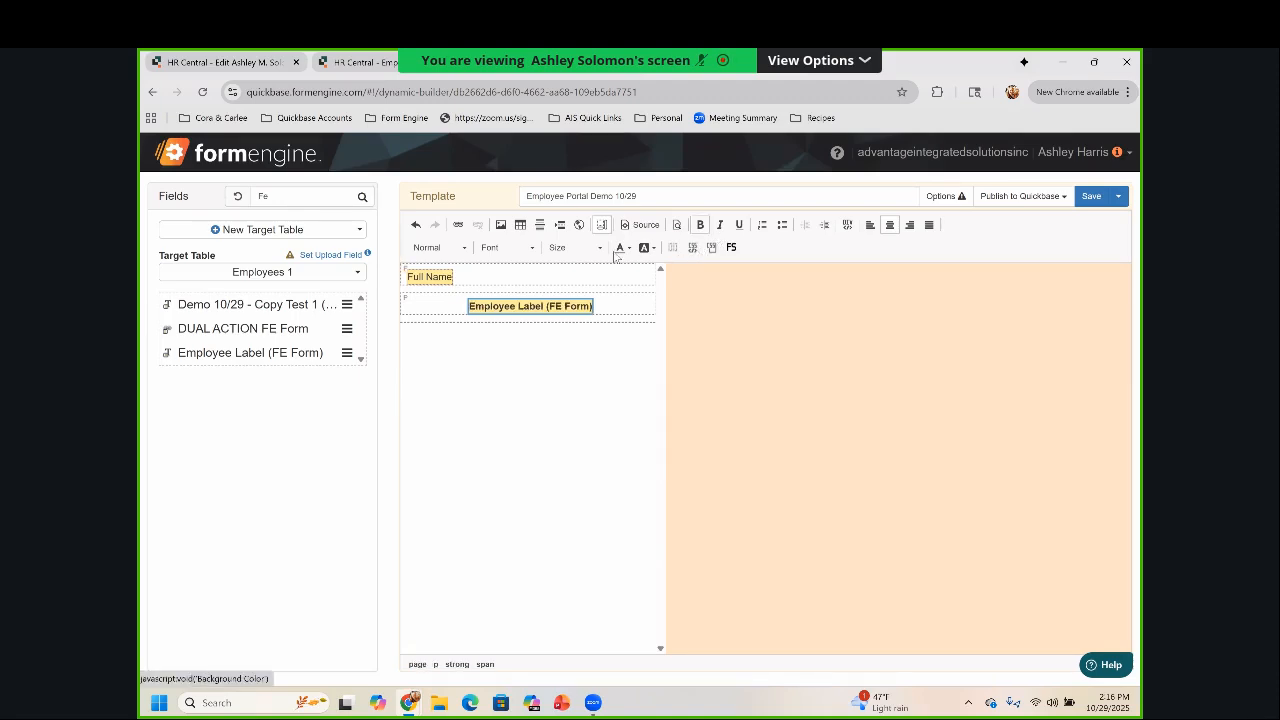
pyautogui.click(619, 249)
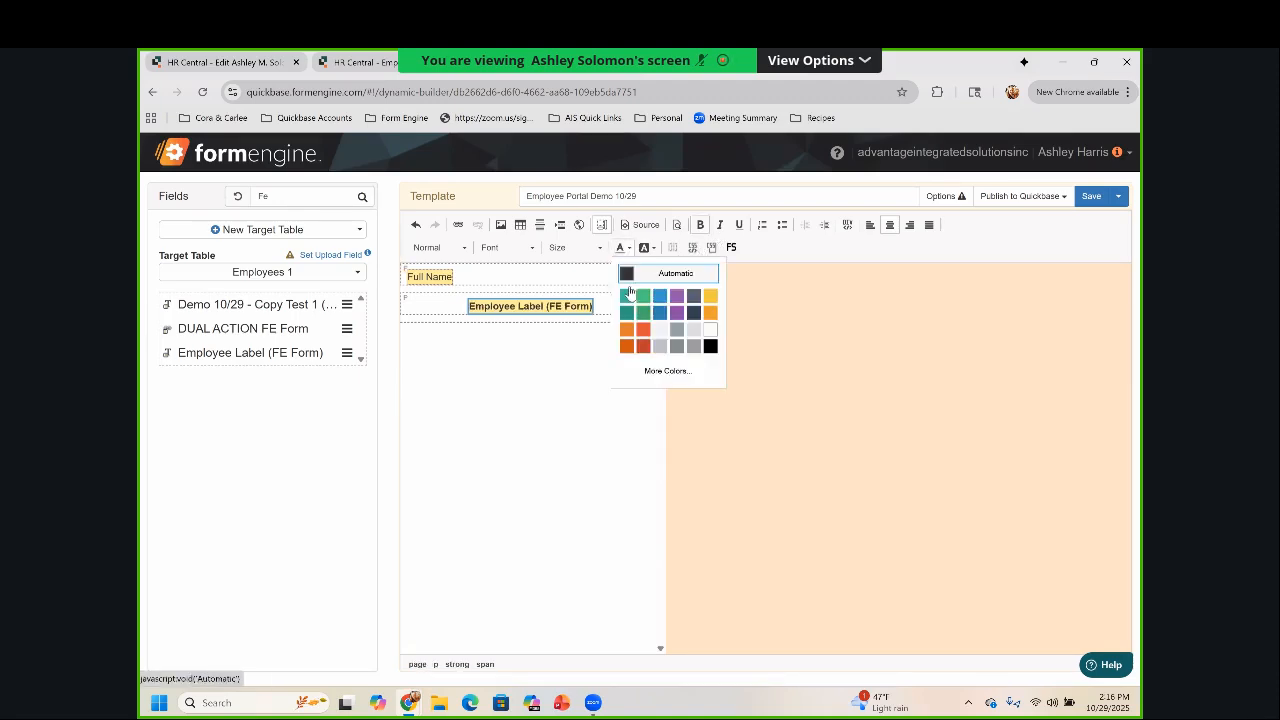
pyautogui.click(642, 340)
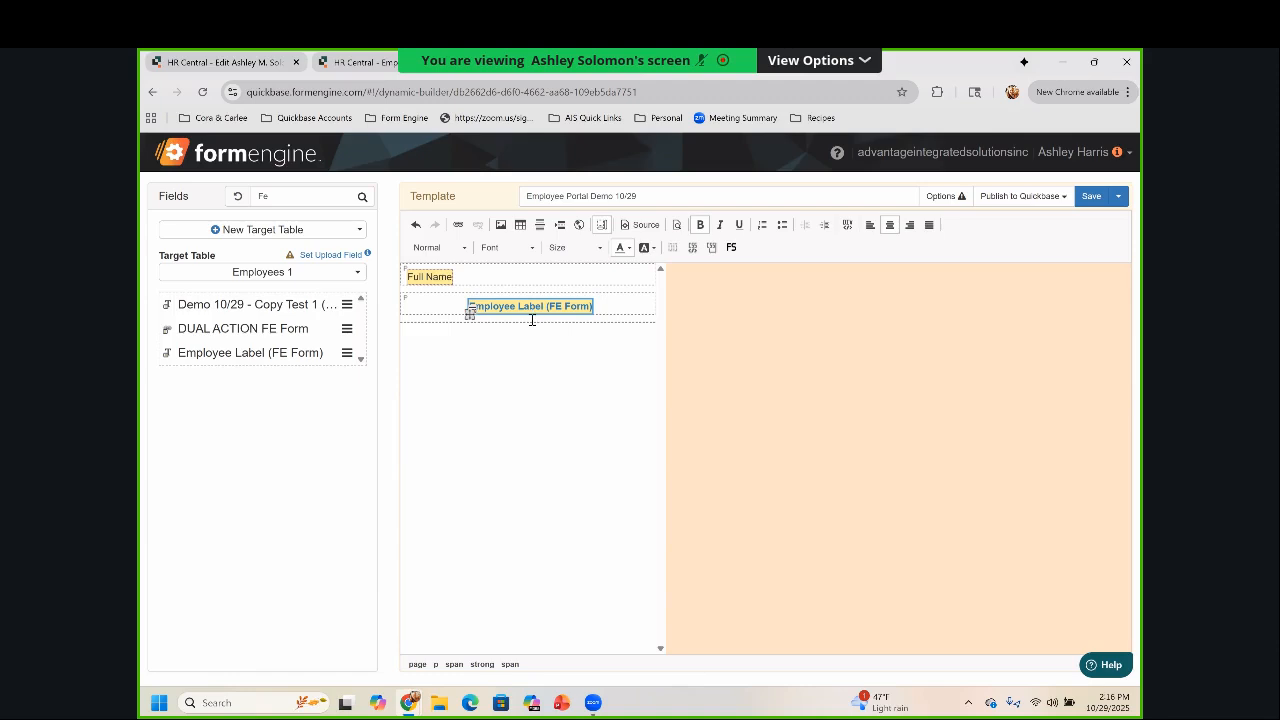
pyautogui.click(1092, 198)
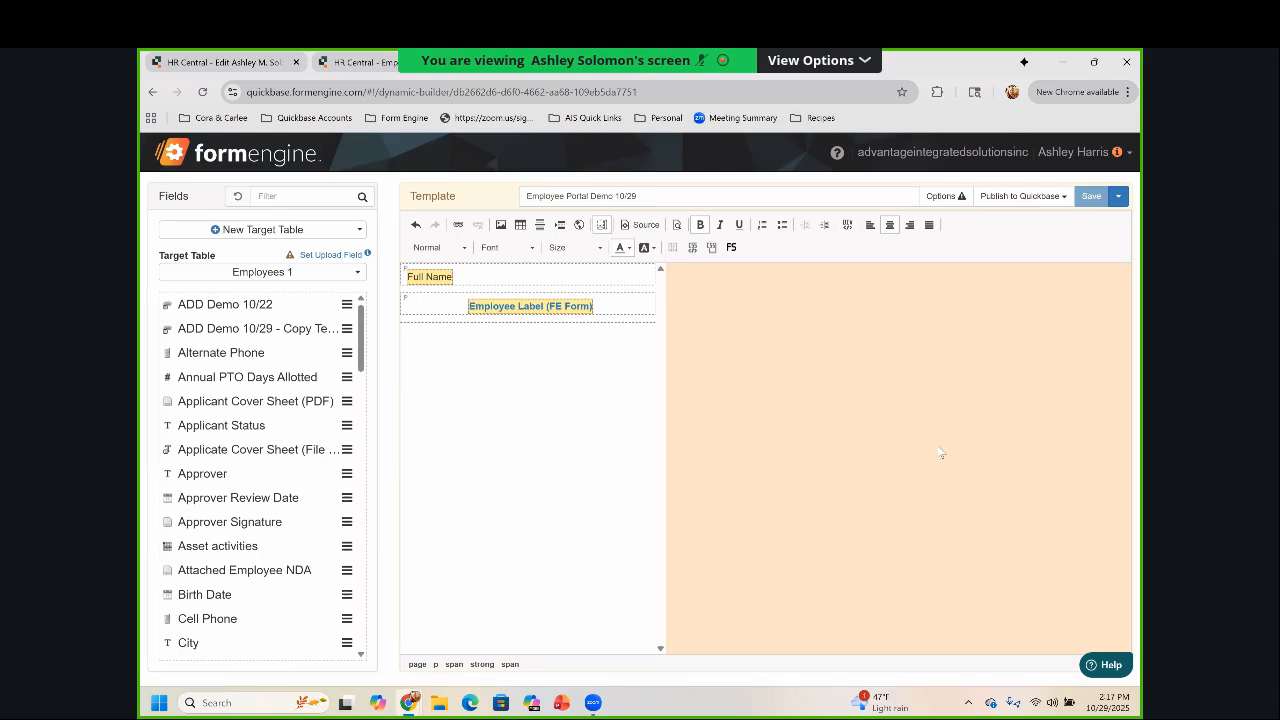
# Start an Edit template link for publishing to Quickbase and choose Employees as the table holding the new field
pyautogui.click(1018, 196)
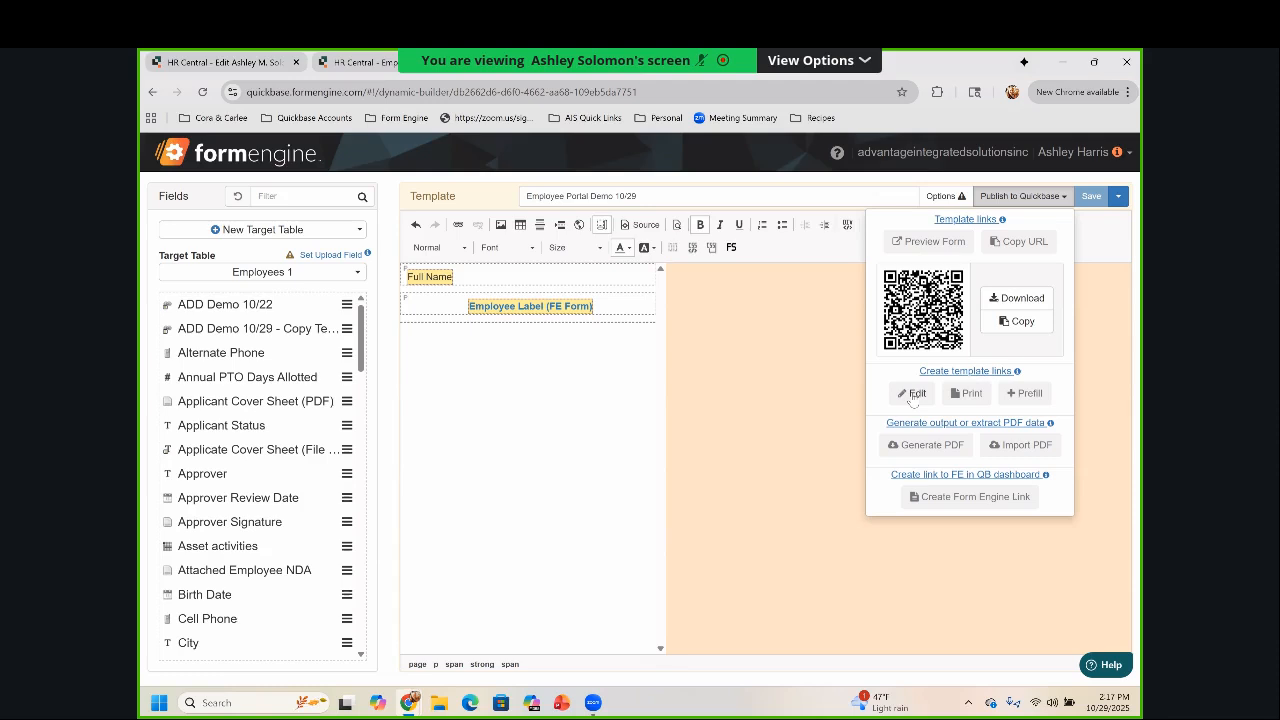
pyautogui.click(914, 395)
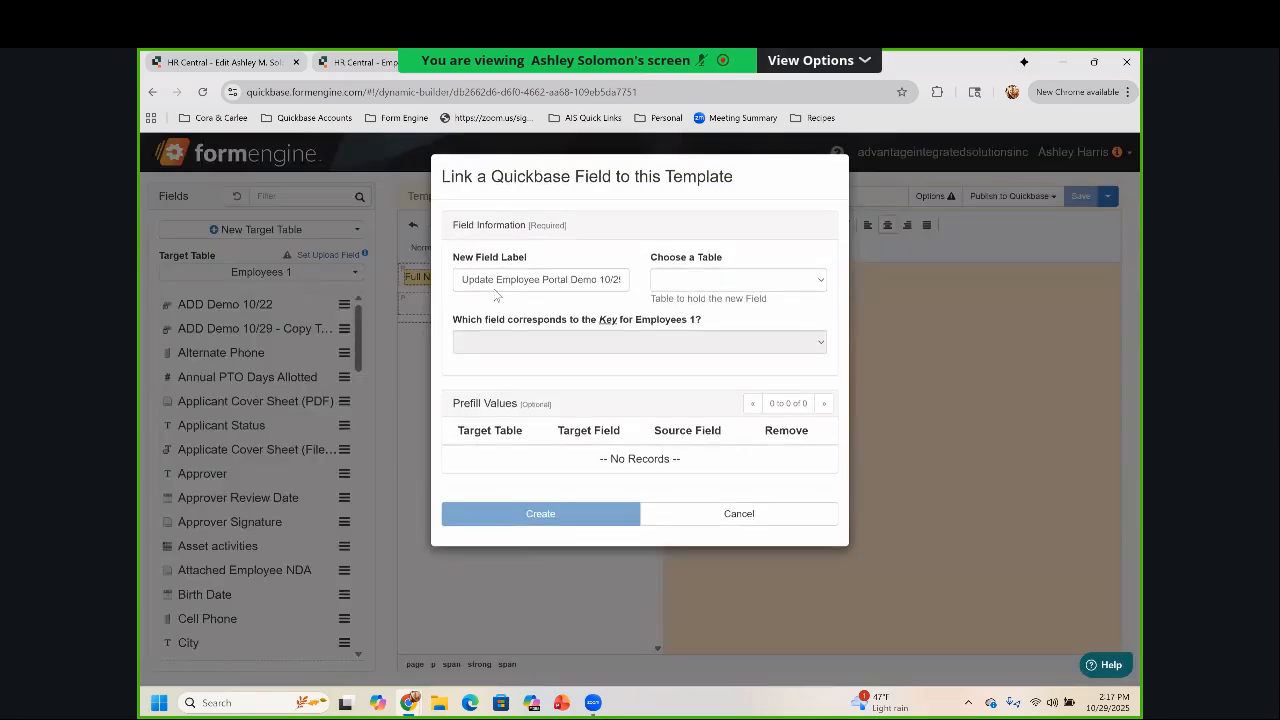
pyautogui.tripleClick(455, 287)
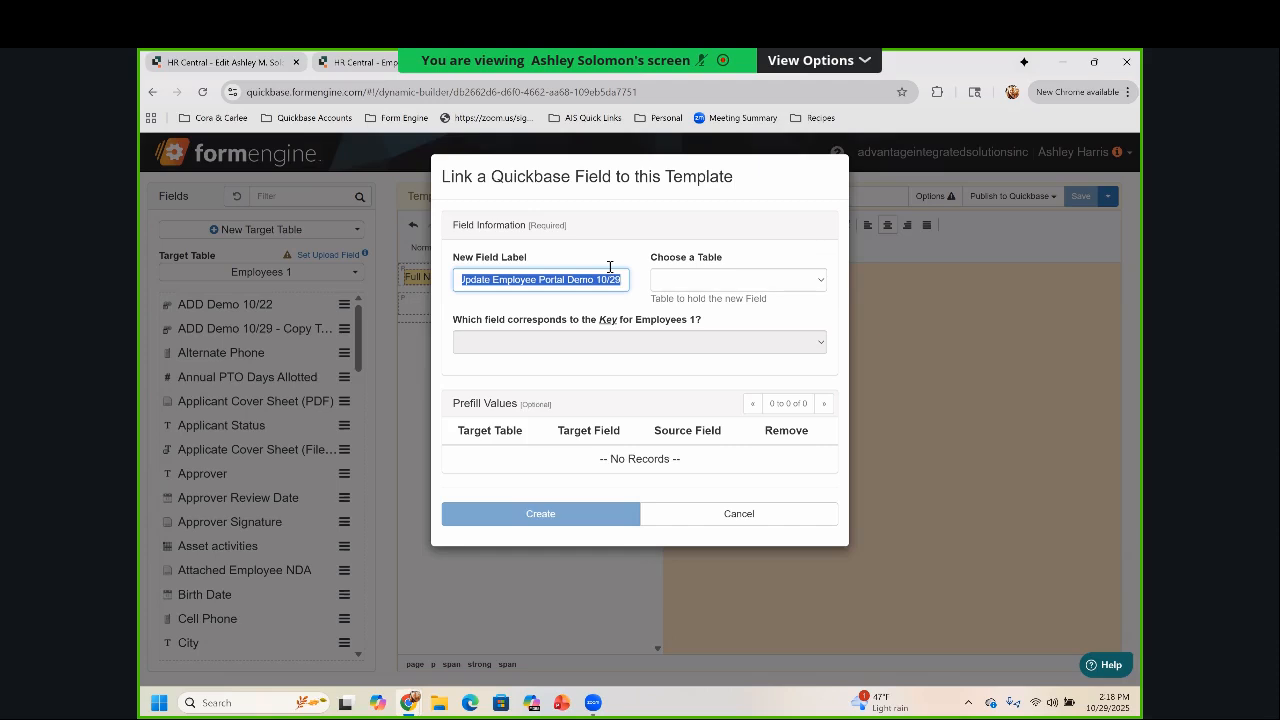
pyautogui.click(670, 282)
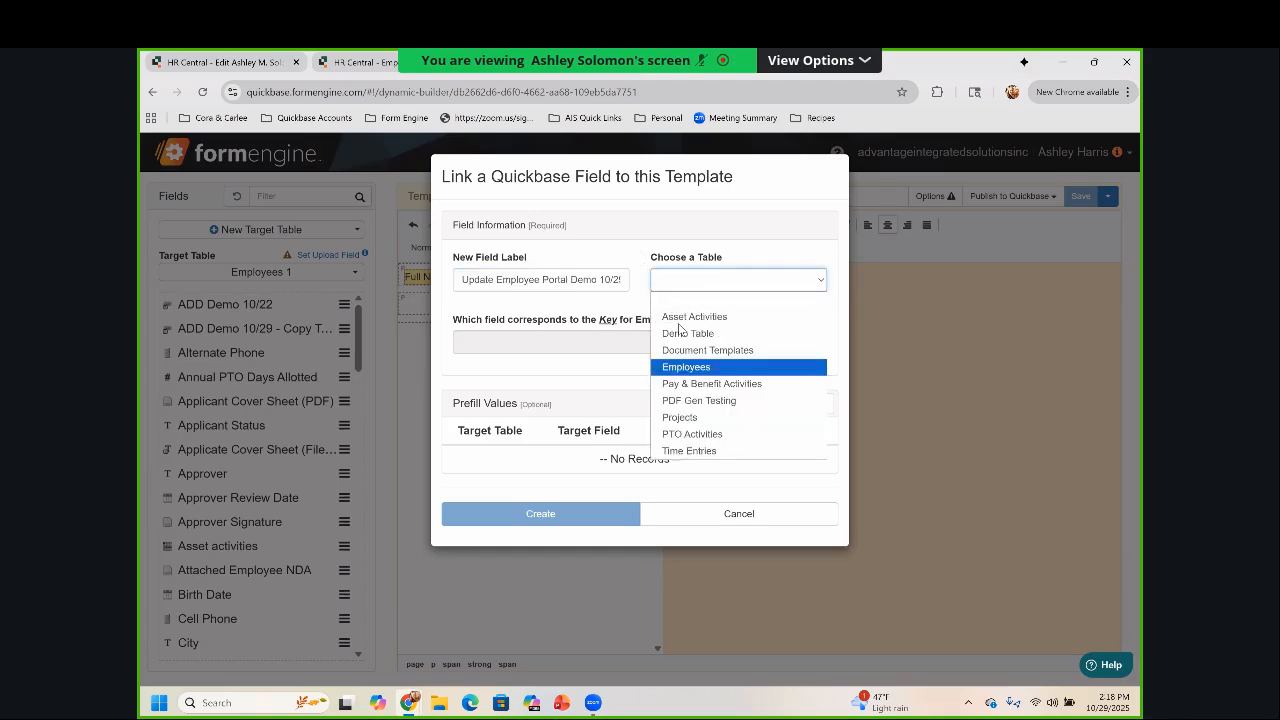
pyautogui.click(692, 366)
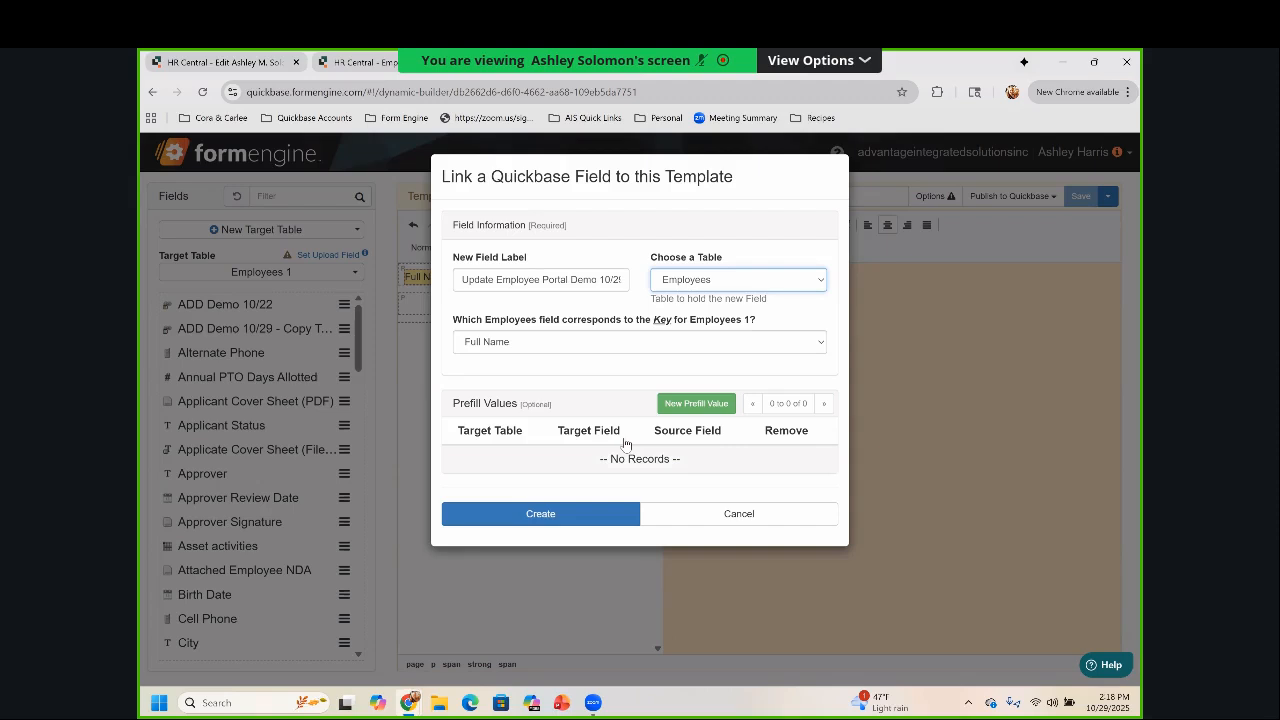
# Change the new link field's label to "Employee Portal (Demo 10/29)"
pyautogui.tripleClick(482, 280)
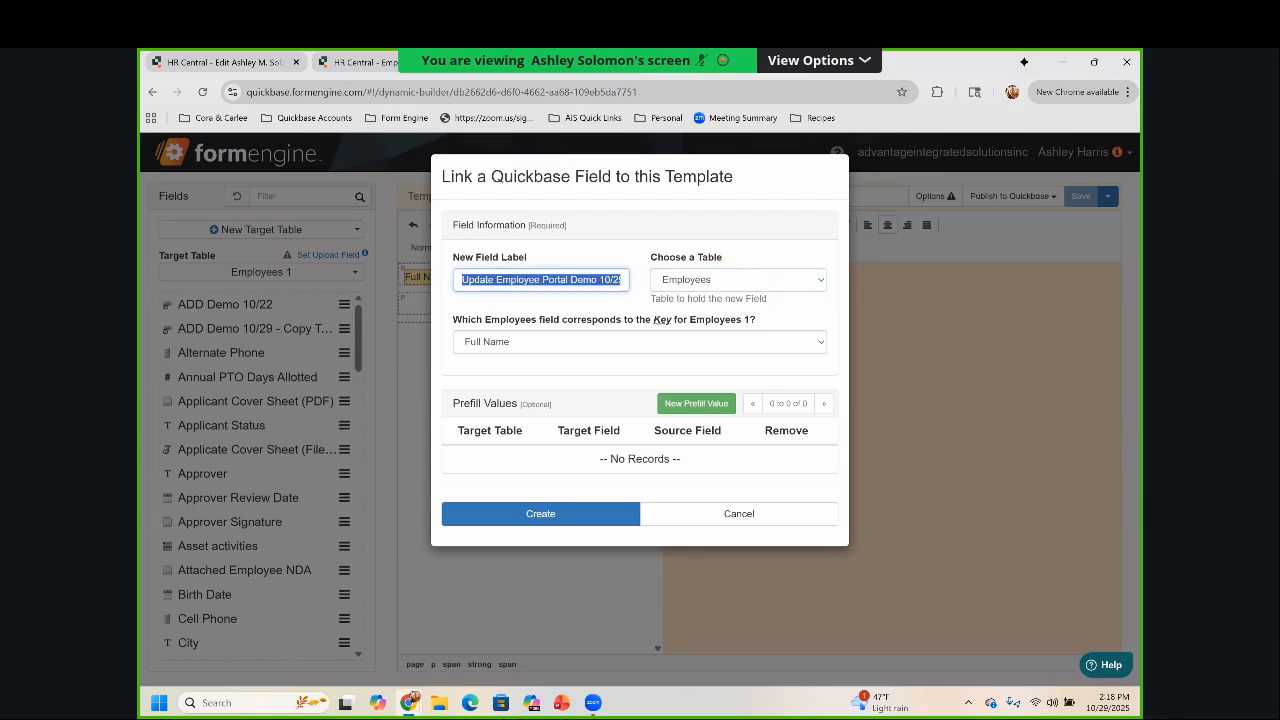
pyautogui.click(494, 280)
pyautogui.doubleClick(494, 280)
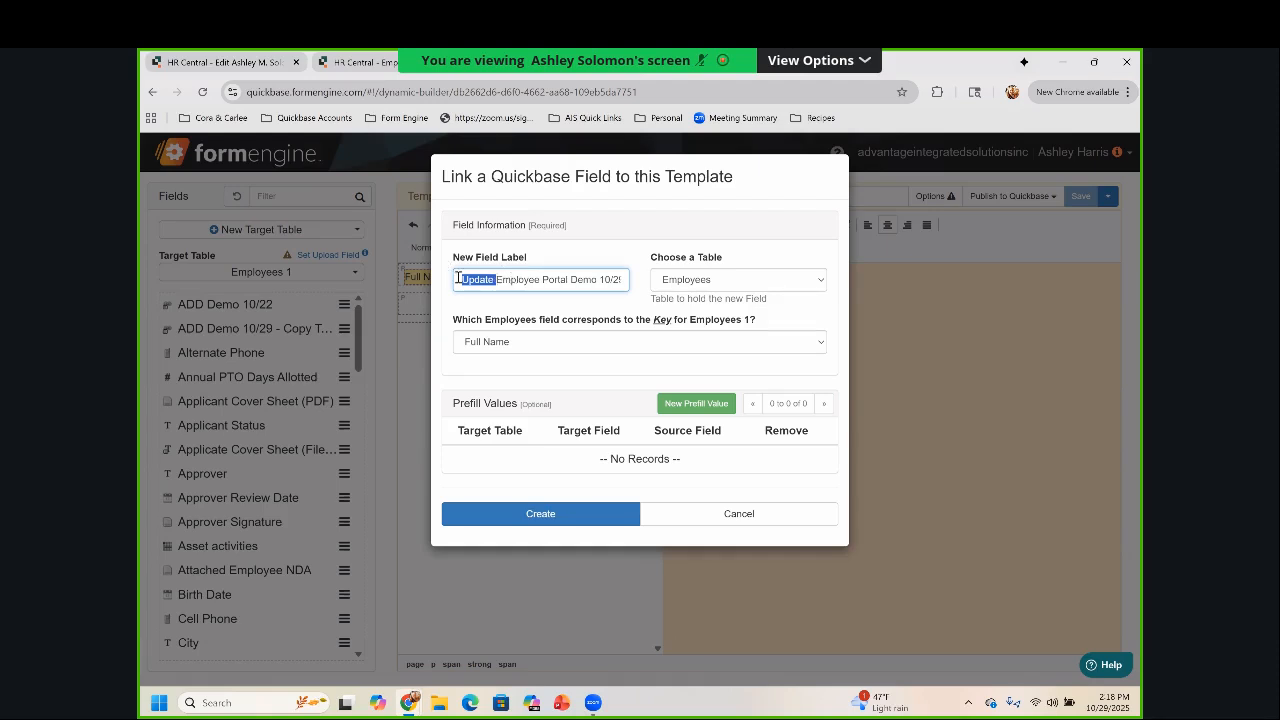
pyautogui.press('BackSpace')
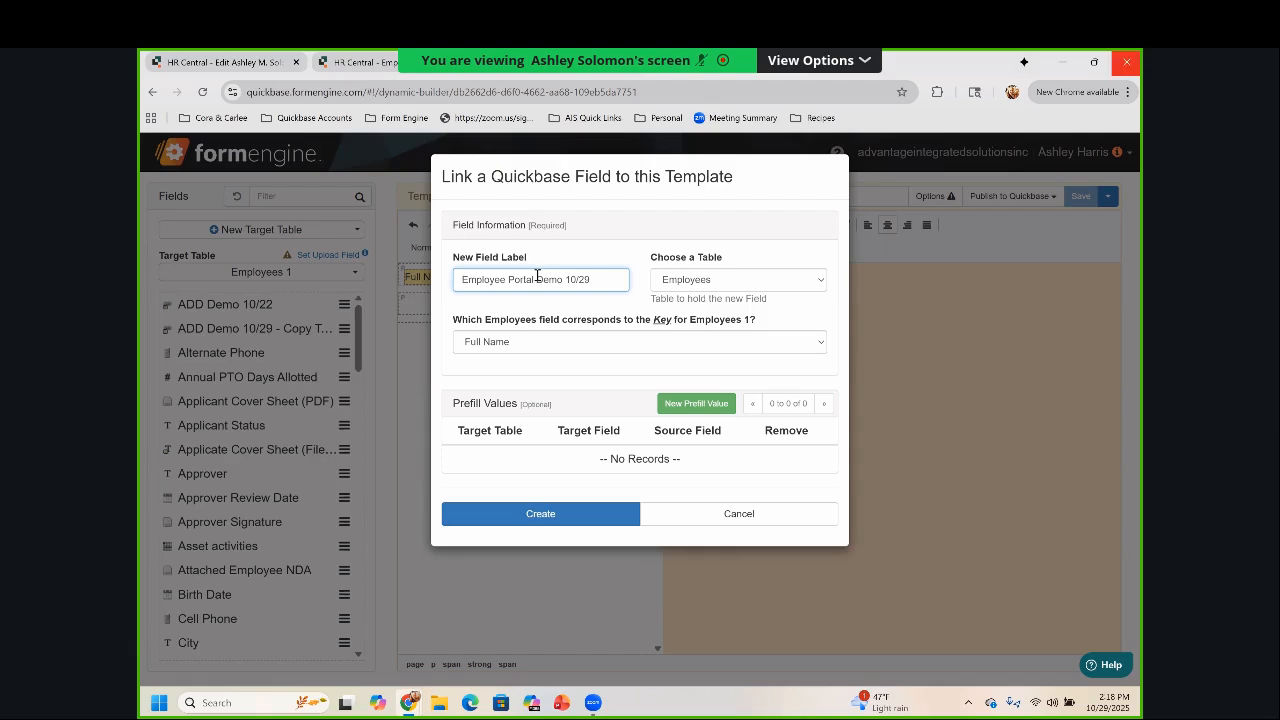
pyautogui.click(537, 279)
pyautogui.write('(')
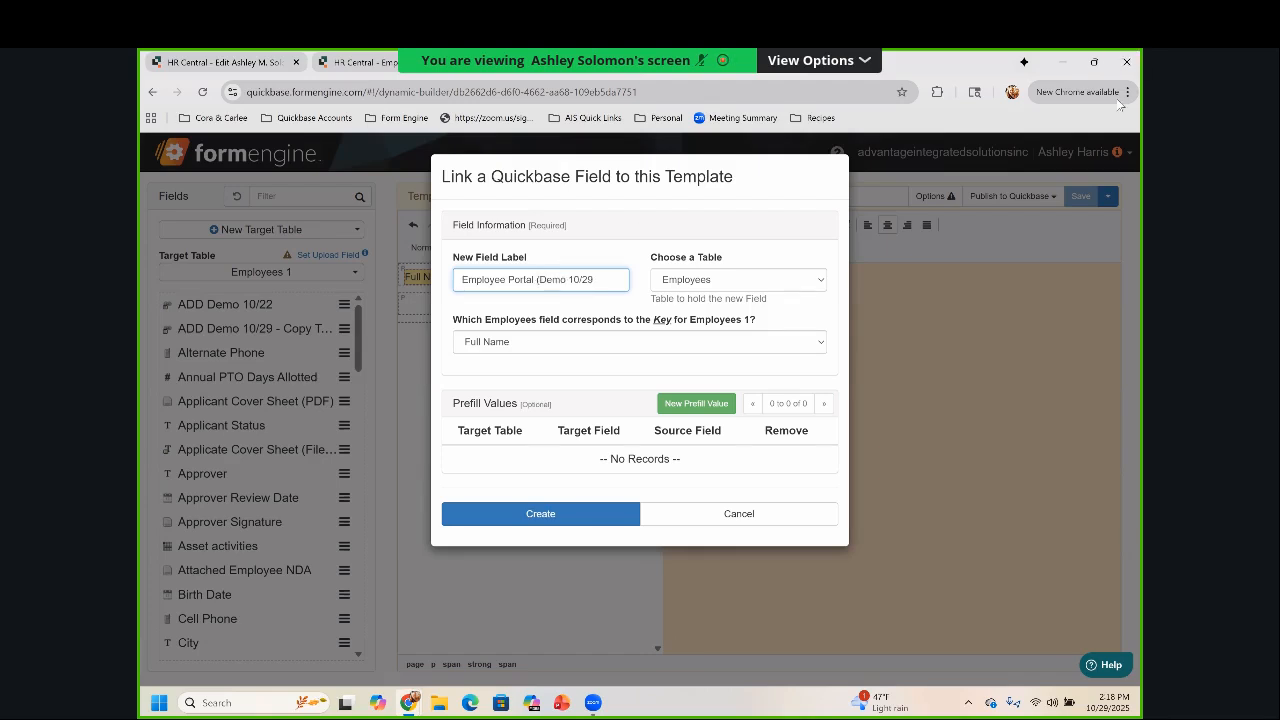
pyautogui.click(621, 278)
pyautogui.write(')')
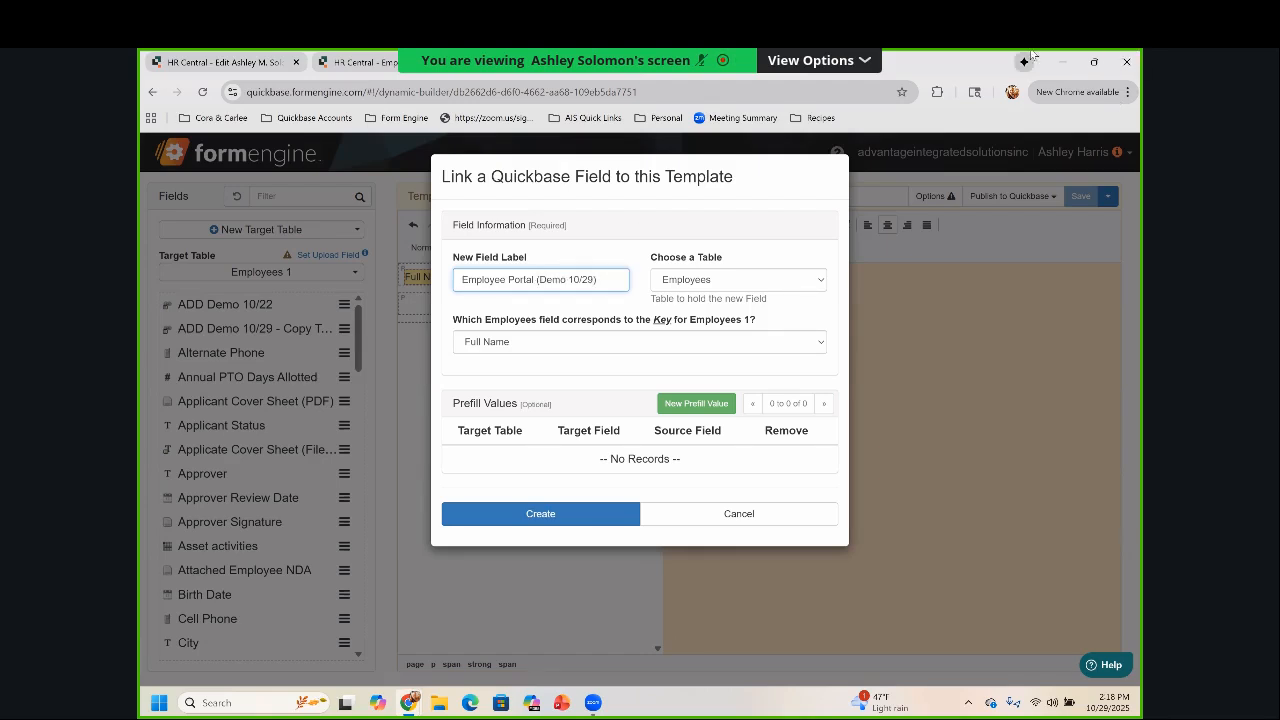
# Create the Quickbase link field, accept the restriction on changing target tables, and close the dialog
pyautogui.click(590, 514)
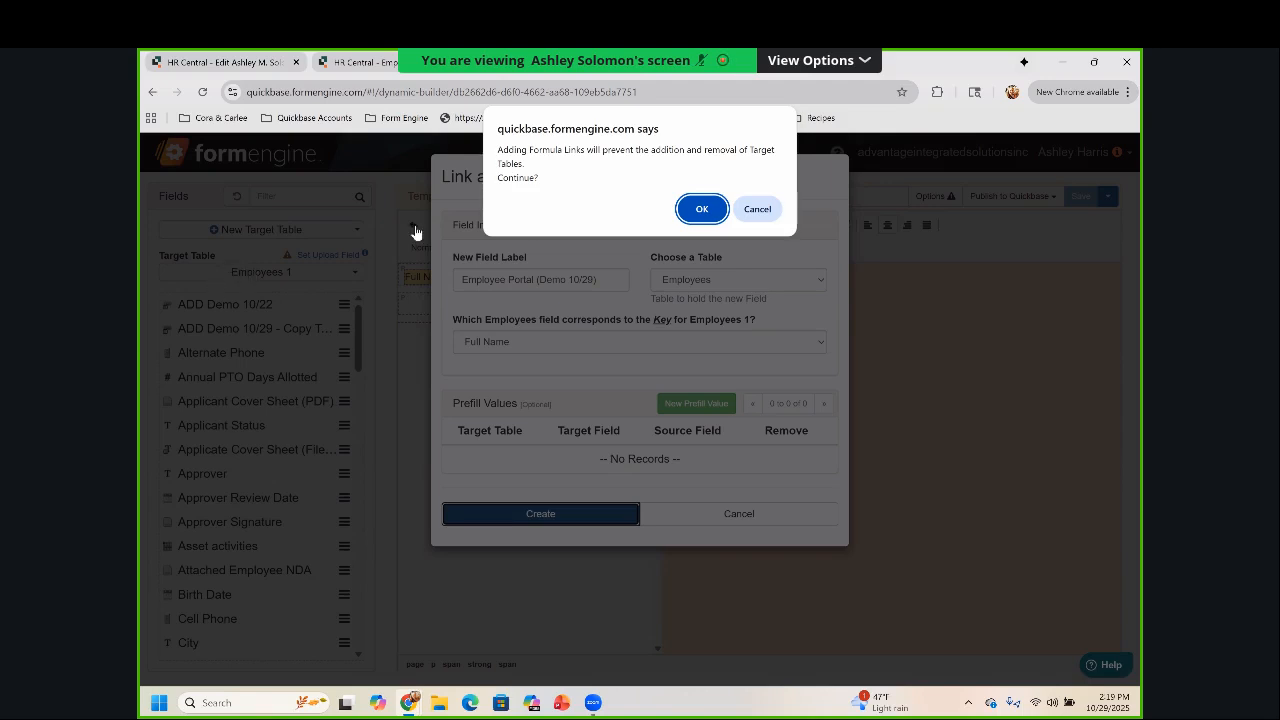
pyautogui.click(702, 209)
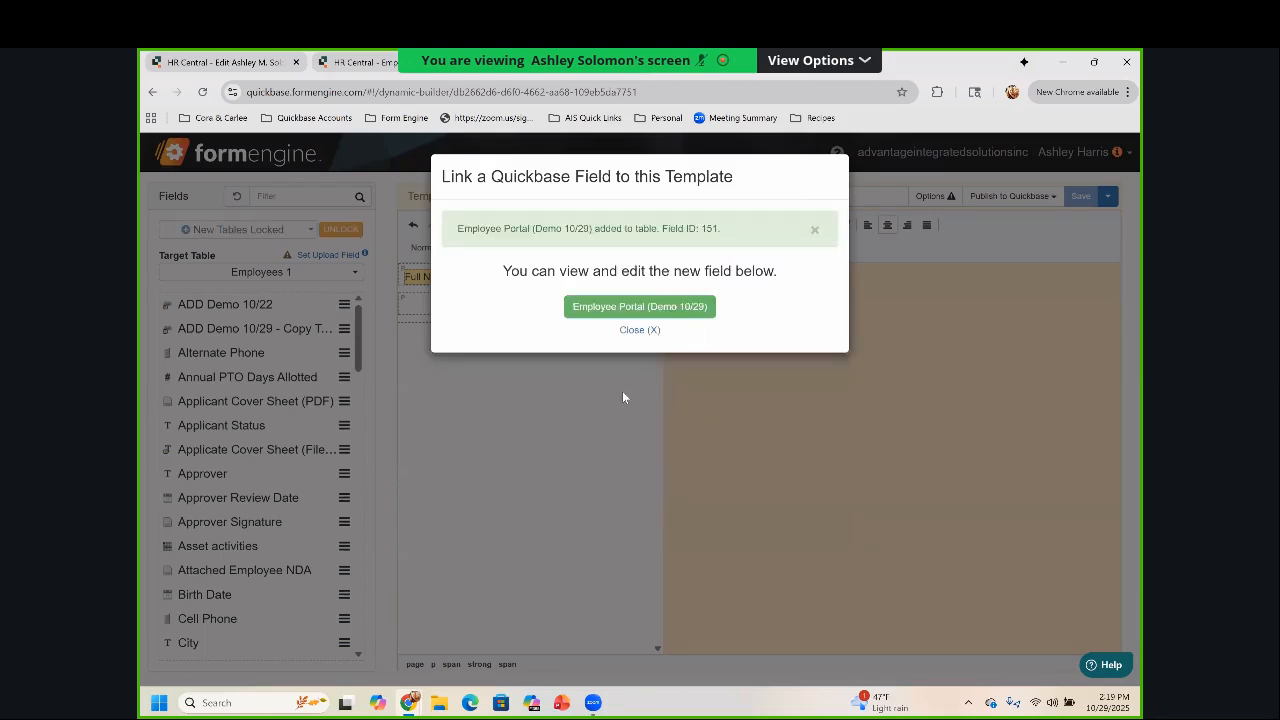
pyautogui.click(637, 324)
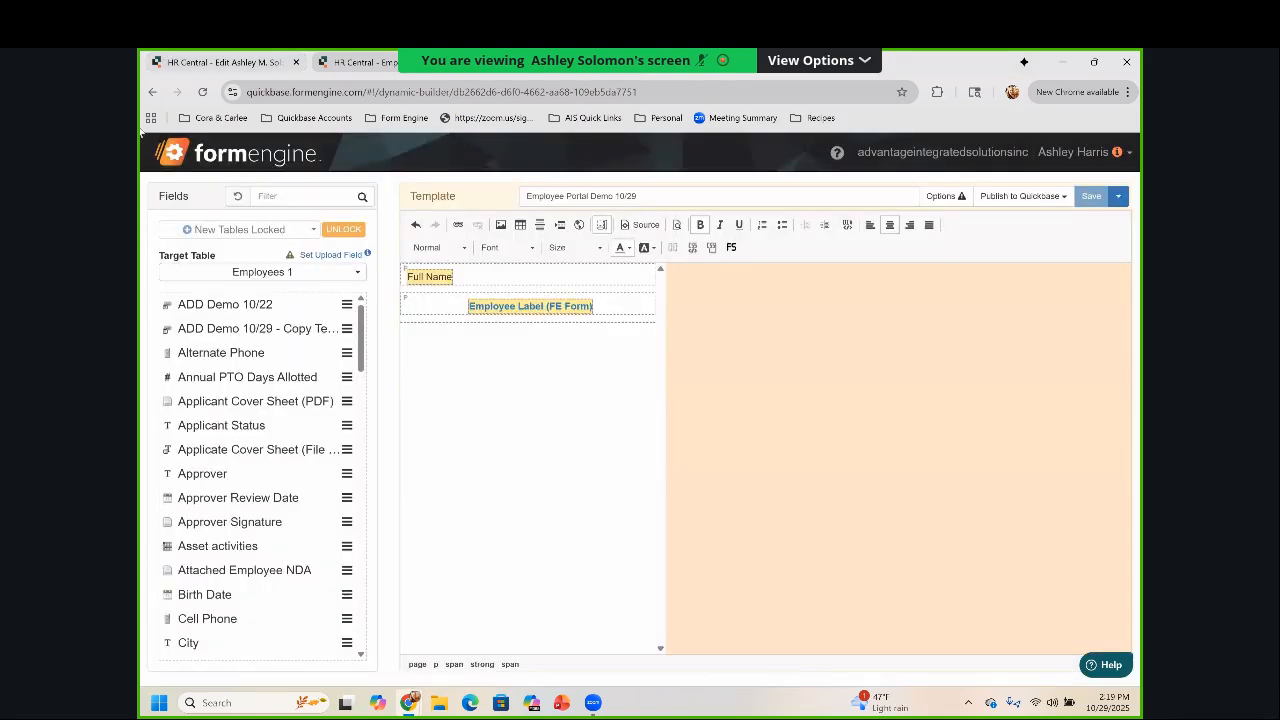
# Switch to the employee record open in HR Central and reload it
pyautogui.click(222, 62)
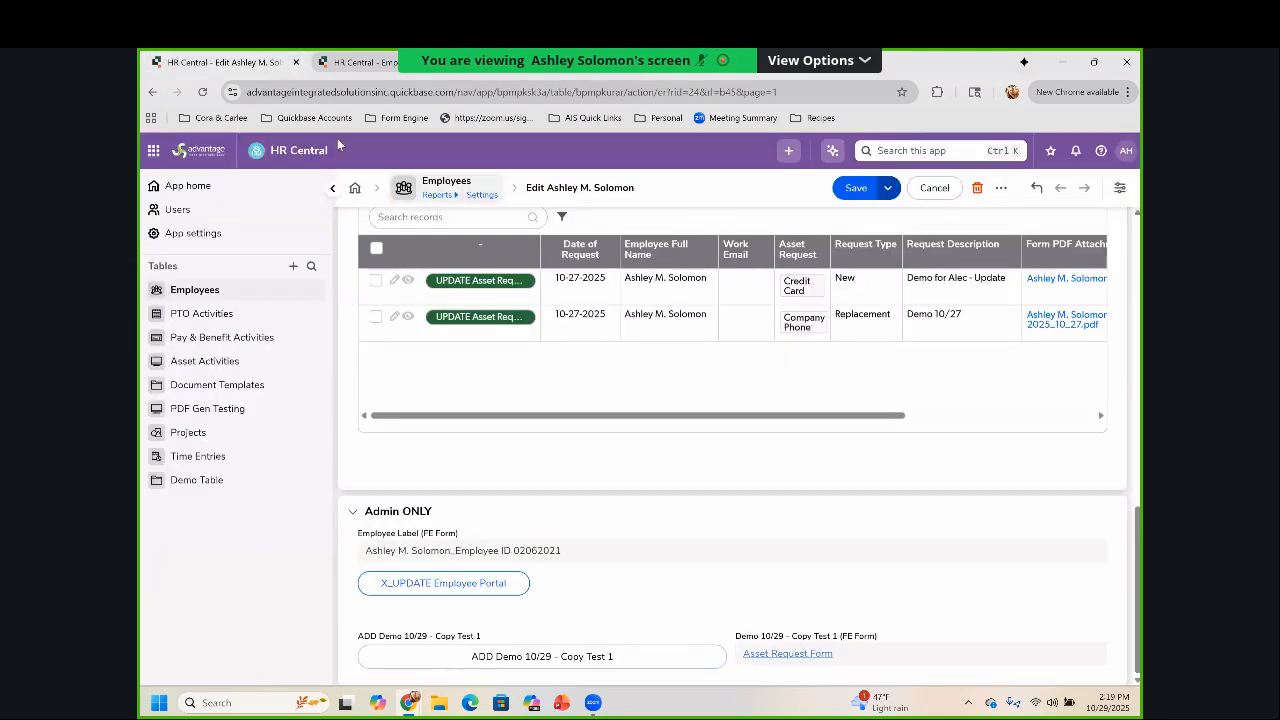
pyautogui.click(202, 91)
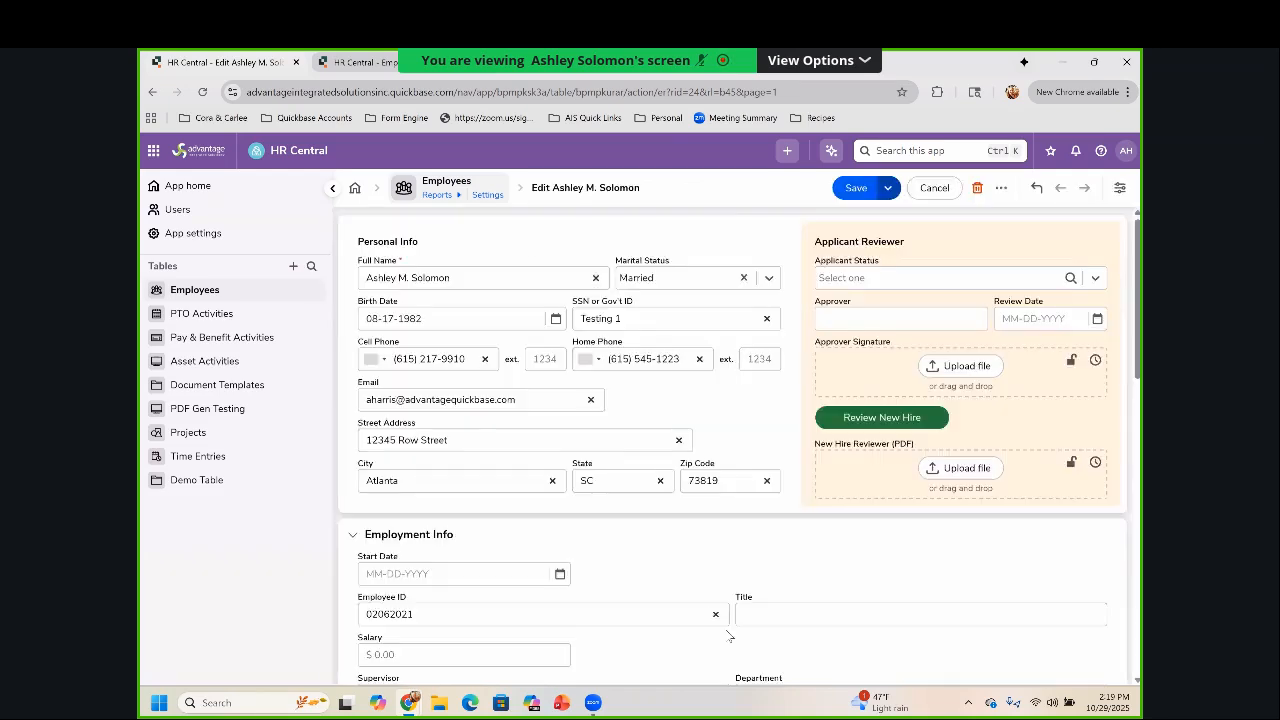
# Open the "Employee Portal (Demo 10/29)" link from the employee record's Admin ONLY section
pyautogui.scroll(-6, 720, 607)
pyautogui.scroll(-5, 718, 607)
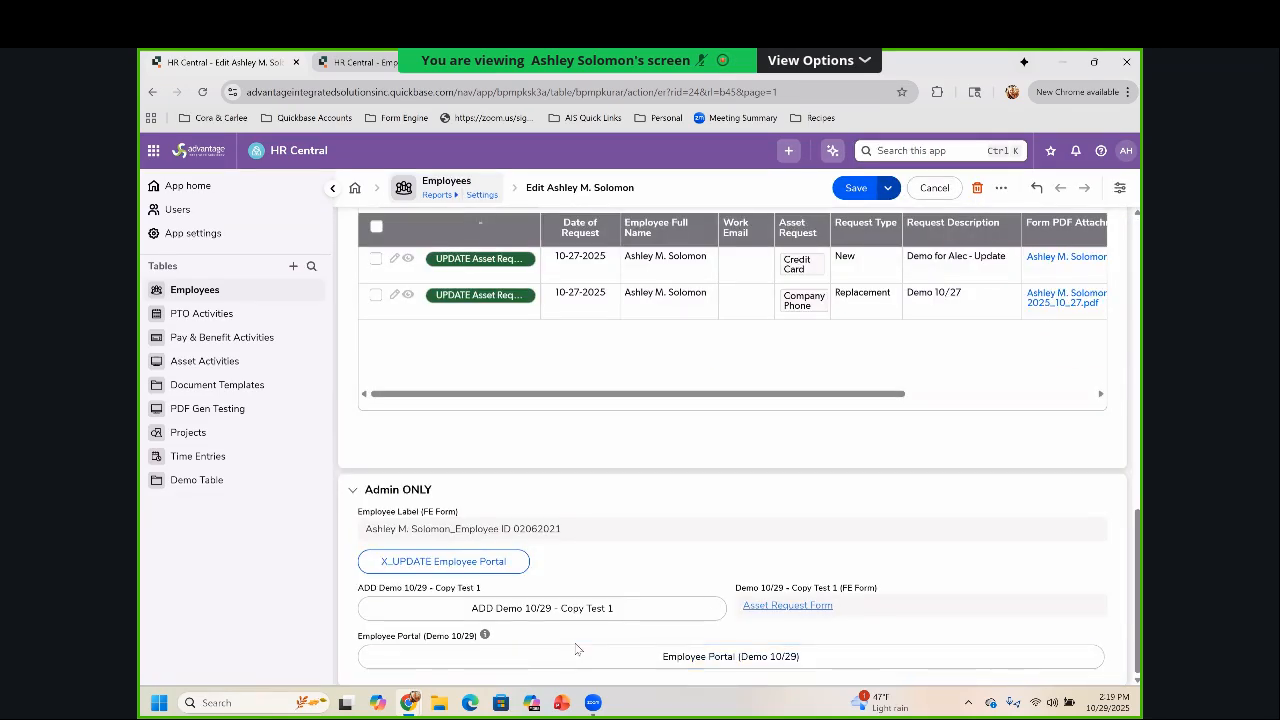
pyautogui.click(716, 657)
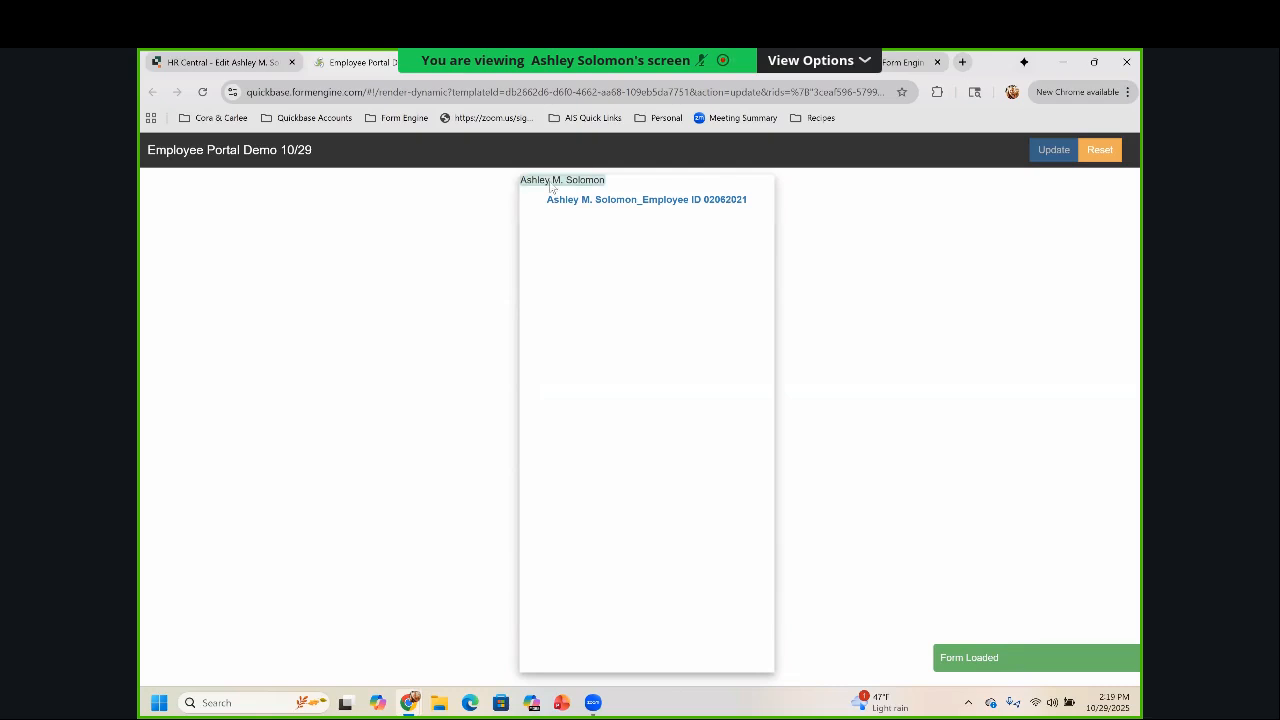
# Return to the Employee Portal Demo 10/29 template builder and open the Full Name field's behavior settings
pyautogui.click(905, 62)
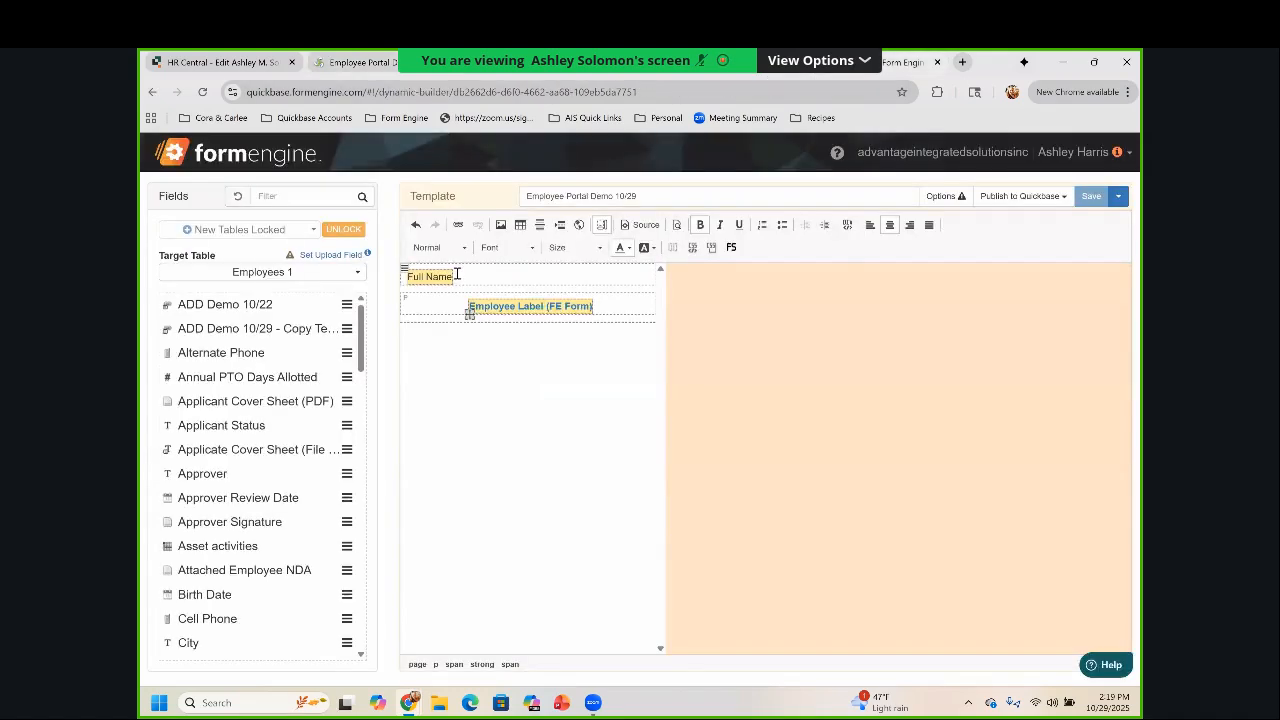
pyautogui.click(448, 278)
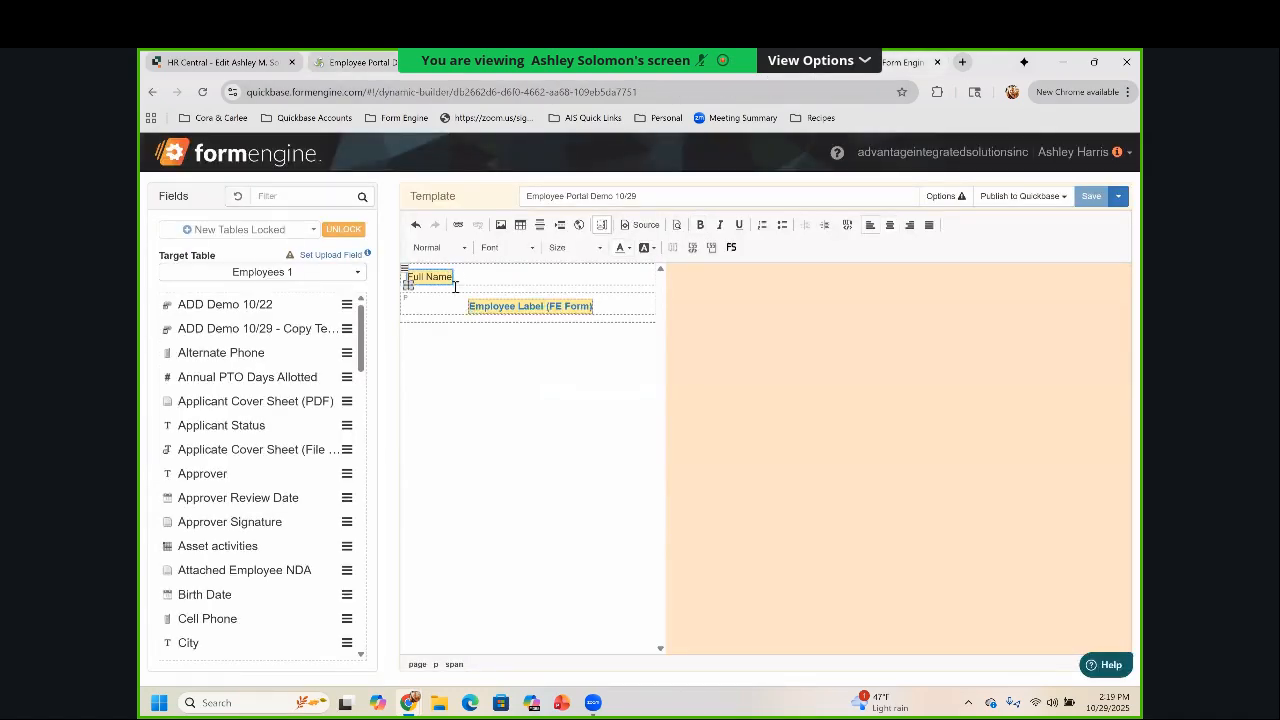
pyautogui.doubleClick(444, 288)
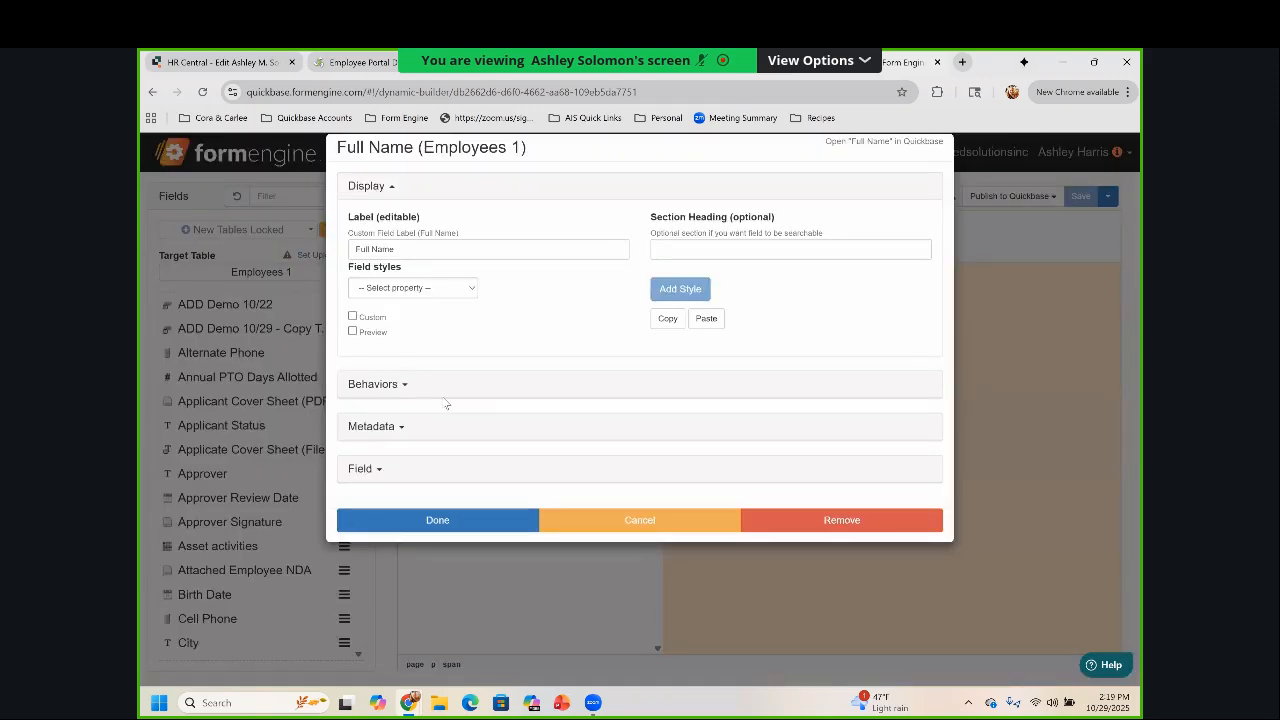
pyautogui.click(444, 398)
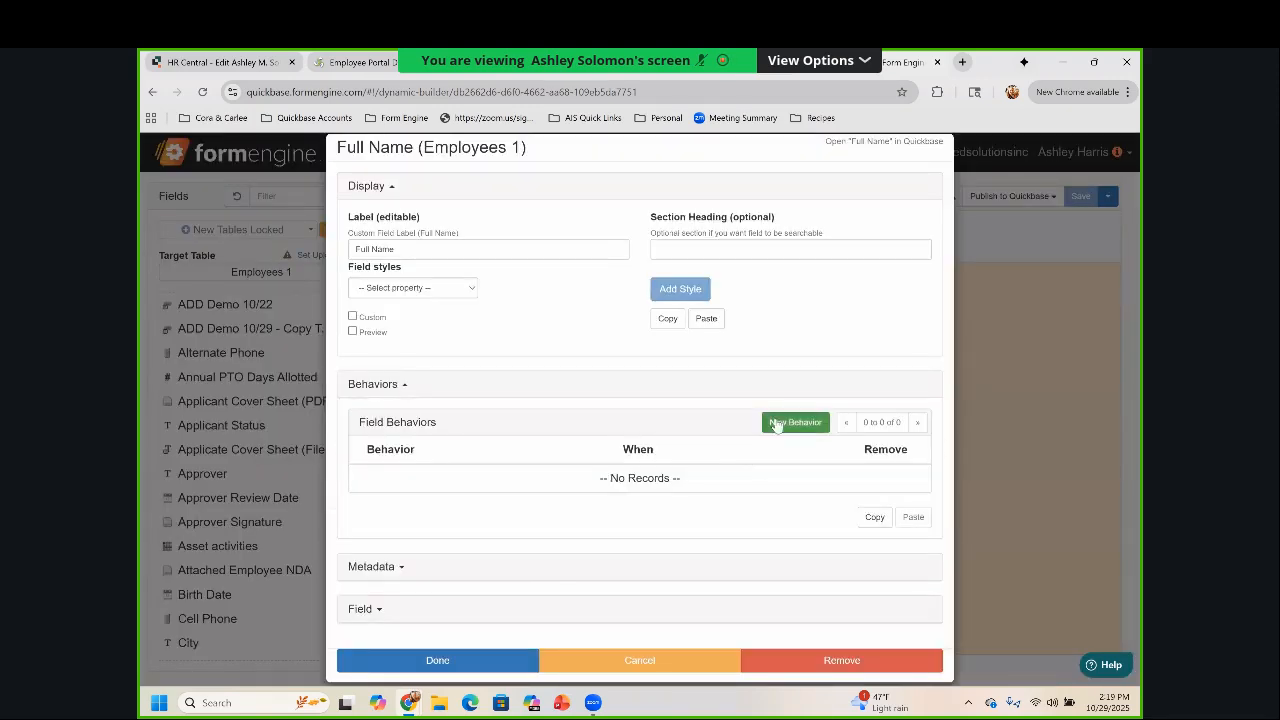
# Add a Hide behavior set to Always on the Full Name field and save the template
pyautogui.click(774, 422)
pyautogui.click(475, 528)
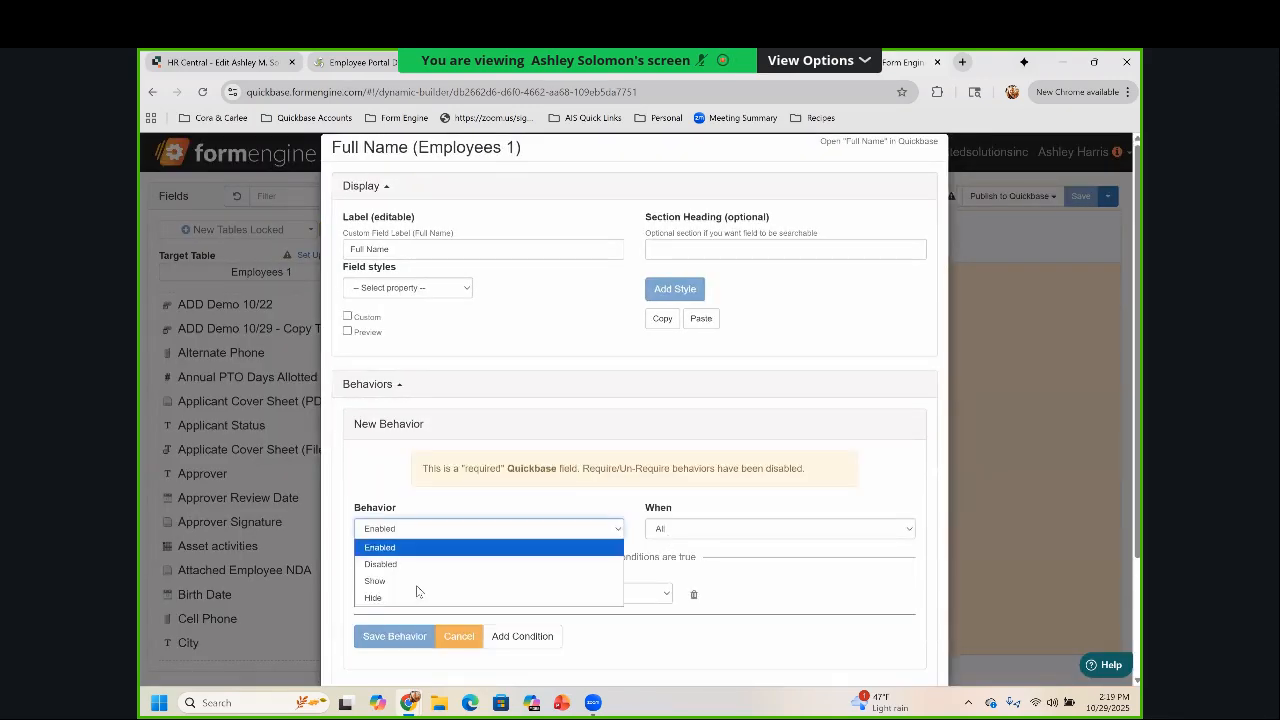
pyautogui.click(618, 597)
pyautogui.click(751, 529)
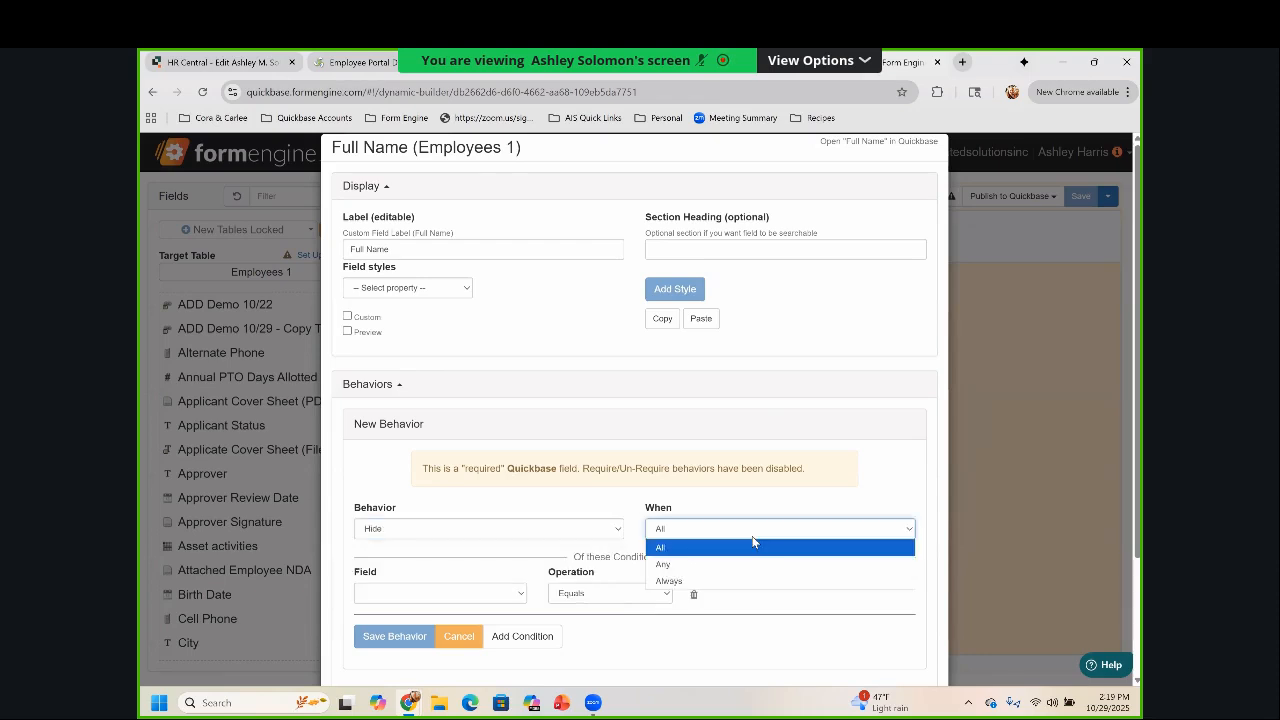
pyautogui.click(751, 543)
pyautogui.click(668, 588)
pyautogui.click(395, 561)
pyautogui.click(420, 660)
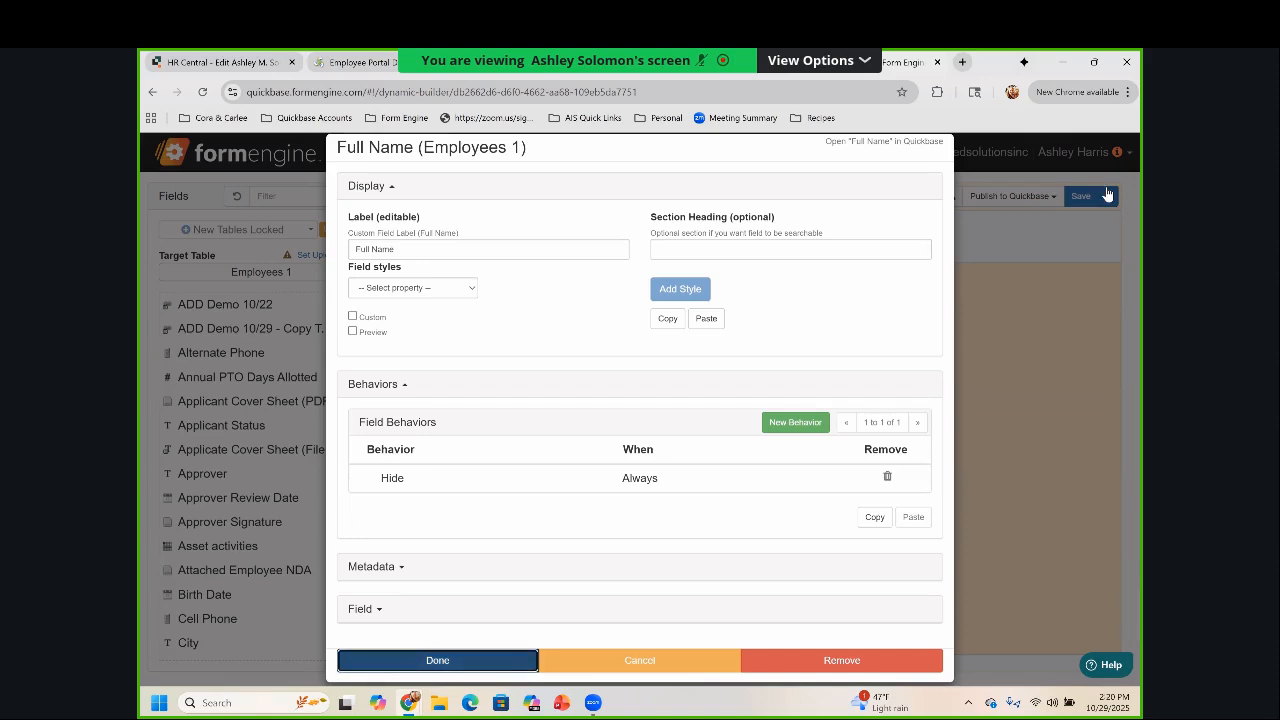
pyautogui.click(1107, 195)
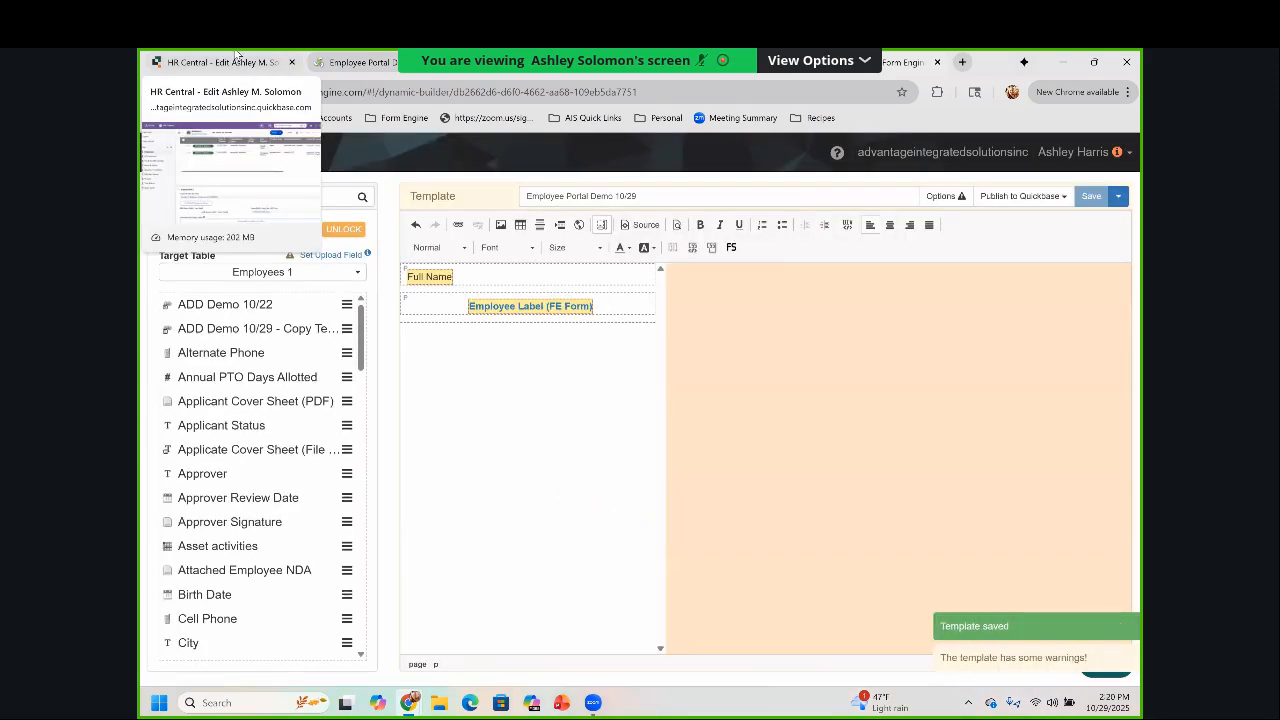
# Switch back to the opened Employee Portal form and reload it to check the Full Name field
pyautogui.click(230, 62)
pyautogui.click(356, 62)
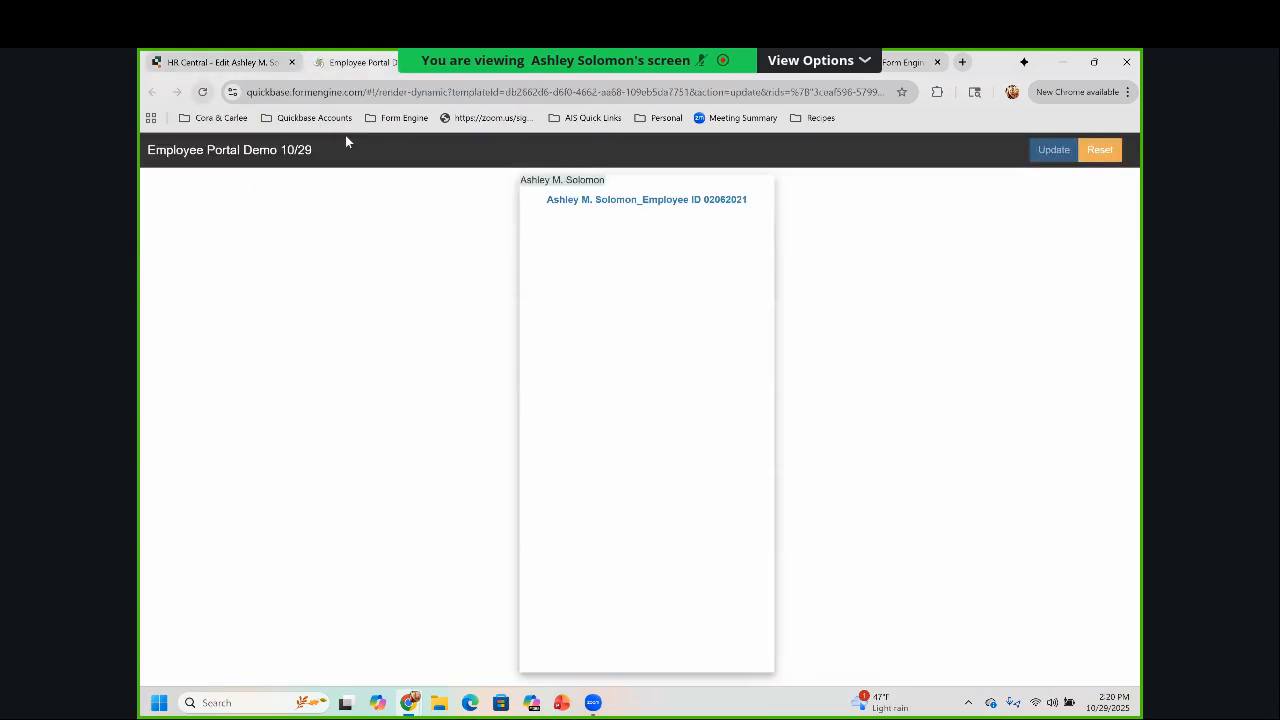
pyautogui.click(199, 92)
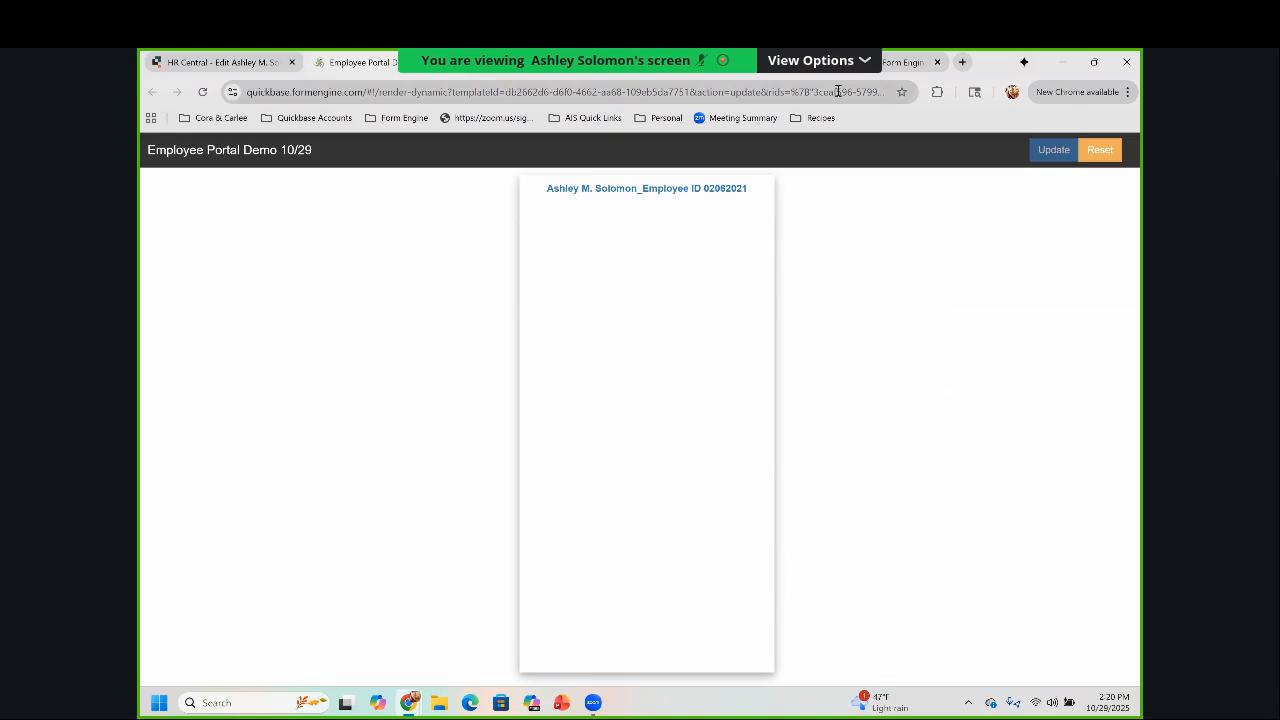
# Open the "Demo 10/29" template from the Form Engine template list and look through its pages
pyautogui.click(905, 62)
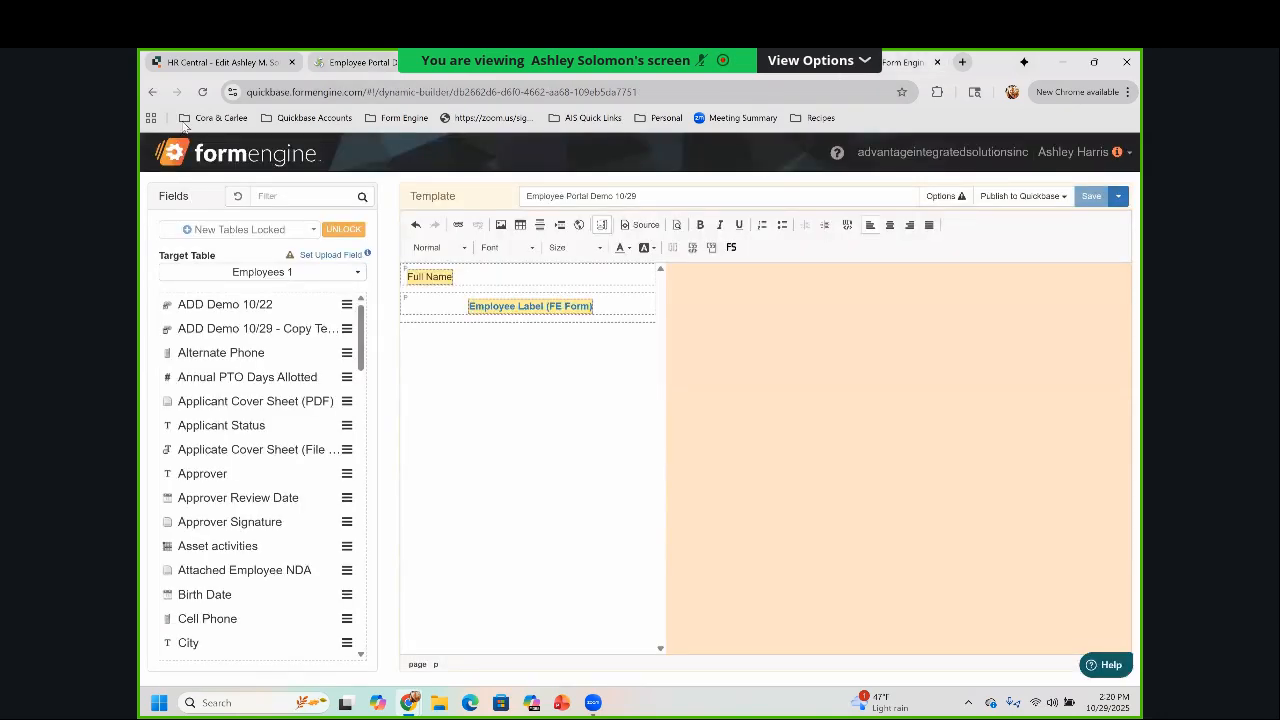
pyautogui.click(172, 156)
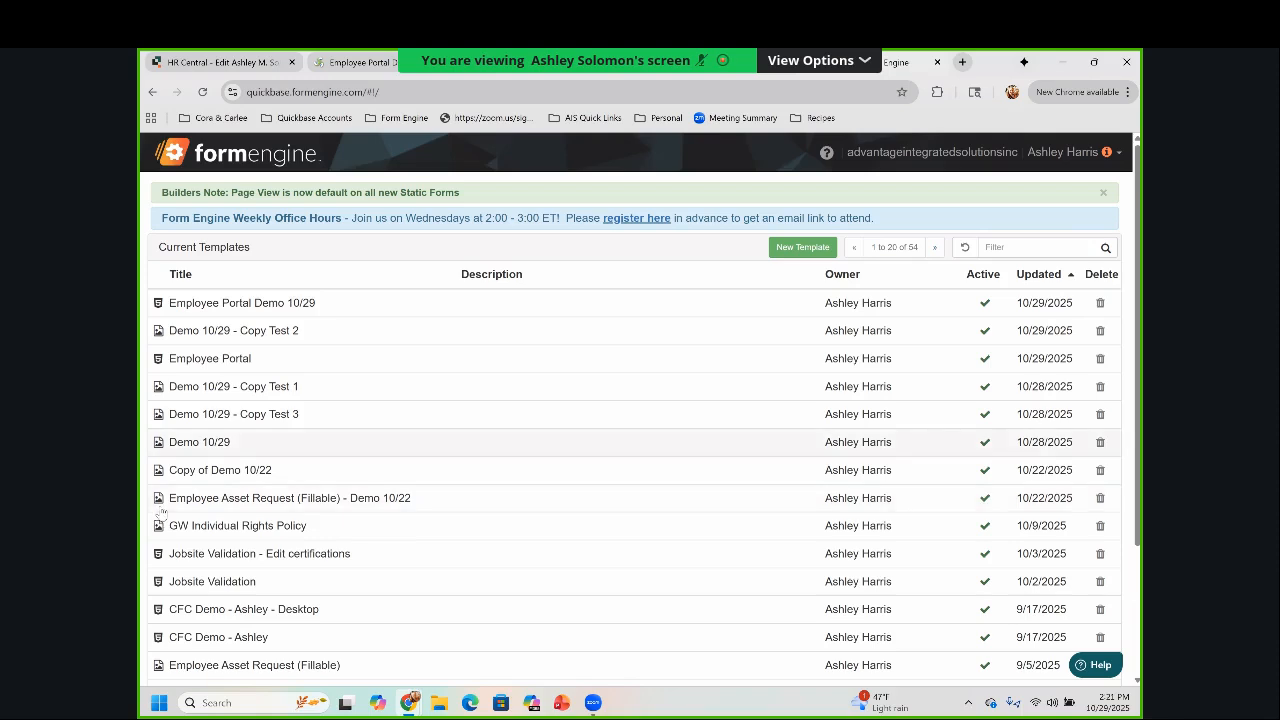
pyautogui.click(192, 444)
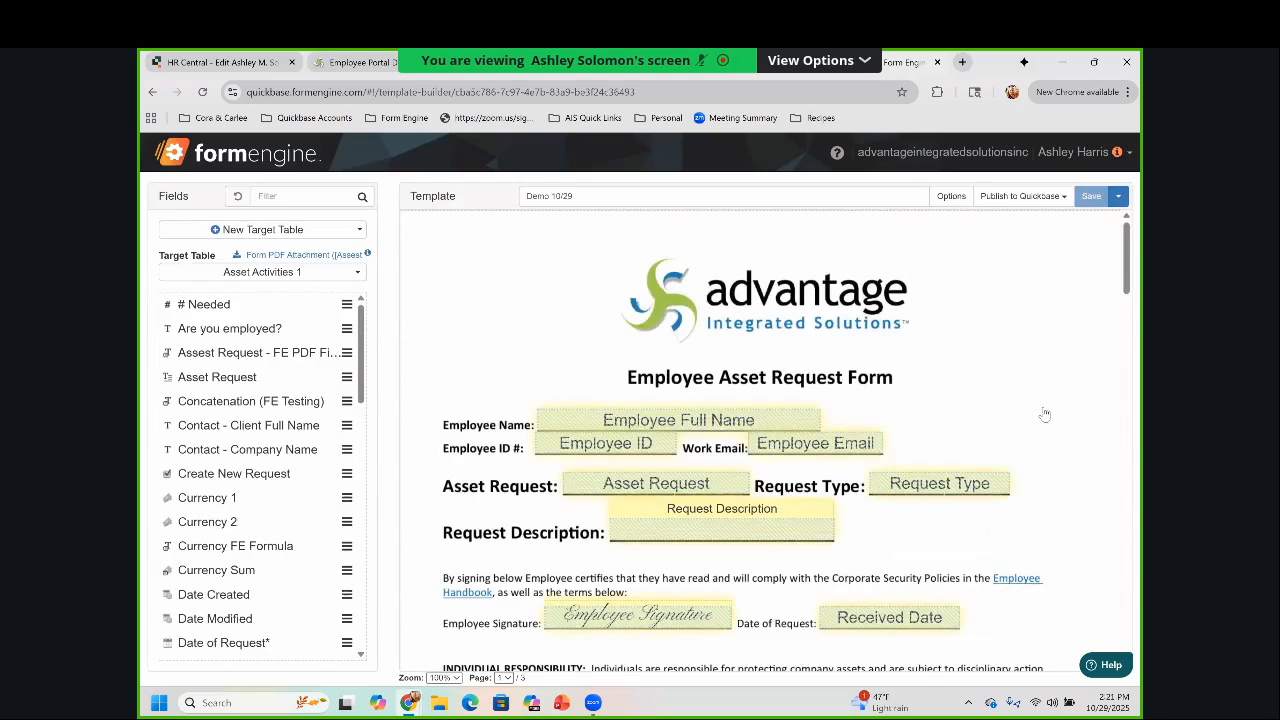
pyautogui.scroll(-10, 1015, 350)
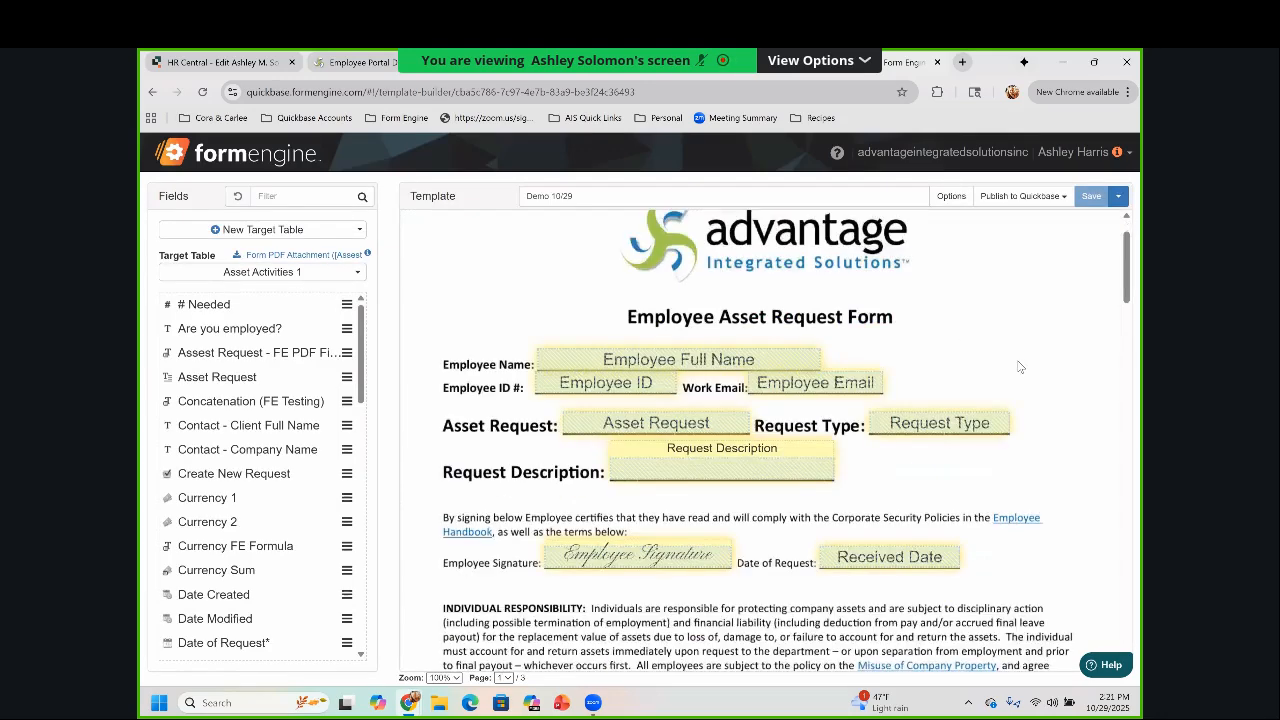
pyautogui.scroll(-6, 1021, 366)
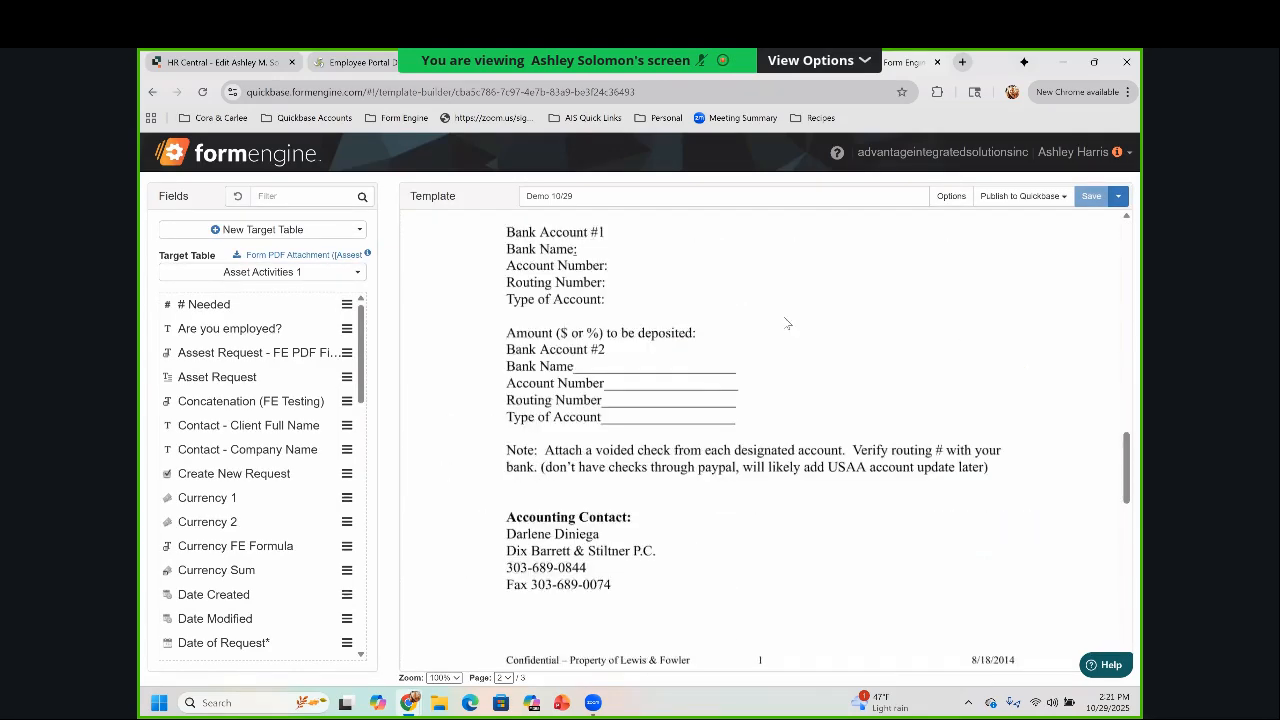
pyautogui.scroll(-10, 800, 400)
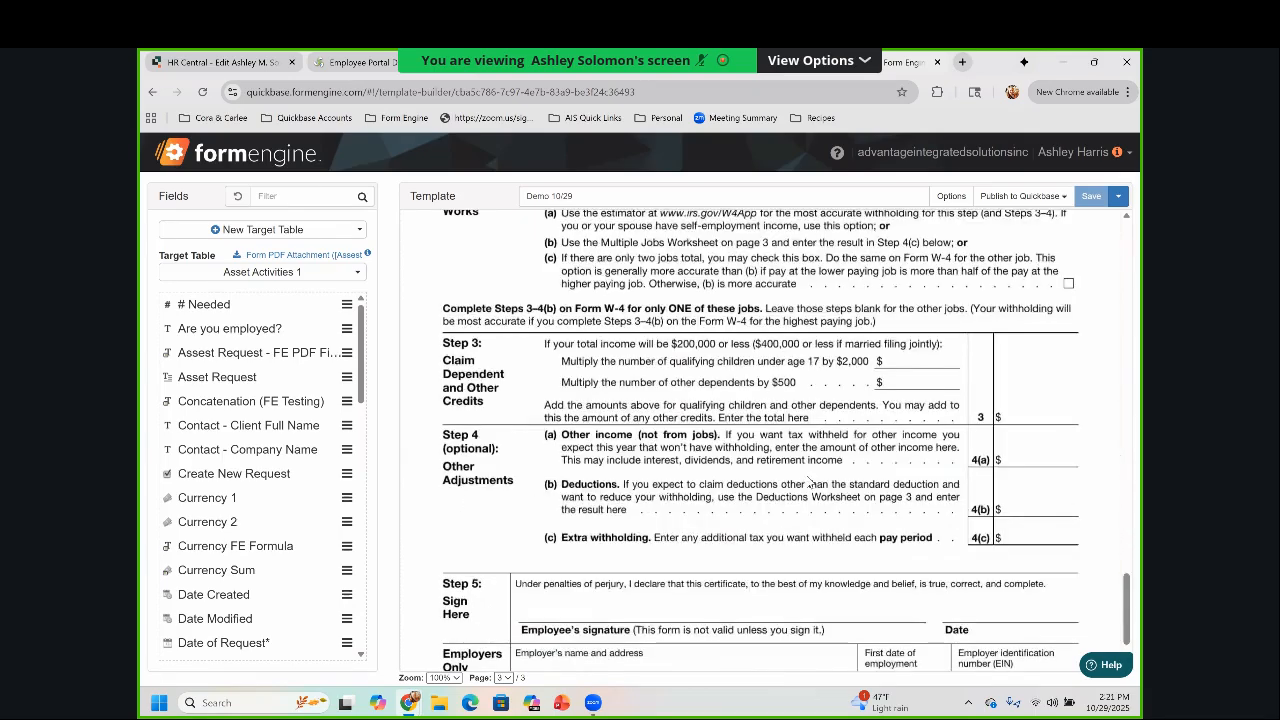
pyautogui.scroll(20, 810, 482)
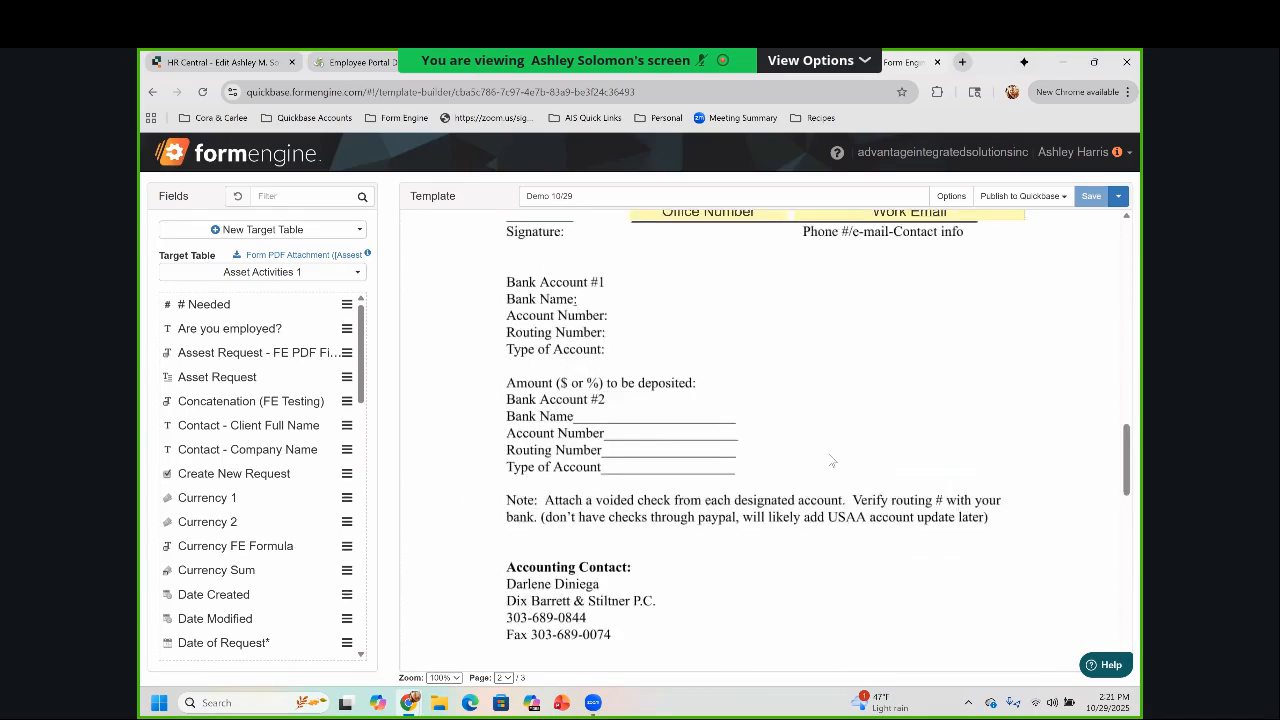
# Save the Demo 10/29 template as a separate copy
pyautogui.click(1020, 196)
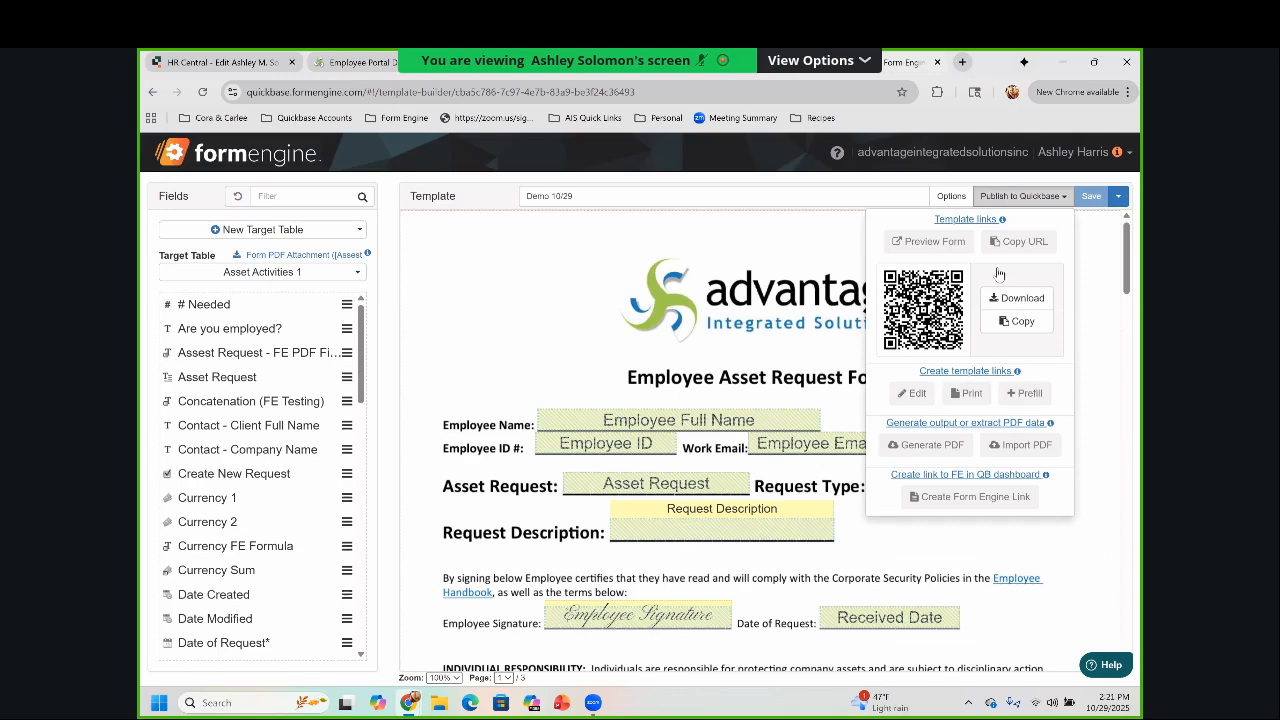
pyautogui.click(1118, 198)
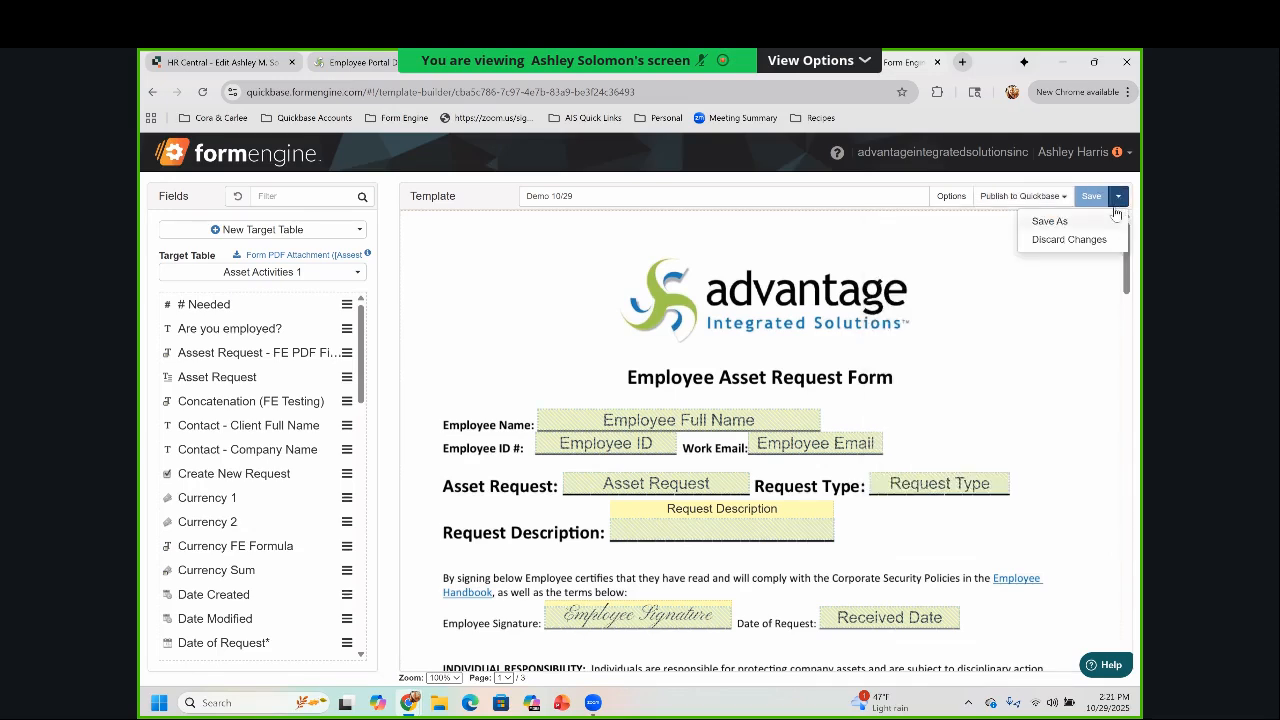
pyautogui.click(1098, 221)
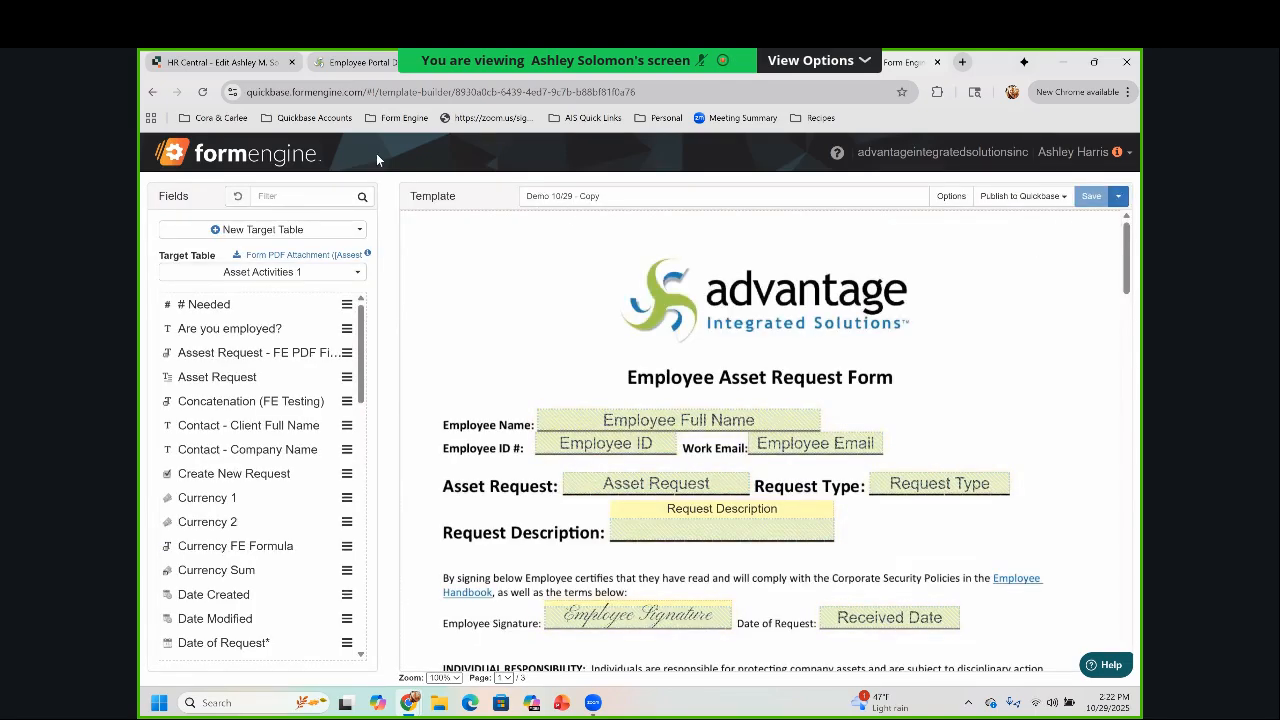
# Reopen the "Demo 10/29 - Copy" template from the template list and look over its first page
pyautogui.click(295, 158)
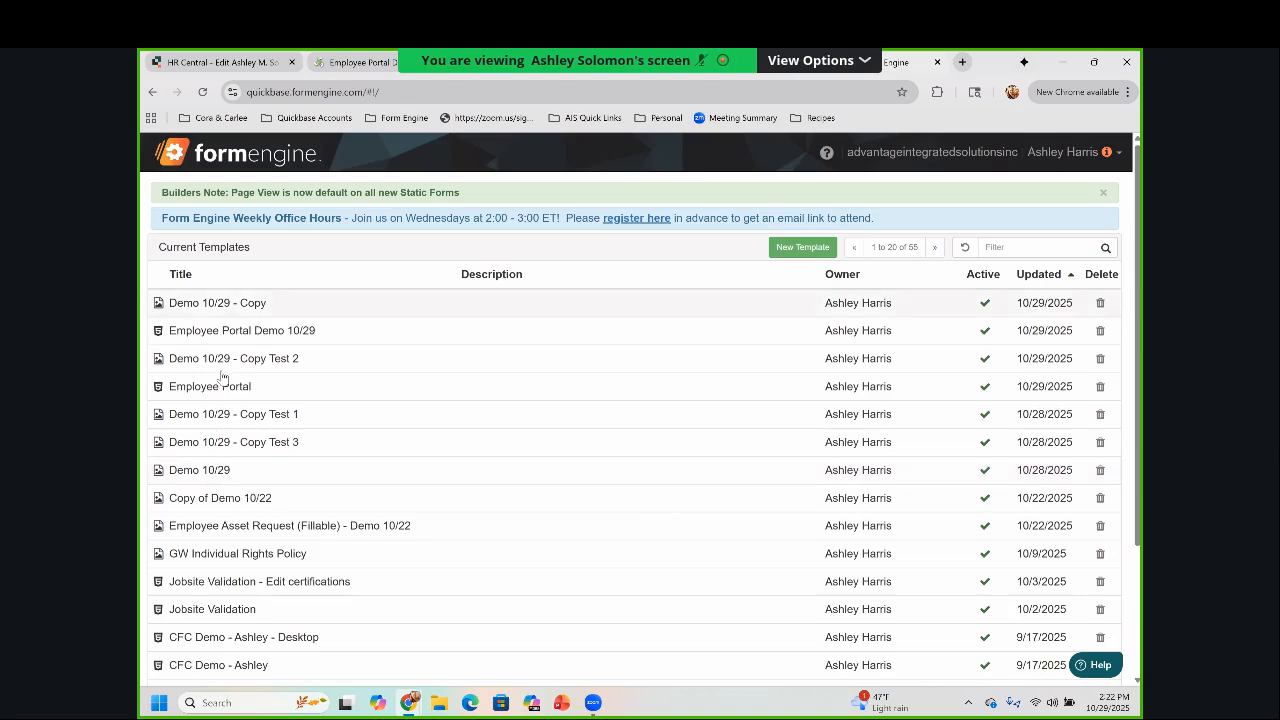
pyautogui.click(218, 664)
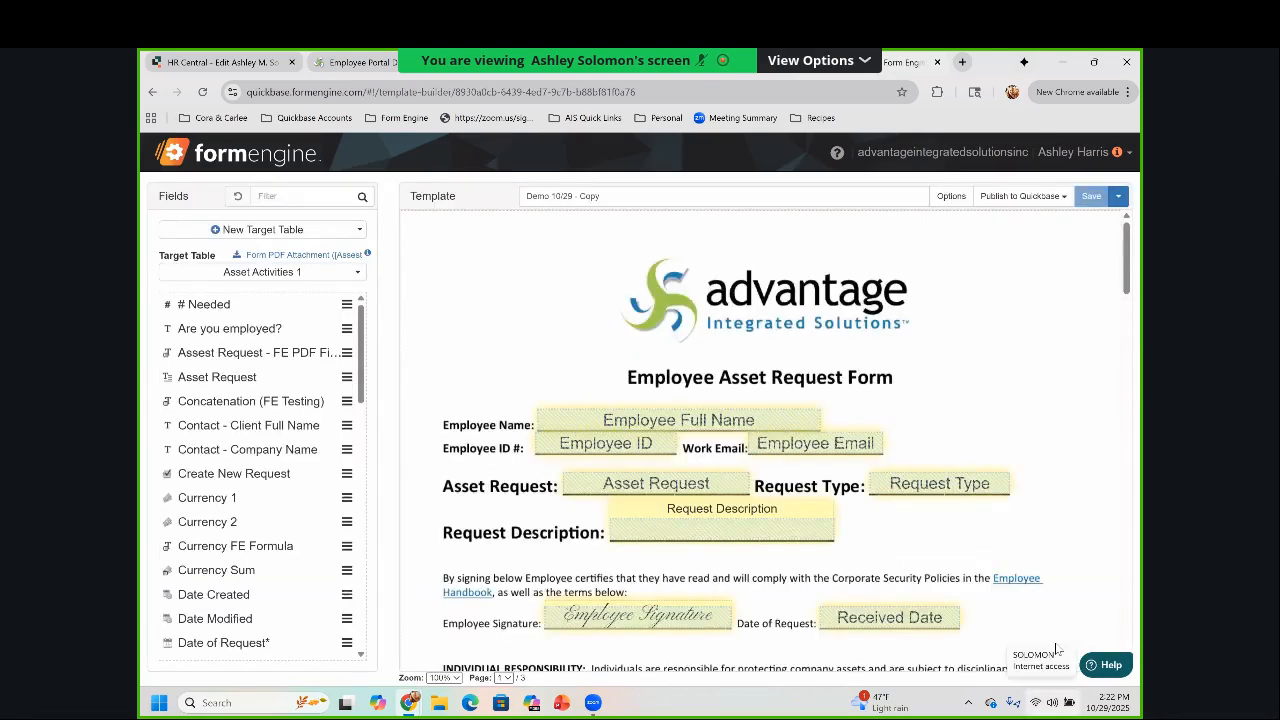
pyautogui.scroll(-1, 1060, 600)
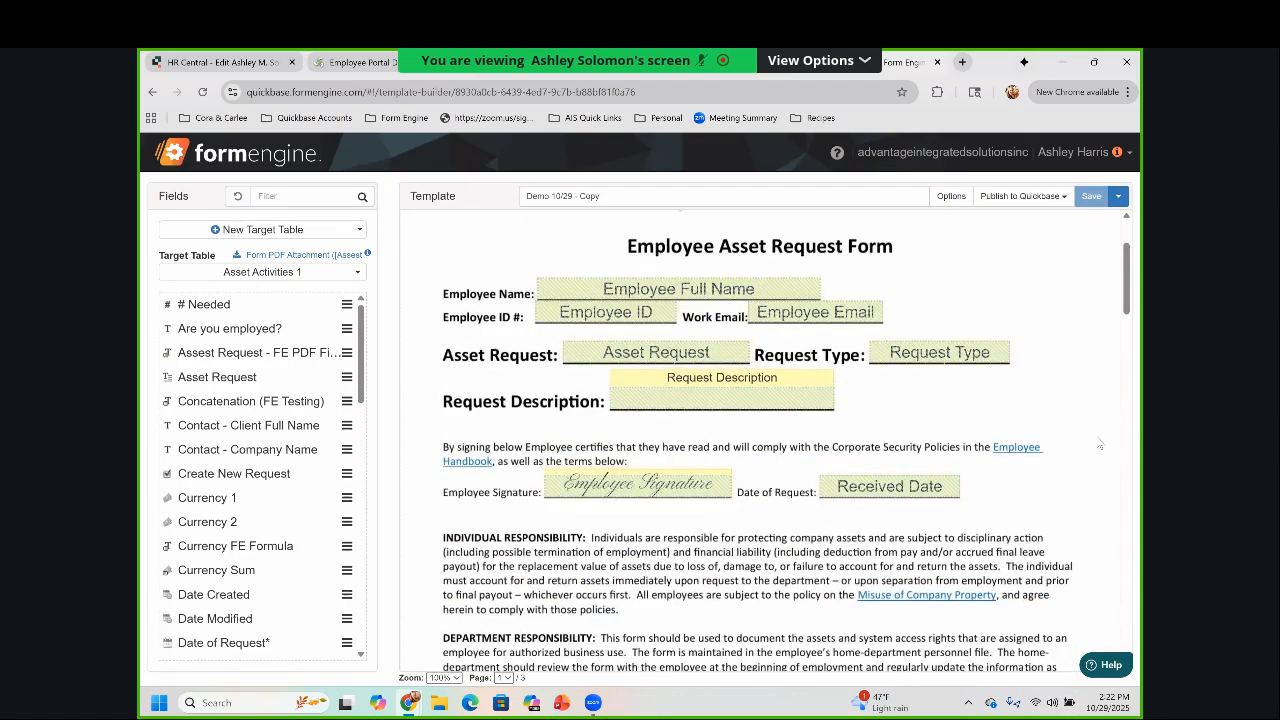
pyautogui.scroll(-3, 1092, 407)
pyautogui.scroll(5, 814, 463)
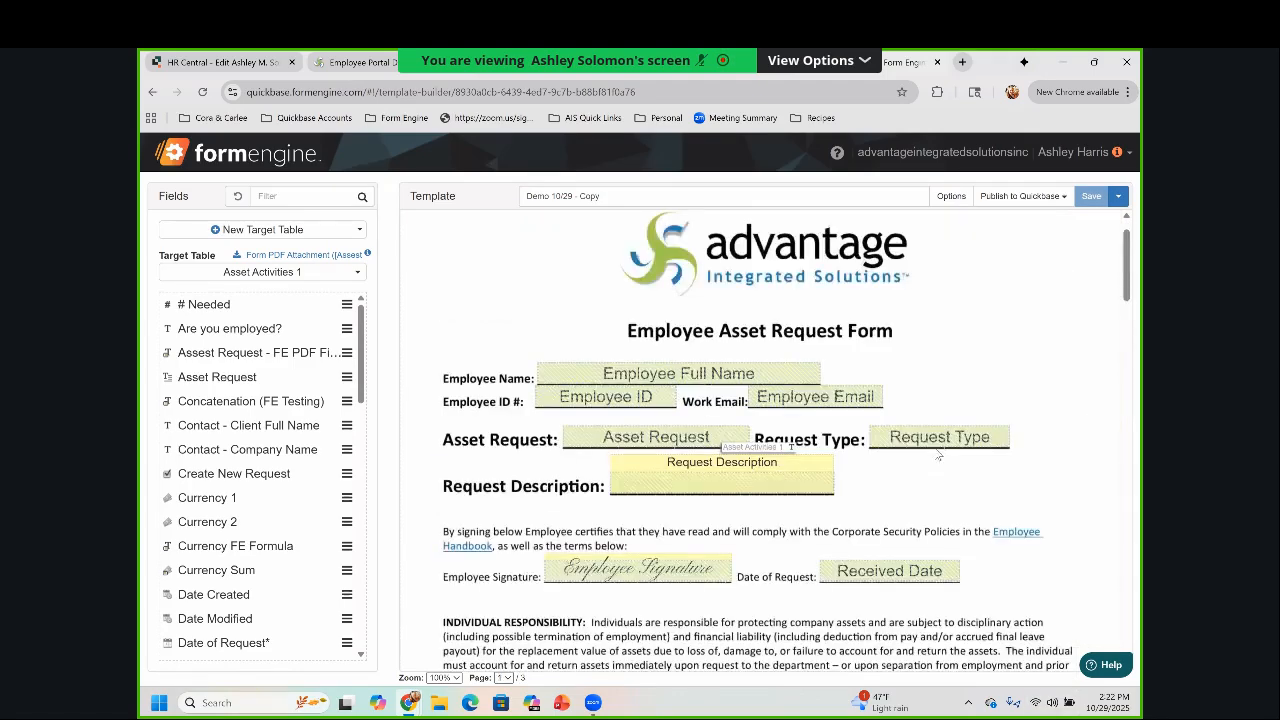
# Remove page 3, the W-4 form, from the copied template and accept the confirmation
pyautogui.scroll(-8, 938, 454)
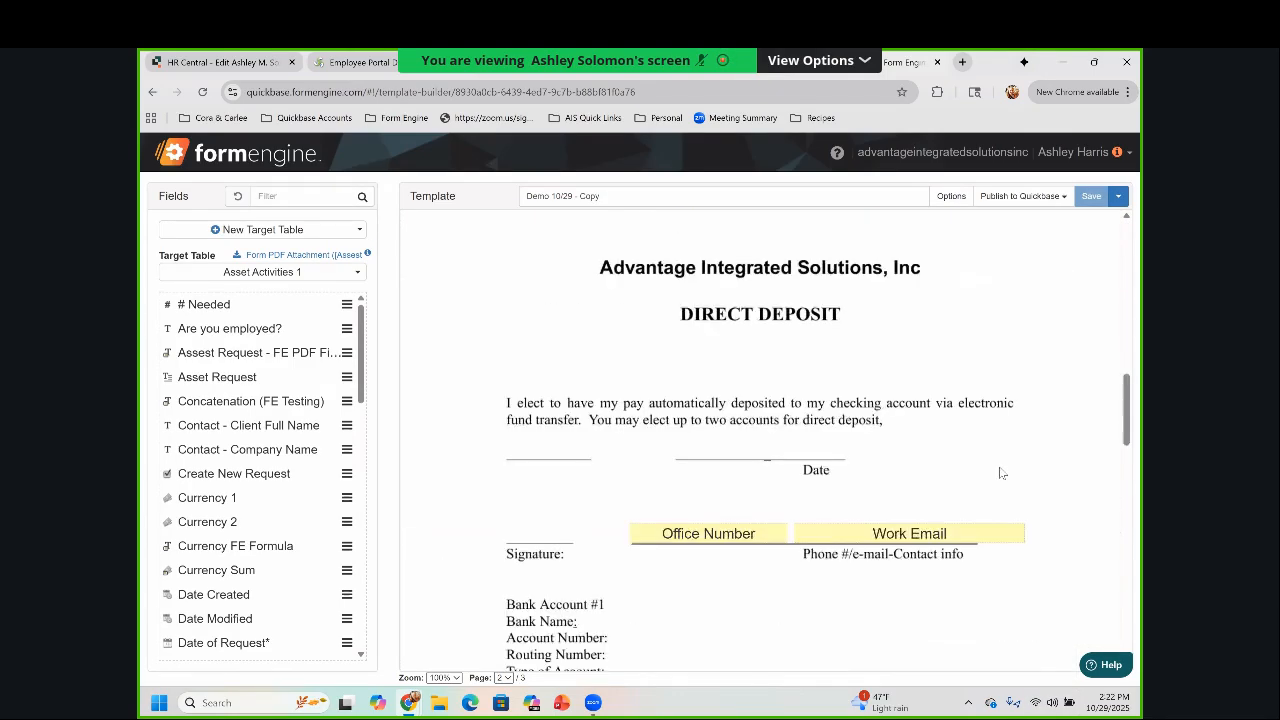
pyautogui.scroll(-3, 995, 353)
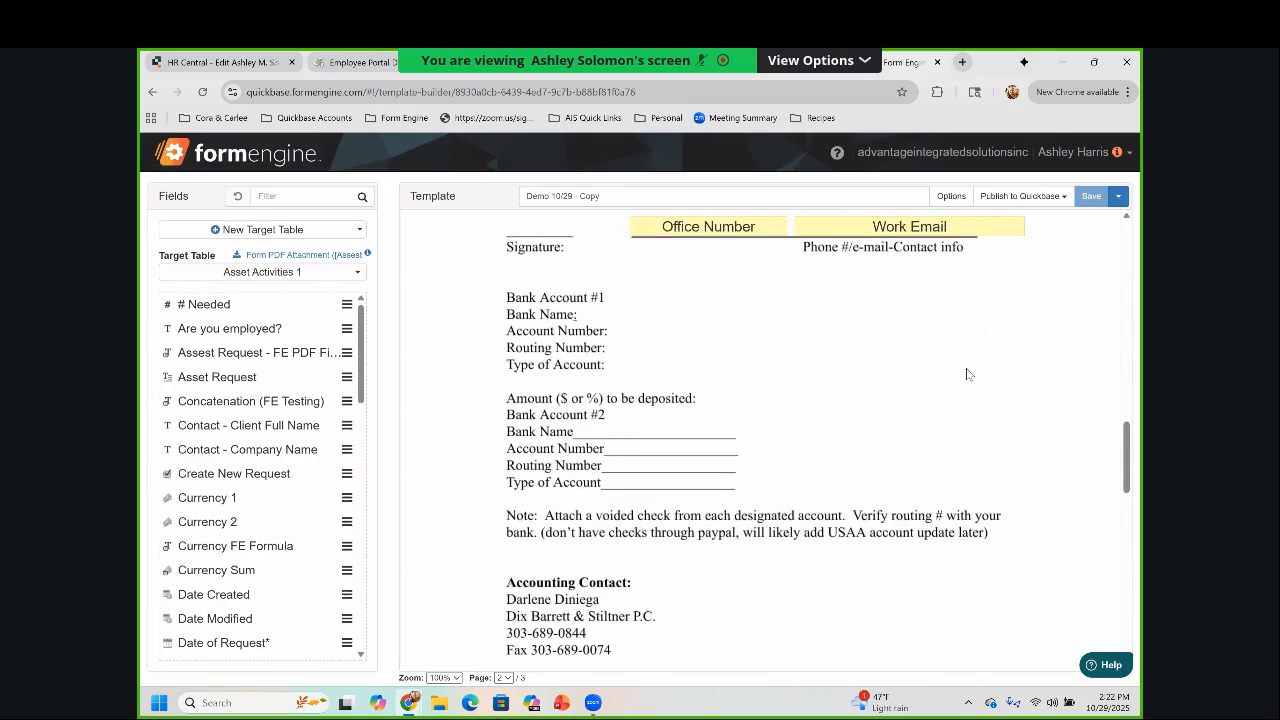
pyautogui.scroll(-5, 967, 374)
pyautogui.rightClick(980, 372)
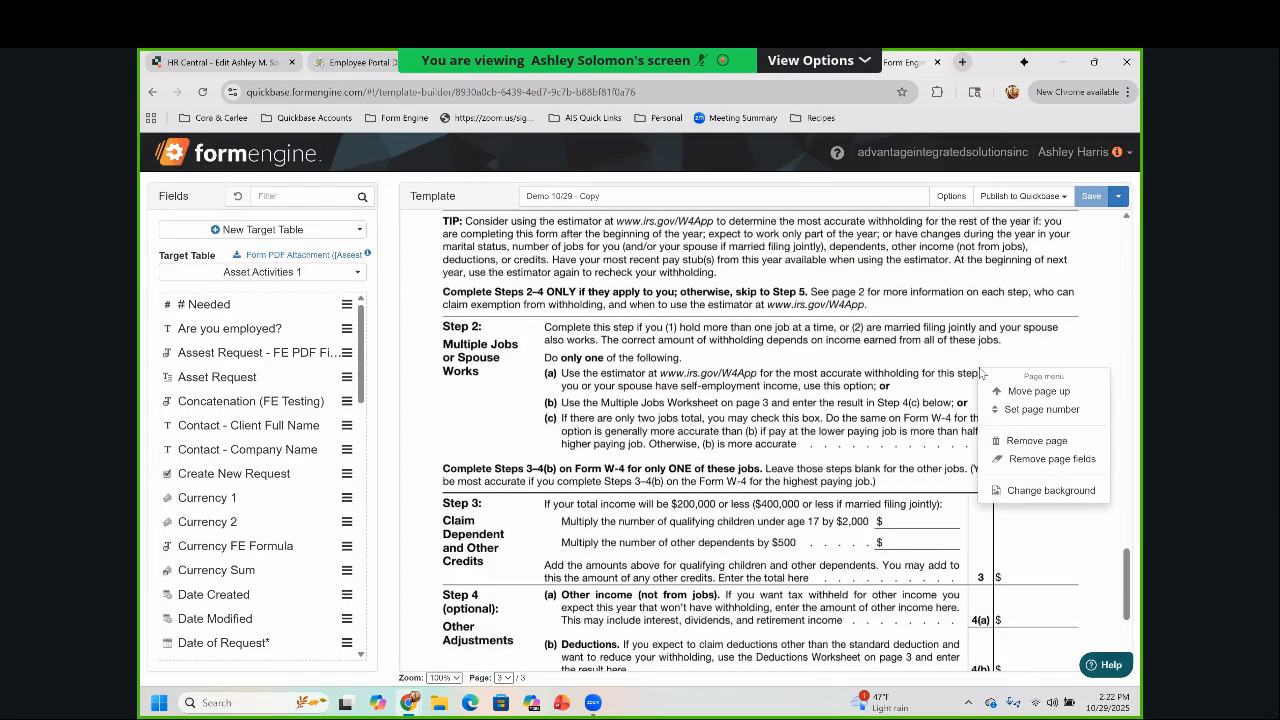
pyautogui.click(1022, 442)
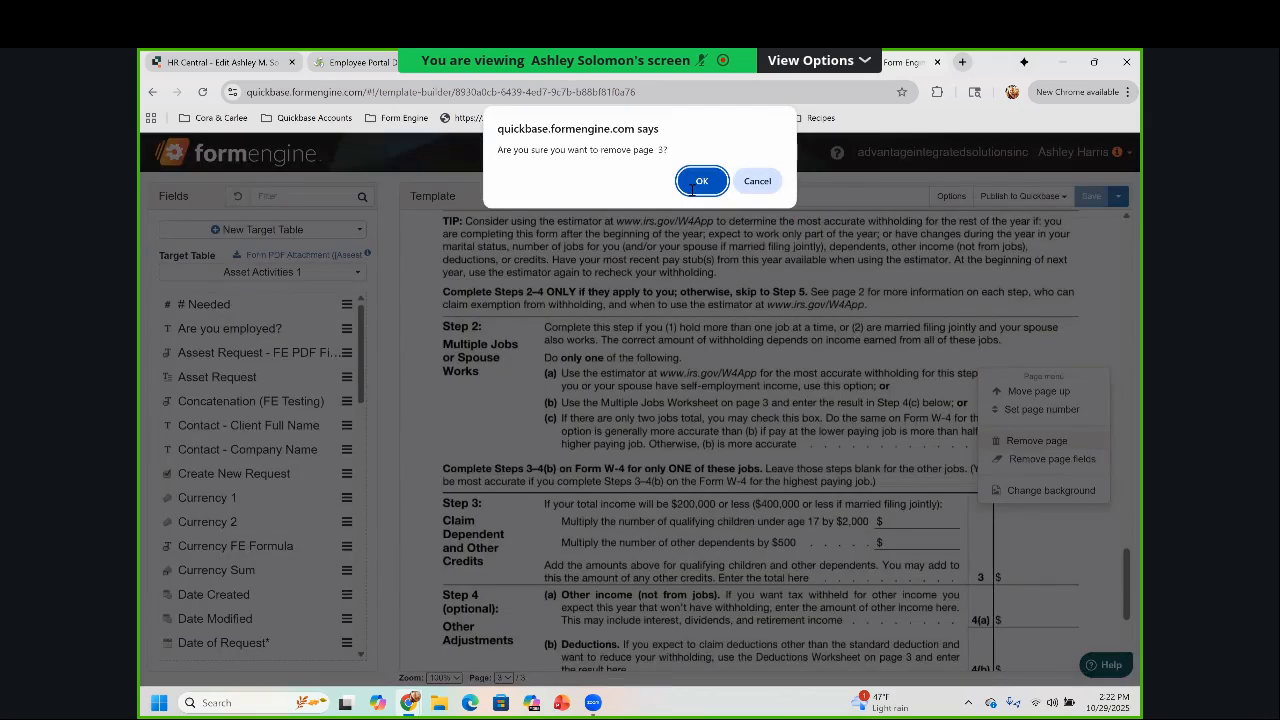
pyautogui.click(702, 181)
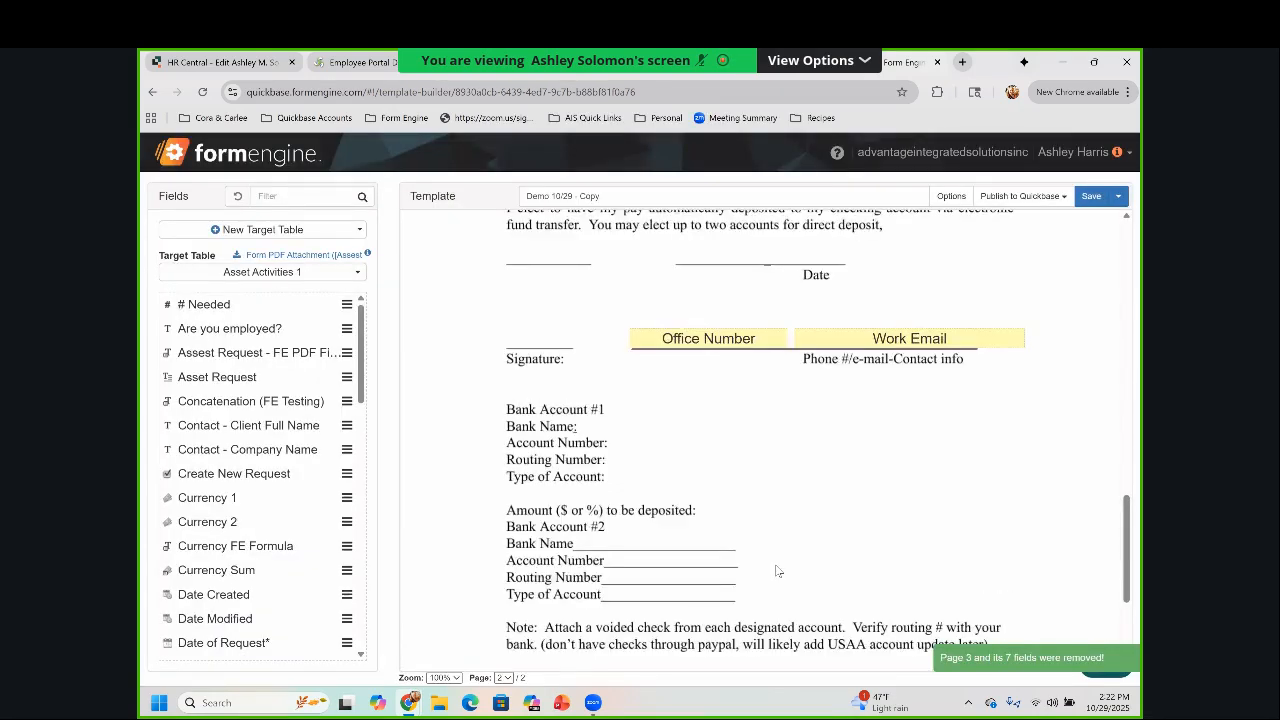
# Remove page 2, the Direct Deposit form, from the copied template and accept the confirmation
pyautogui.scroll(2, 777, 571)
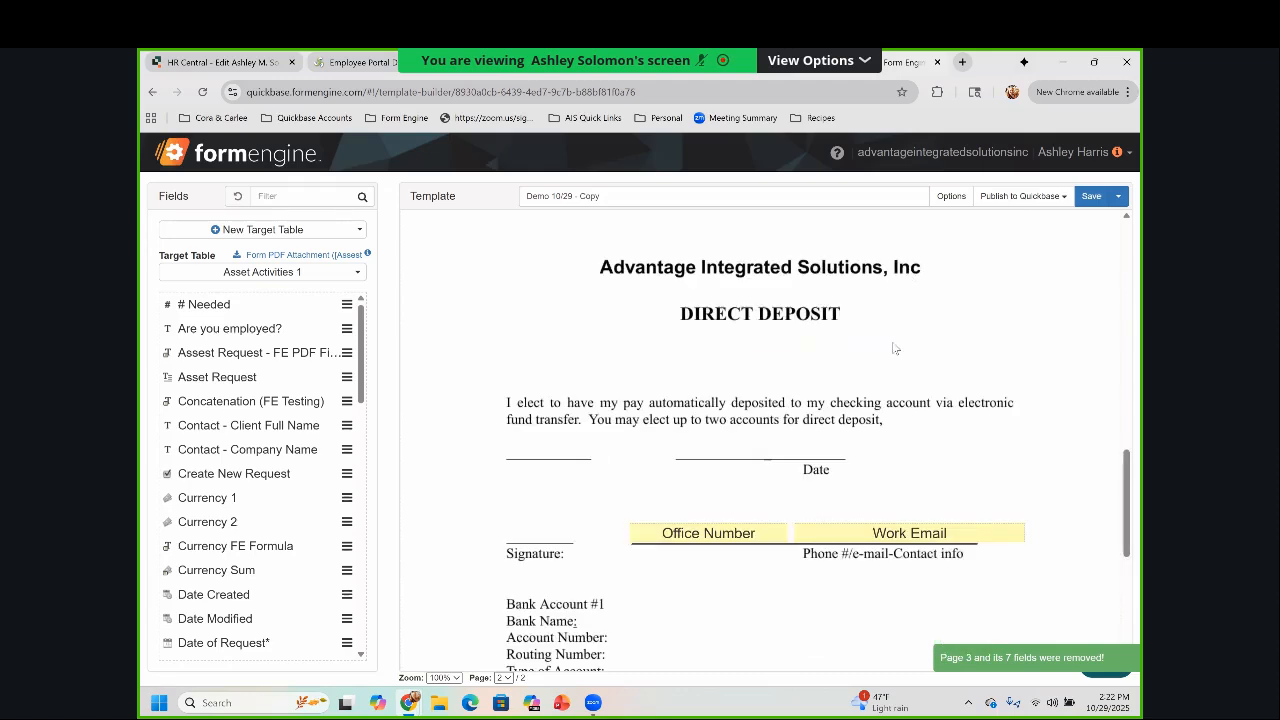
pyautogui.scroll(3, 917, 397)
pyautogui.scroll(-3, 917, 397)
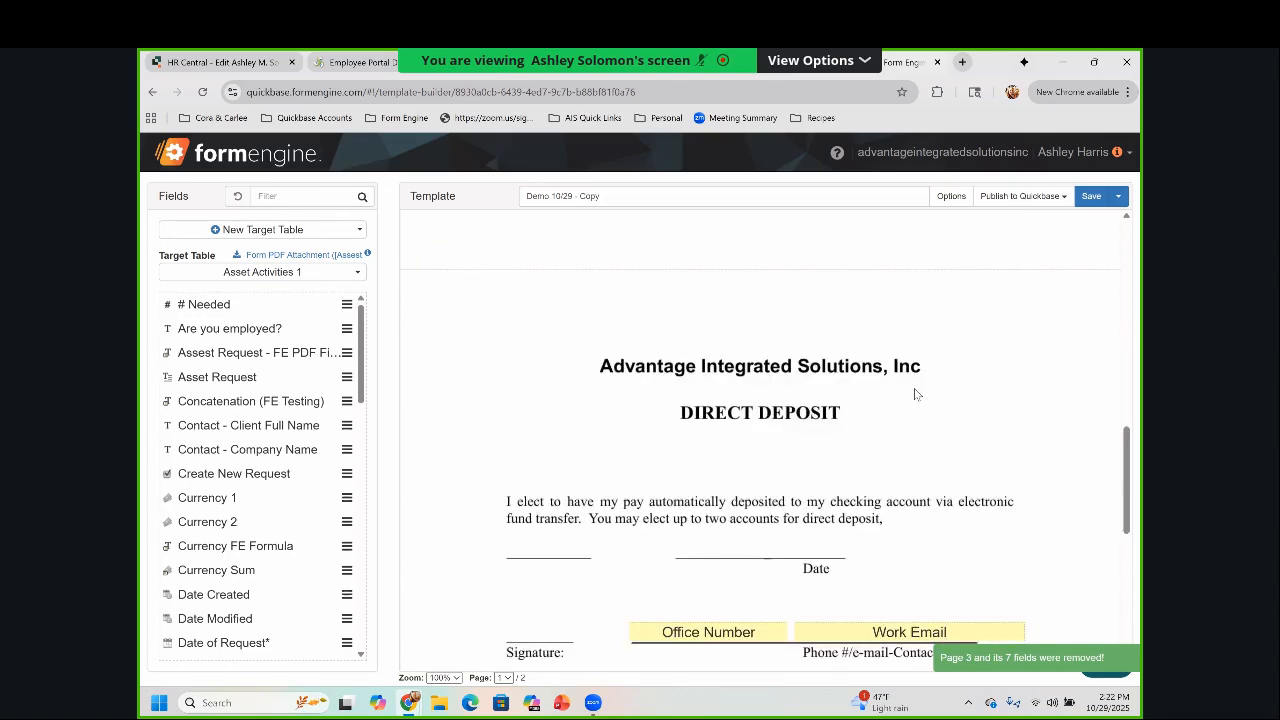
pyautogui.scroll(-2, 914, 395)
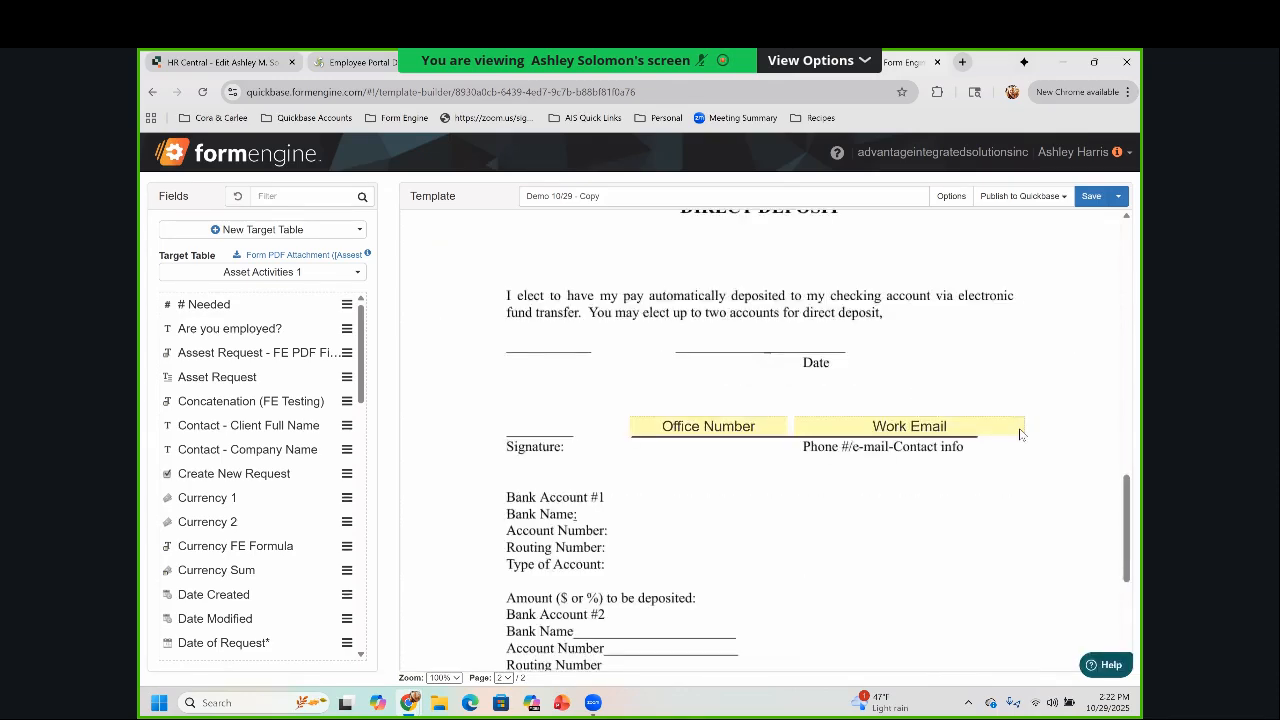
pyautogui.rightClick(997, 372)
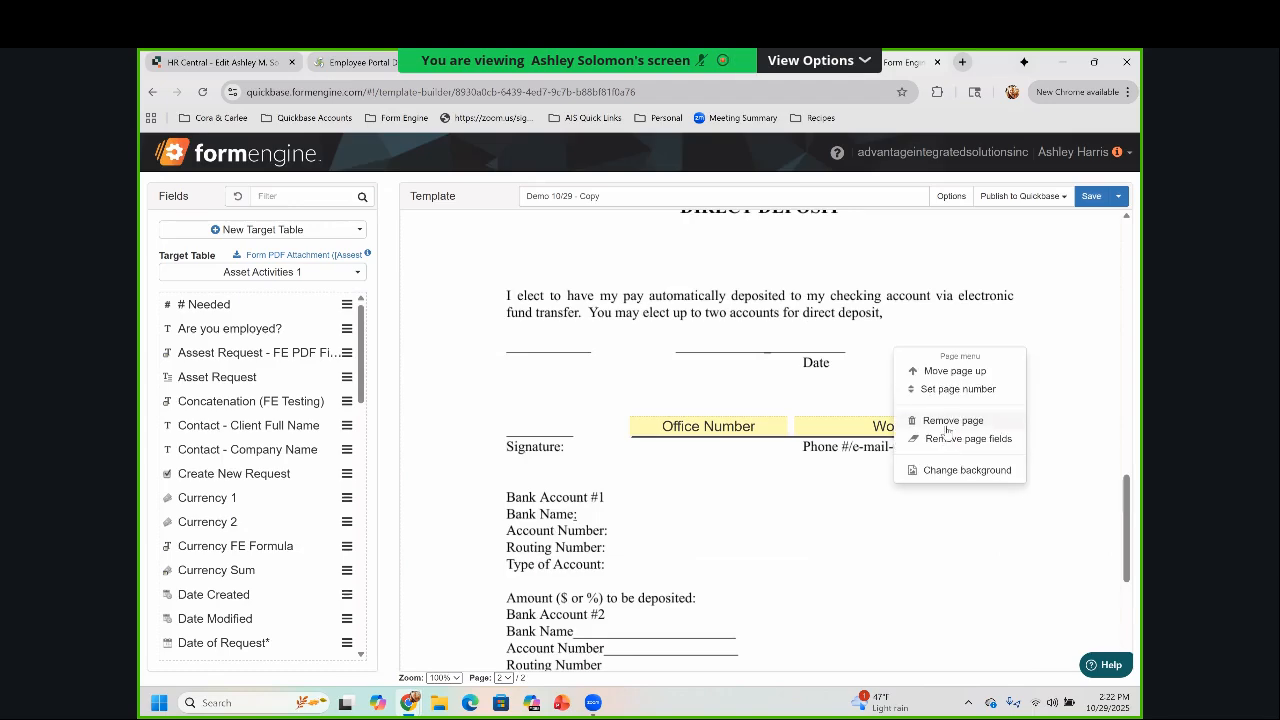
pyautogui.click(948, 421)
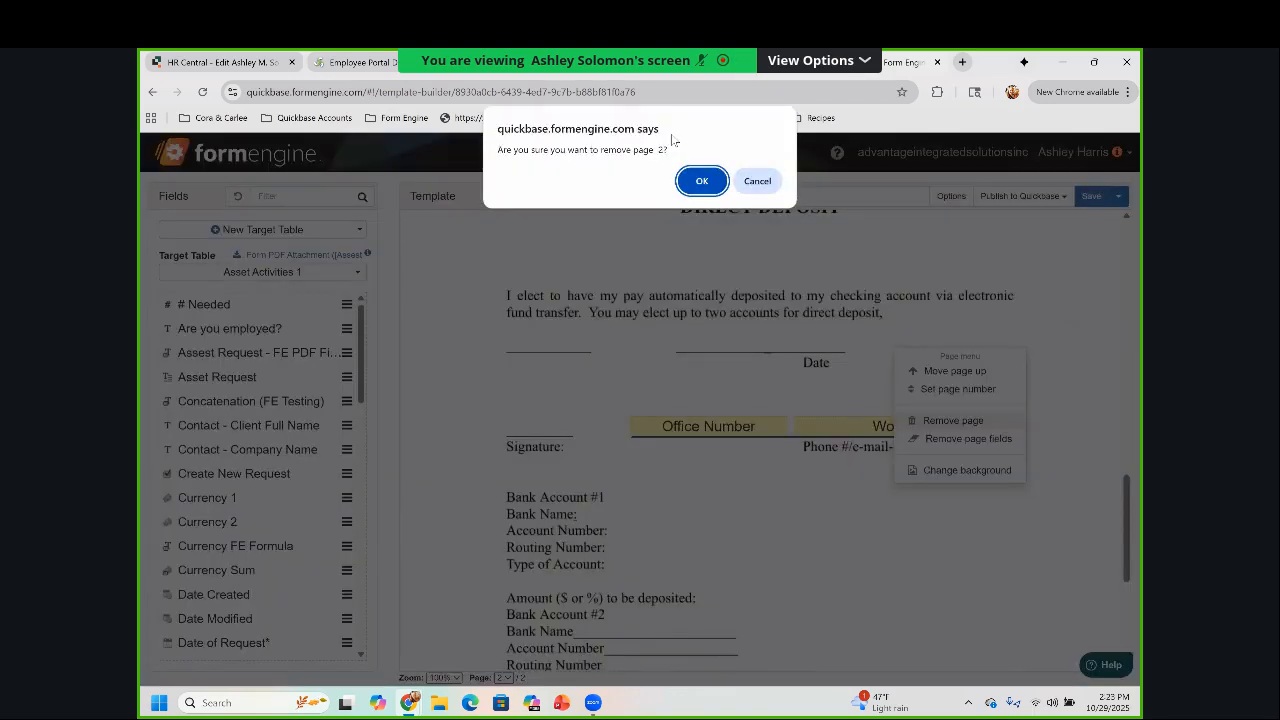
pyautogui.press('Return')
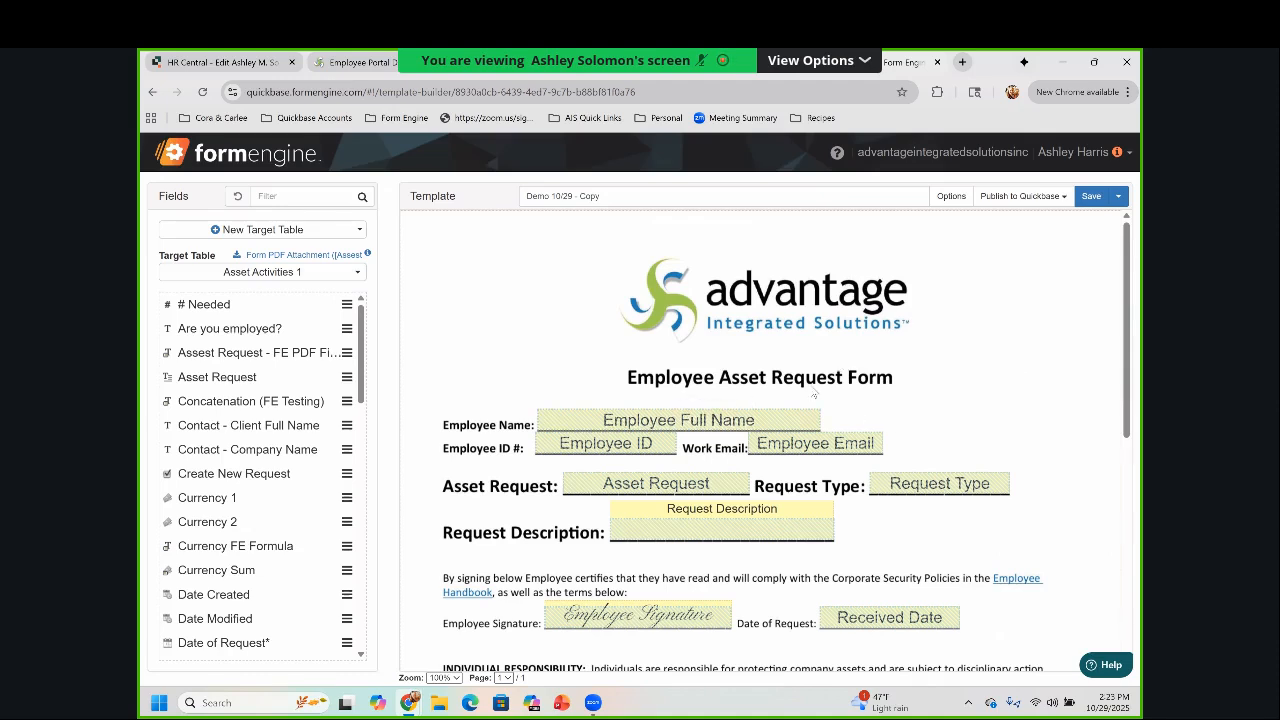
# Leave the copied template without saving, open the "Demo 10/29 - Copy Test 2" template, and look over its Direct Deposit page
pyautogui.click(200, 142)
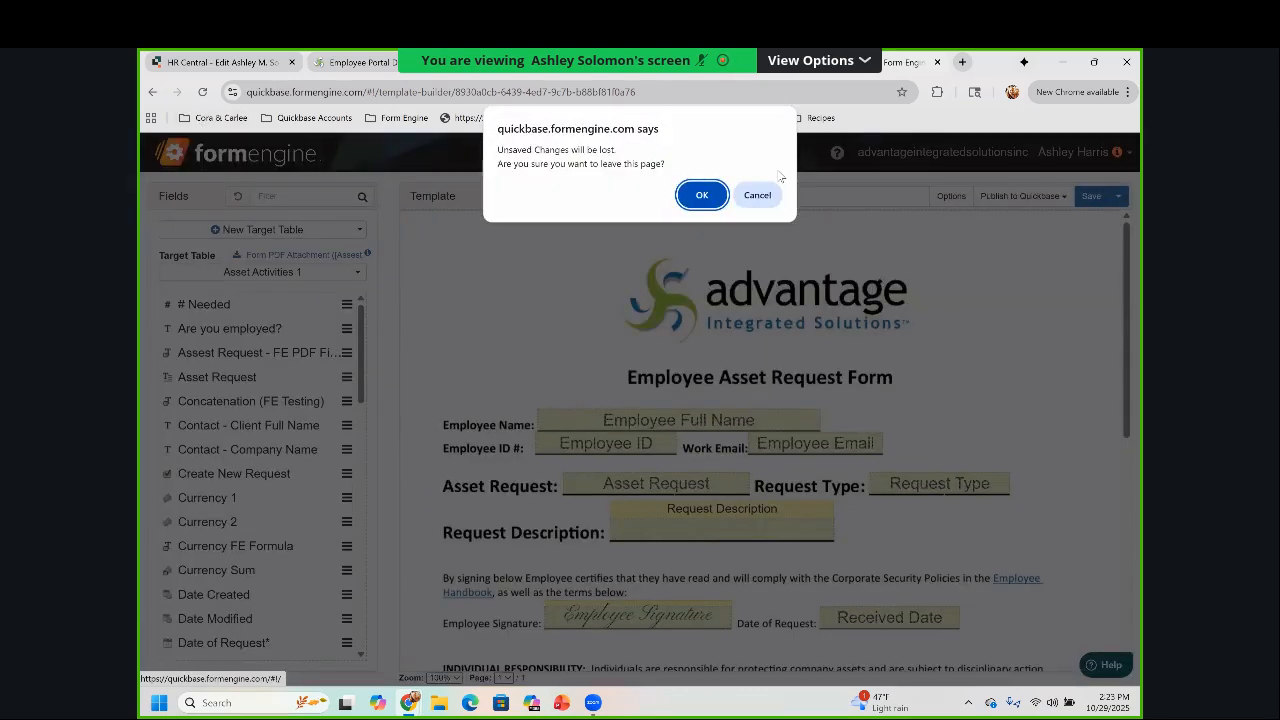
pyautogui.click(702, 195)
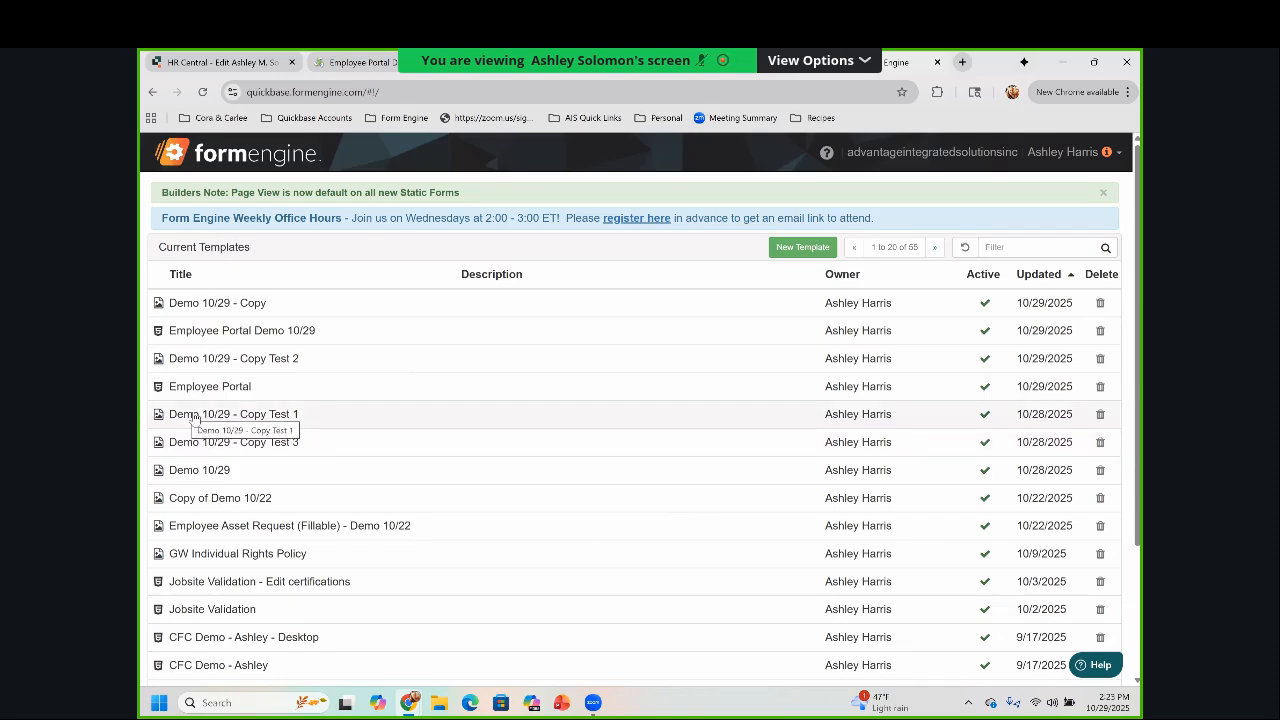
pyautogui.click(247, 359)
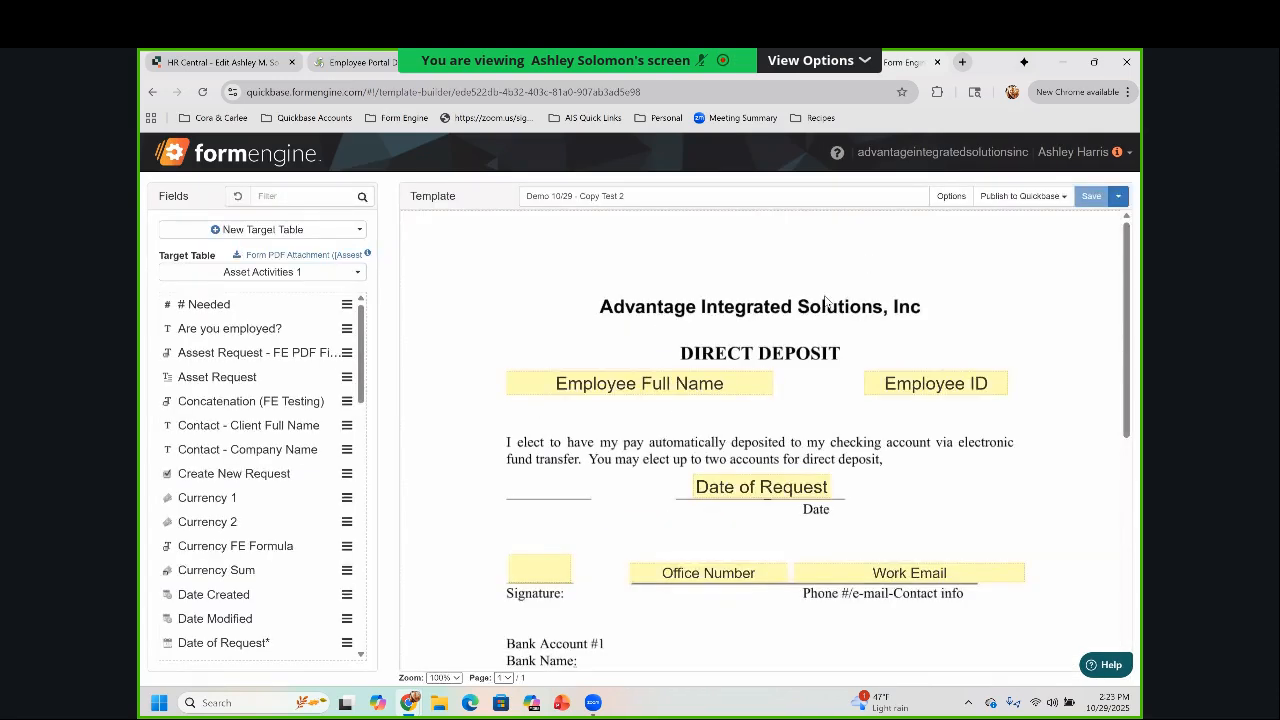
pyautogui.scroll(-2, 1000, 400)
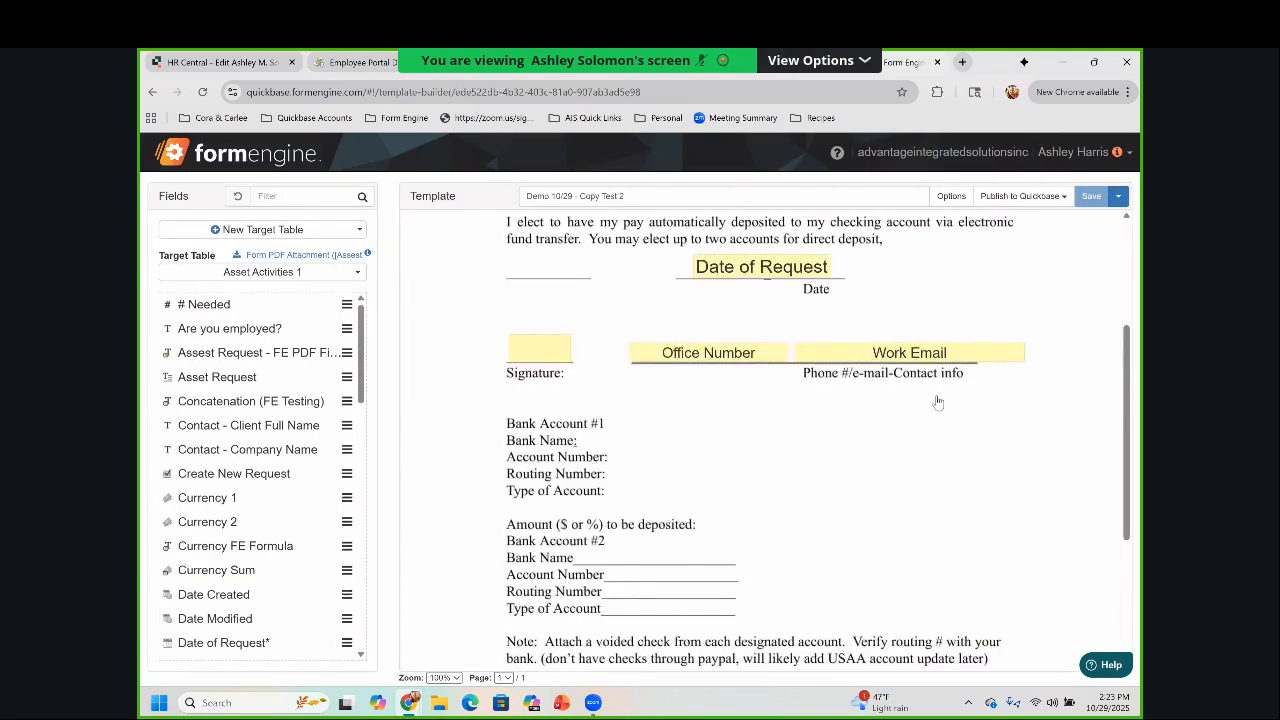
pyautogui.scroll(2, 1000, 400)
# Remove the Employee Full Name and Employee ID fields below the DIRECT DEPOSIT heading and save the template
pyautogui.scroll(-1, 585, 277)
pyautogui.moveTo(507, 280); pyautogui.dragTo(1012, 321)
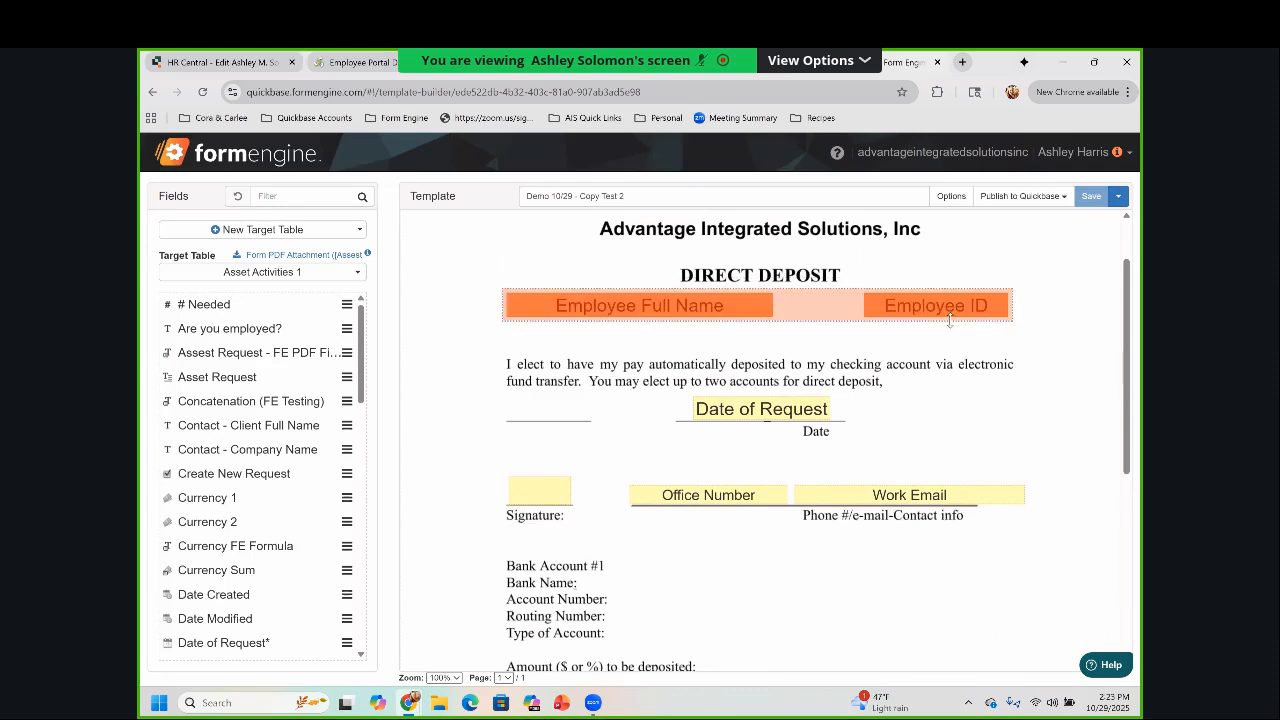
pyautogui.rightClick(945, 318)
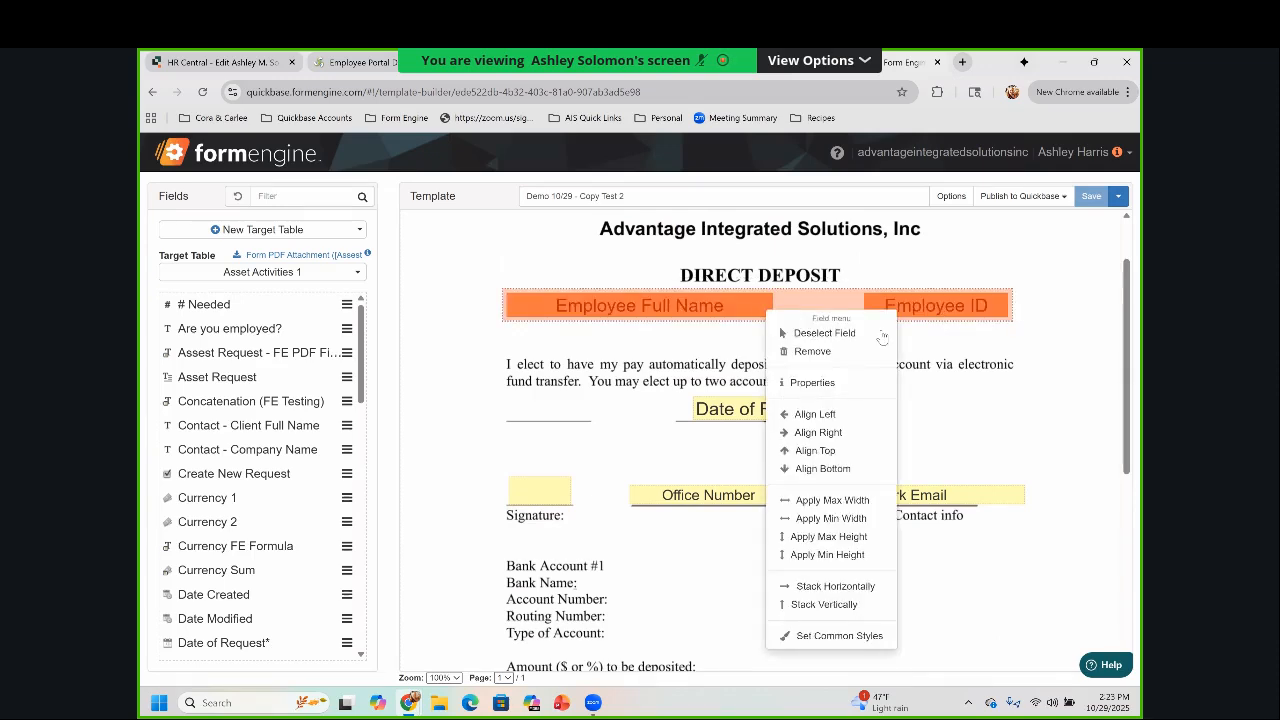
pyautogui.click(790, 351)
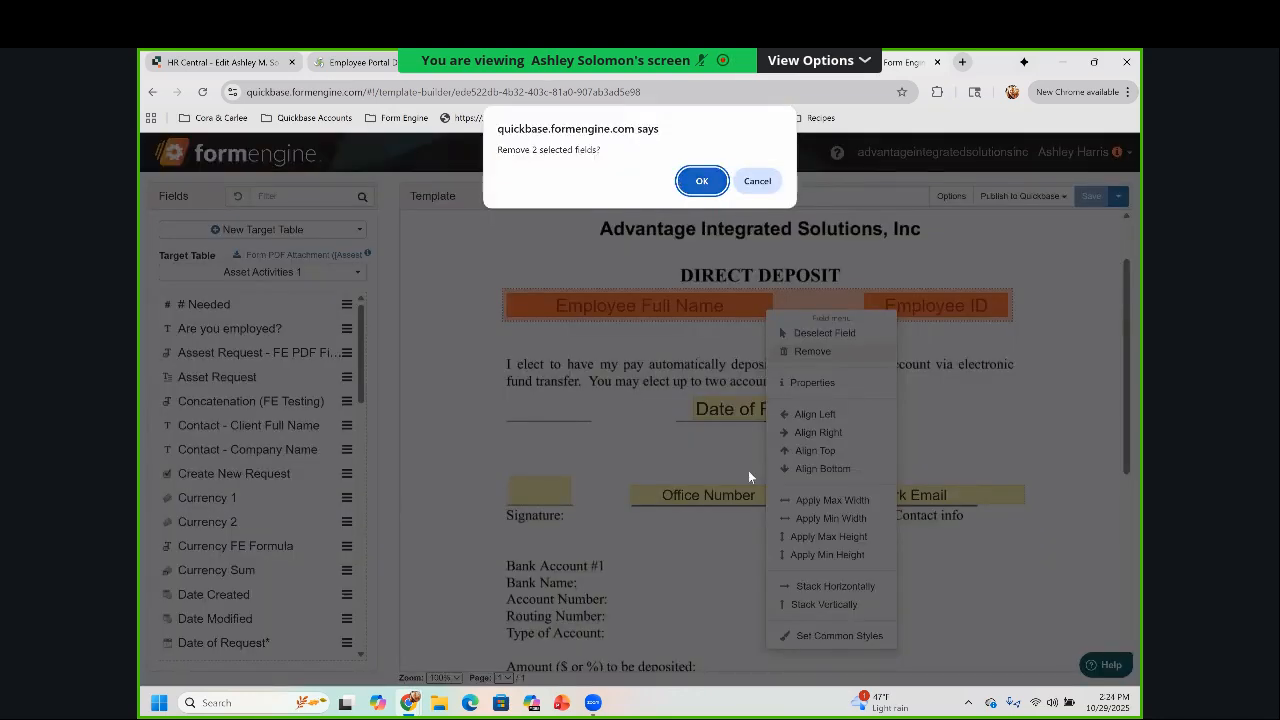
pyautogui.click(682, 181)
pyautogui.click(1094, 200)
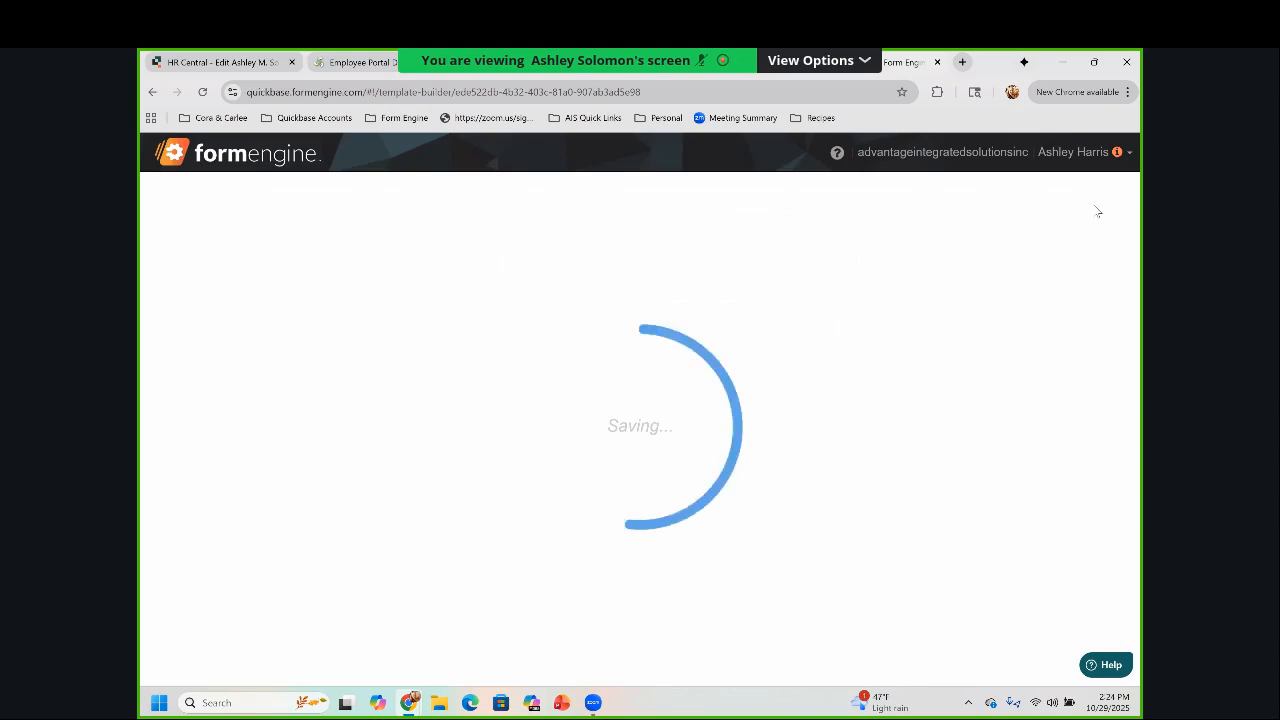
pyautogui.scroll(3, 808, 505)
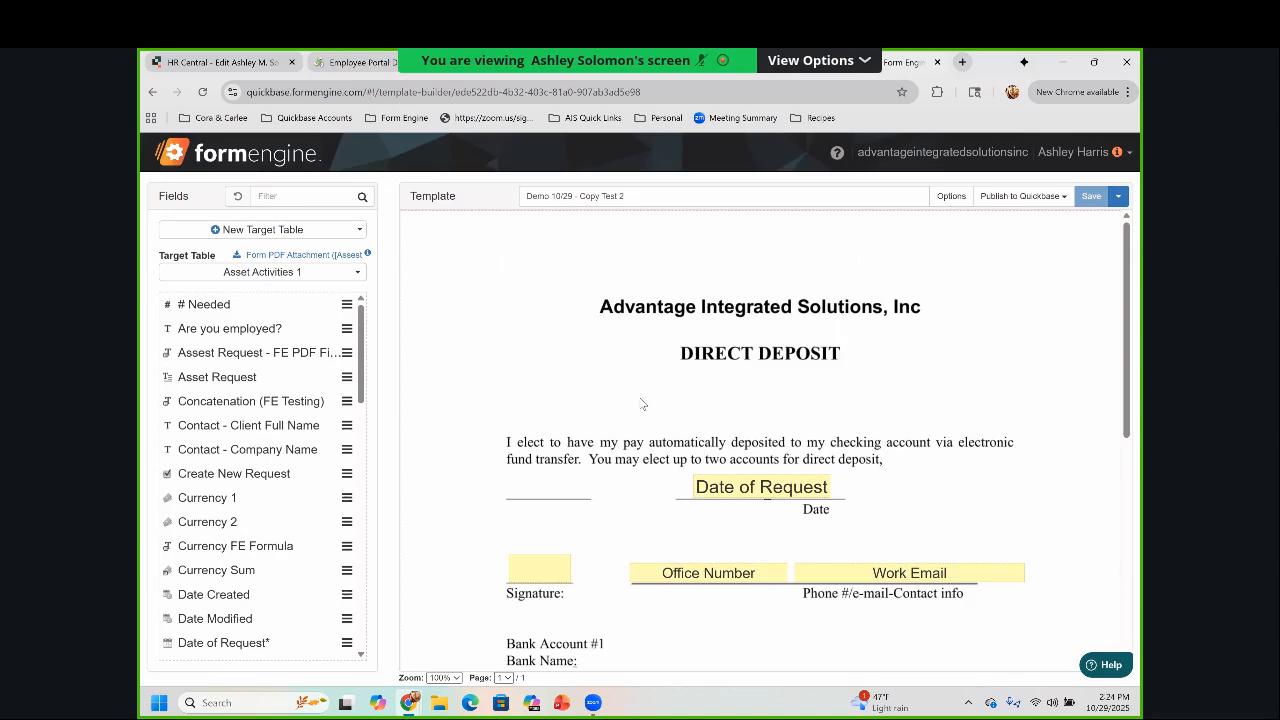
# Place the Employee Full Name field below the DIRECT DEPOSIT heading and the Employee ID field beside it, slightly lower
pyautogui.scroll(-1, 650, 400)
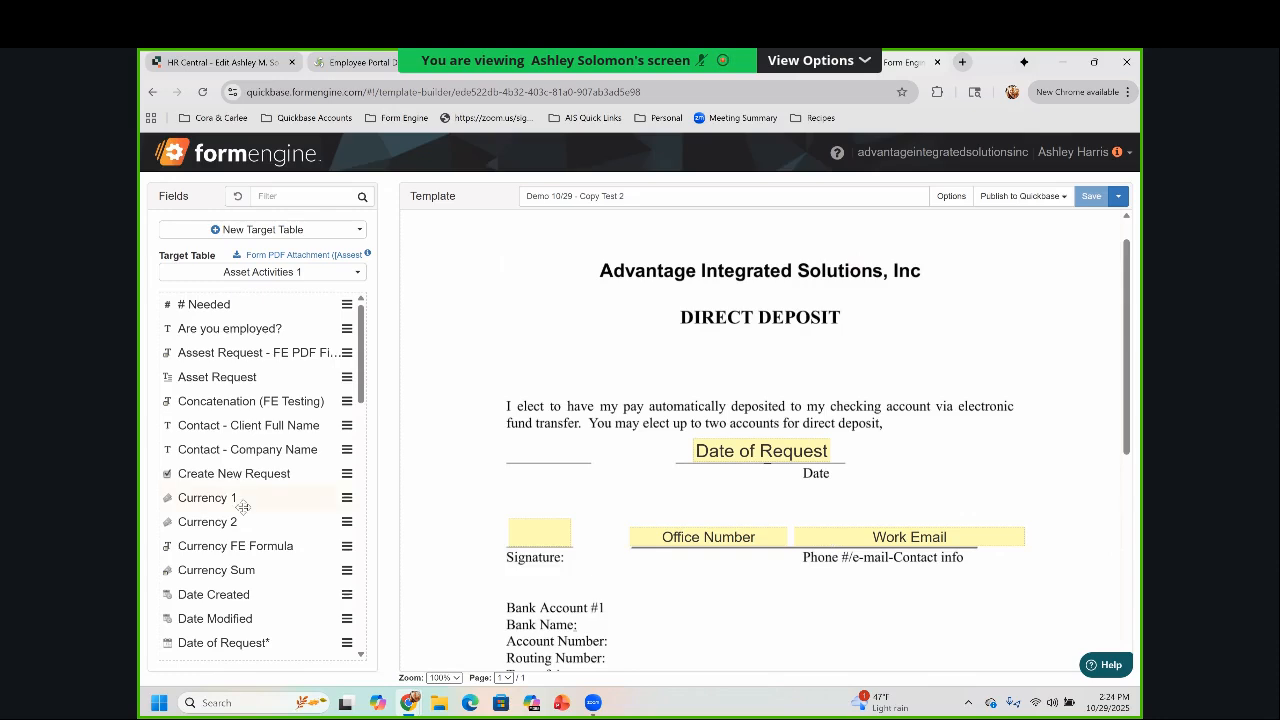
pyautogui.scroll(-2, 256, 590)
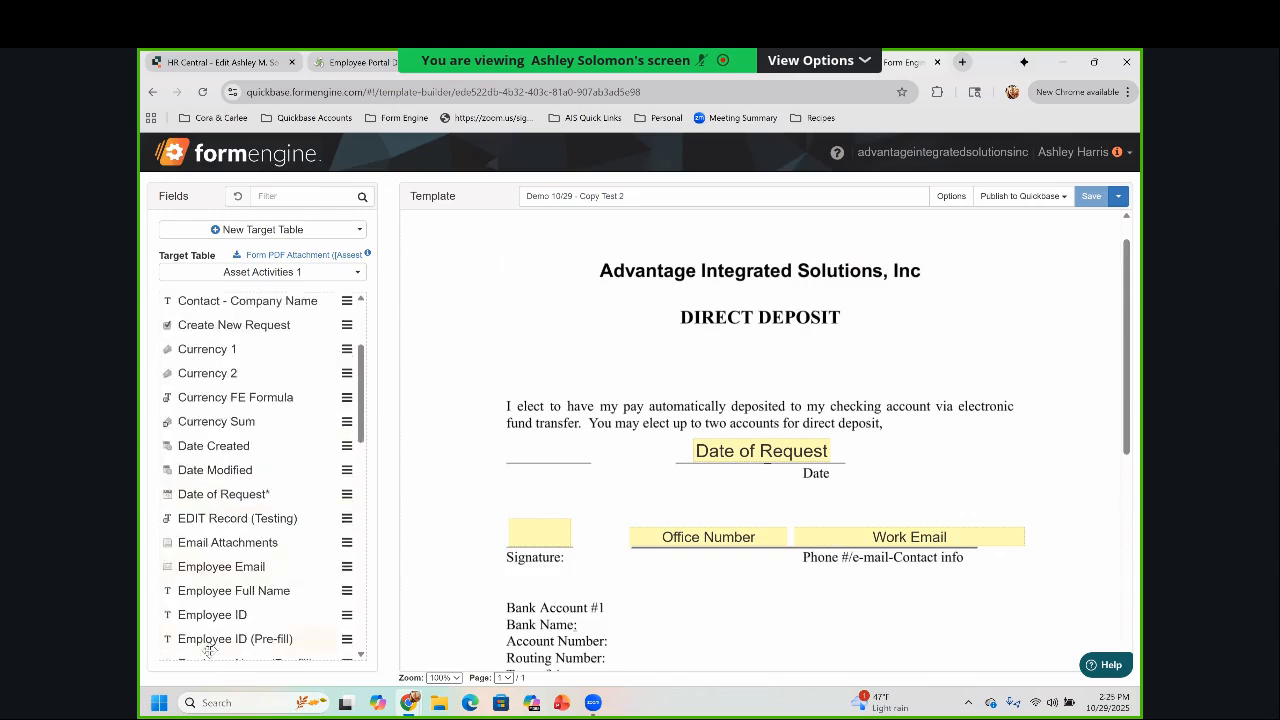
pyautogui.moveTo(208, 647); pyautogui.dragTo(504, 359)
pyautogui.click(580, 355)
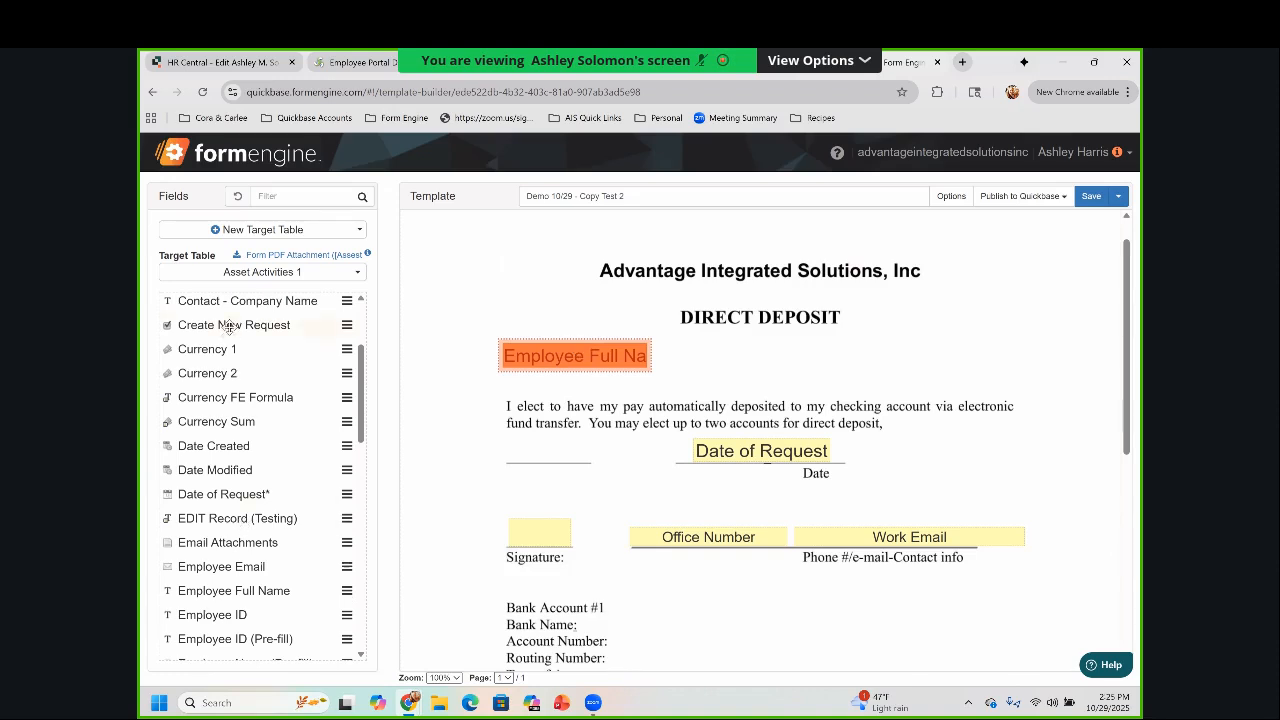
pyautogui.moveTo(216, 614); pyautogui.dragTo(845, 350)
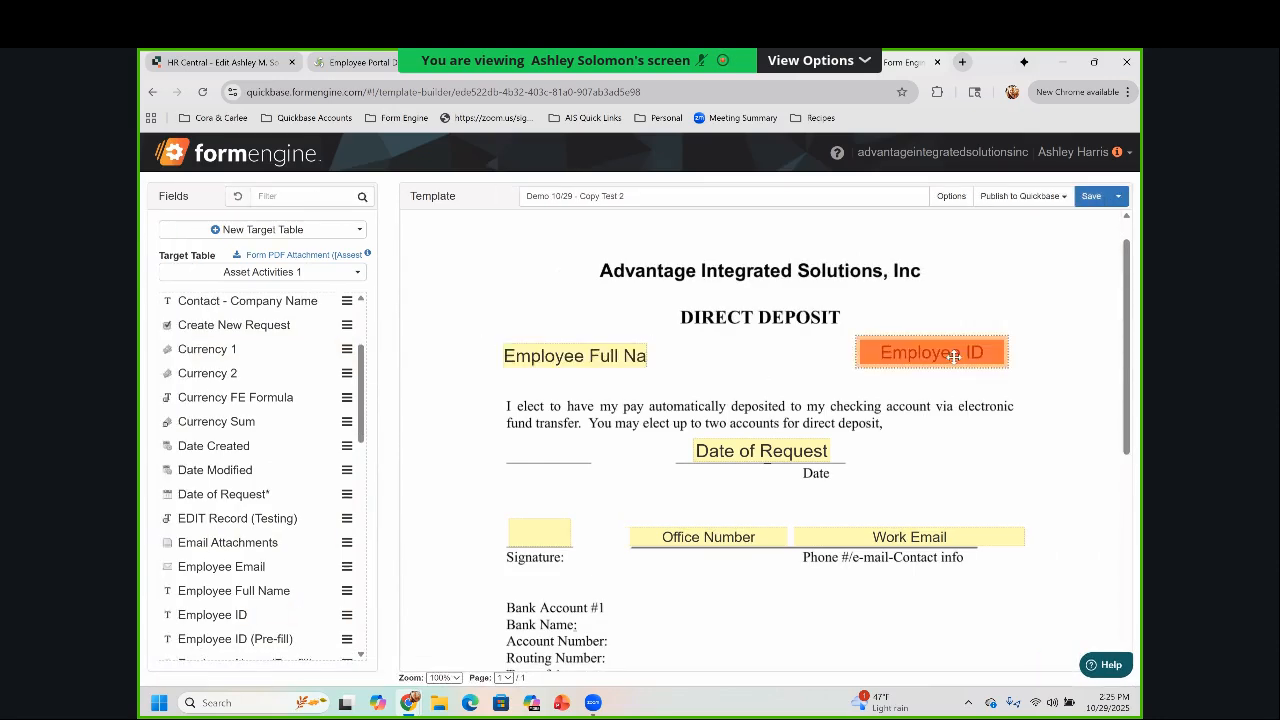
pyautogui.moveTo(954, 357); pyautogui.dragTo(953, 377)
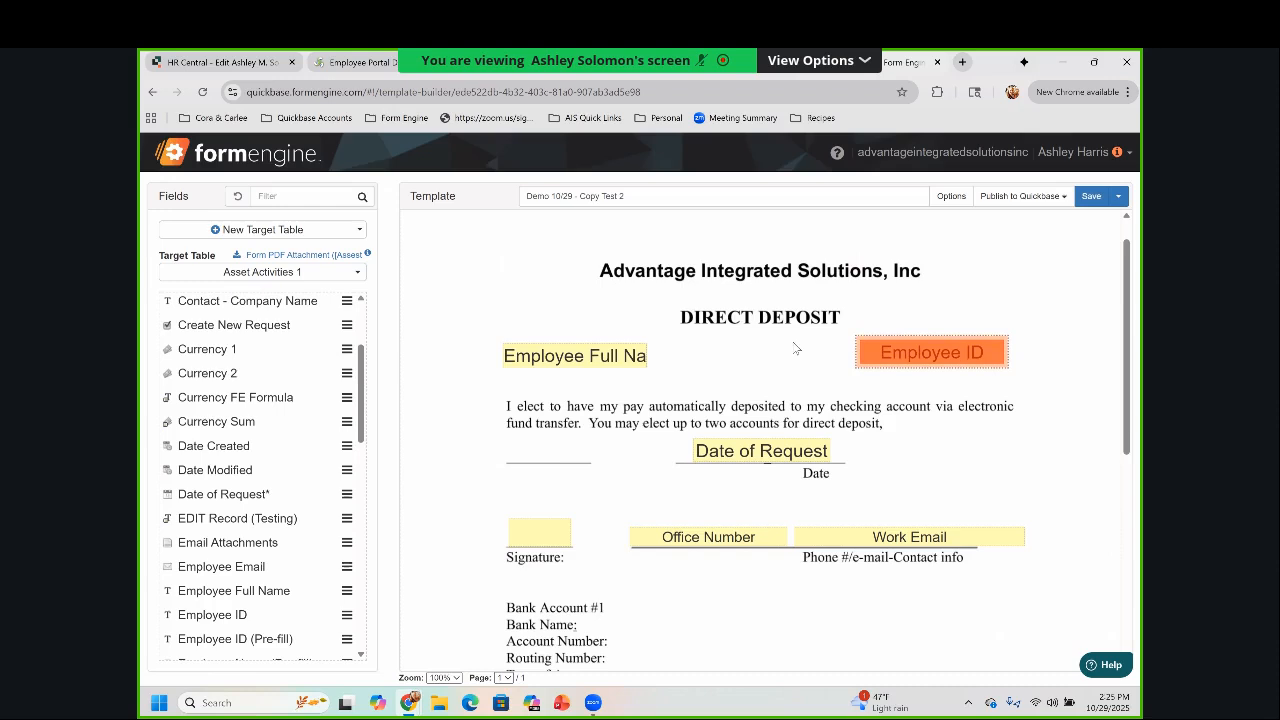
# Widen the Employee Full Name field until its full label fits
pyautogui.click(640, 358)
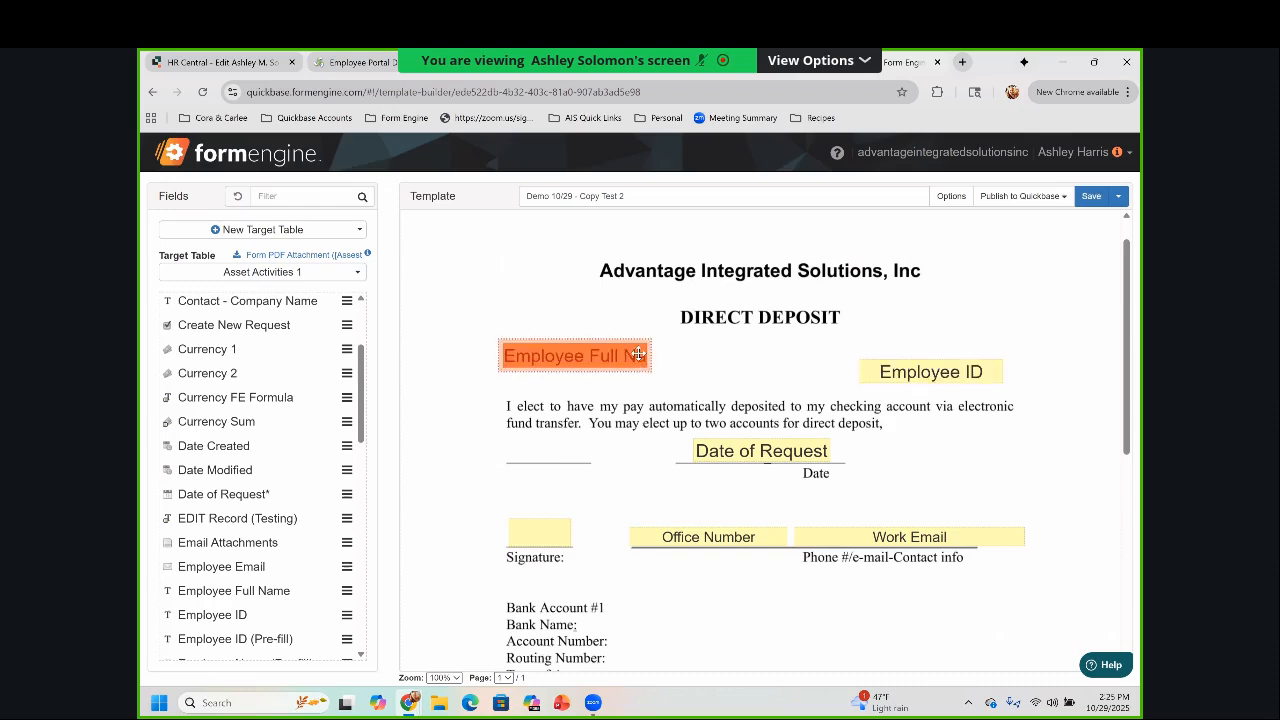
pyautogui.moveTo(771, 360); pyautogui.dragTo(819, 362)
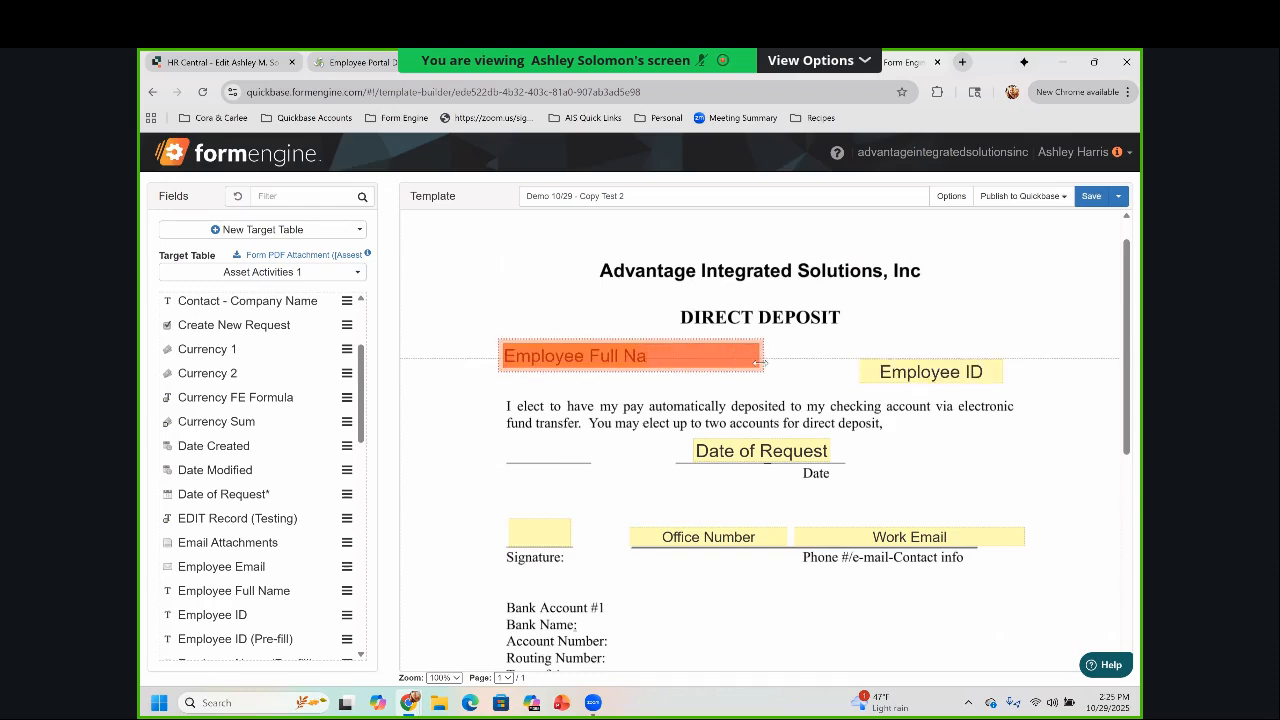
pyautogui.moveTo(761, 362); pyautogui.dragTo(806, 362)
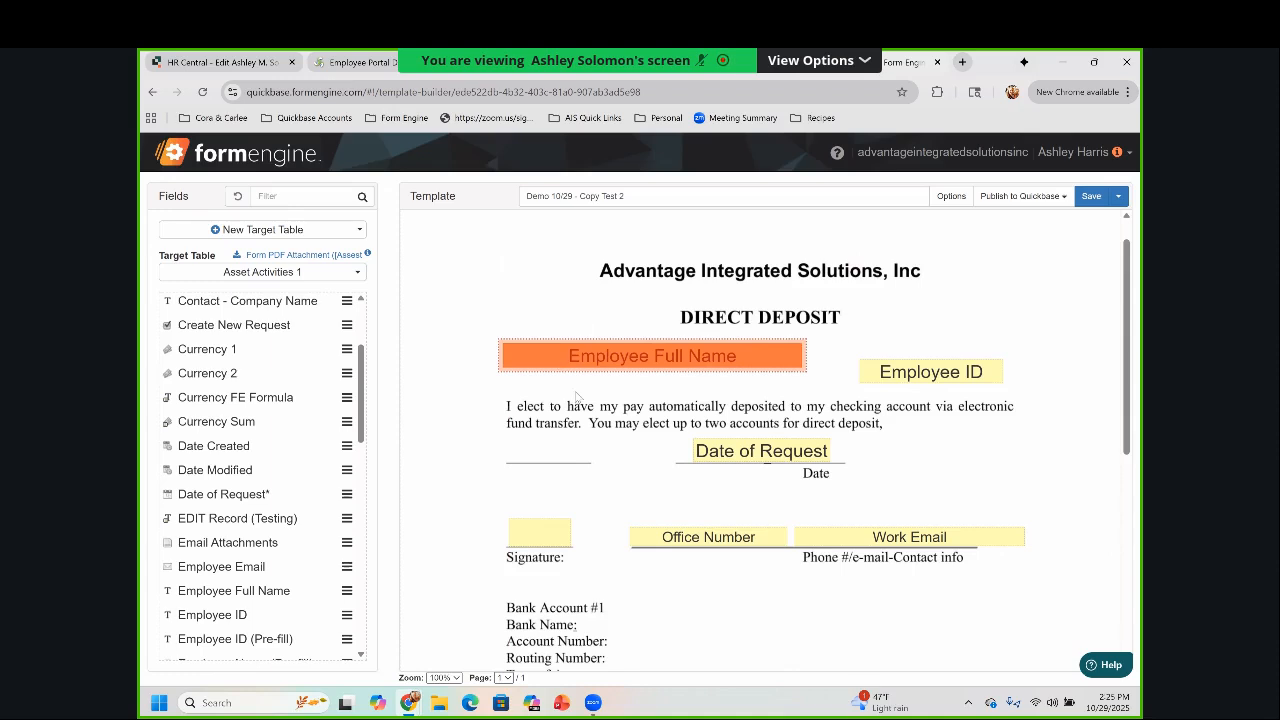
# Align the Employee Full Name and Employee ID fields along their bottom edges and save the template
pyautogui.click(919, 373)
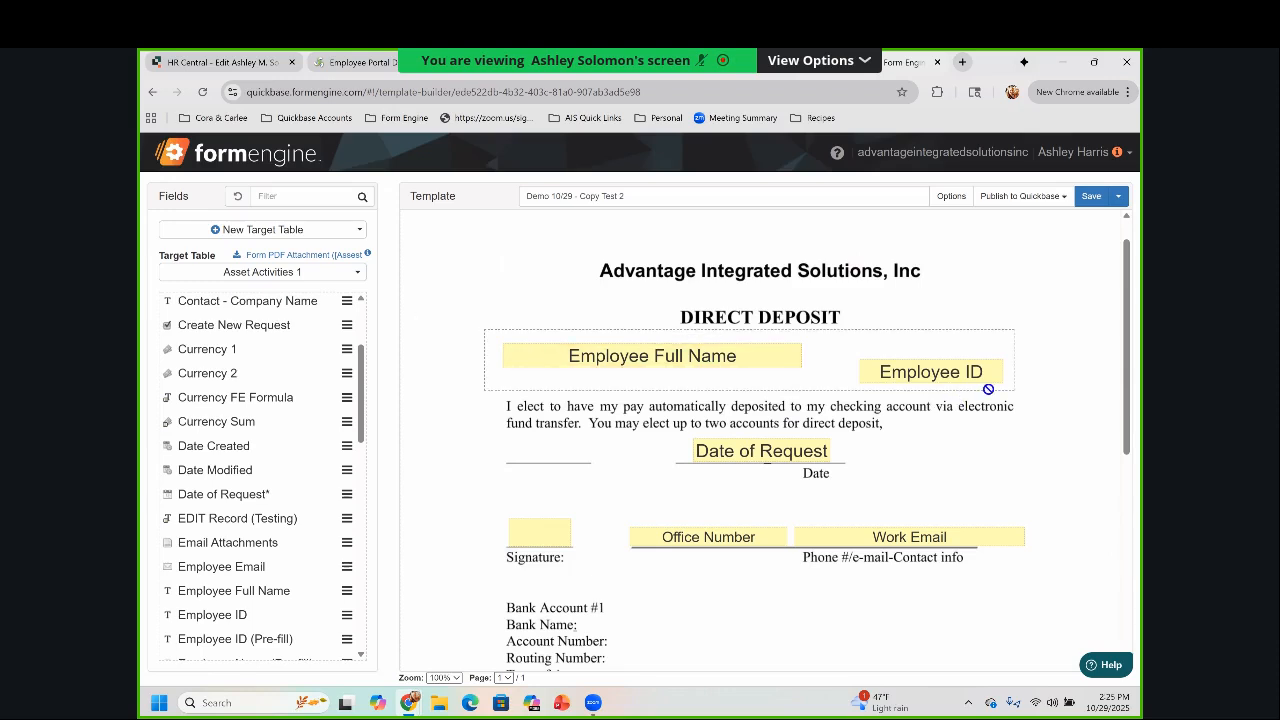
pyautogui.moveTo(988, 389); pyautogui.dragTo(1000, 390)
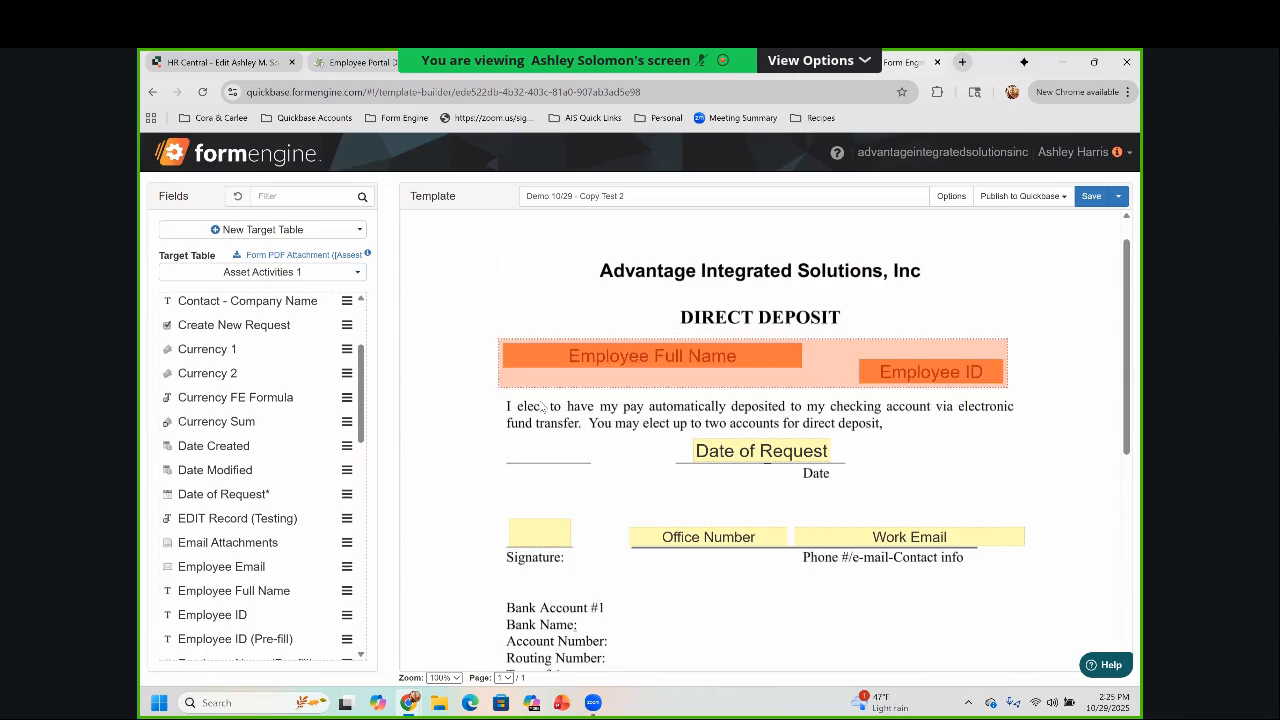
pyautogui.rightClick(552, 400)
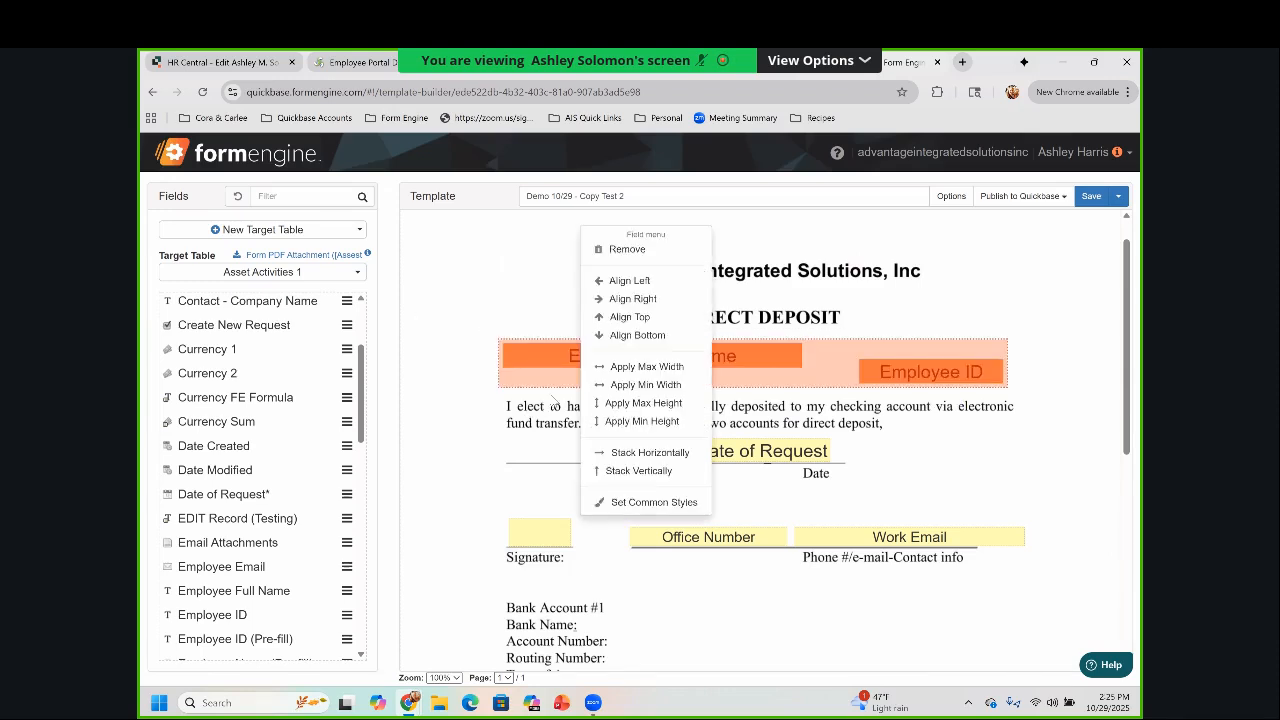
pyautogui.click(632, 335)
pyautogui.click(818, 398)
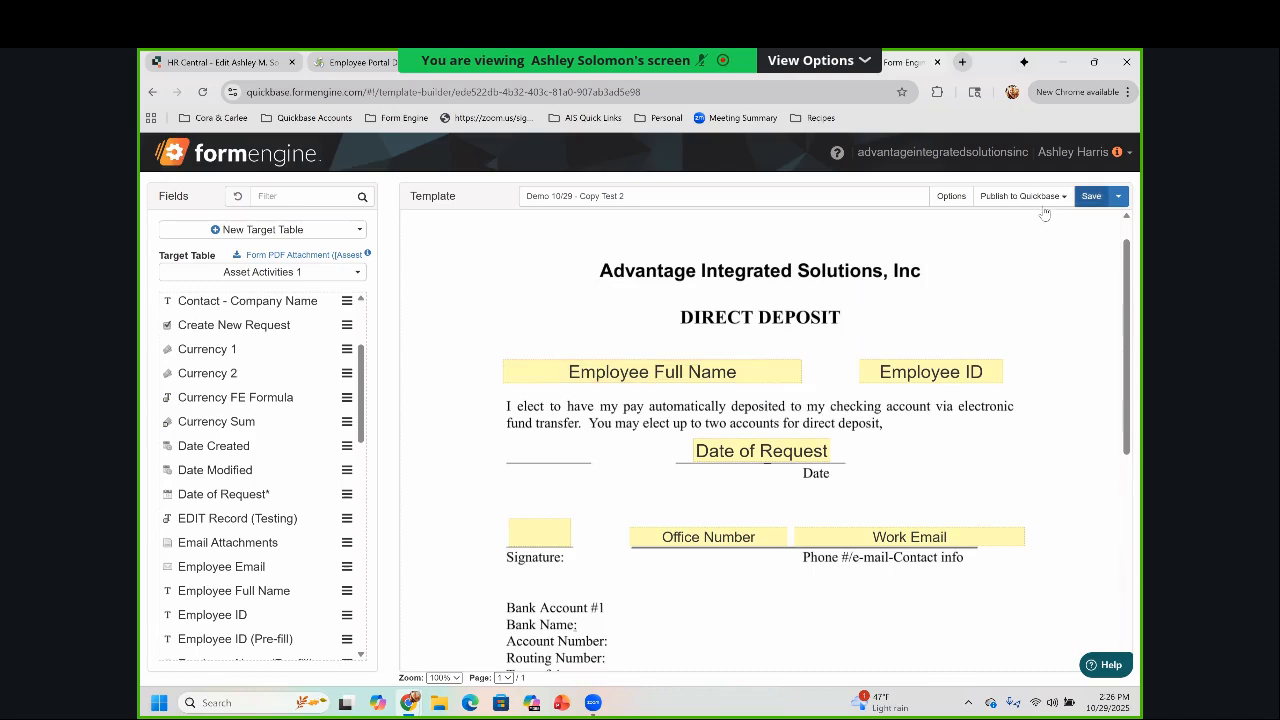
pyautogui.click(1091, 196)
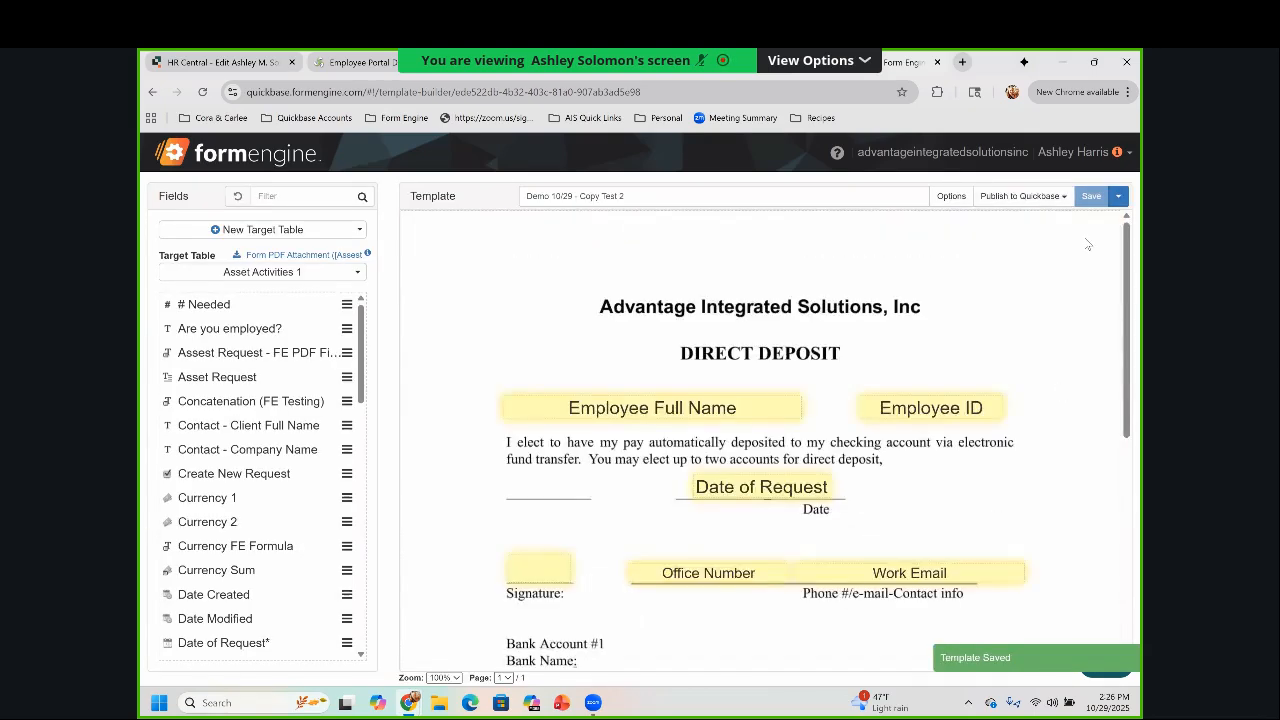
# Start a prefill link for the template, labelled "ADD Demo 10/29 - Copy Test 2" and held in the Employees table
pyautogui.click(1022, 196)
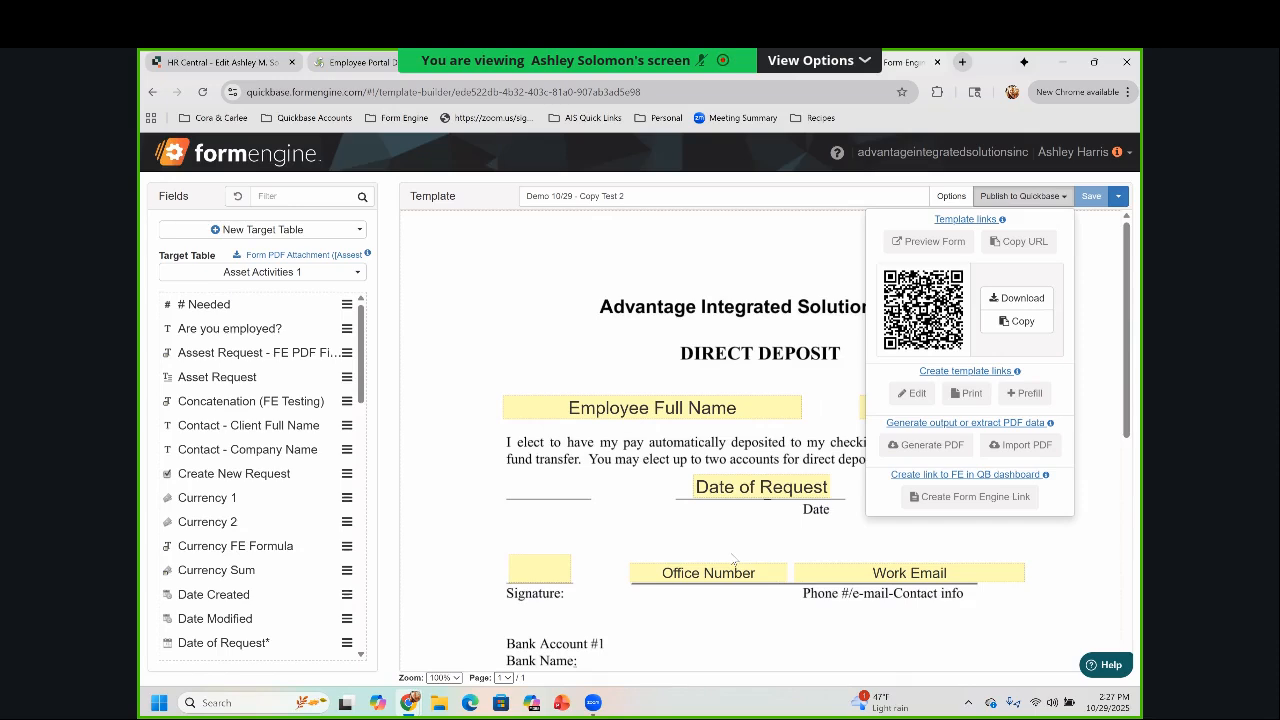
pyautogui.click(1024, 394)
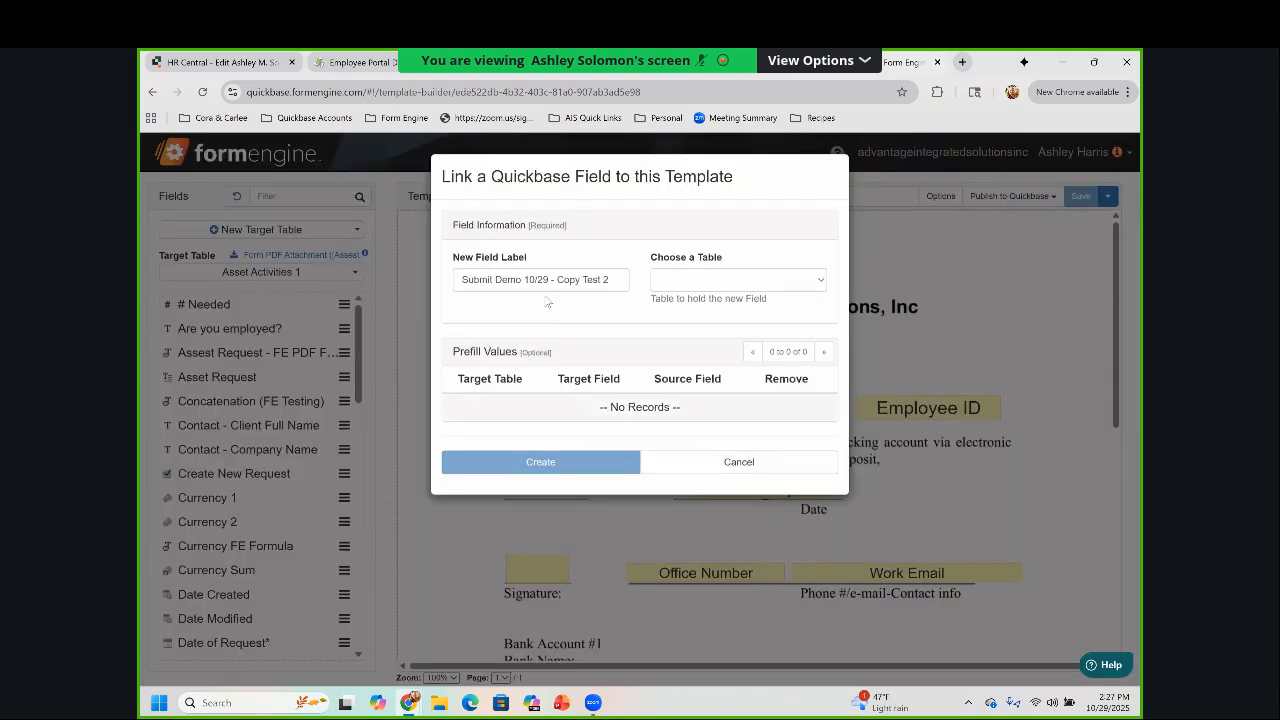
pyautogui.doubleClick(493, 283)
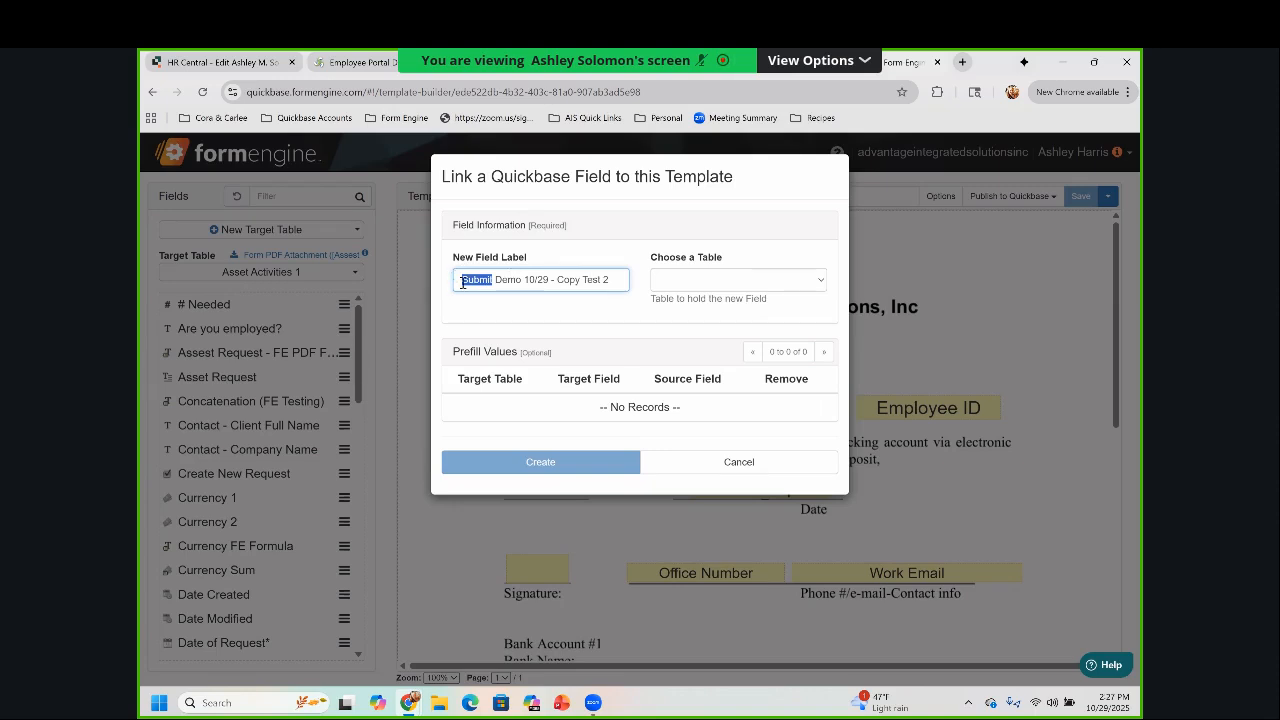
pyautogui.write('ADD')
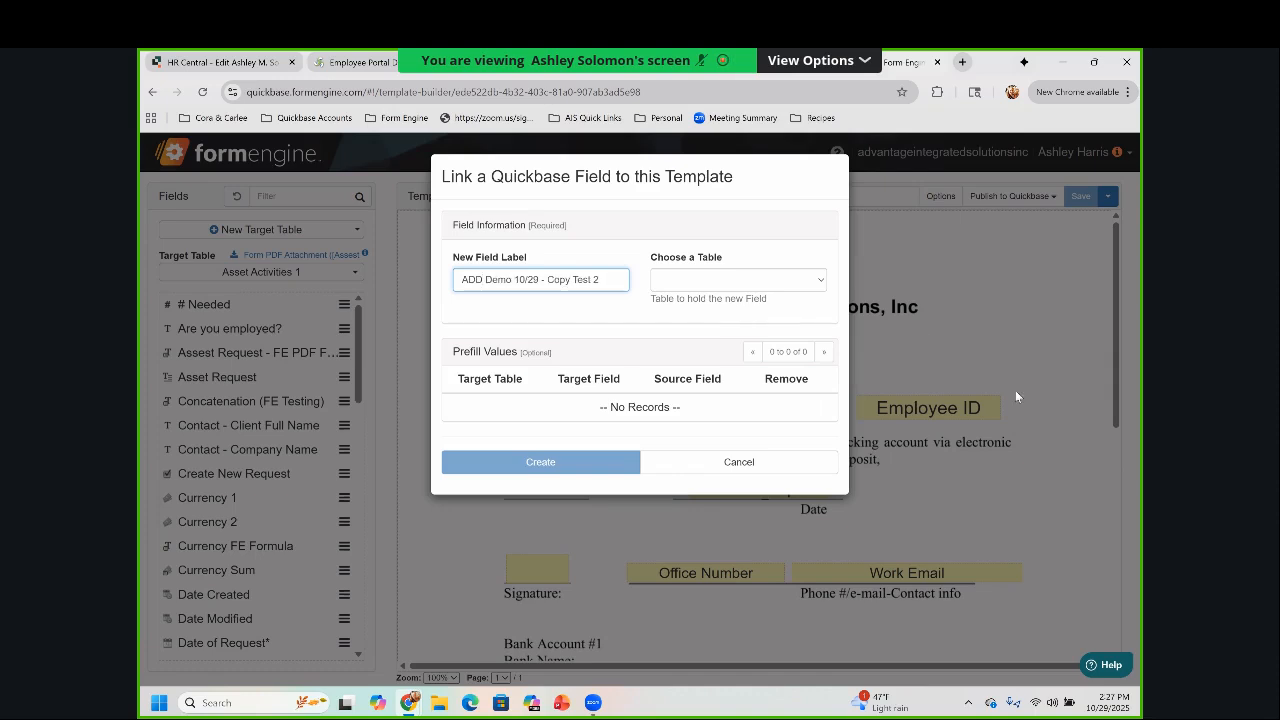
pyautogui.click(687, 281)
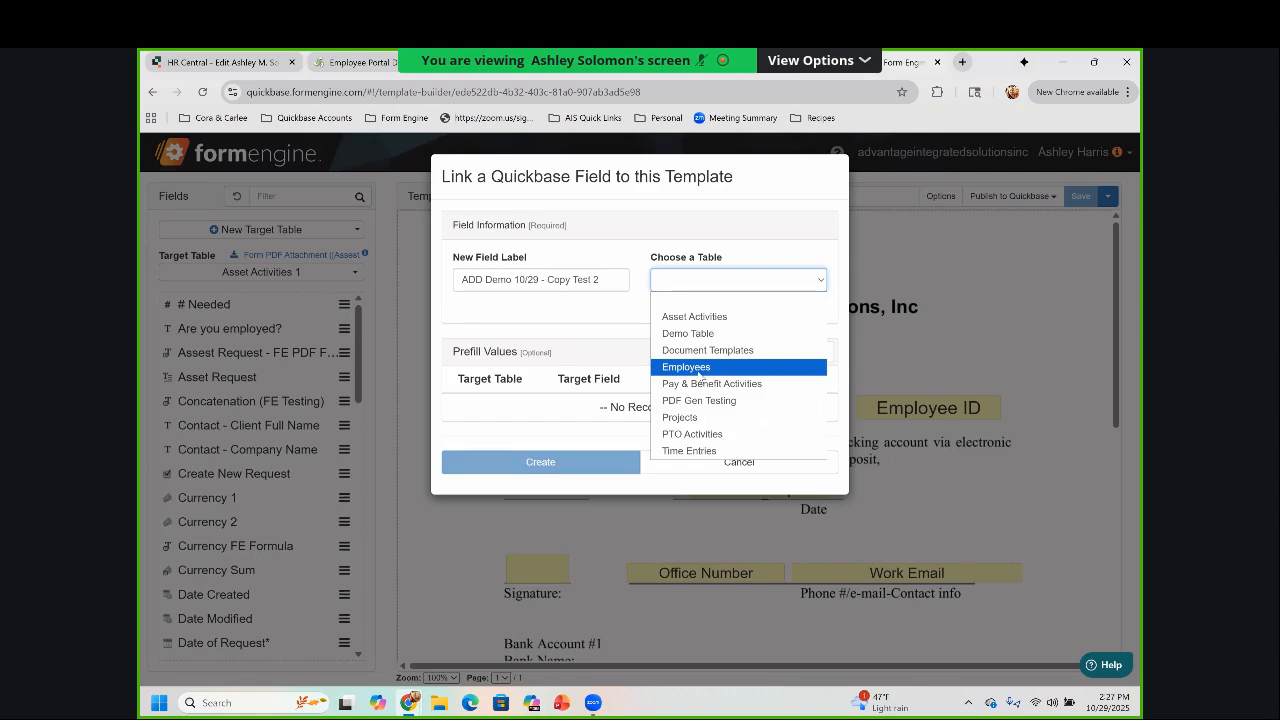
pyautogui.click(699, 371)
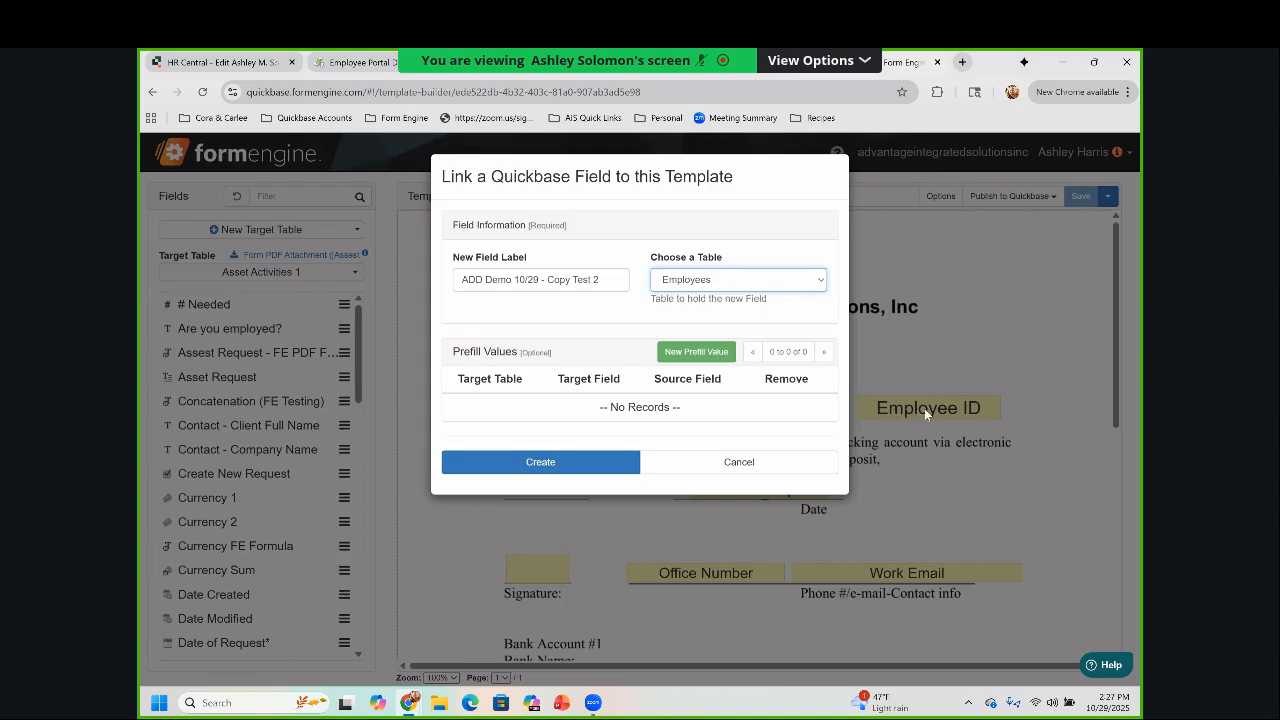
# Add a prefill value that fills Employee Full Name in Asset Activities 1 from the Full Name source field
pyautogui.click(696, 352)
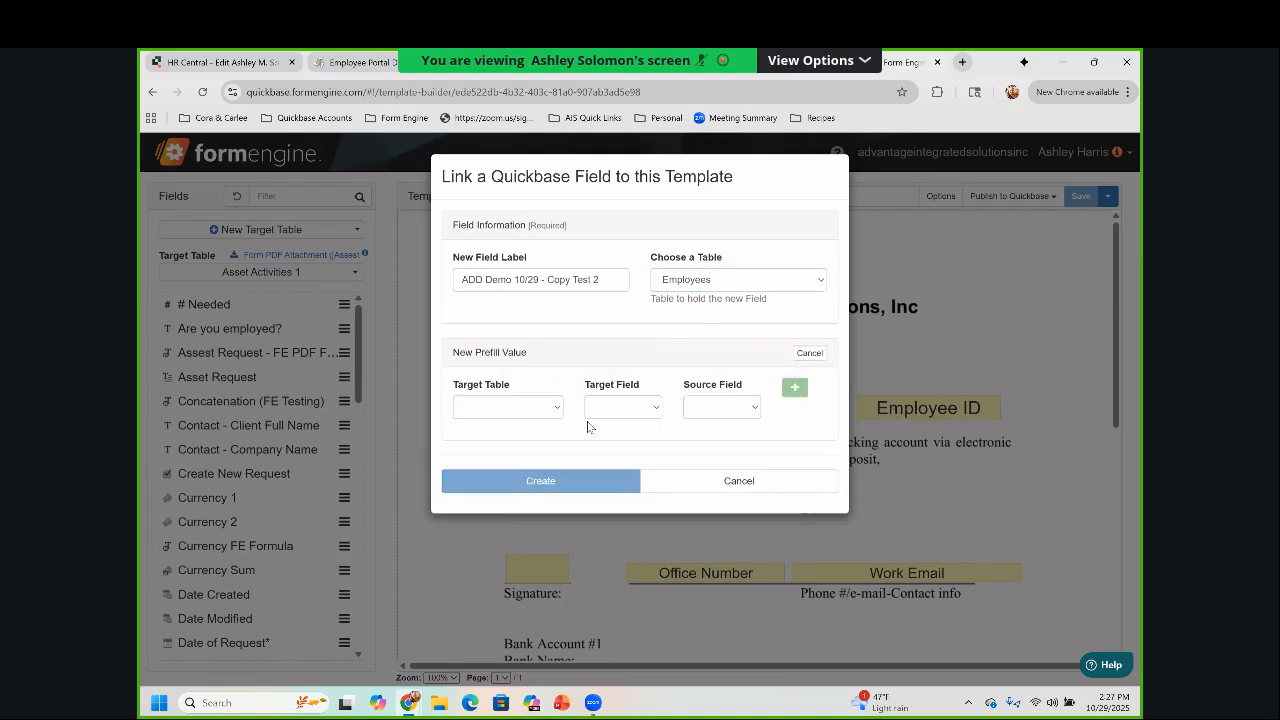
pyautogui.click(516, 414)
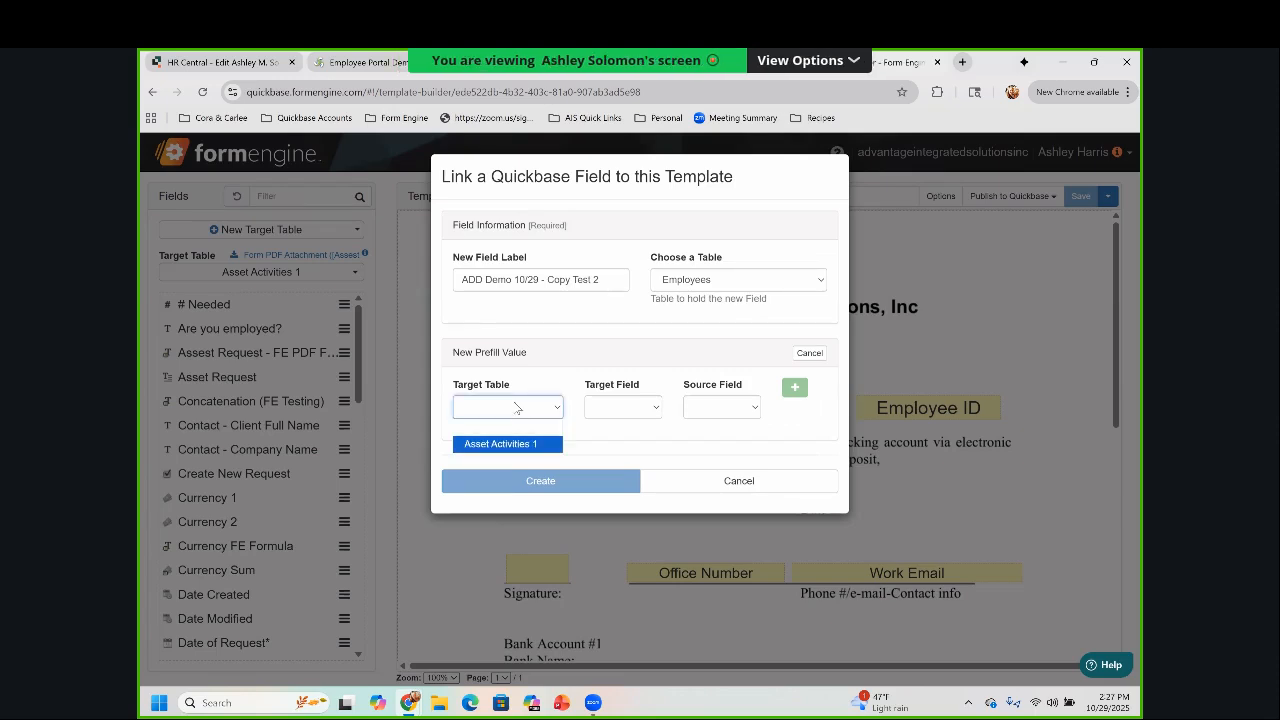
pyautogui.click(508, 443)
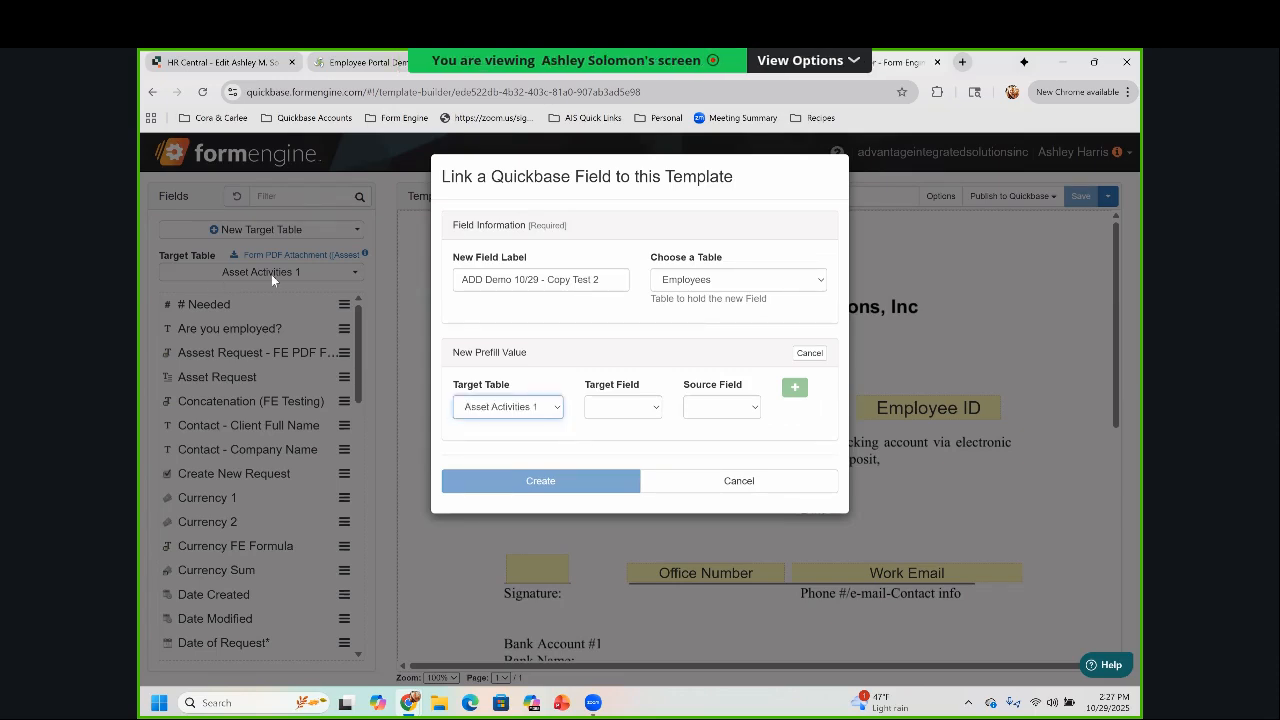
pyautogui.click(630, 410)
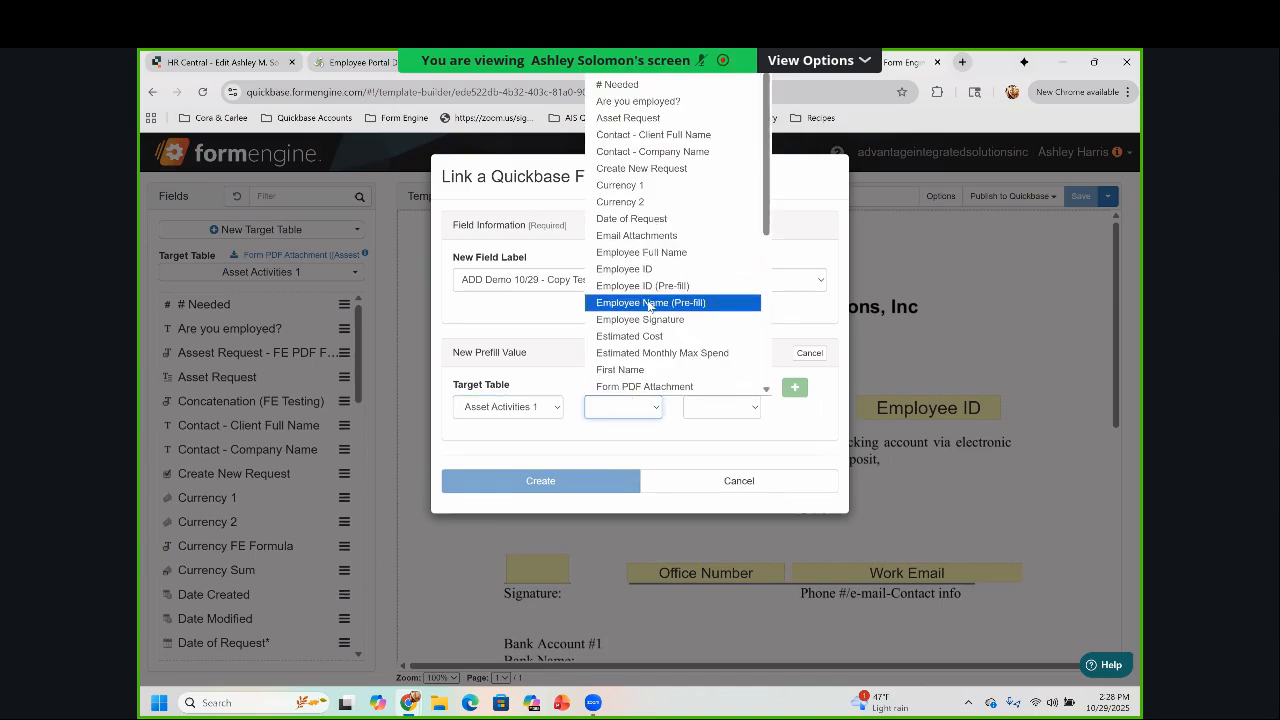
pyautogui.click(650, 270)
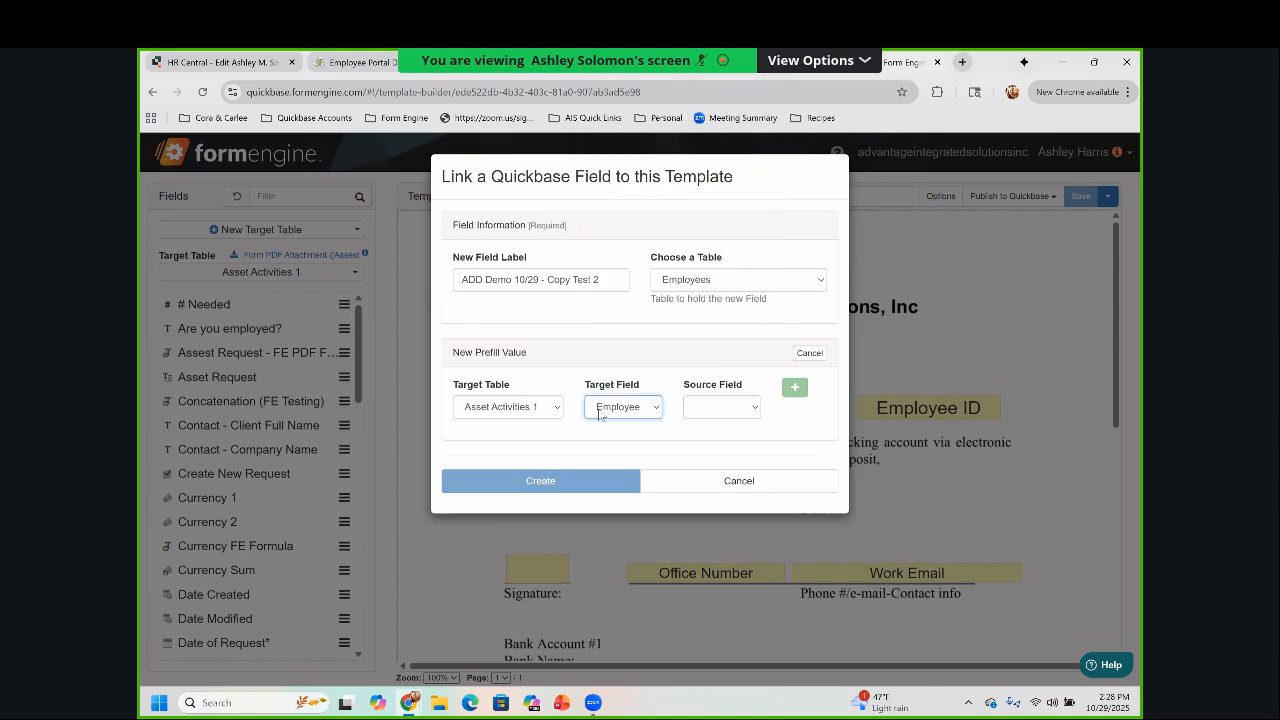
pyautogui.click(755, 419)
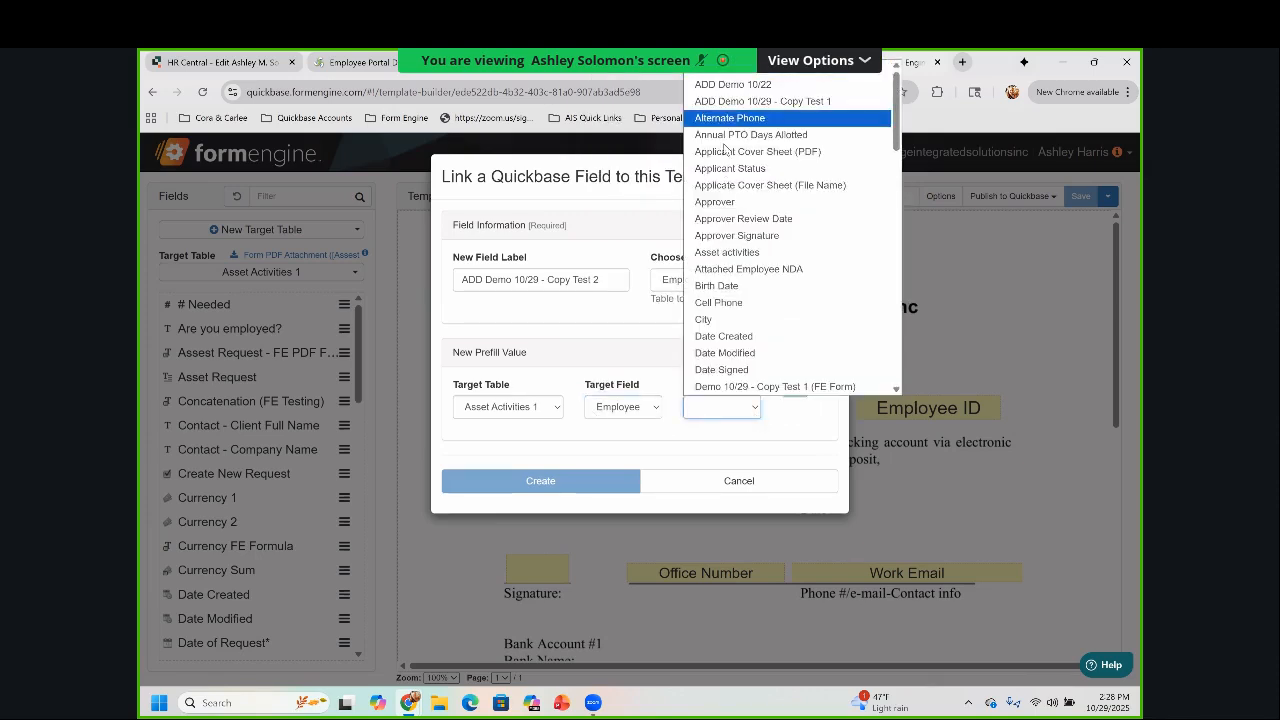
pyautogui.scroll(-5, 730, 195)
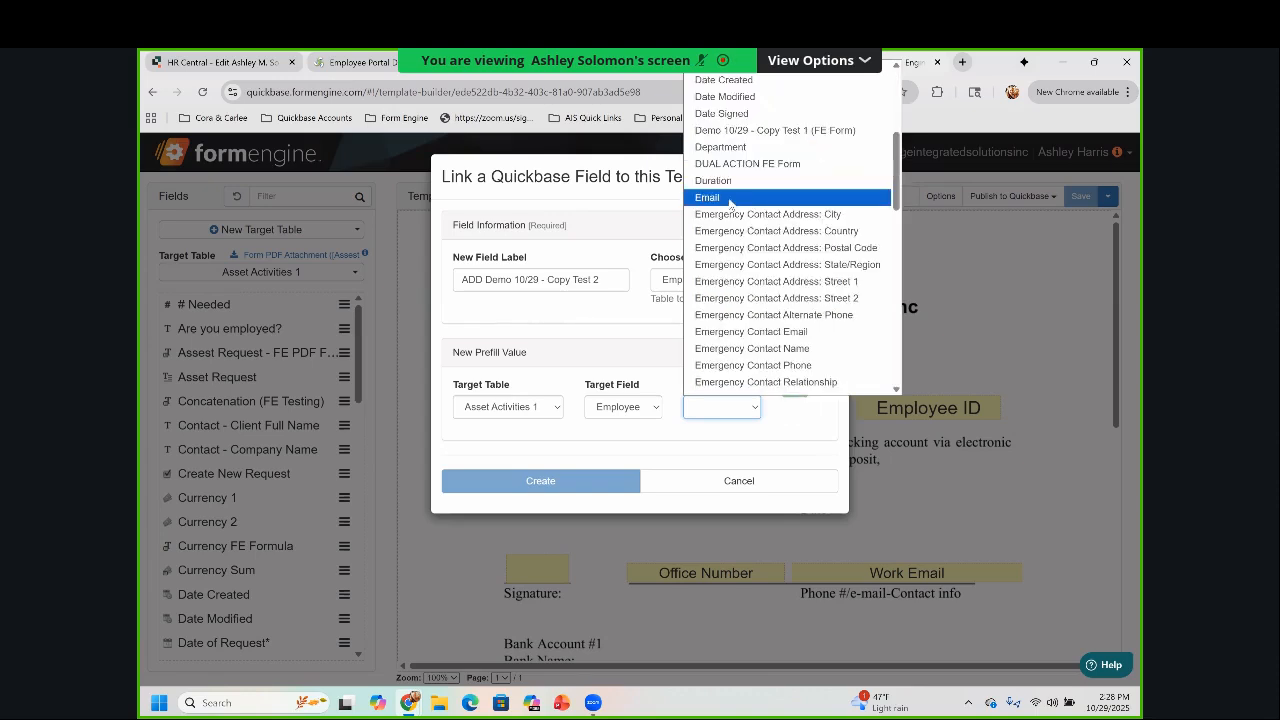
pyautogui.scroll(-7, 730, 203)
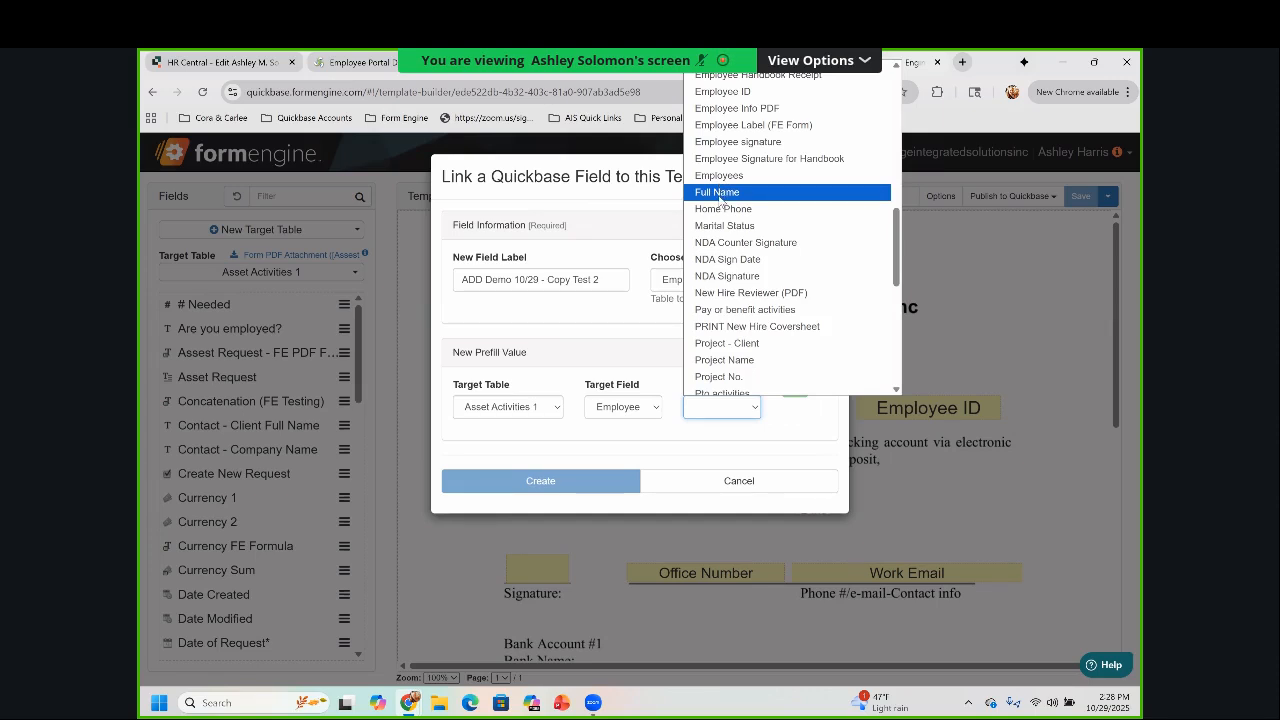
pyautogui.click(720, 192)
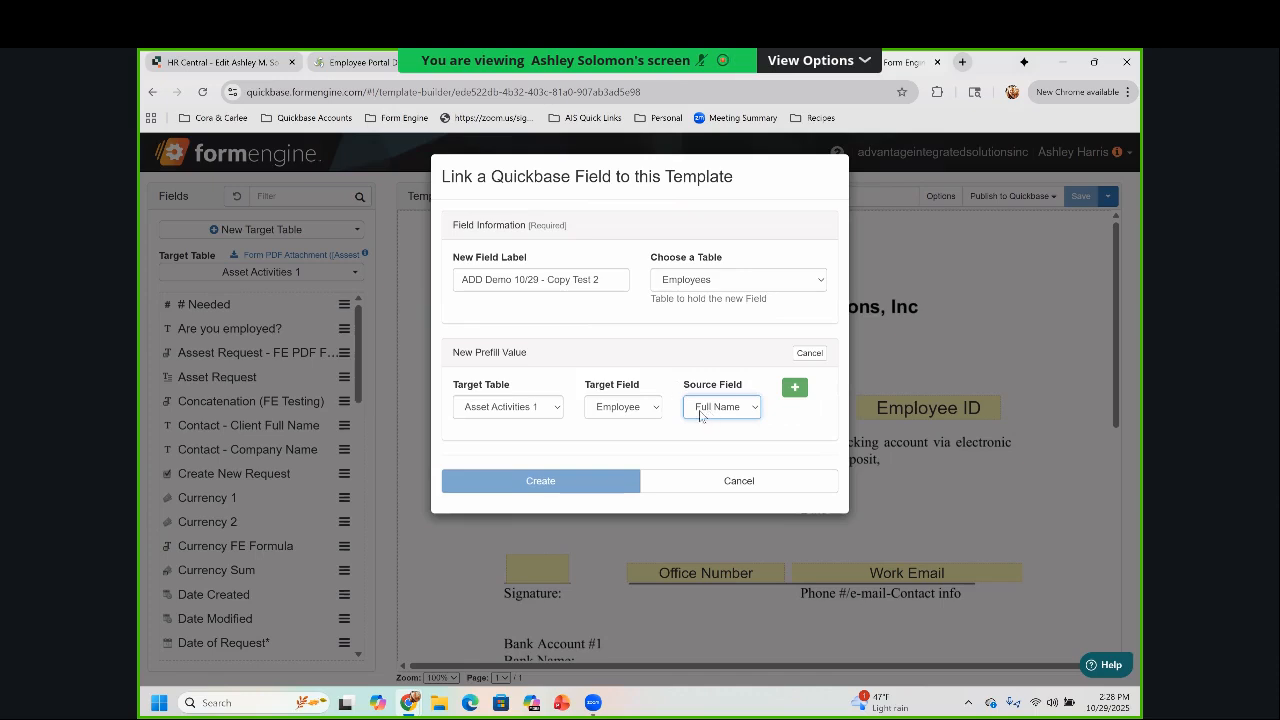
pyautogui.click(635, 410)
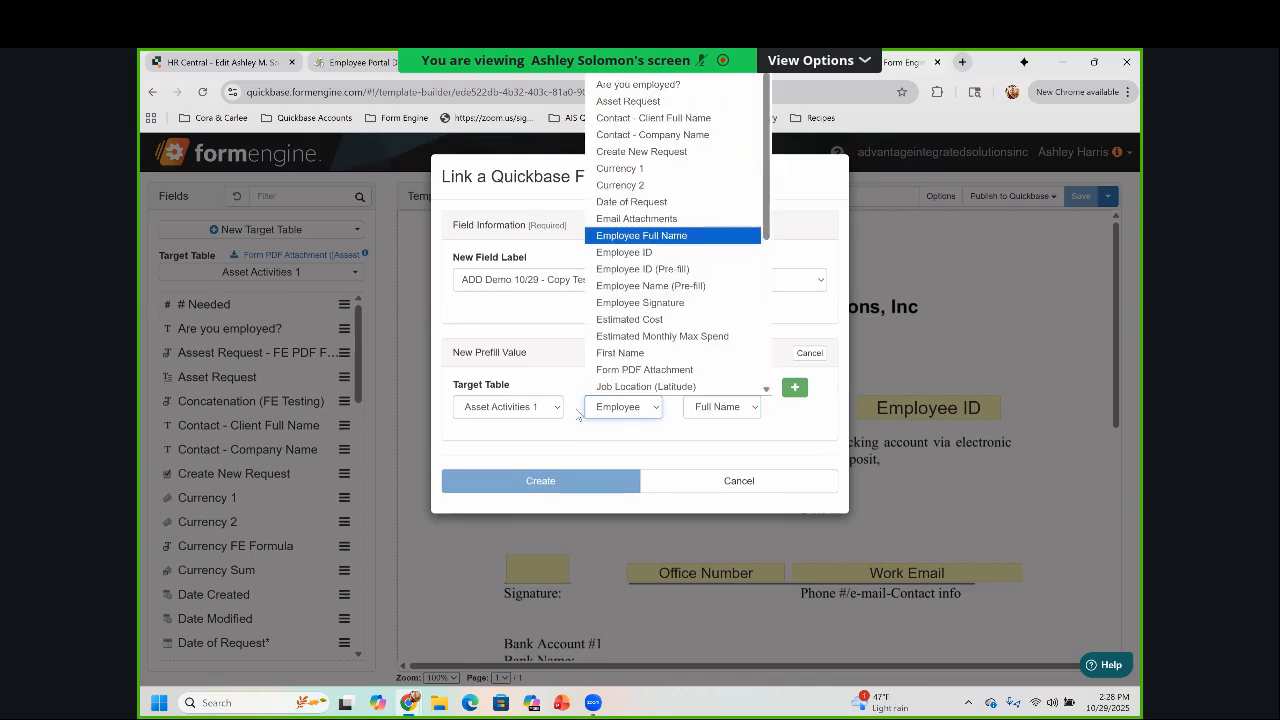
pyautogui.click(776, 407)
pyautogui.click(795, 387)
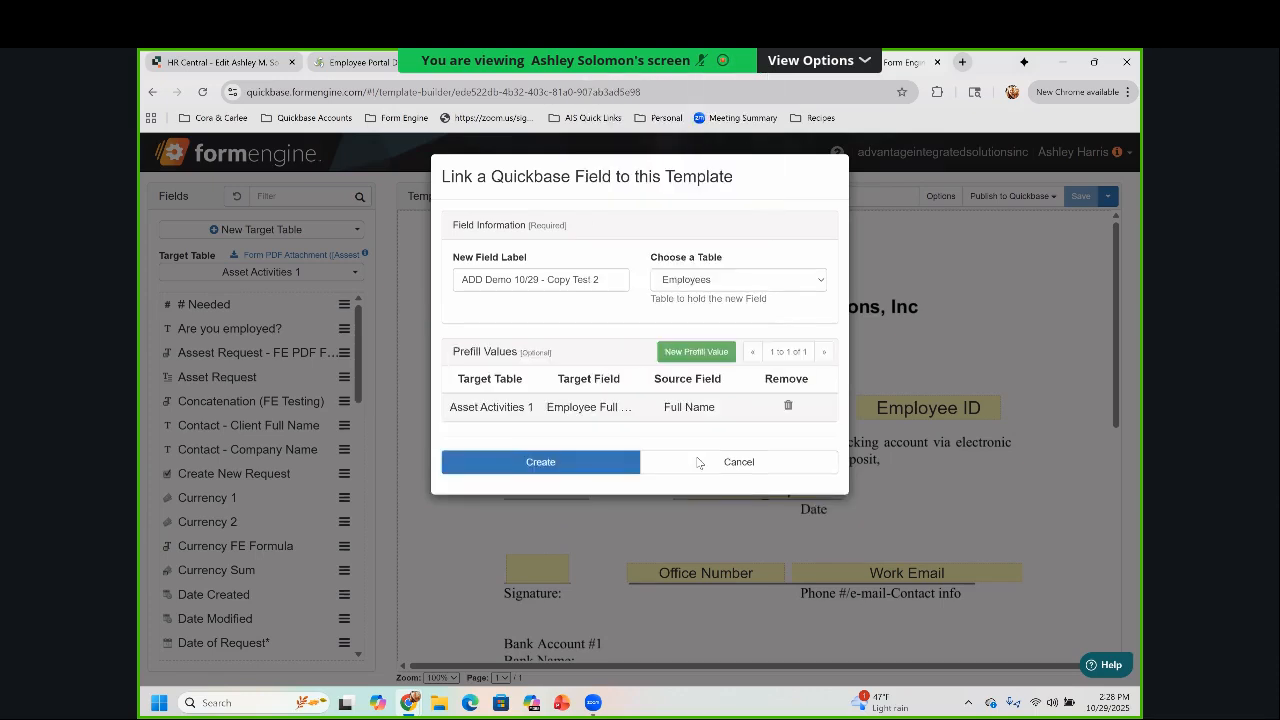
# Add a second prefill value that fills Employee ID in Asset Activities 1 from the Employee ID source field
pyautogui.click(697, 352)
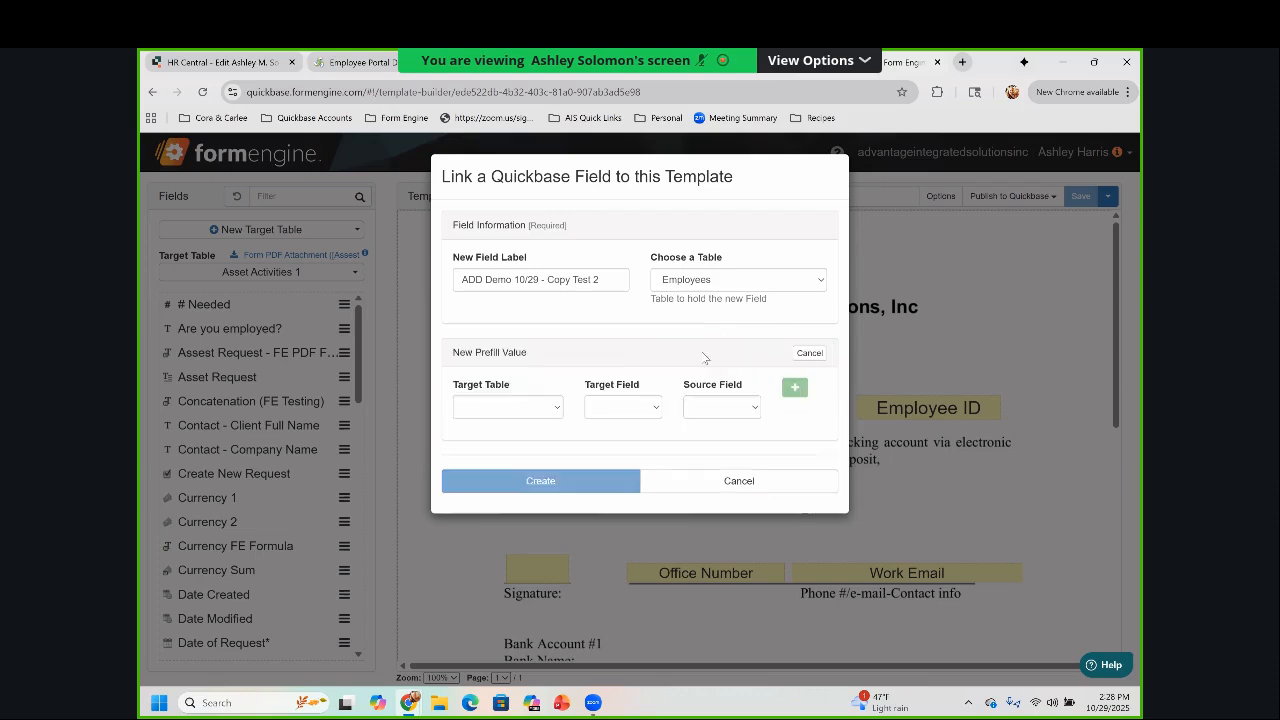
pyautogui.click(455, 412)
pyautogui.click(475, 438)
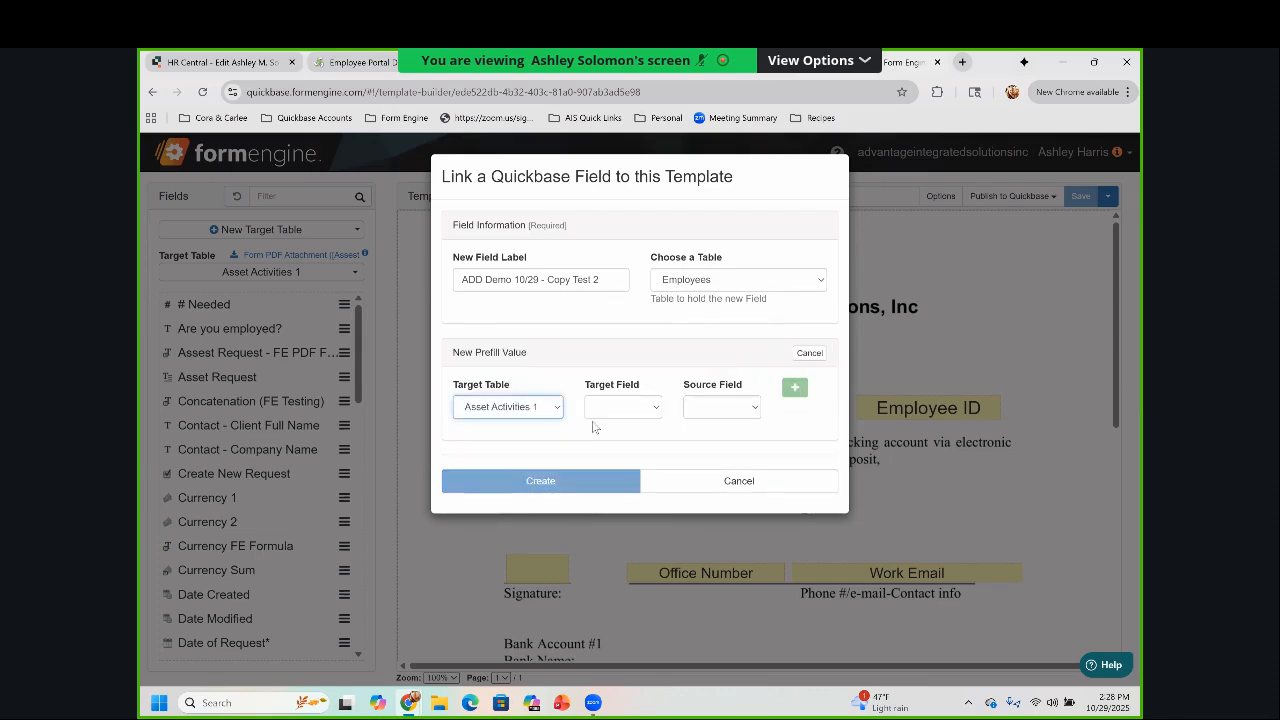
pyautogui.click(645, 408)
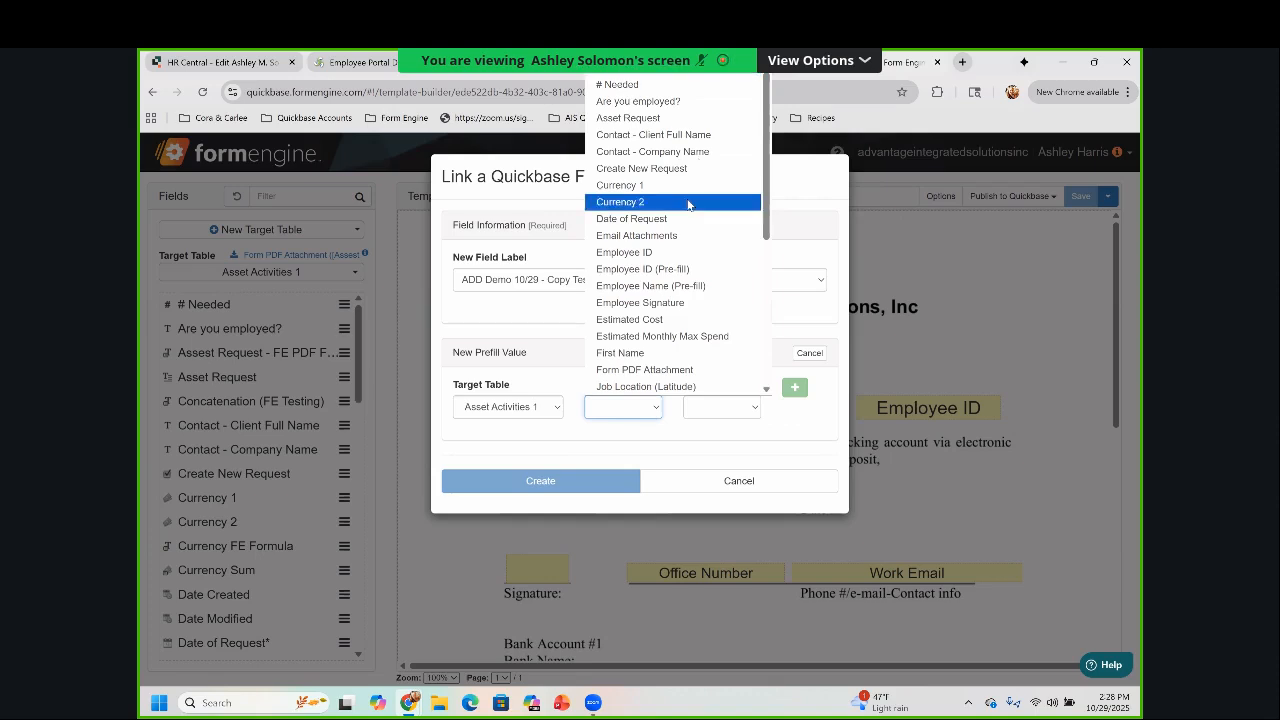
pyautogui.click(660, 254)
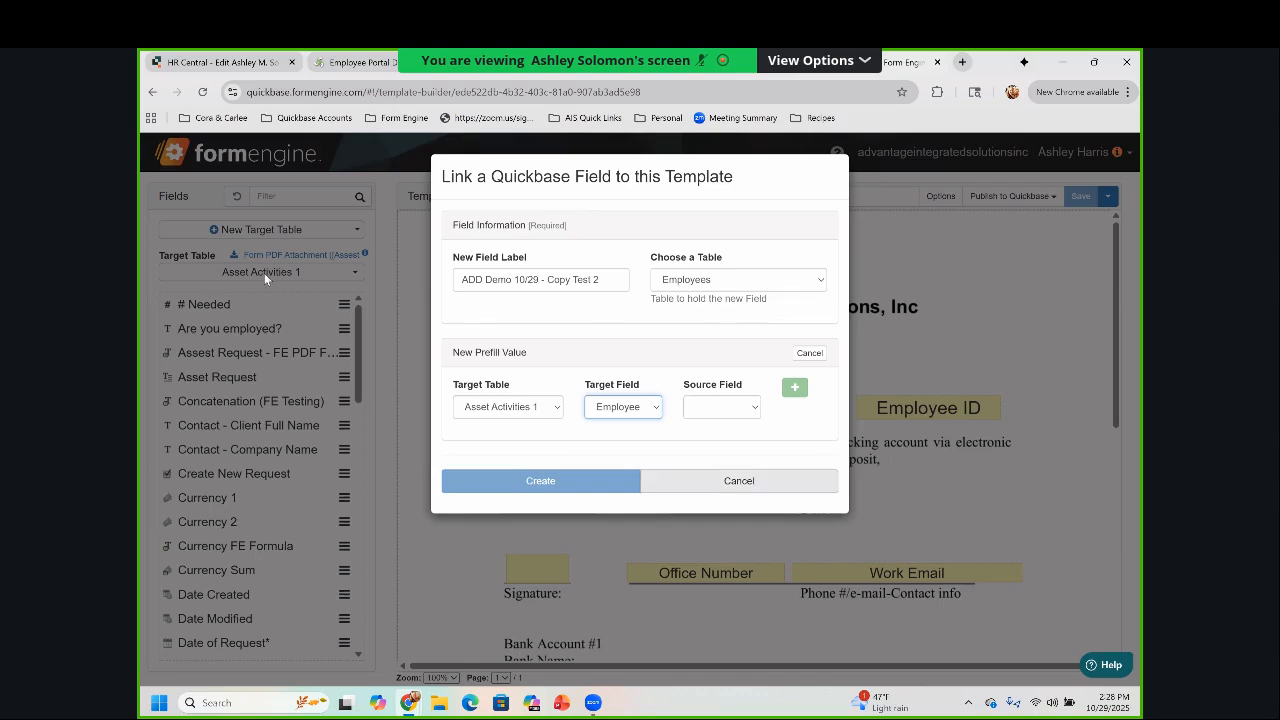
pyautogui.click(688, 417)
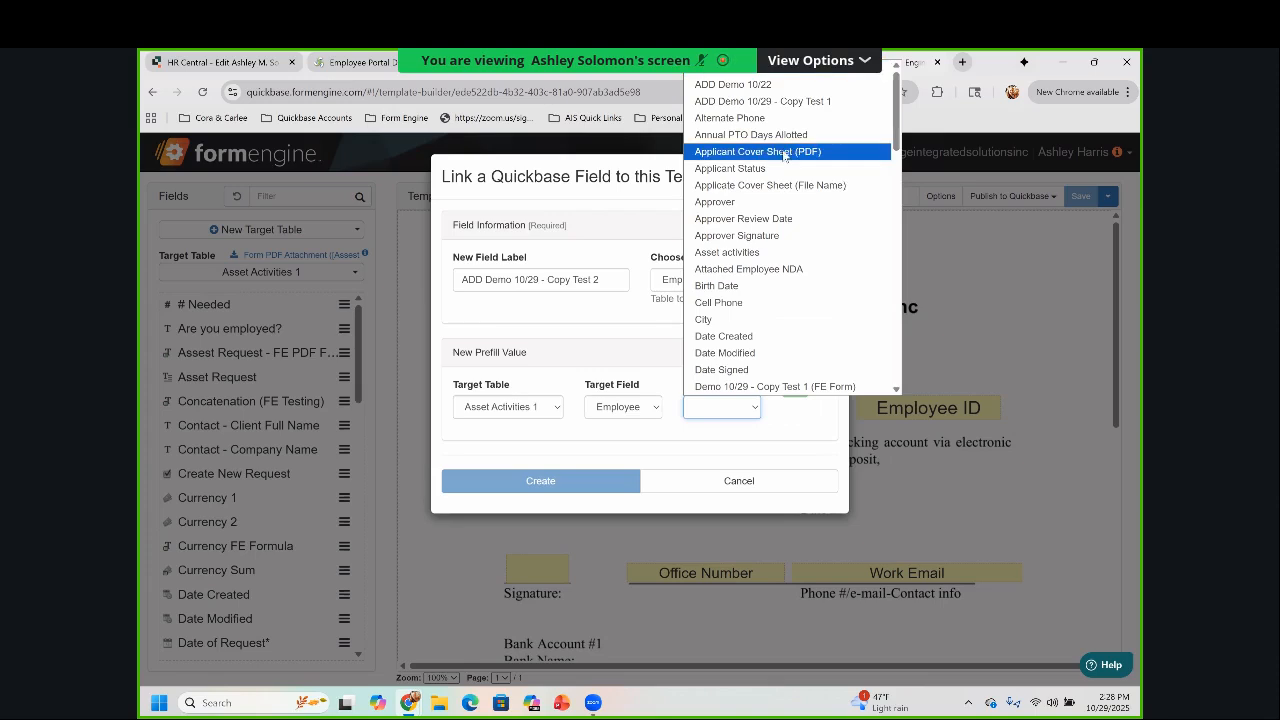
pyautogui.scroll(-3, 770, 170)
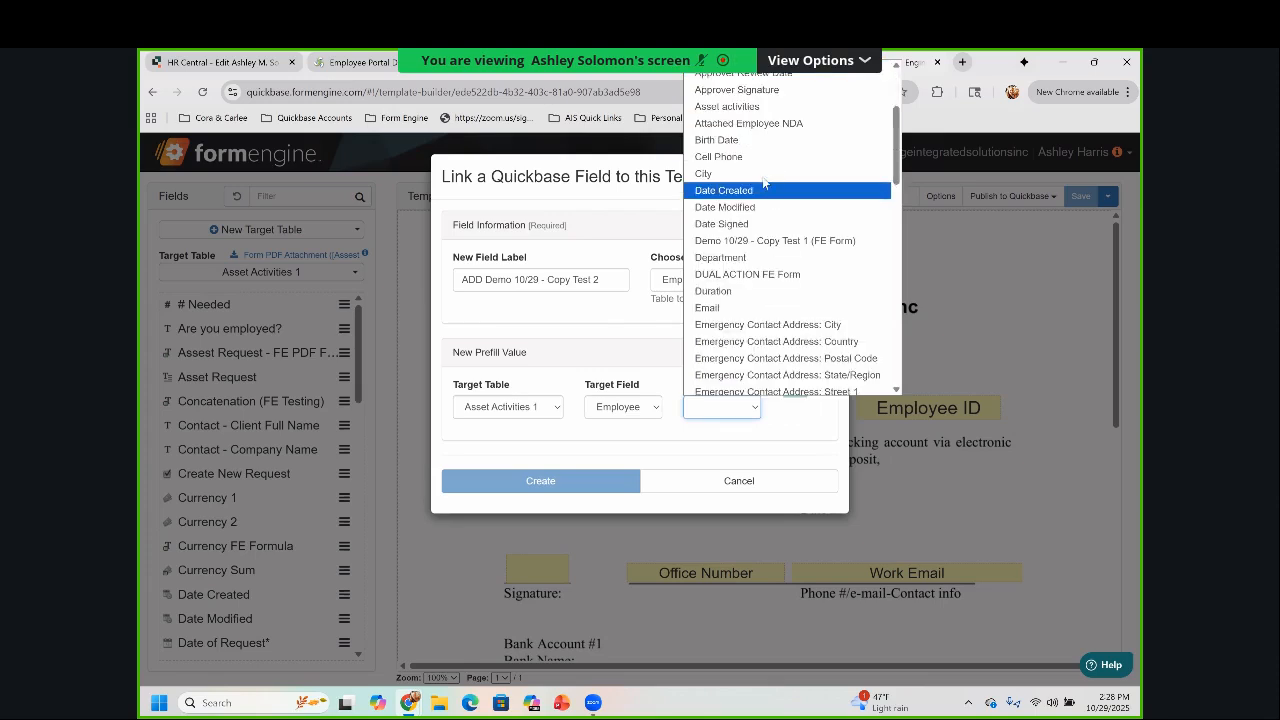
pyautogui.scroll(-5, 766, 180)
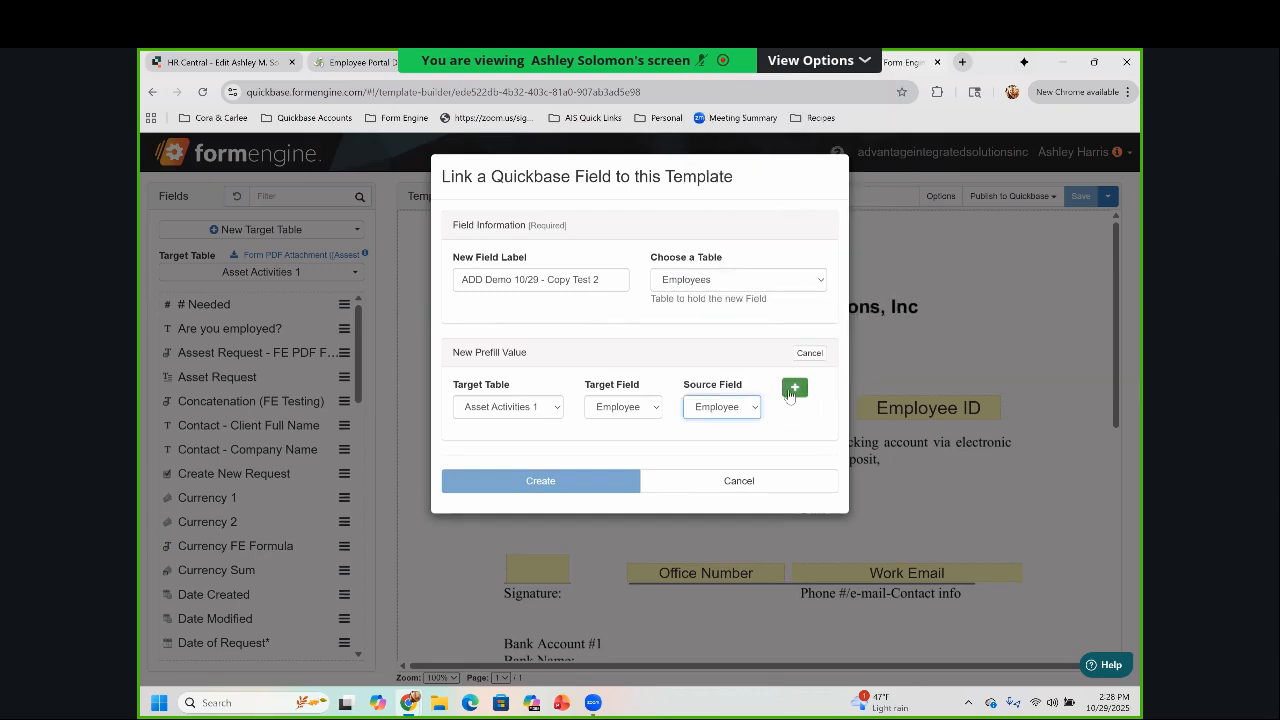
pyautogui.click(795, 387)
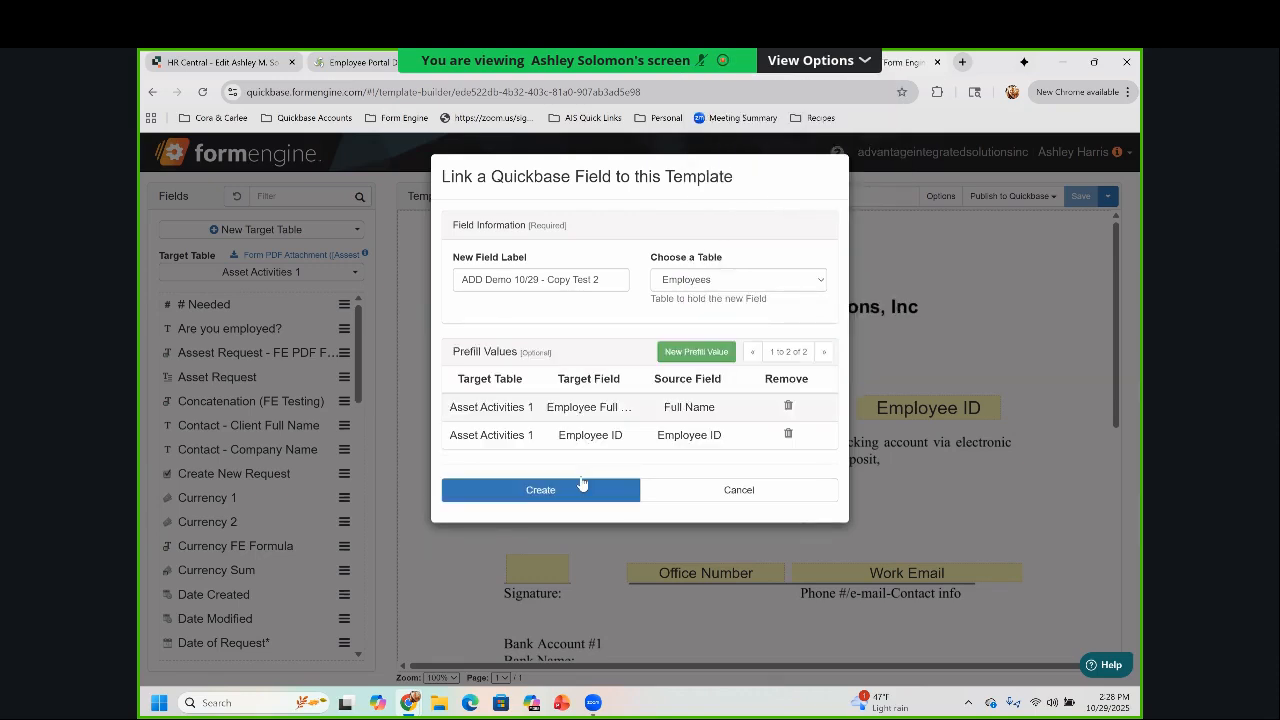
# Create the linked Quickbase field, accept the locking of target tables, and return to the template
pyautogui.click(524, 496)
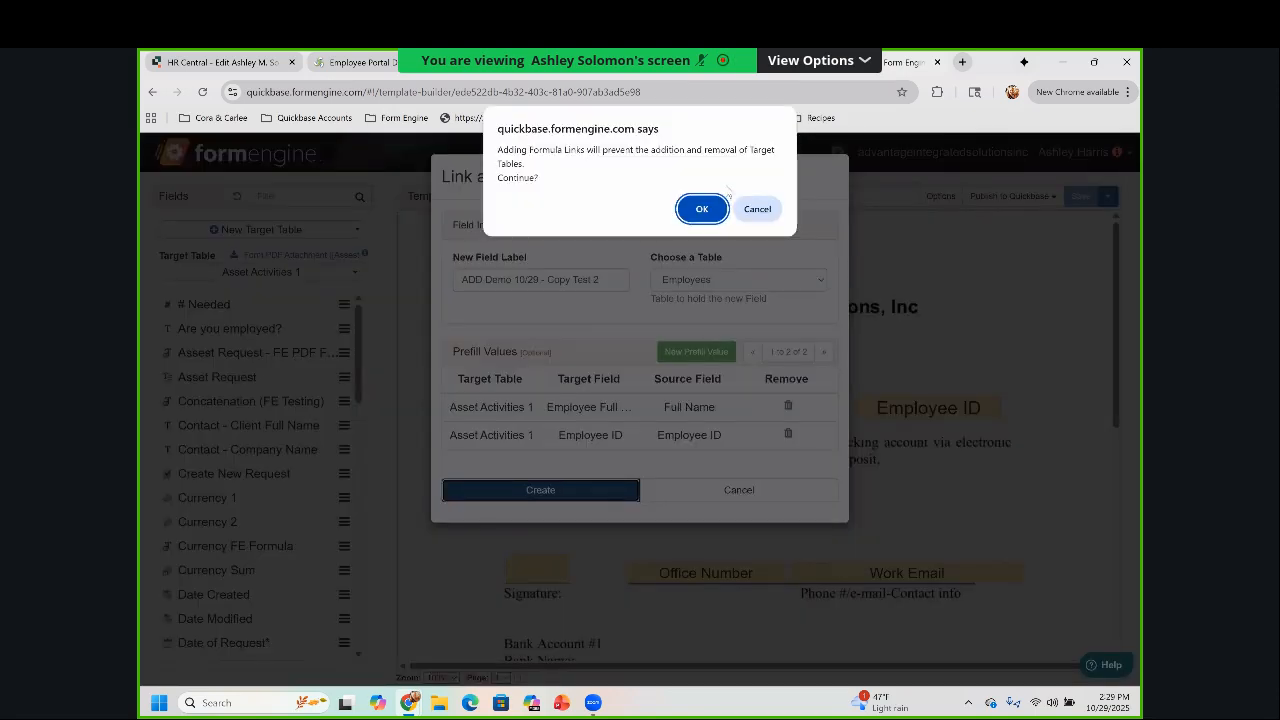
pyautogui.click(702, 208)
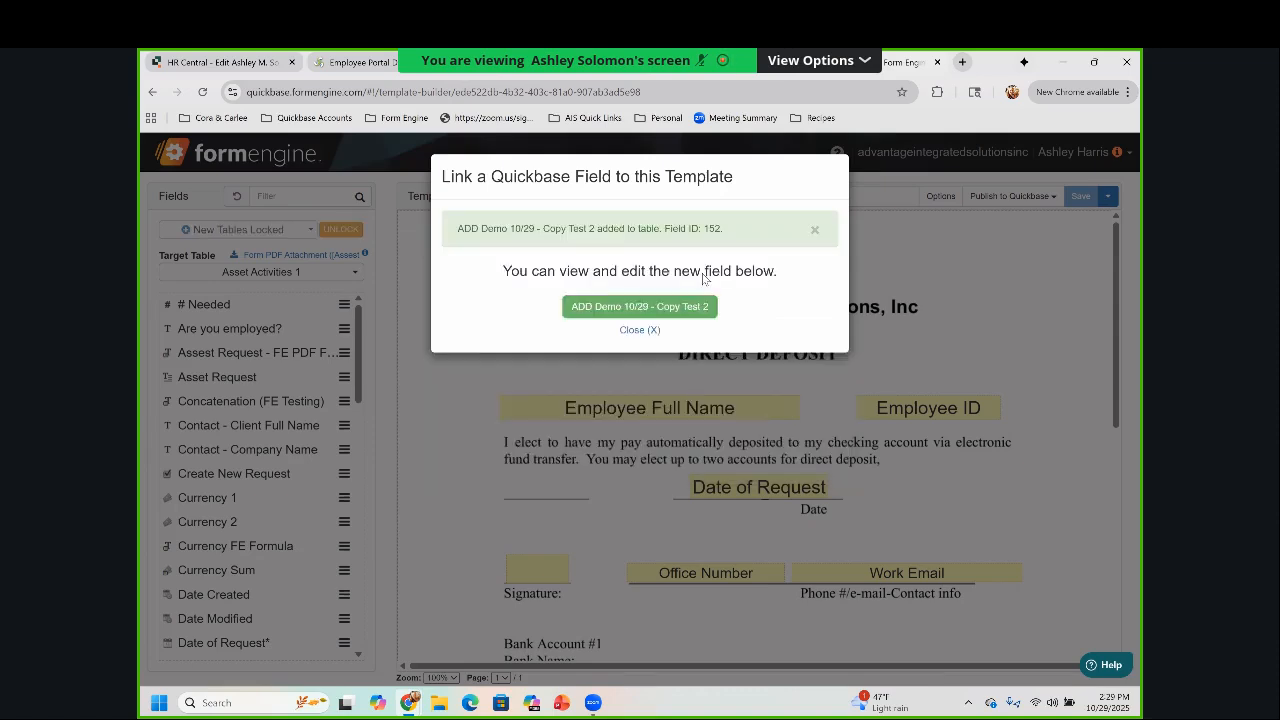
pyautogui.click(620, 332)
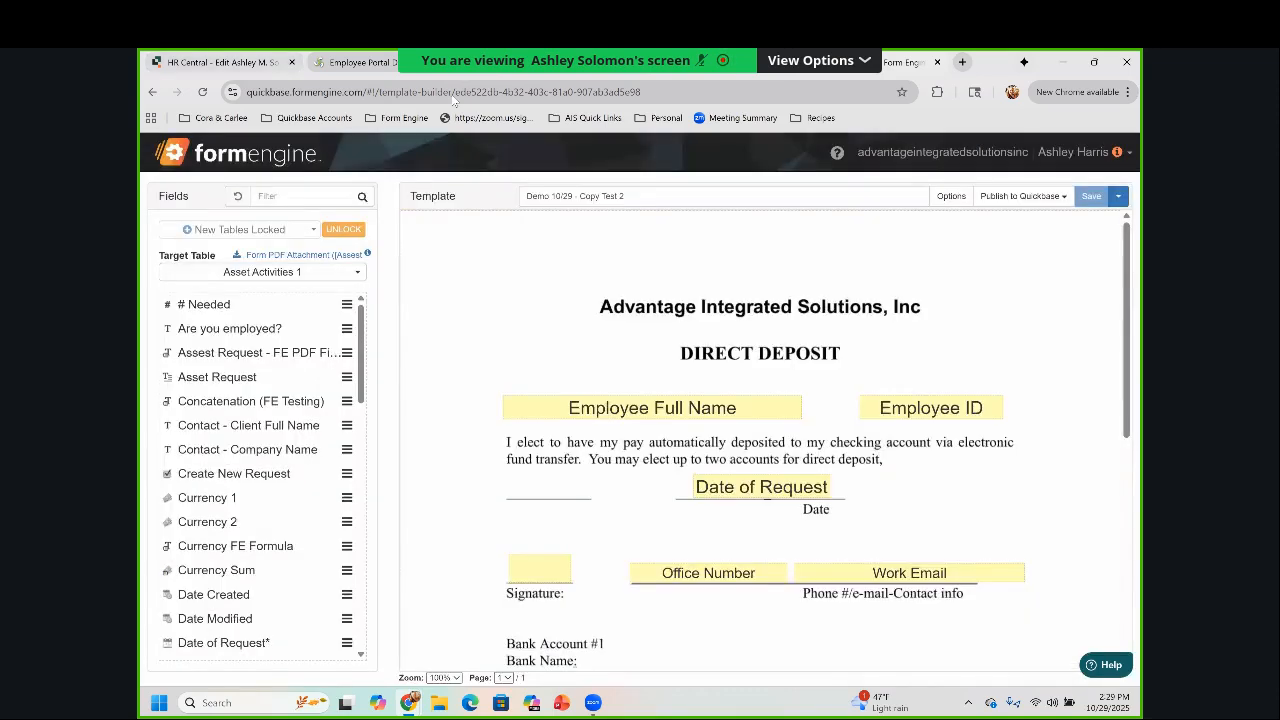
# Reload the employee record in HR Central and open the form from its ADD Demo 10/29 - Copy Test 2 link under Admin ONLY
pyautogui.click(224, 62)
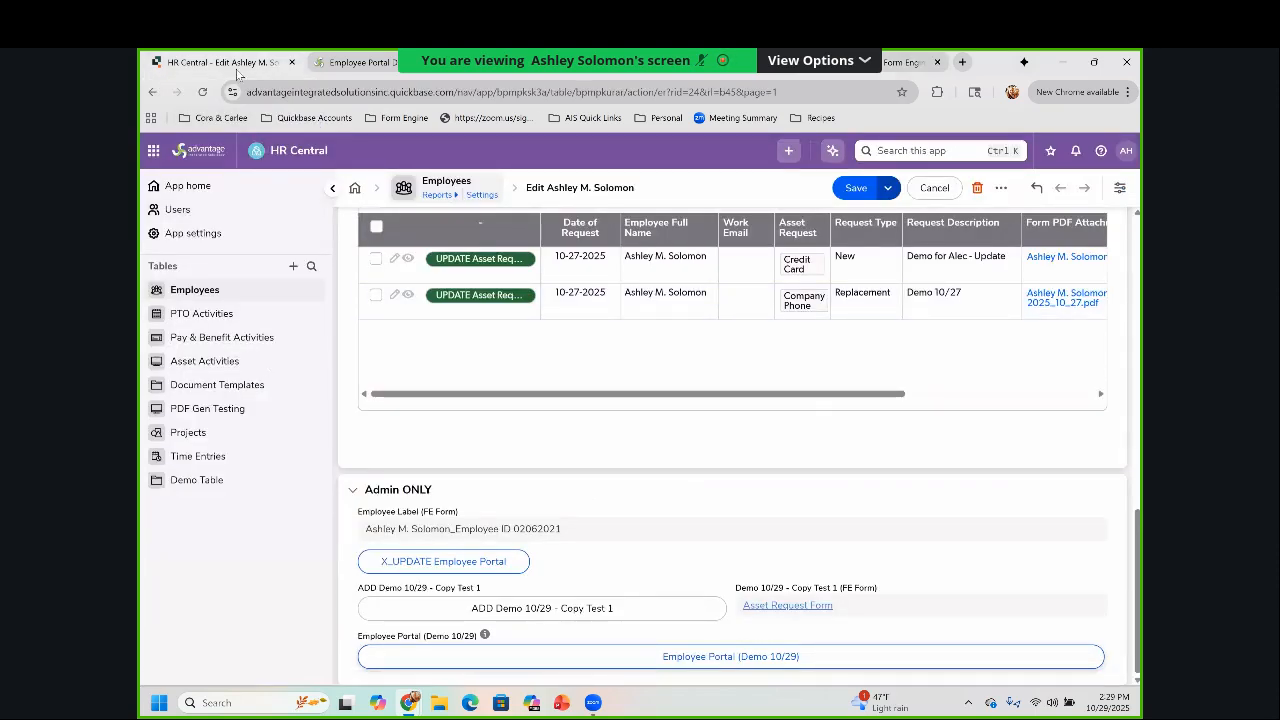
pyautogui.click(203, 92)
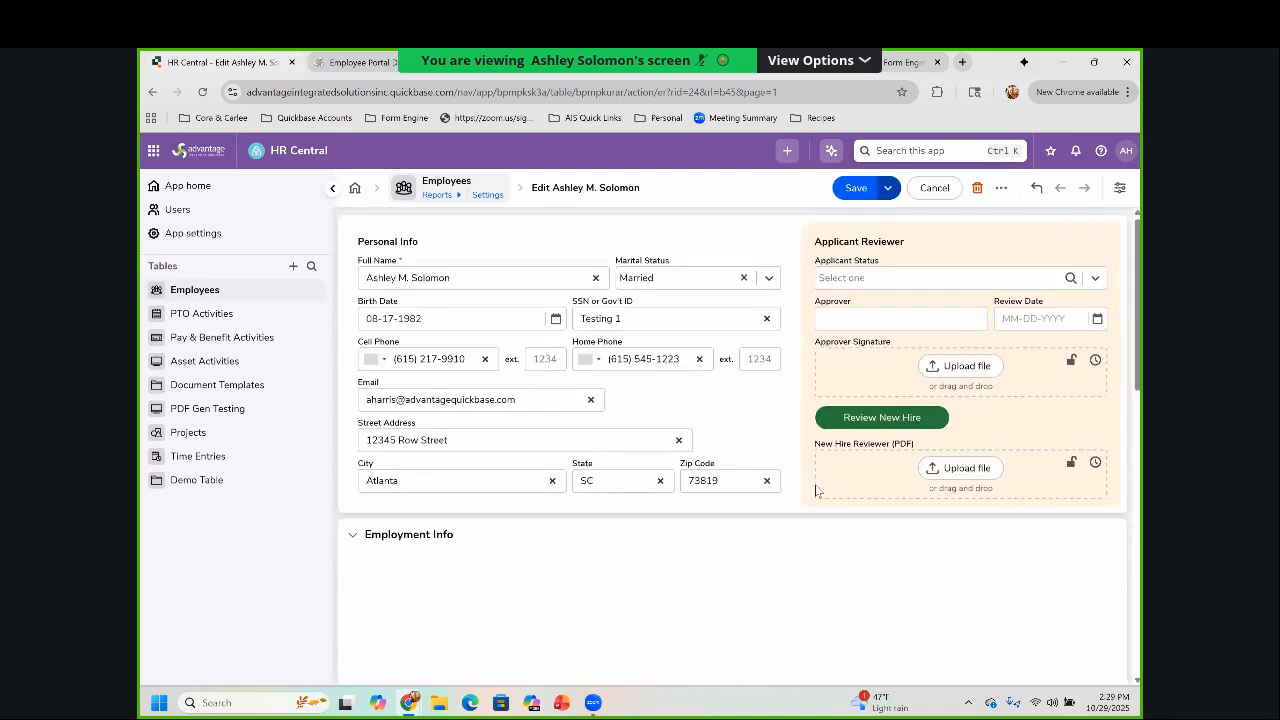
pyautogui.scroll(-15, 900, 580)
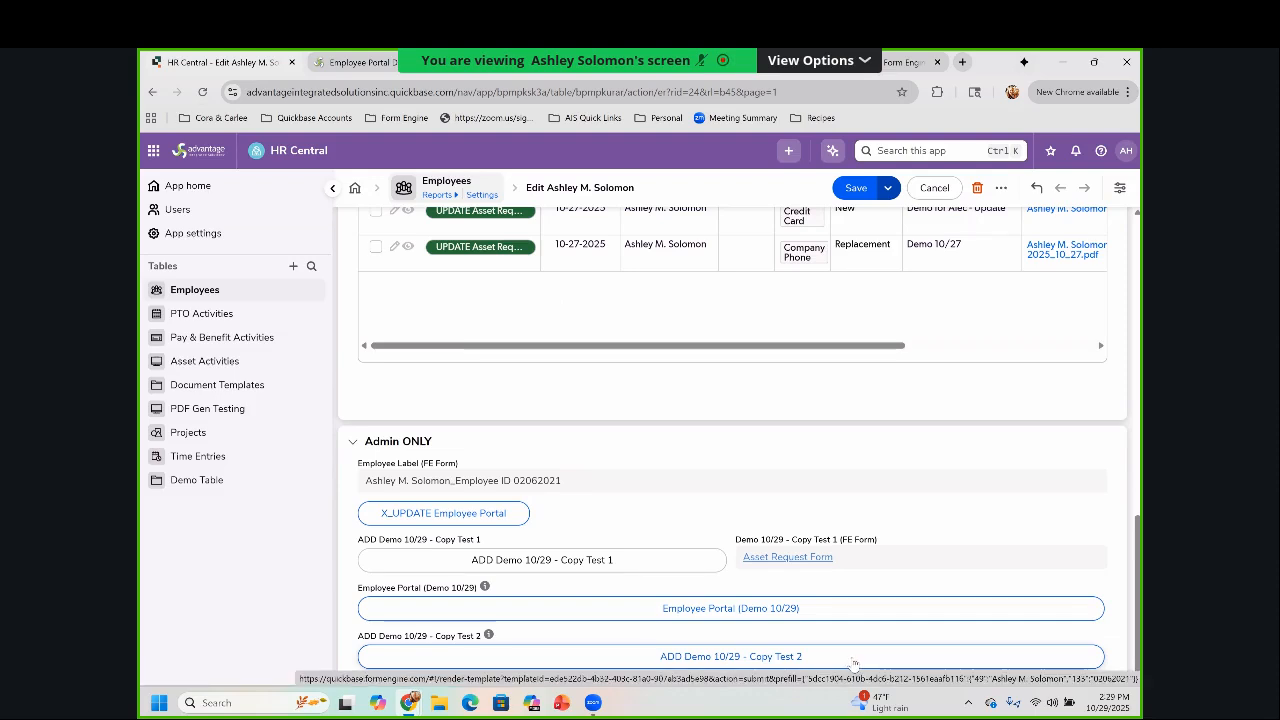
pyautogui.click(852, 664)
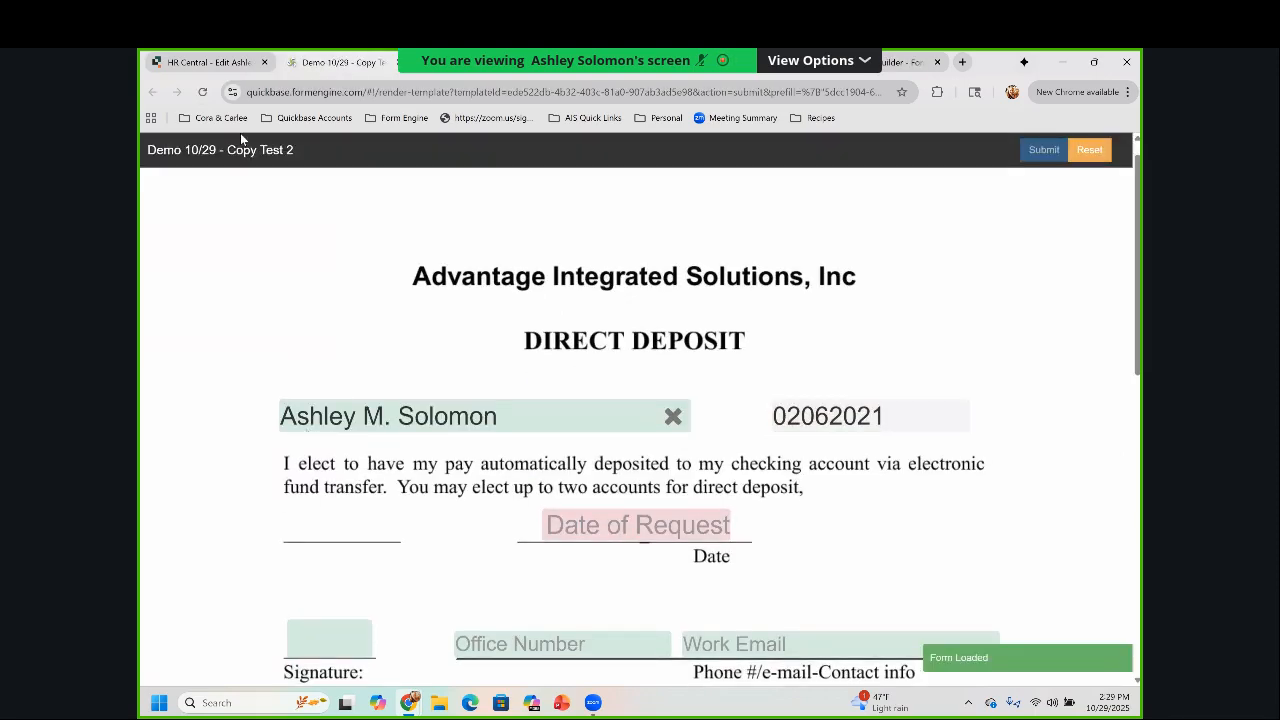
# Compare the employee record's form links with the opened Direct Deposit form and review its prefilled and blank fields
pyautogui.click(209, 62)
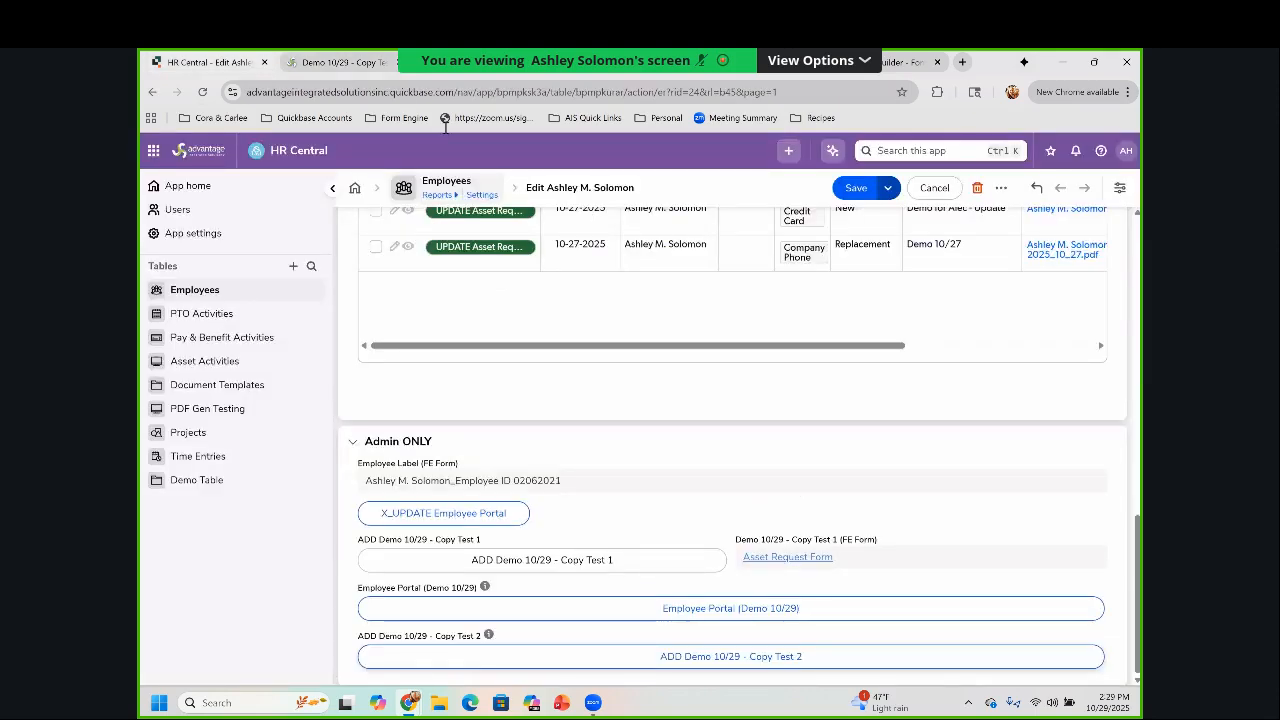
pyautogui.click(343, 62)
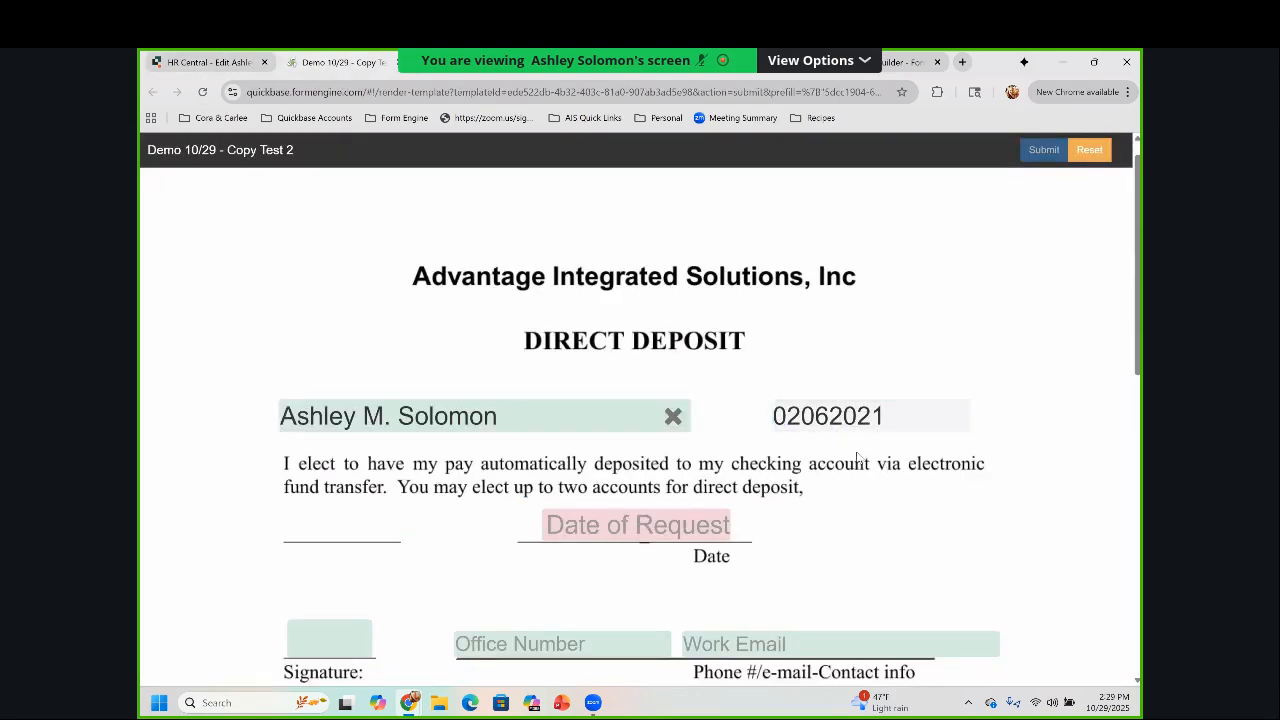
pyautogui.scroll(-2, 852, 490)
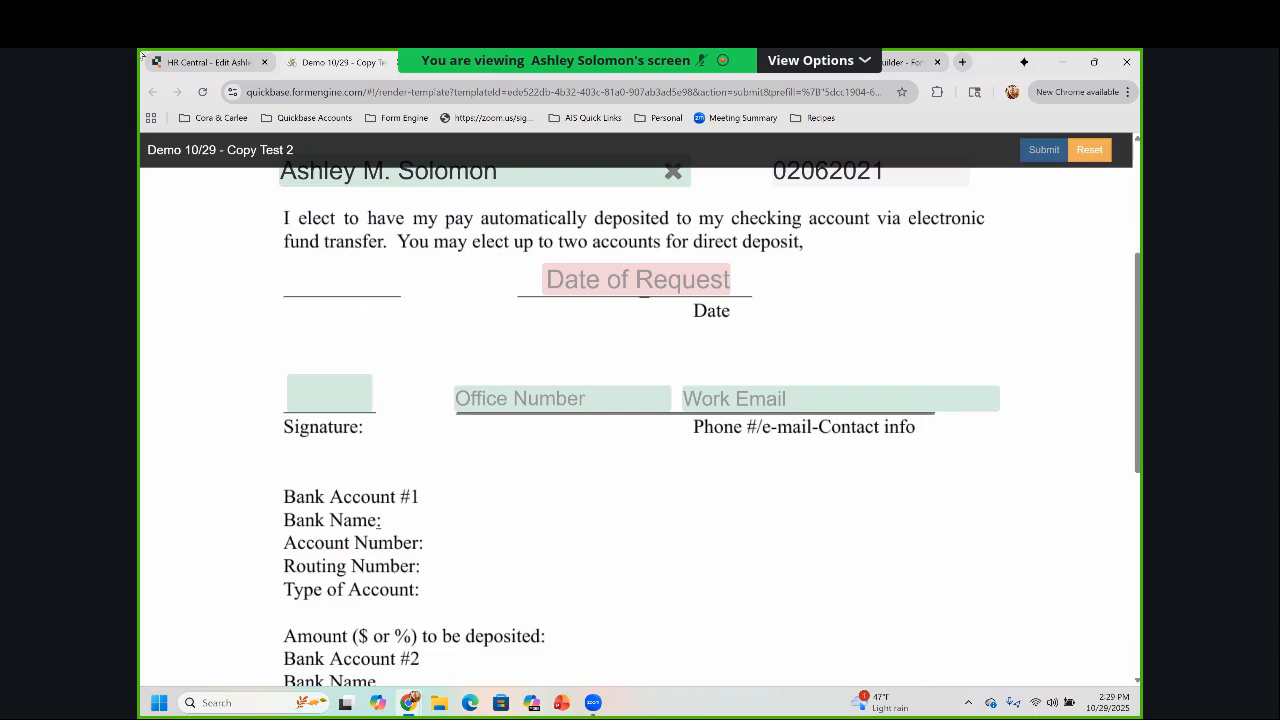
# Review the formulas of the ADD Demo 10/29 - Copy Test 1 and Demo 10/29 - Copy Test 1 (FE Form) fields in HR Central
pyautogui.click(205, 62)
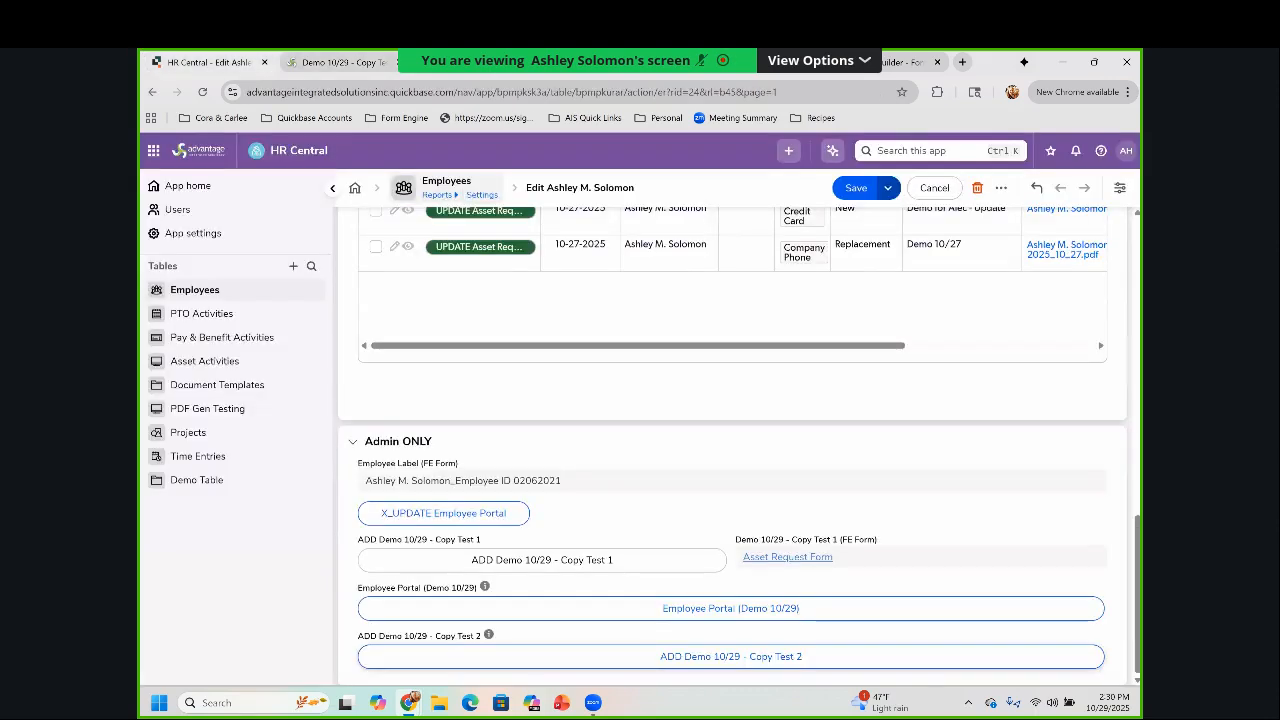
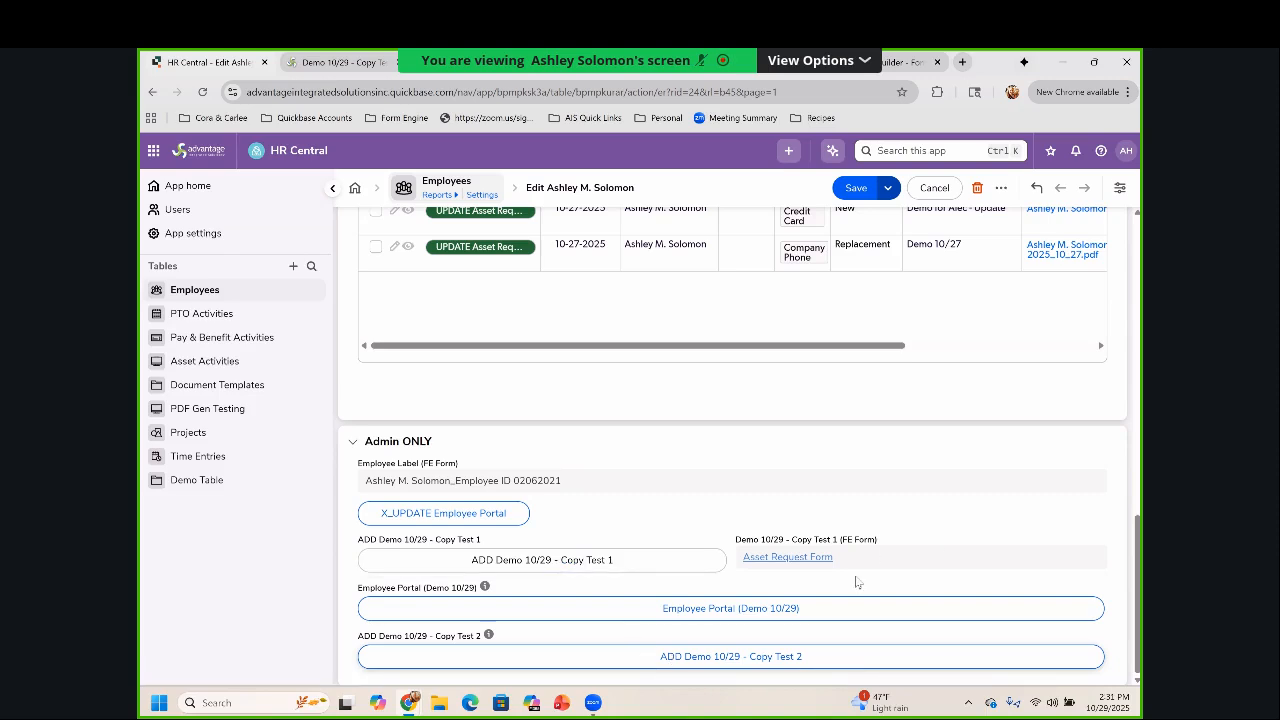
pyautogui.moveTo(408, 702)
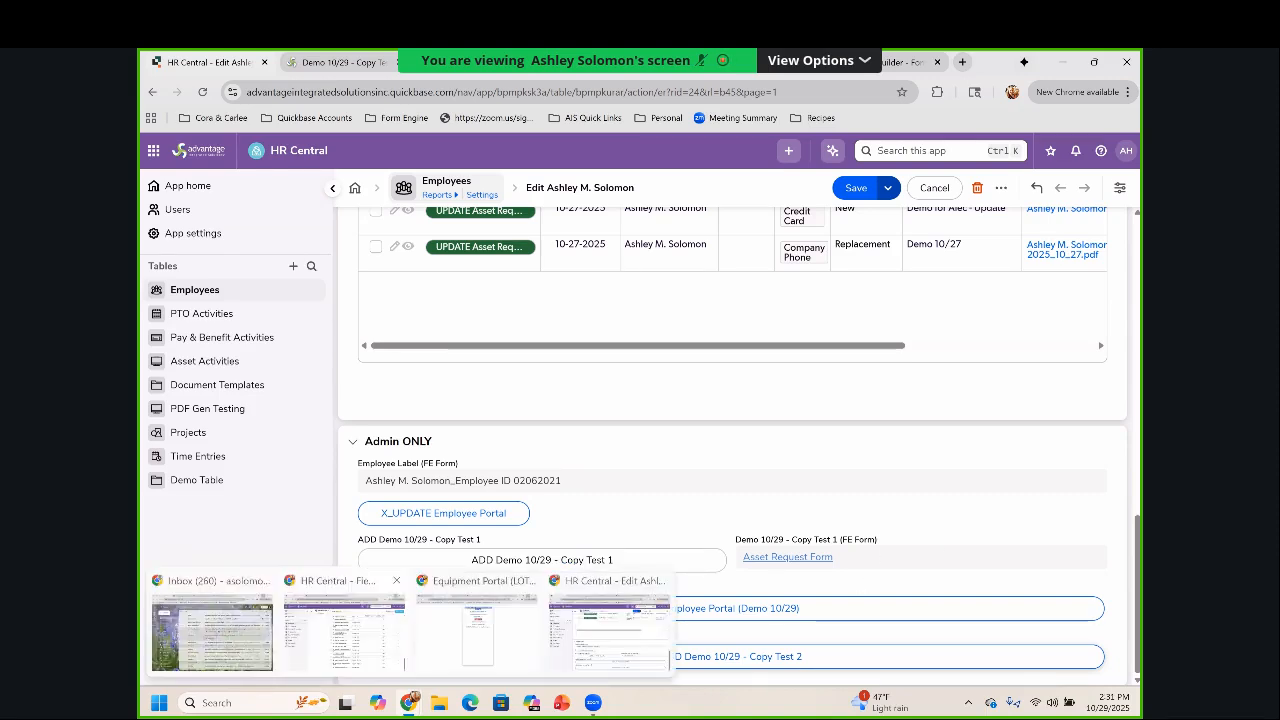
pyautogui.click(307, 657)
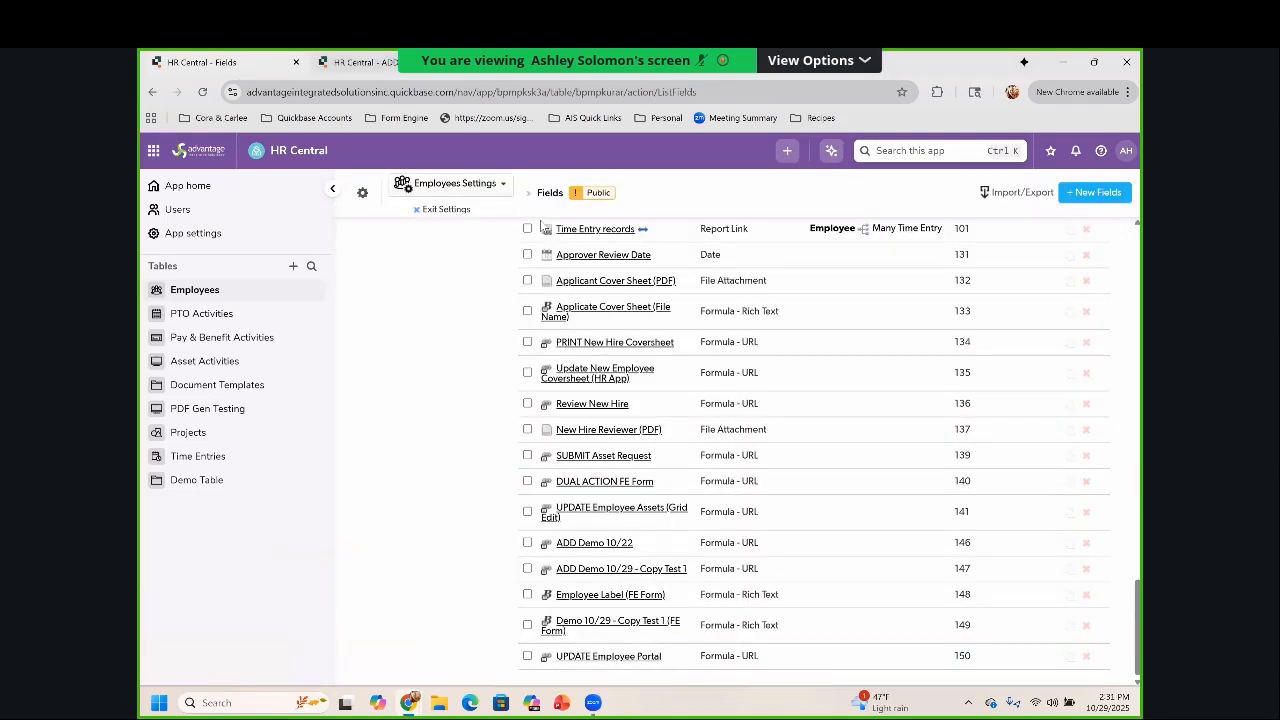
pyautogui.click(362, 62)
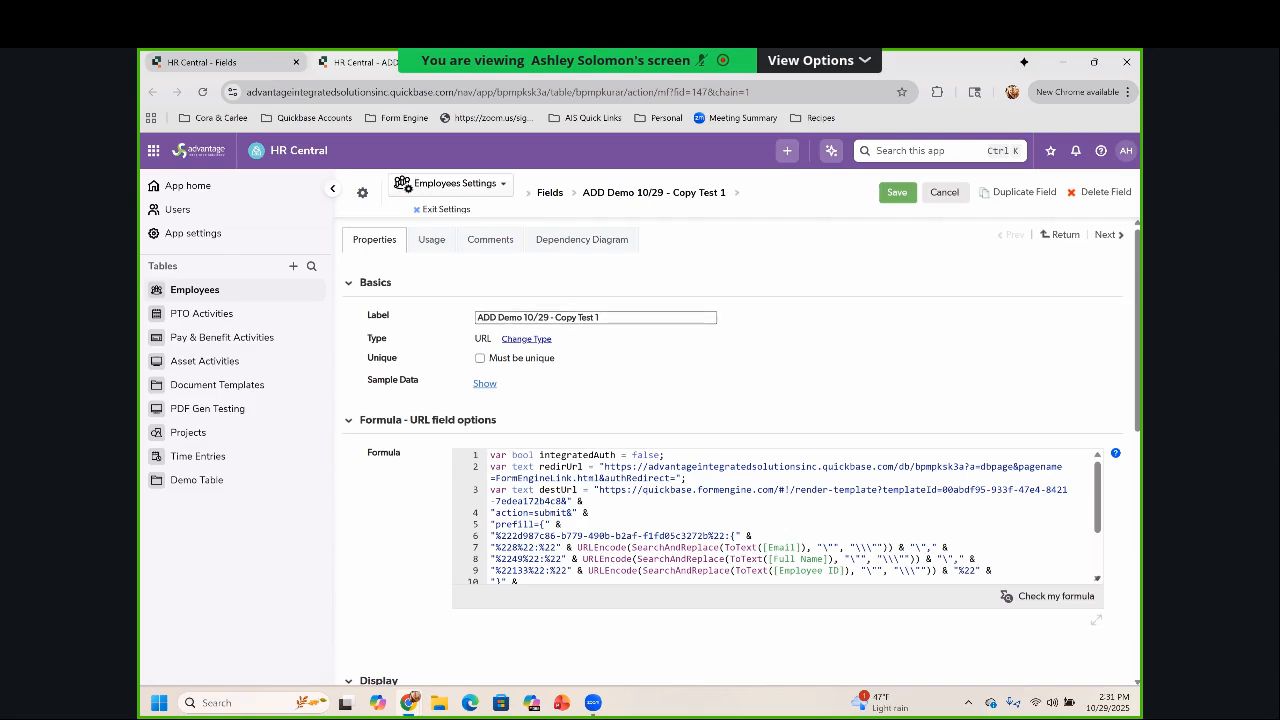
pyautogui.click(560, 62)
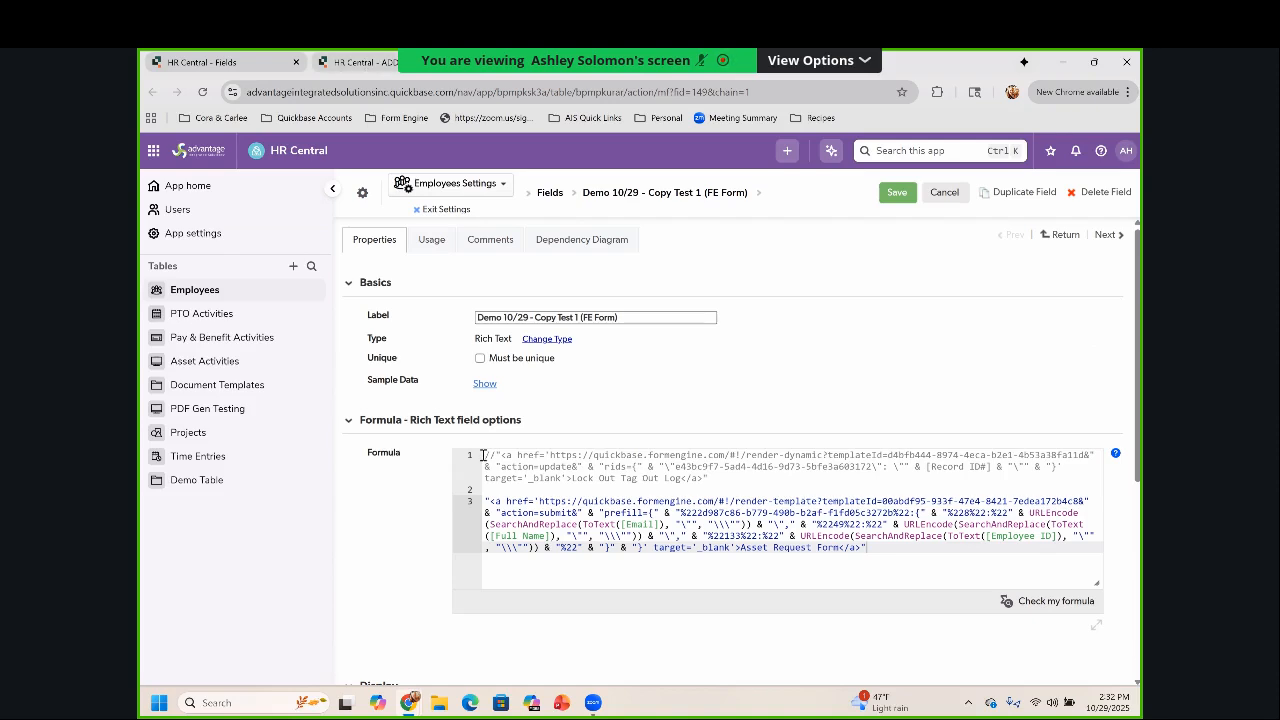
# Reload the Employees table's field list and compare the Demo 10/29 URL and rich text fields at its end
pyautogui.click(246, 65)
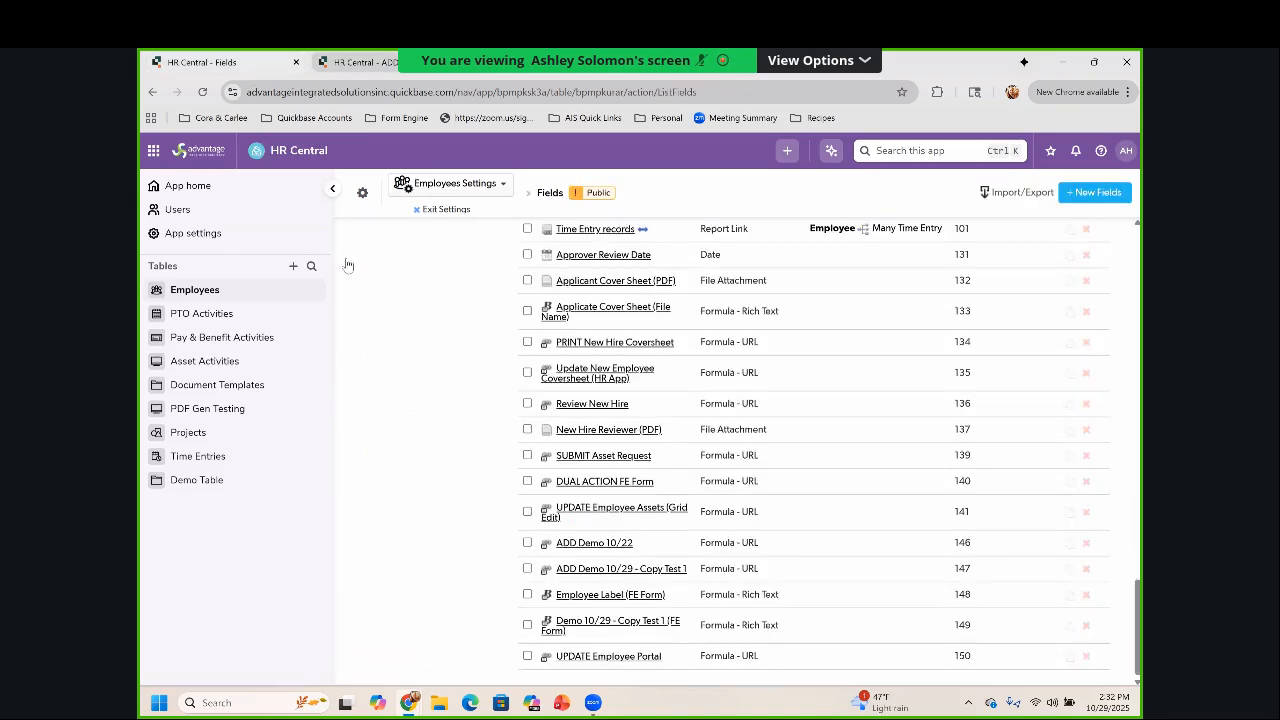
pyautogui.click(153, 90)
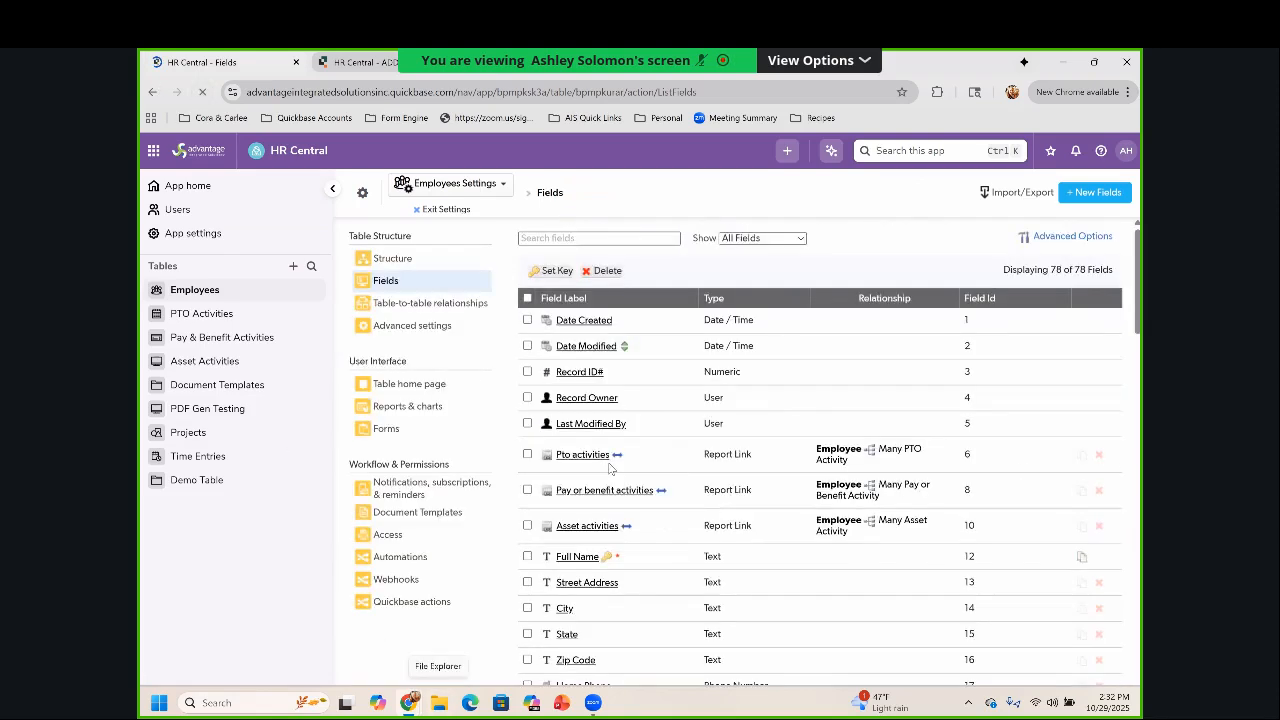
pyautogui.scroll(-8, 607, 476)
pyautogui.scroll(-1, 607, 476)
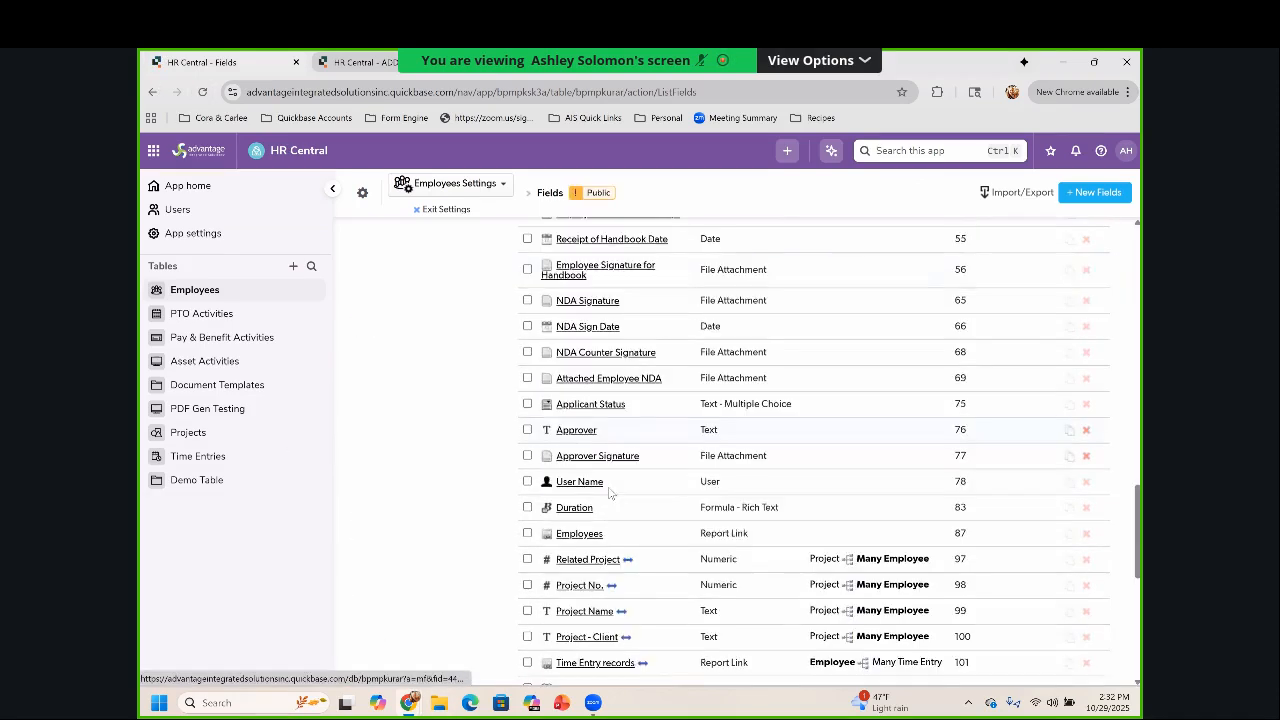
pyautogui.scroll(-10, 609, 492)
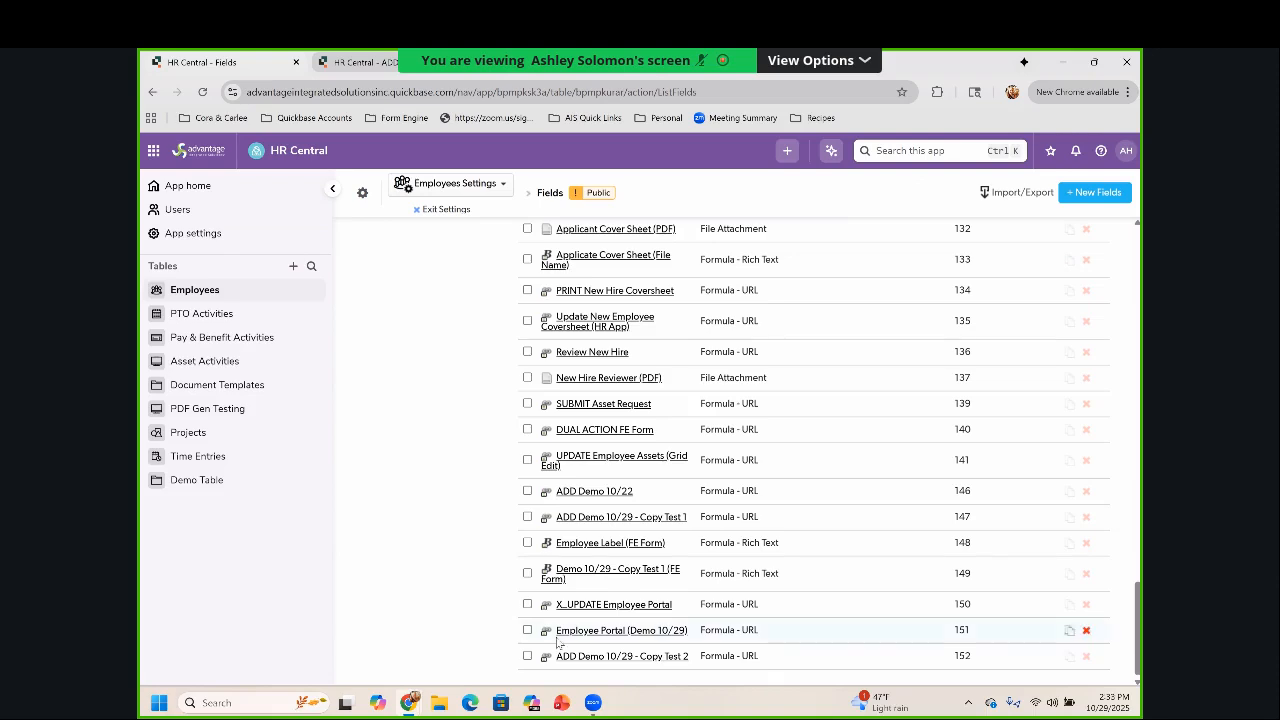
pyautogui.moveTo(558, 634)
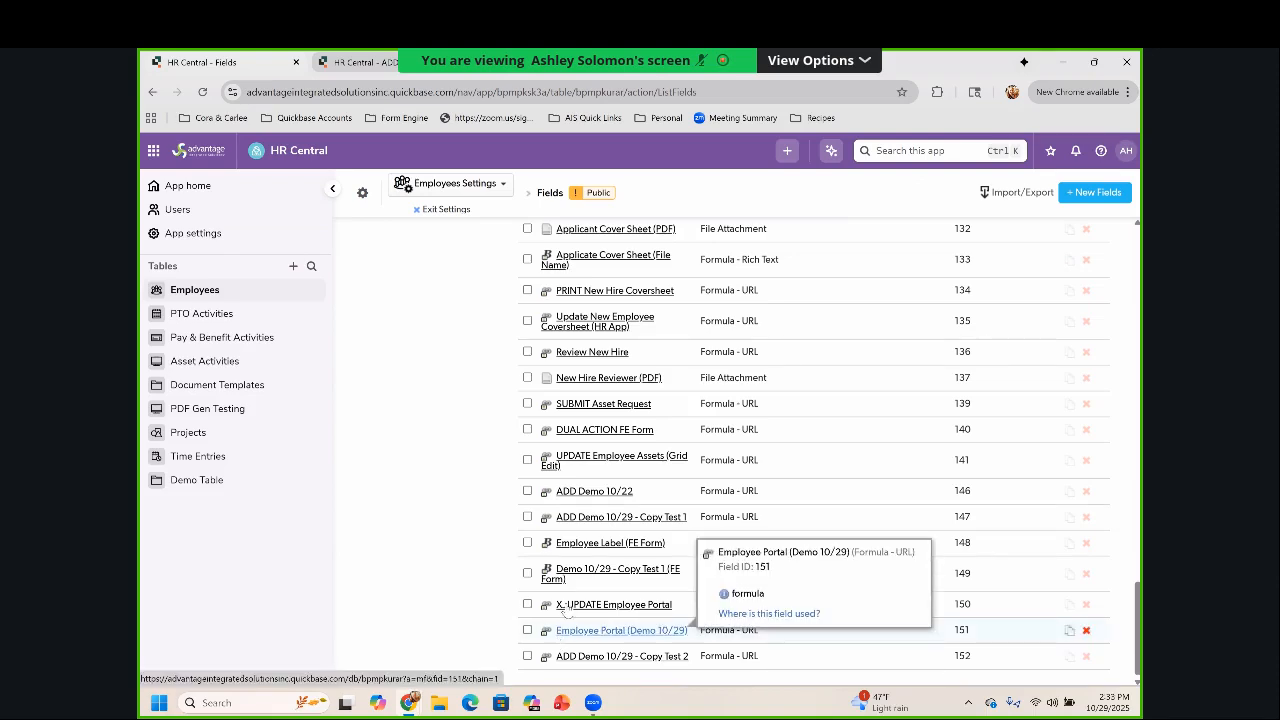
pyautogui.moveTo(572, 582)
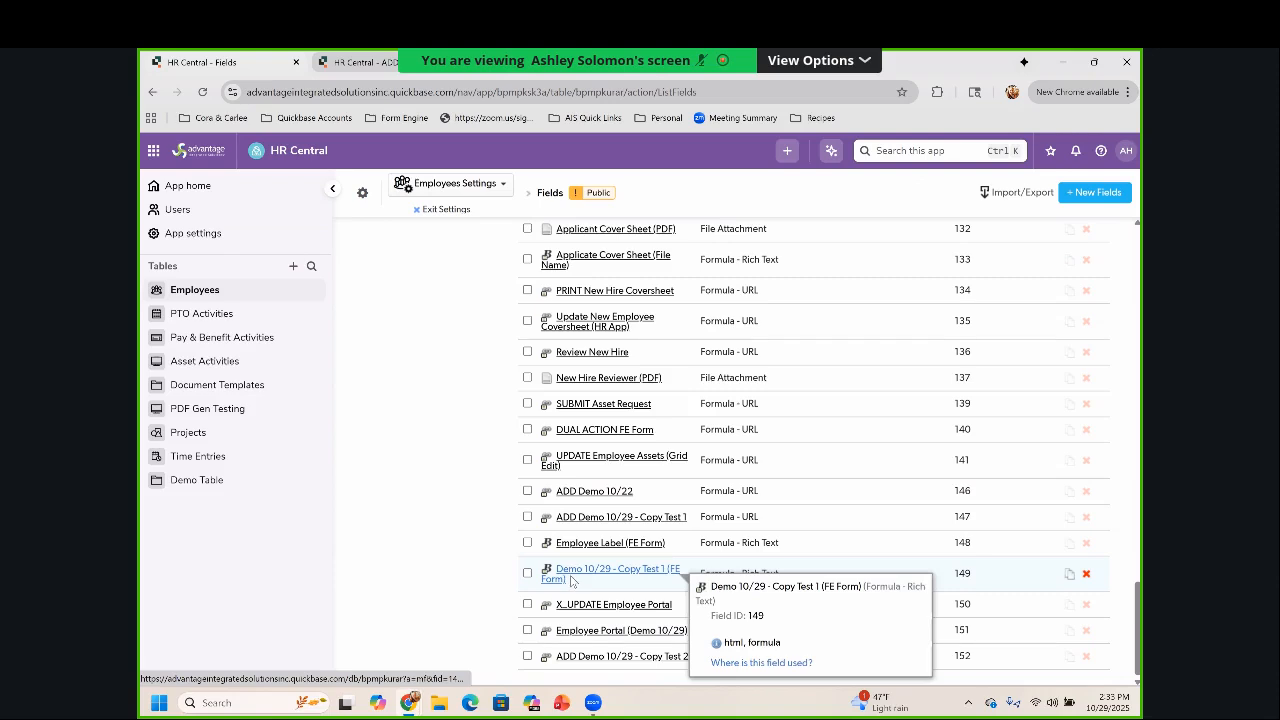
pyautogui.moveTo(561, 521)
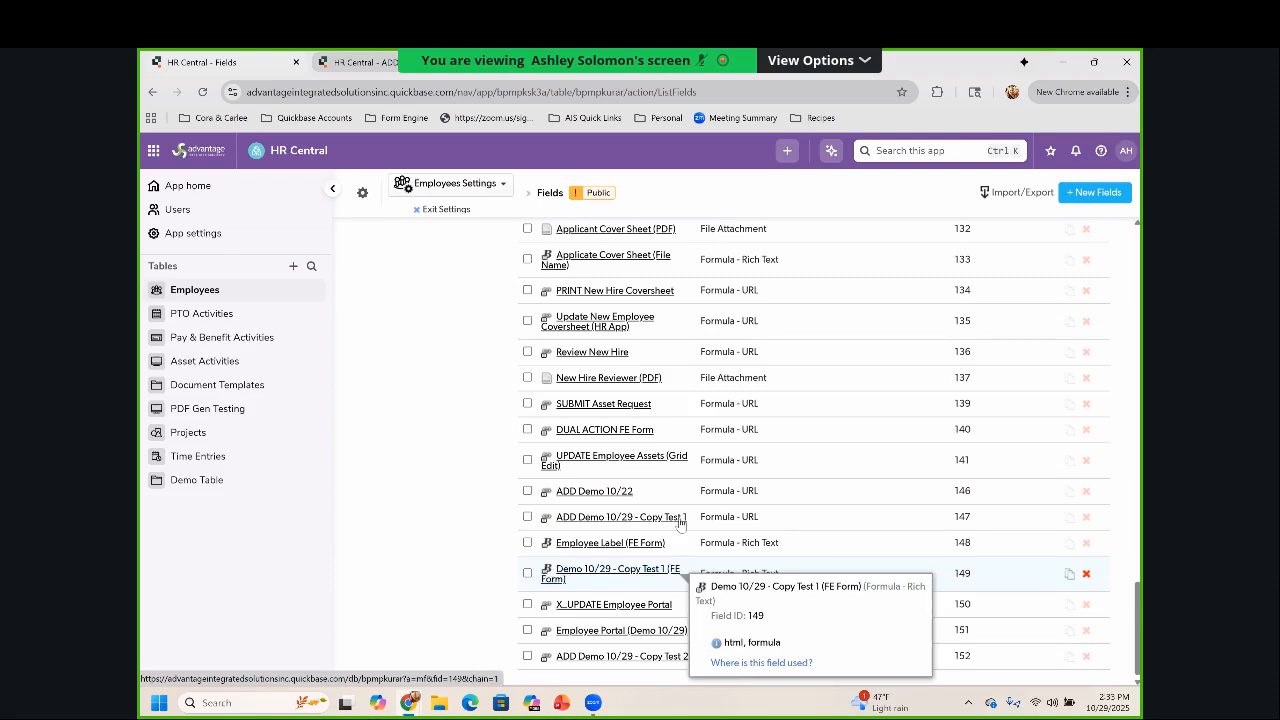
pyautogui.moveTo(680, 521)
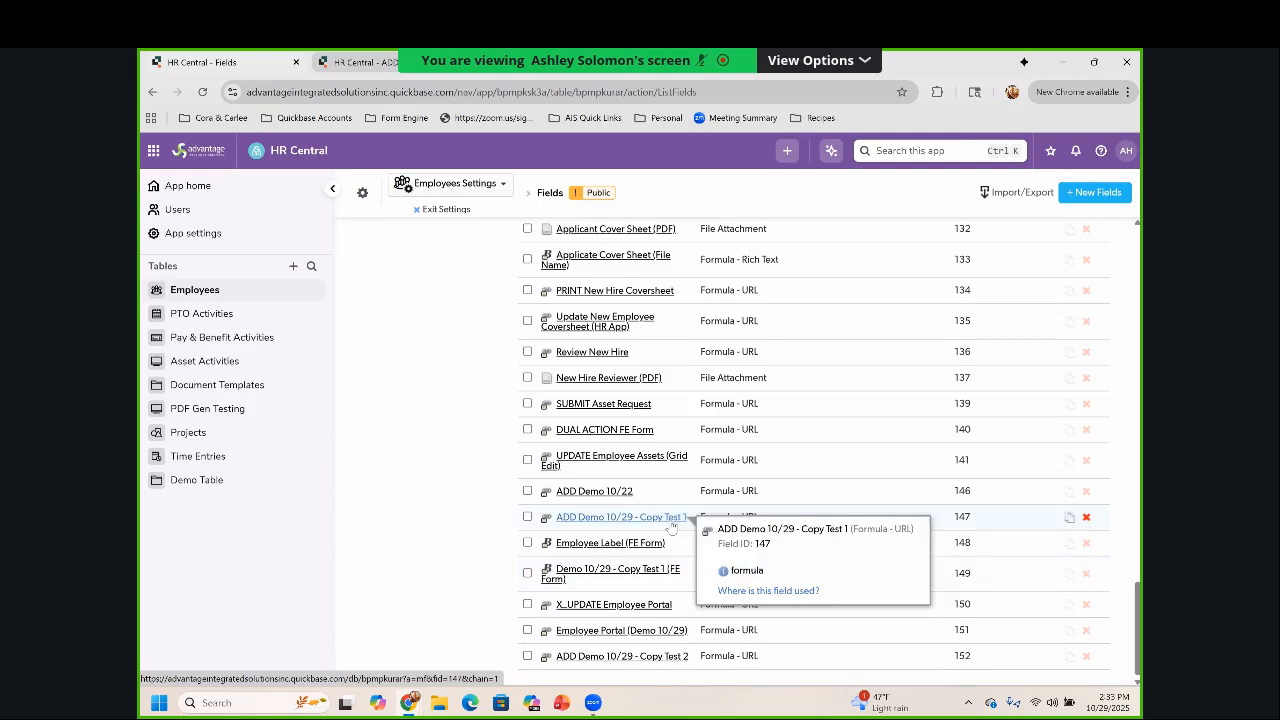
pyautogui.moveTo(670, 585)
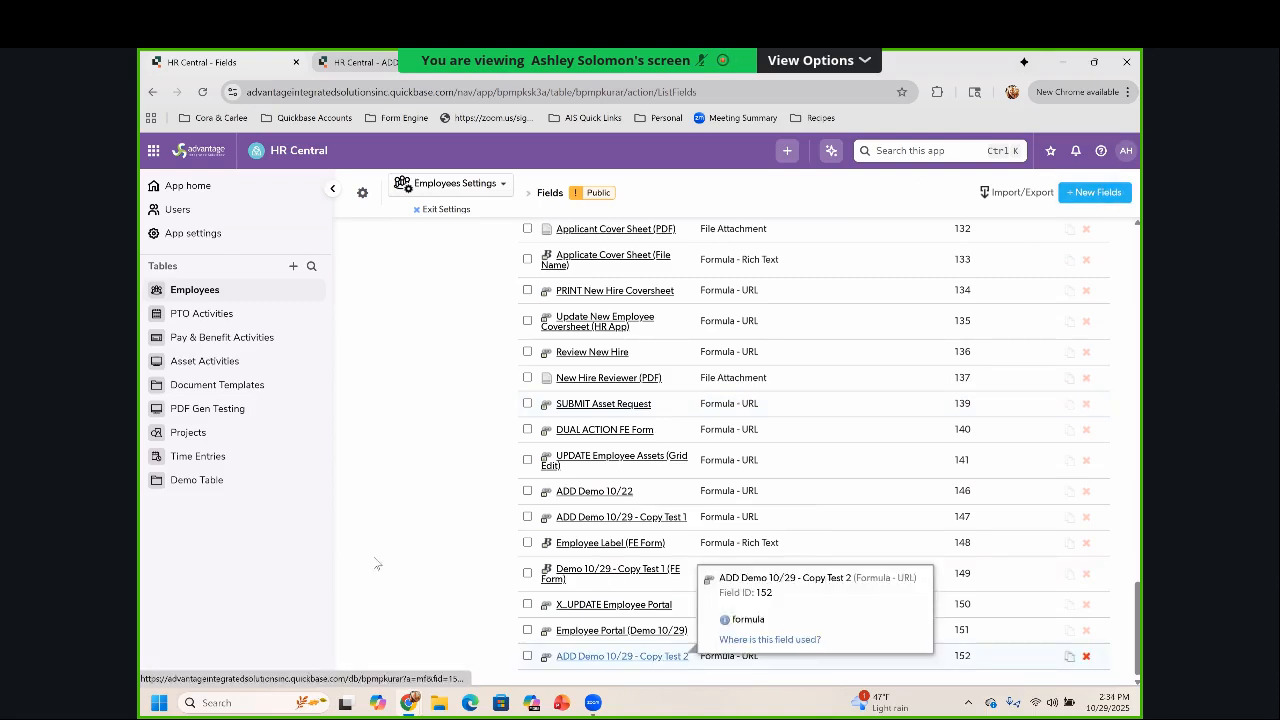
# Open the ADD Demo 10/29 - Copy Test 2 field in a new tab and copy "Demo 10/29 - Copy Test 2" from its label
pyautogui.rightClick(592, 655)
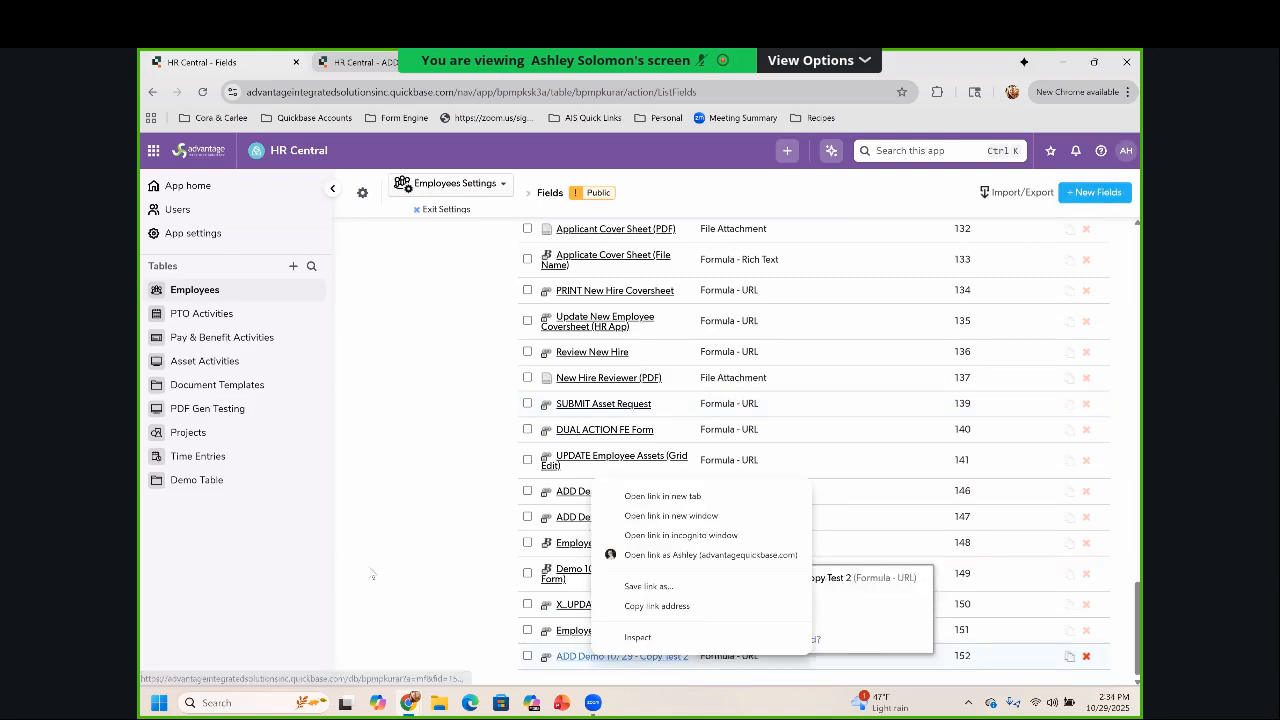
pyautogui.click(662, 495)
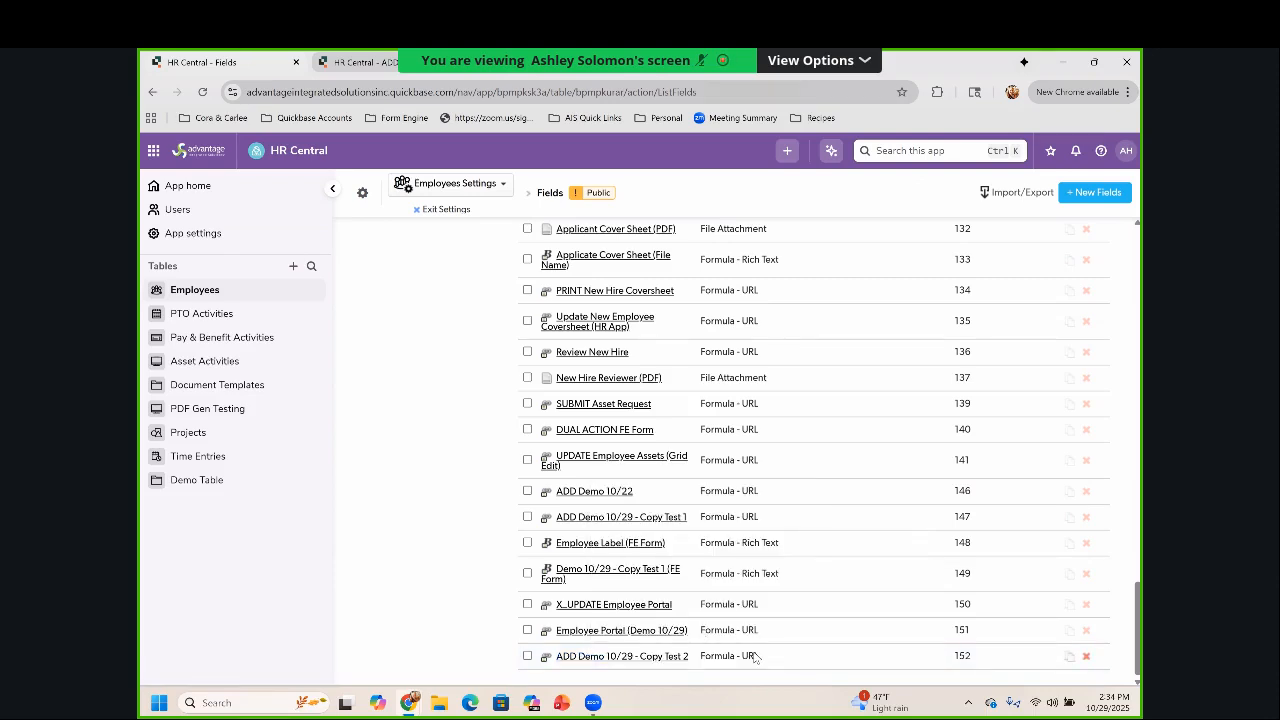
pyautogui.click(365, 62)
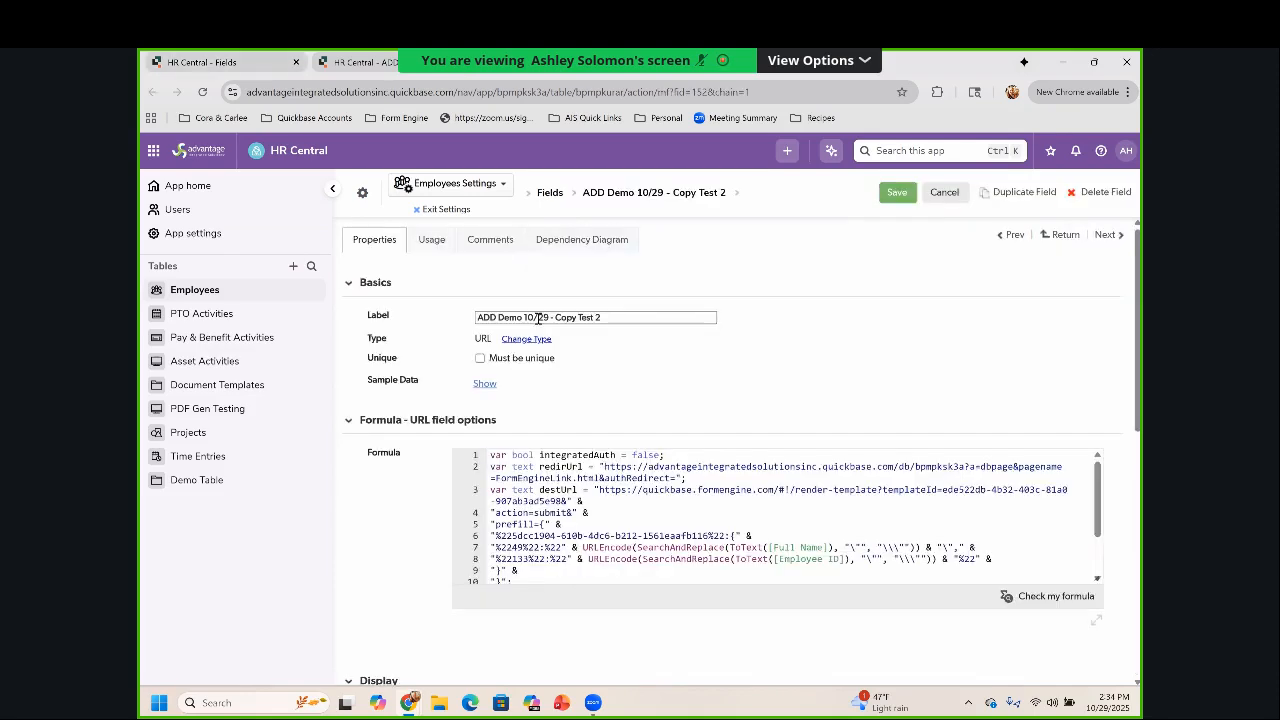
pyautogui.click(538, 318)
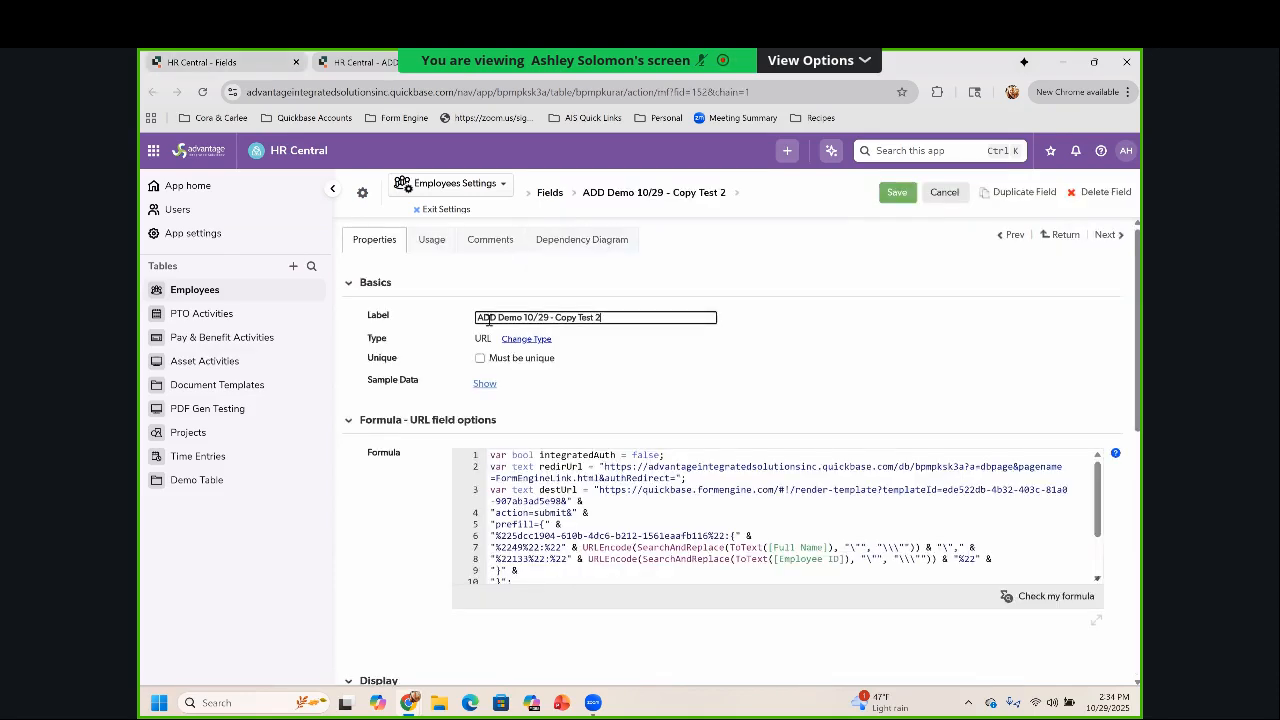
pyautogui.moveTo(601, 318); pyautogui.dragTo(502, 316)
pyautogui.hotkey('ctrl', 'c')
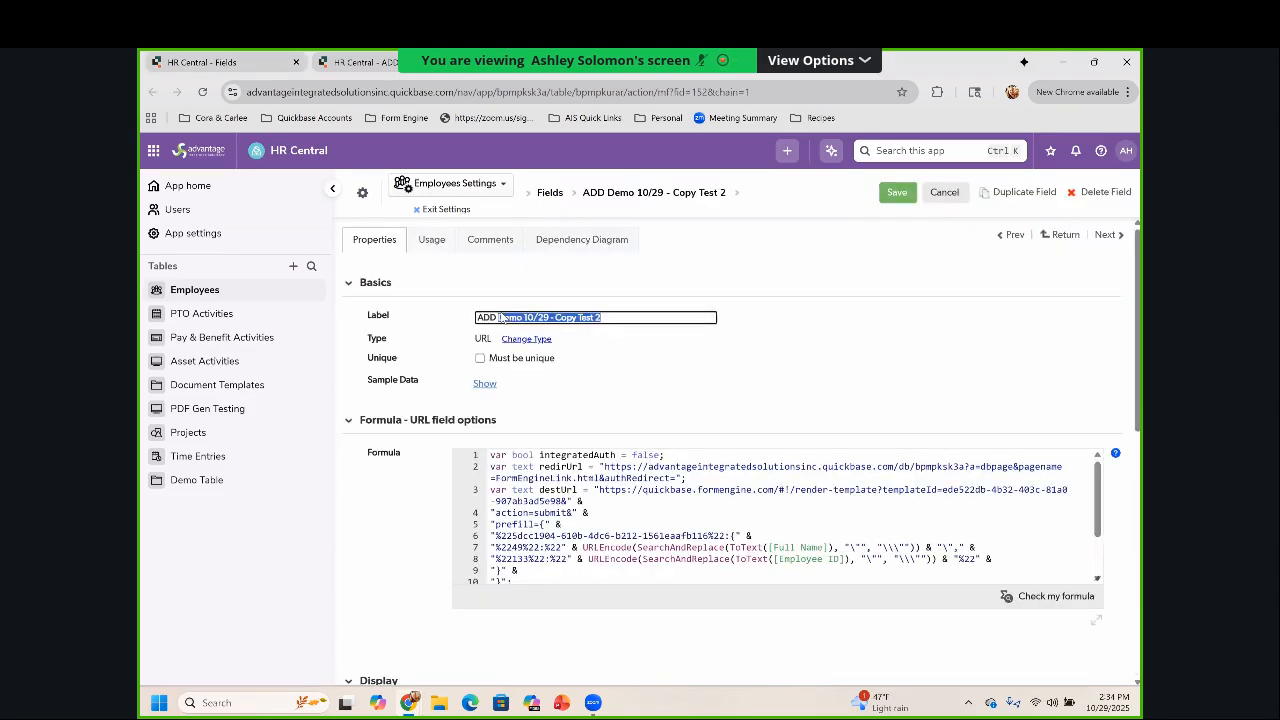
# Add a Formula - rich text field labelled "Demo 10/29 - Copy Test 2 (FE Form)" to the Employees table
pyautogui.click(222, 62)
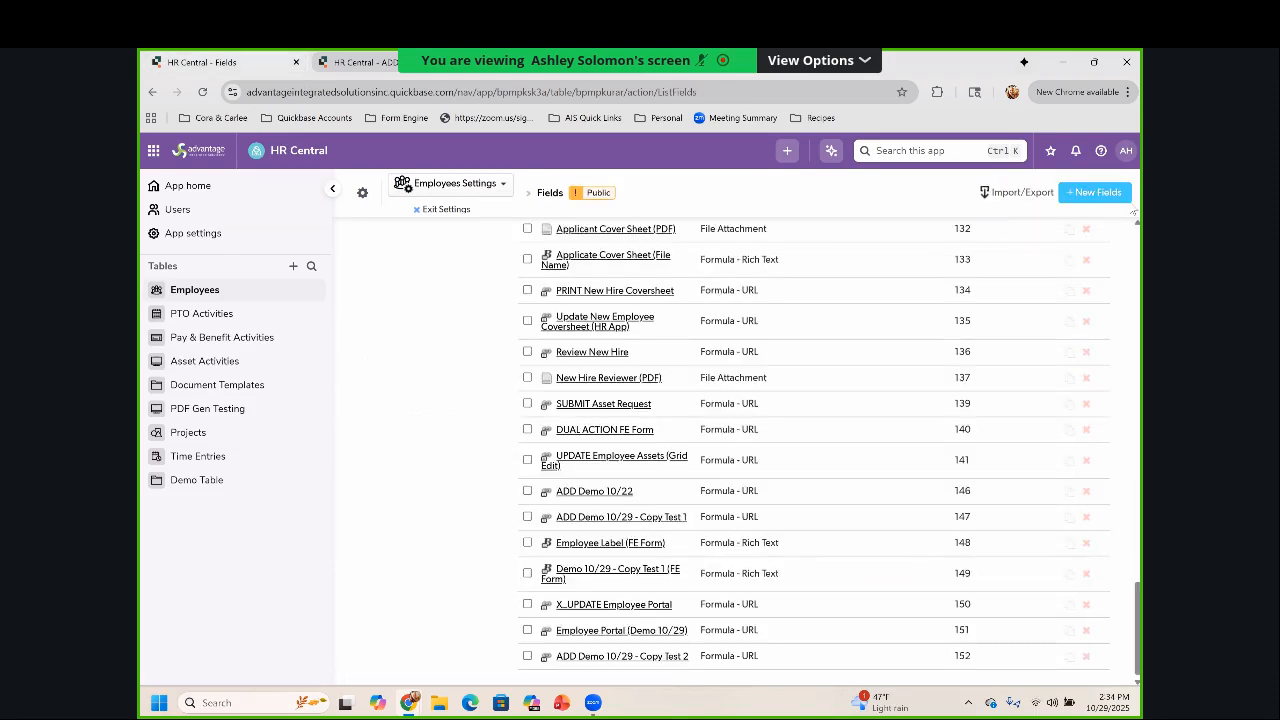
pyautogui.click(1104, 196)
pyautogui.click(743, 333)
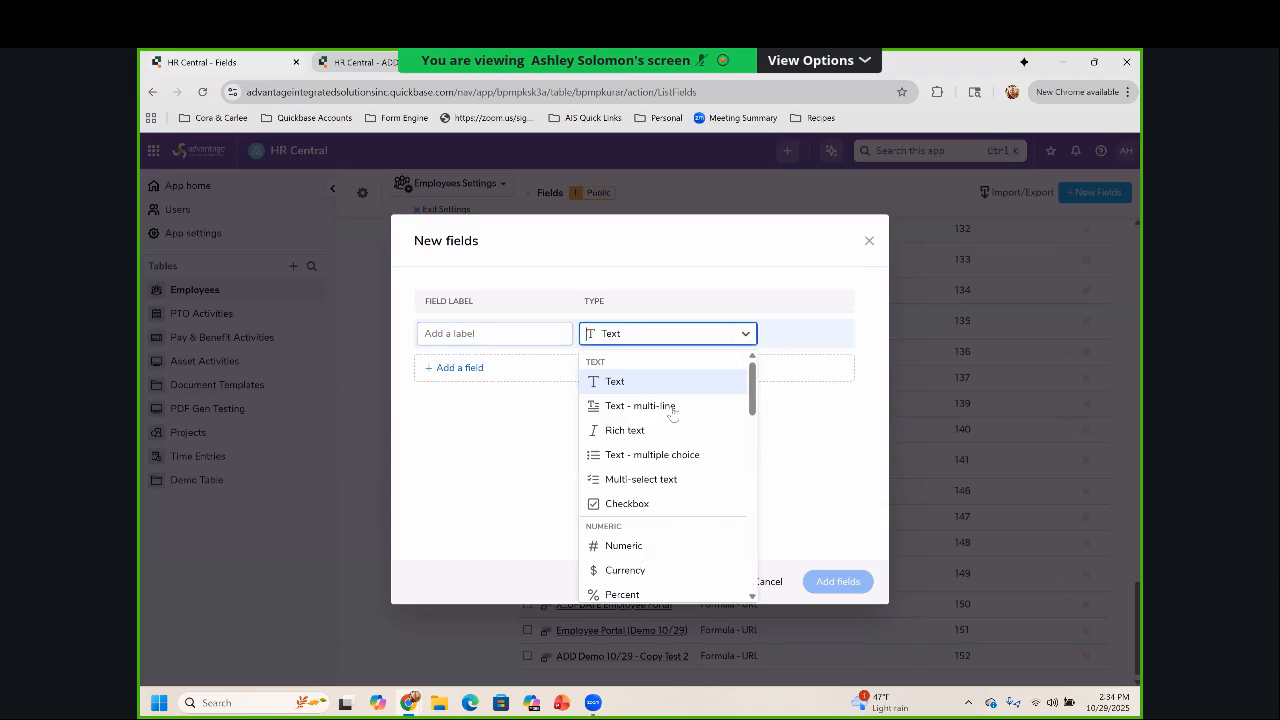
pyautogui.scroll(-5, 672, 420)
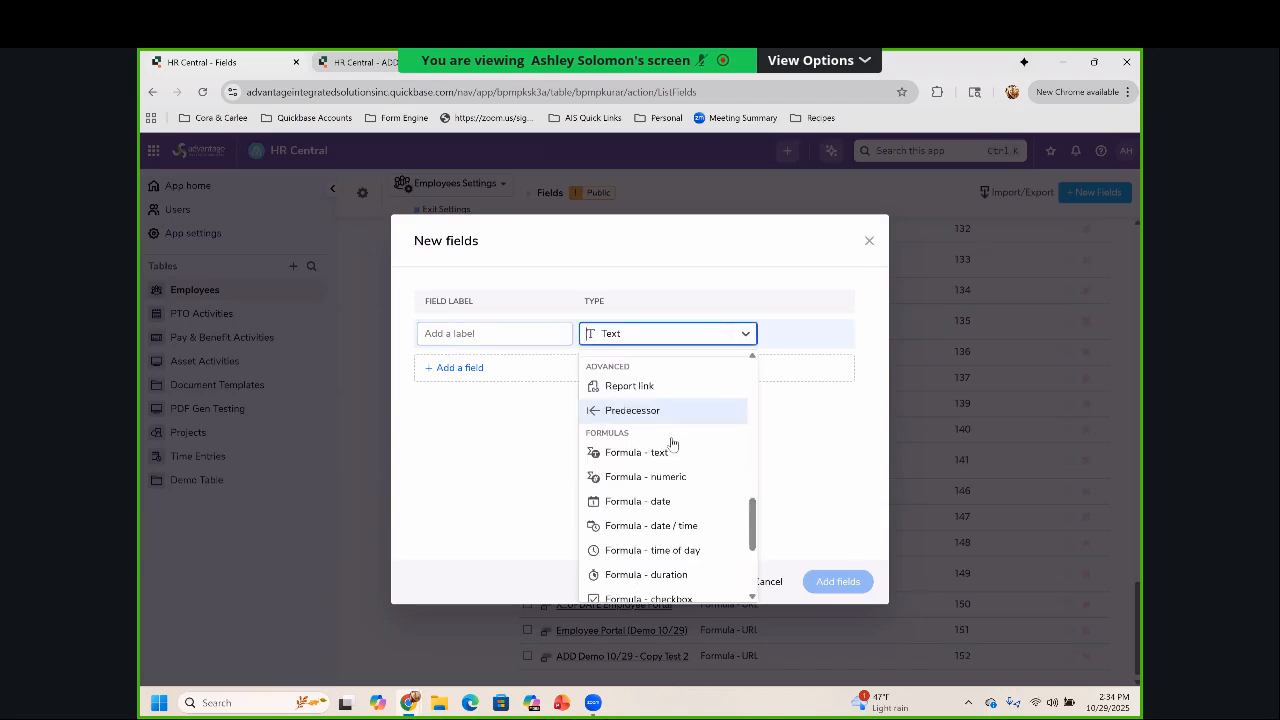
pyautogui.scroll(-3, 672, 445)
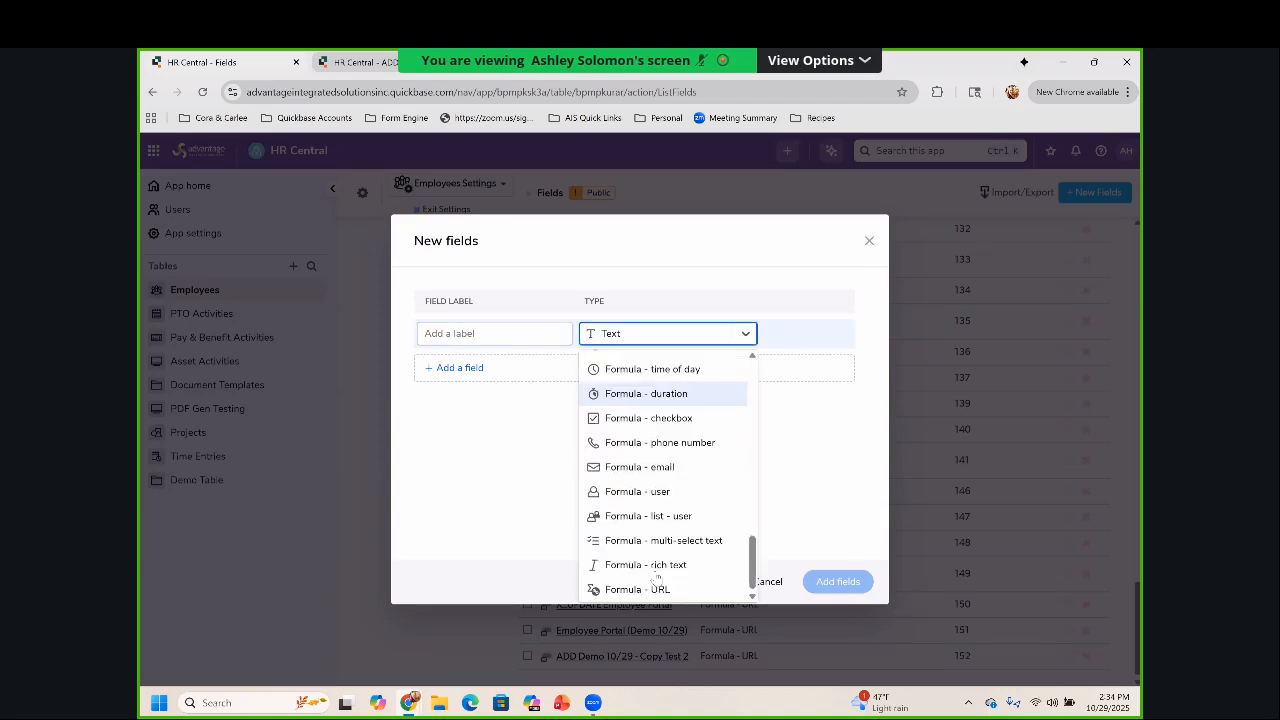
pyautogui.click(506, 328)
pyautogui.hotkey('ctrl', 'v')
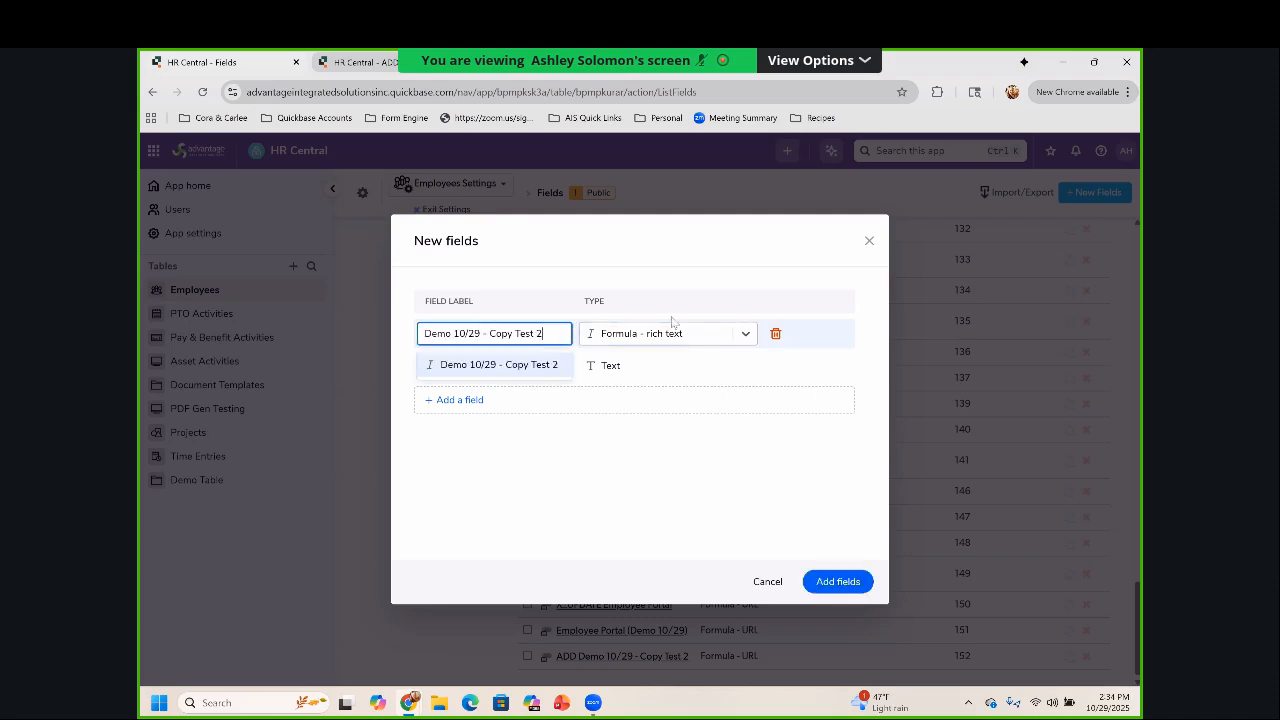
pyautogui.write('(FE')
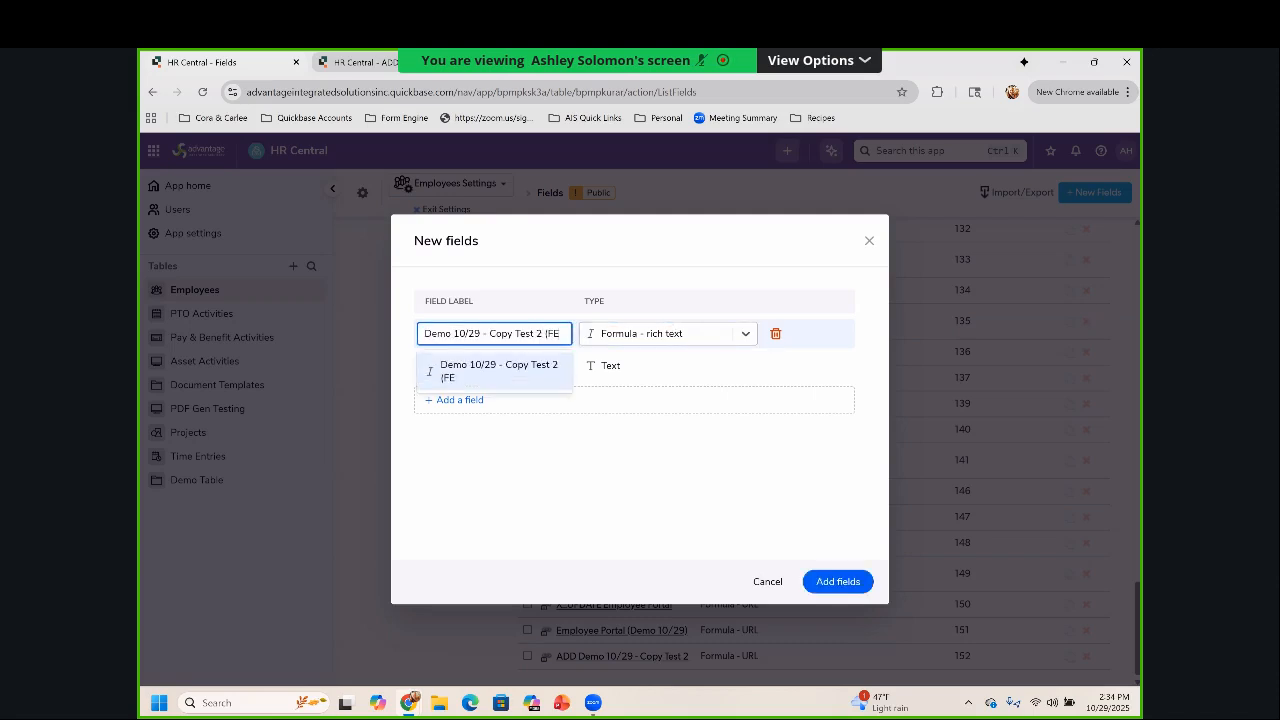
pyautogui.write(' Form')
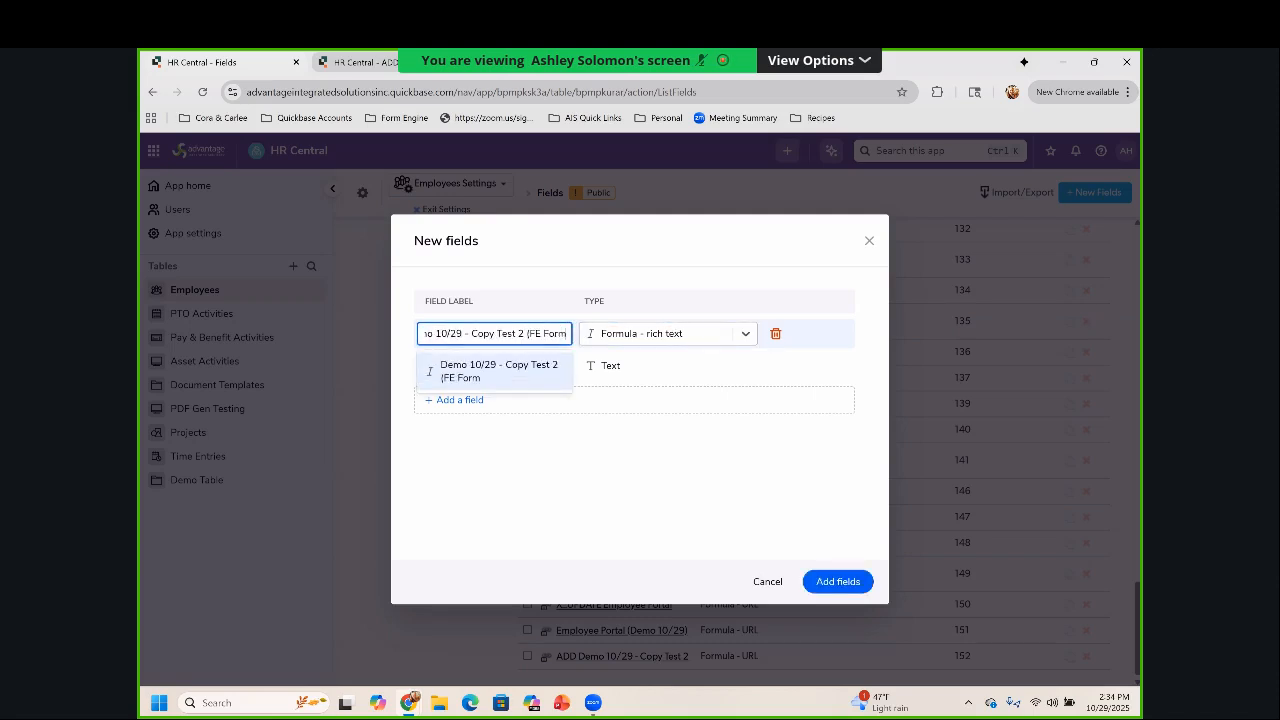
pyautogui.write(')')
pyautogui.press('Return')
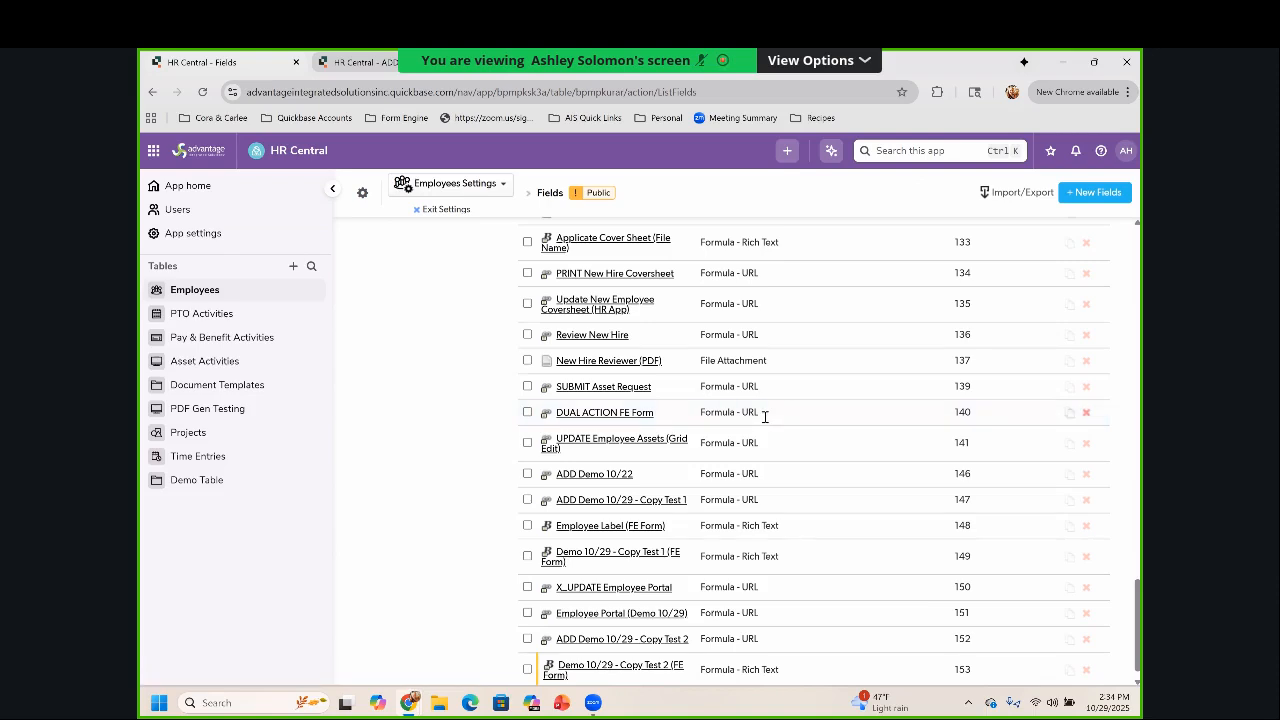
# Open the Demo 10/29 - Copy Test 2 (FE Form) field in a new tab and copy the Asset Request Form link formula from Copy Test 1 (FE Form) into it
pyautogui.scroll(-1, 620, 600)
pyautogui.rightClick(566, 650)
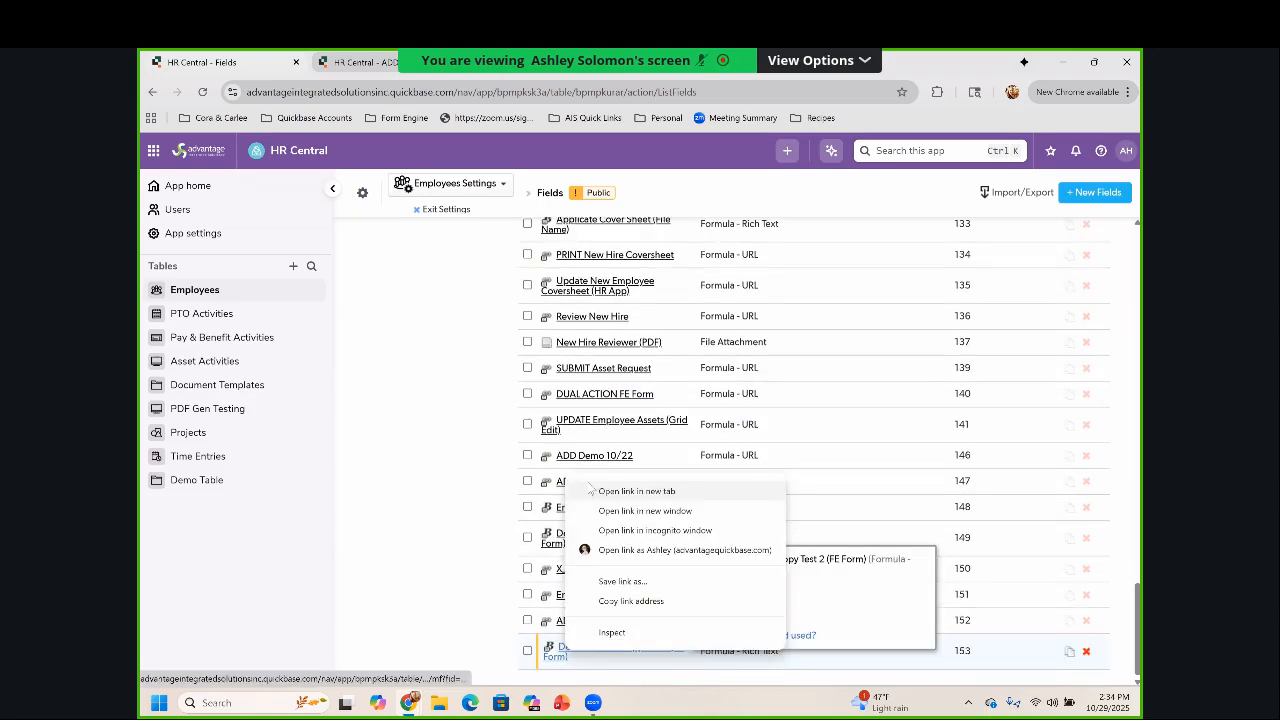
pyautogui.click(602, 491)
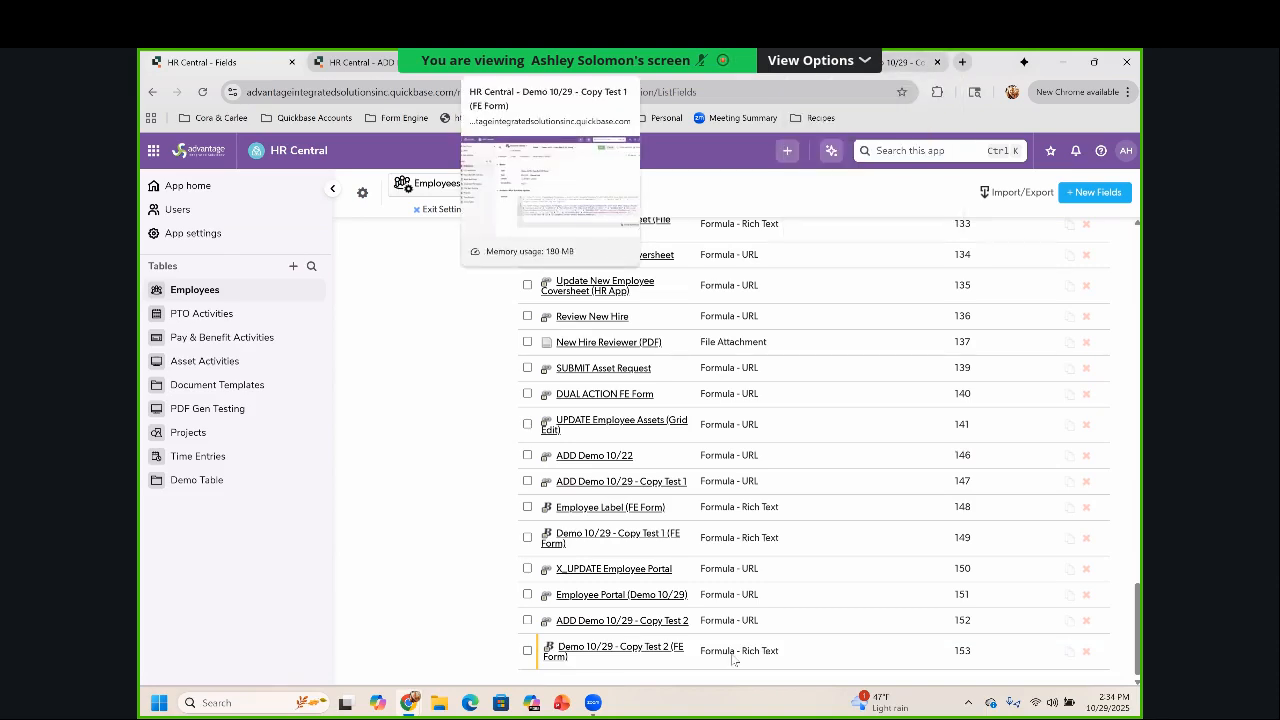
pyautogui.click(548, 62)
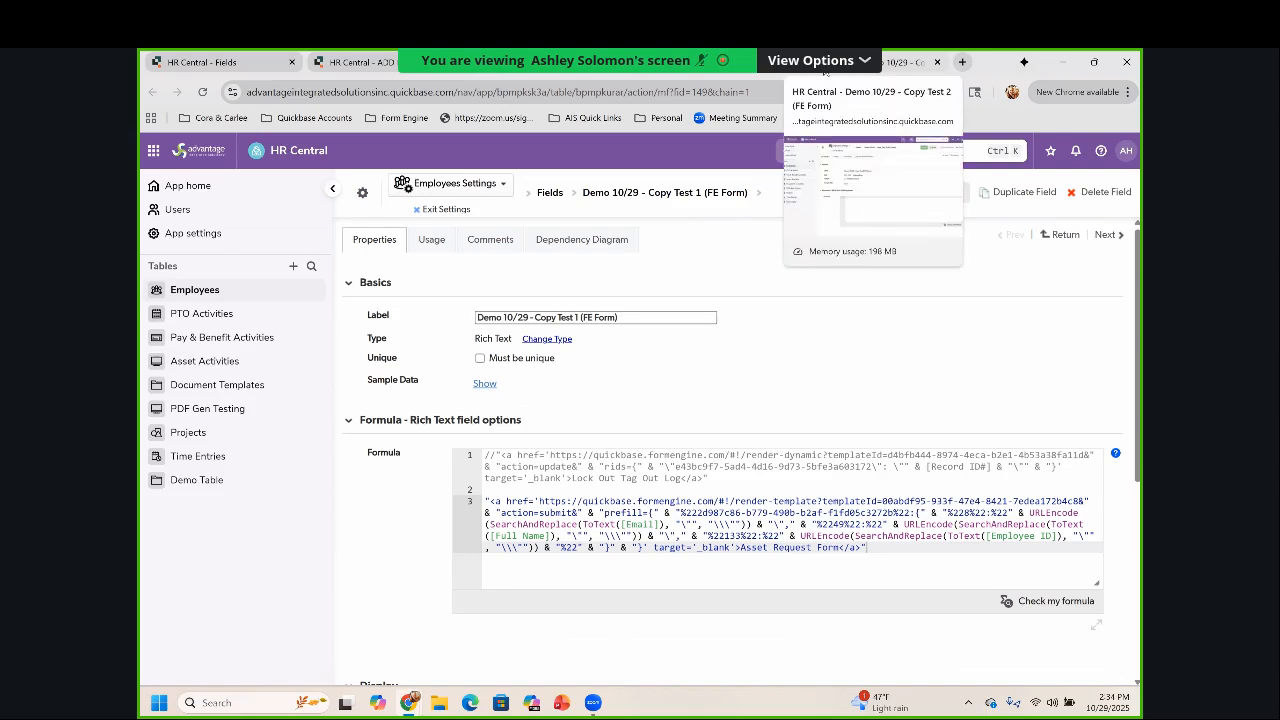
pyautogui.click(531, 501)
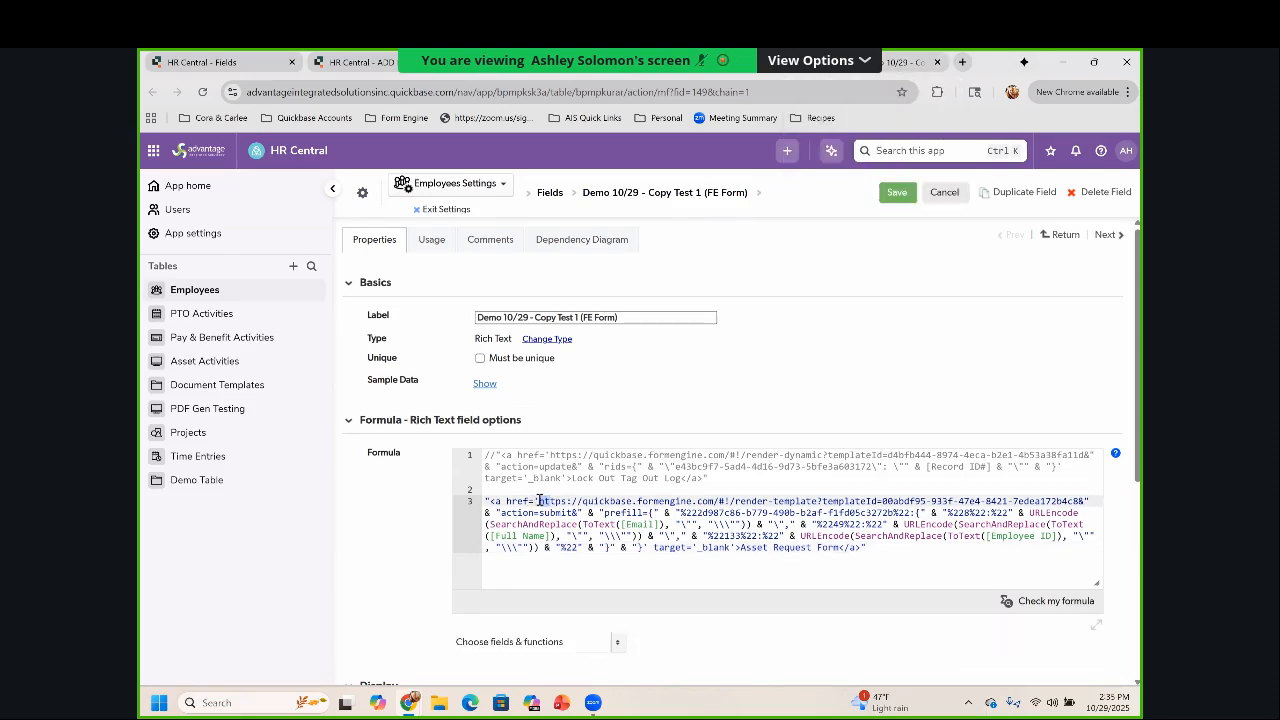
pyautogui.moveTo(541, 501); pyautogui.dragTo(625, 549)
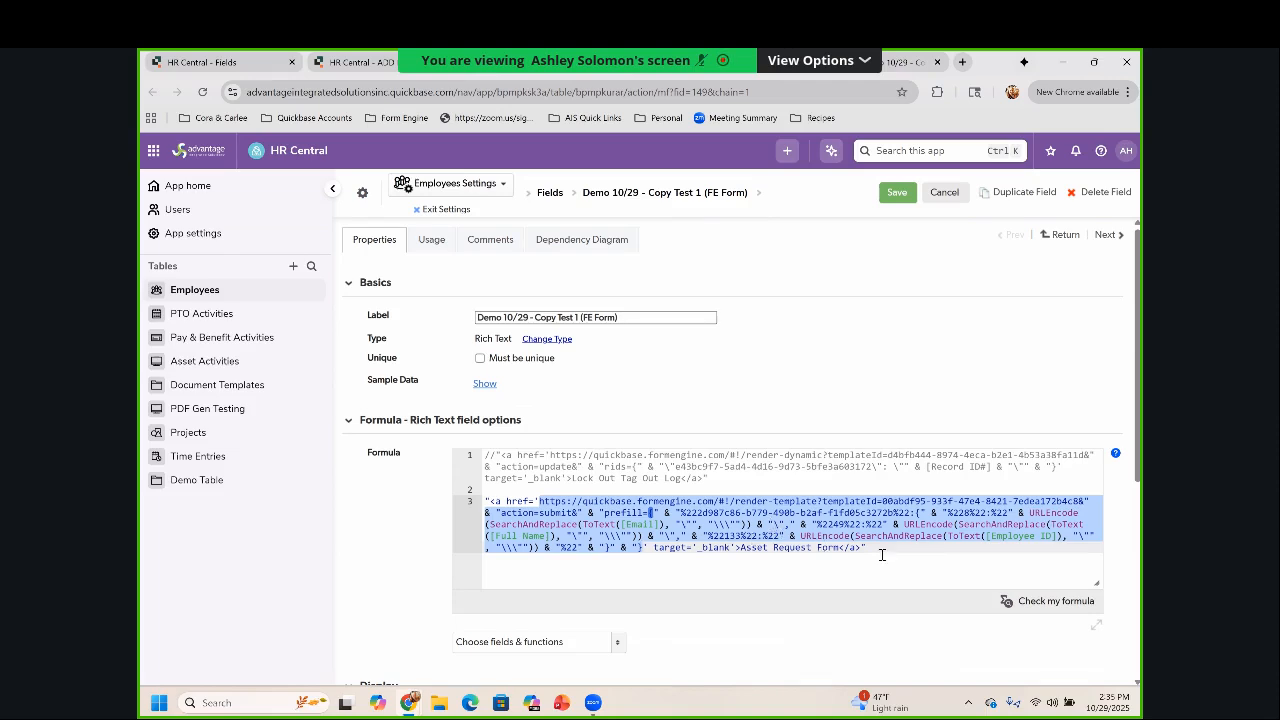
pyautogui.moveTo(882, 555); pyautogui.dragTo(486, 508)
pyautogui.hotkey('ctrl', 'c')
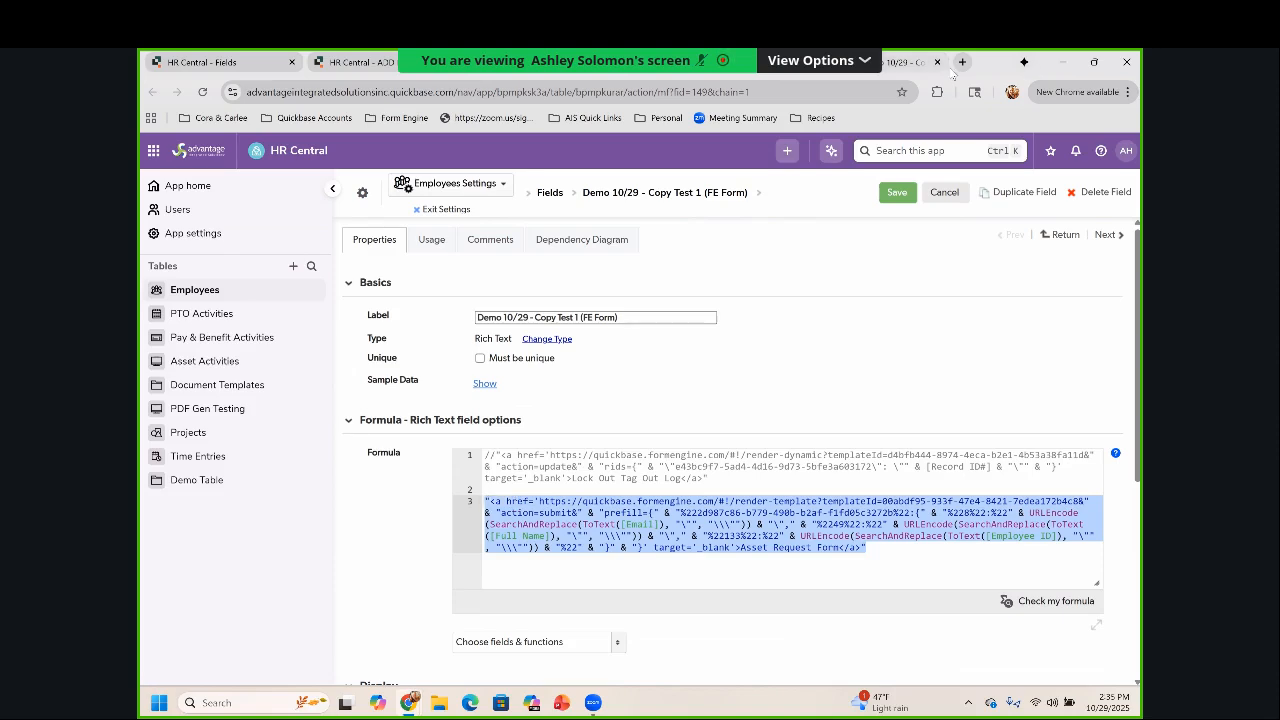
pyautogui.click(905, 65)
pyautogui.hotkey('ctrl', 'v')
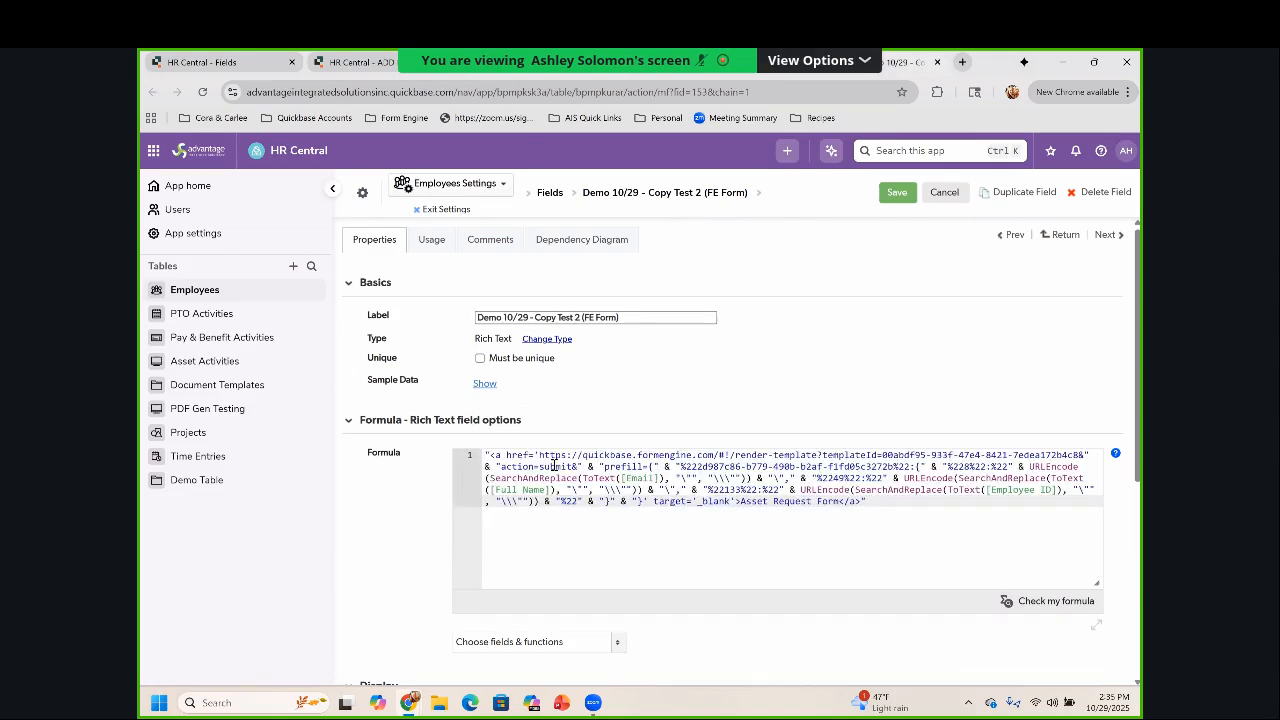
# In the ADD Demo 10/29 - Copy Test 2 formula, copy everything from the redirUrl web address through the closing brace of the prefill string
pyautogui.scroll(-4, 734, 314)
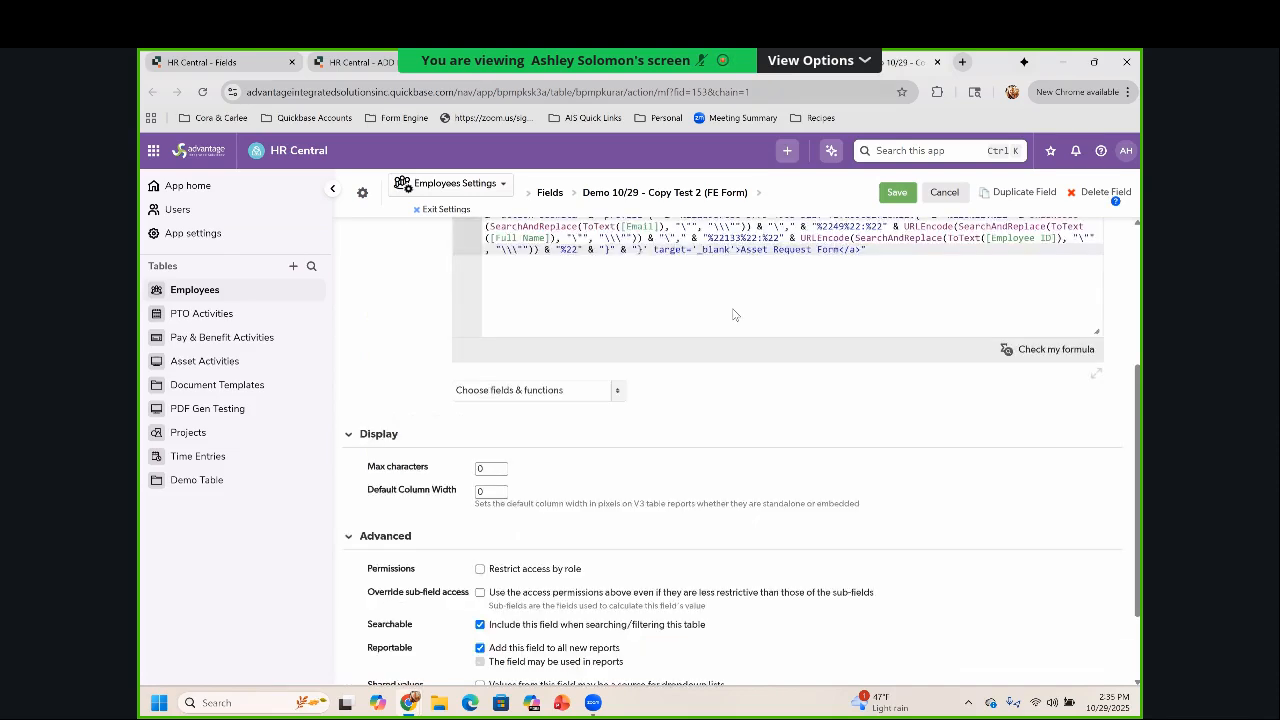
pyautogui.click(415, 62)
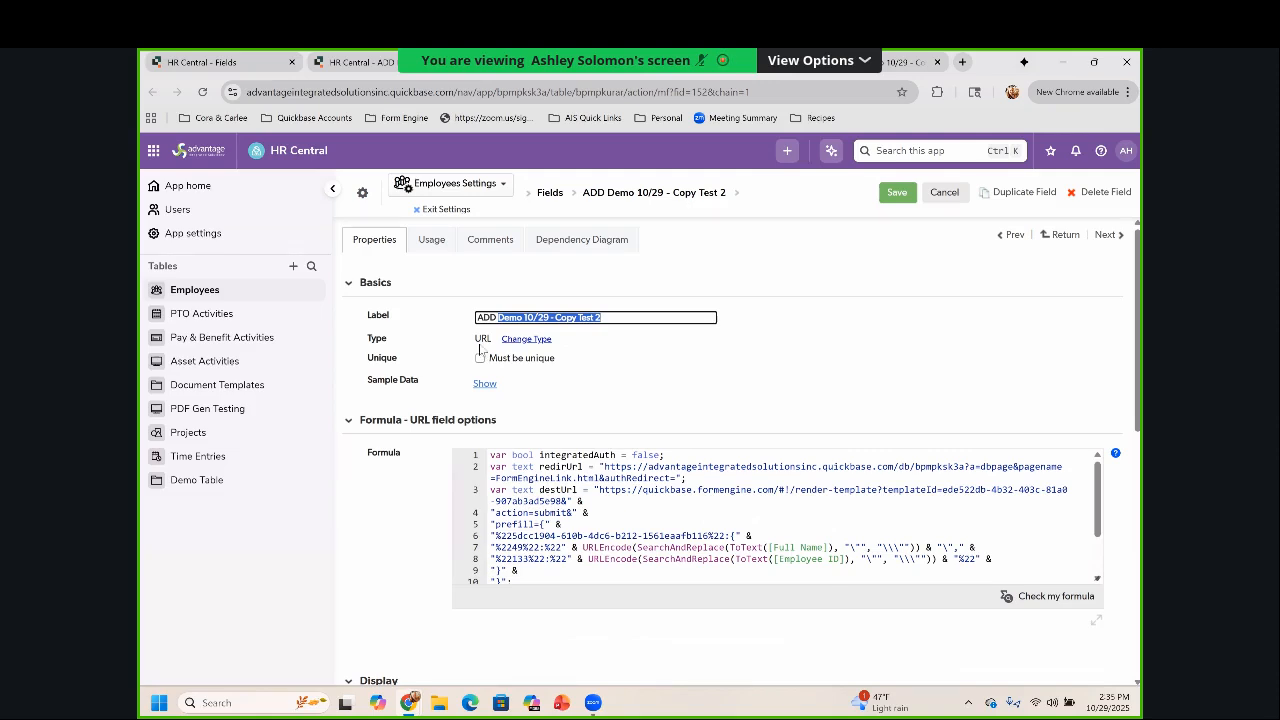
pyautogui.scroll(-1, 505, 565)
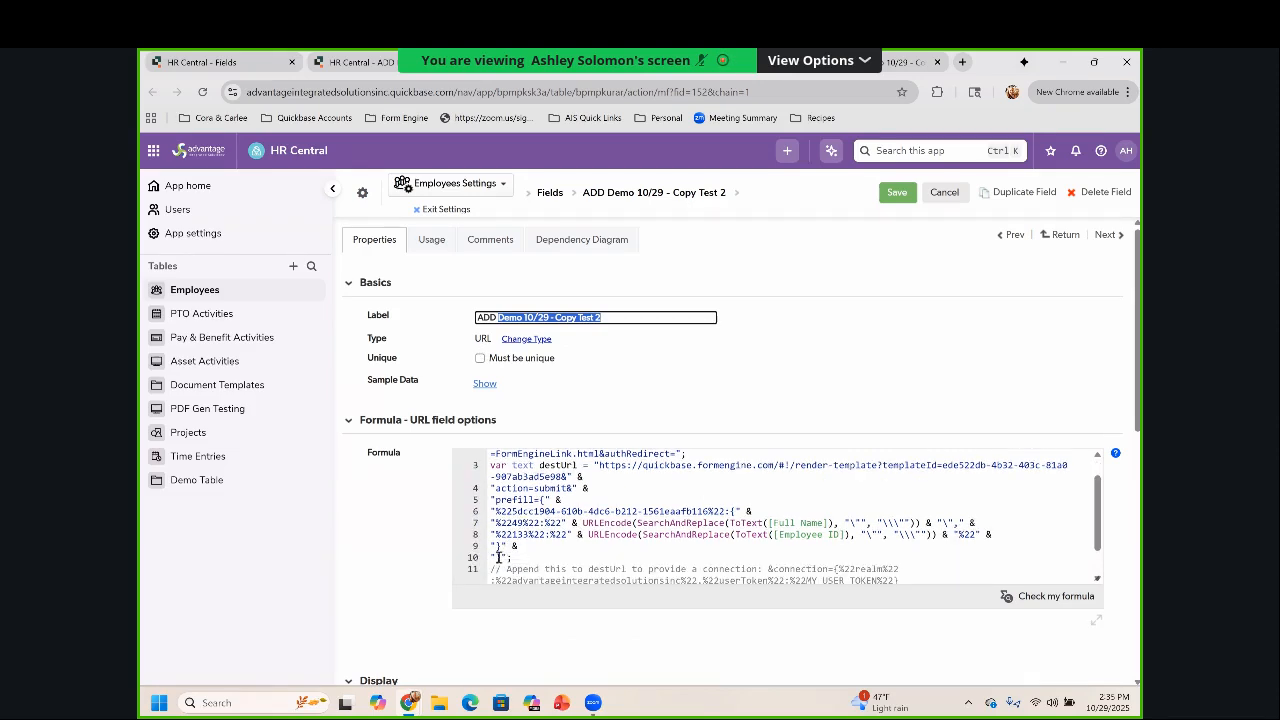
pyautogui.scroll(1, 513, 489)
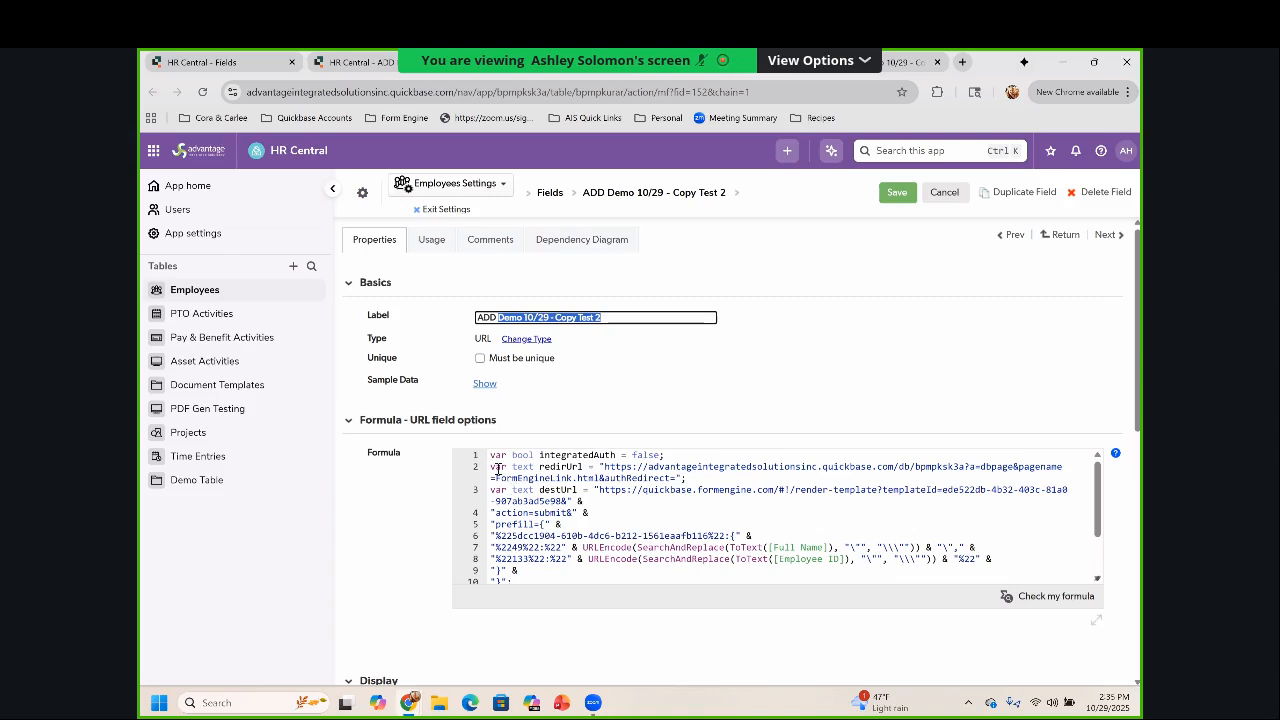
pyautogui.click(604, 466)
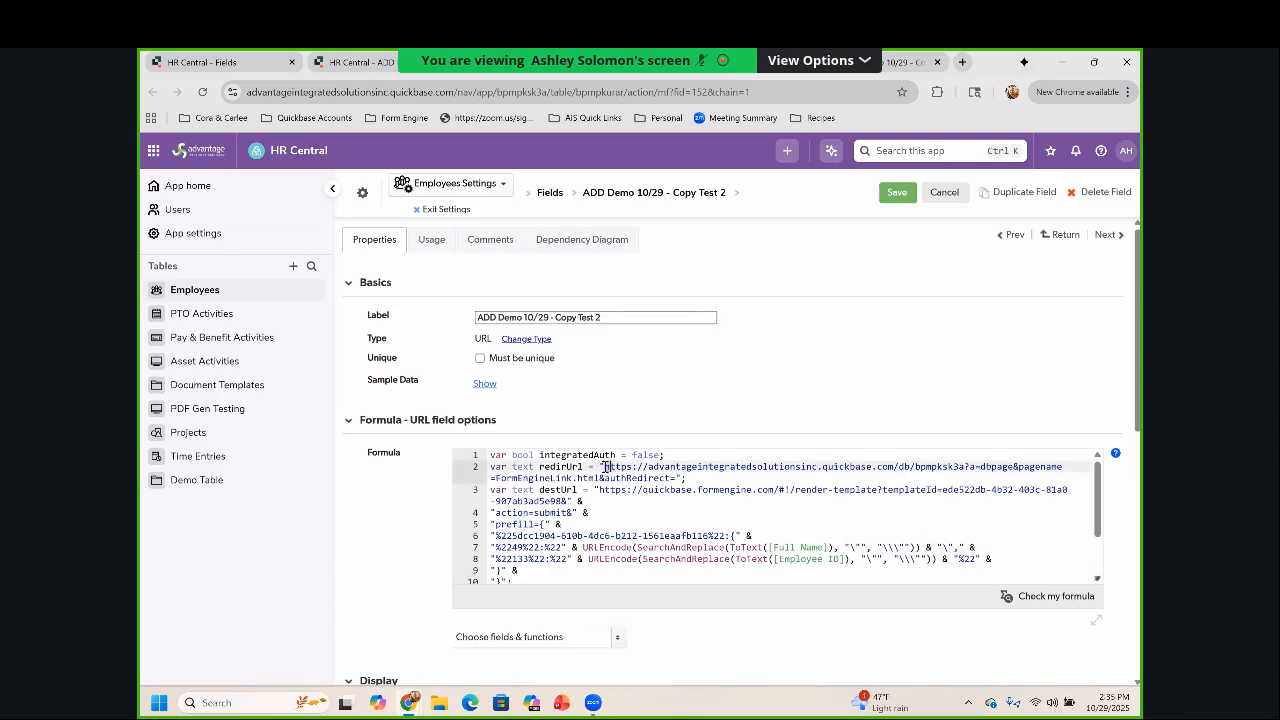
pyautogui.moveTo(604, 466); pyautogui.dragTo(496, 550)
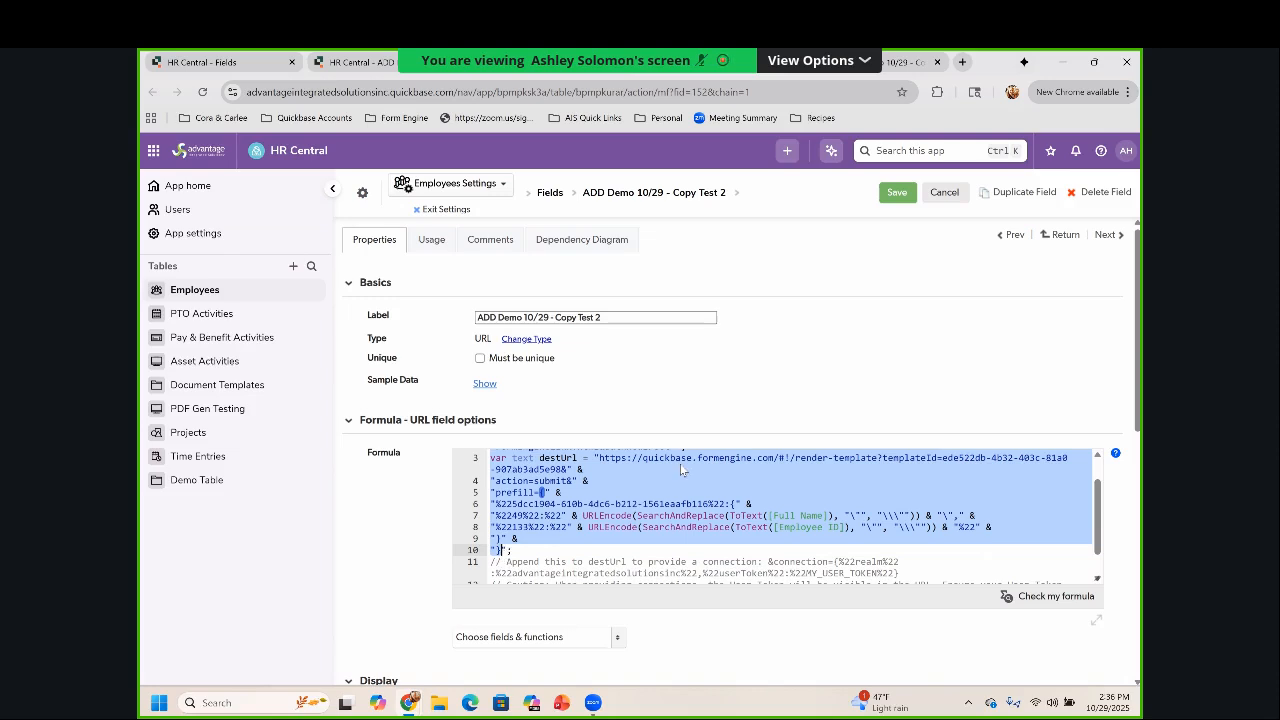
# Replace the href link in the Copy Test 2 (FE Form) formula with the copied text, removing the redirect address and destUrl variable declaration
pyautogui.click(868, 62)
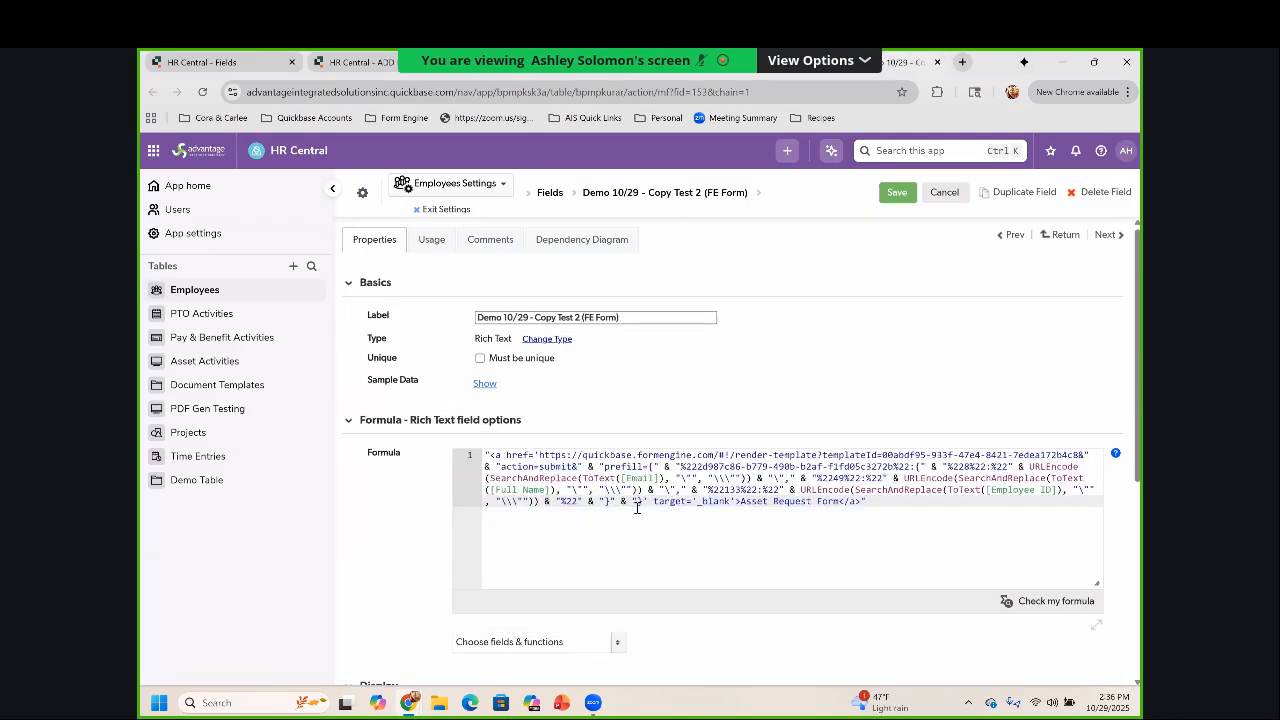
pyautogui.moveTo(643, 503); pyautogui.dragTo(540, 455)
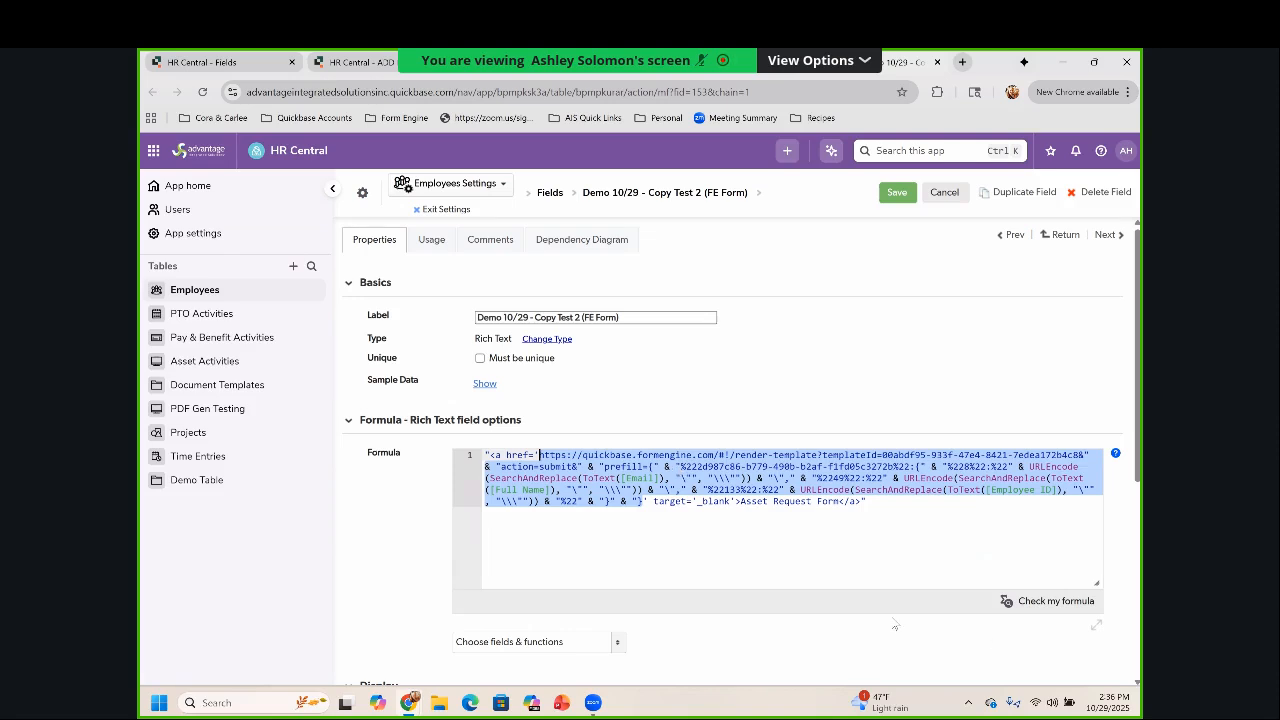
pyautogui.write('https://advantageintegratedsolutionsinc.quickbase.com/db/bpmpksk3a?a=dbpage&pagename=FormEngineLink.html&authRedirect="; var text destUrl = "https://quickbase.formengine.com/#!/render-template?templateId=ede522db-4b32-403c-81a0-907ab3ad5e98&" & "action=submit&" & "prefill={" & "%225dcc1904-610b-4dc6-b212-1561eaafb116%22:{" & "%2249%22:%22" & URLEncode(SearchAndReplace(ToText([Full Name]), "\\"", "\\\\\\"")) & "\\"," & "%22133%22:%22" & URLEncode(SearchAndReplace(ToText([Employee ID]), "\\"", "\\\\\\"")) & "%22" & "}" & "}')
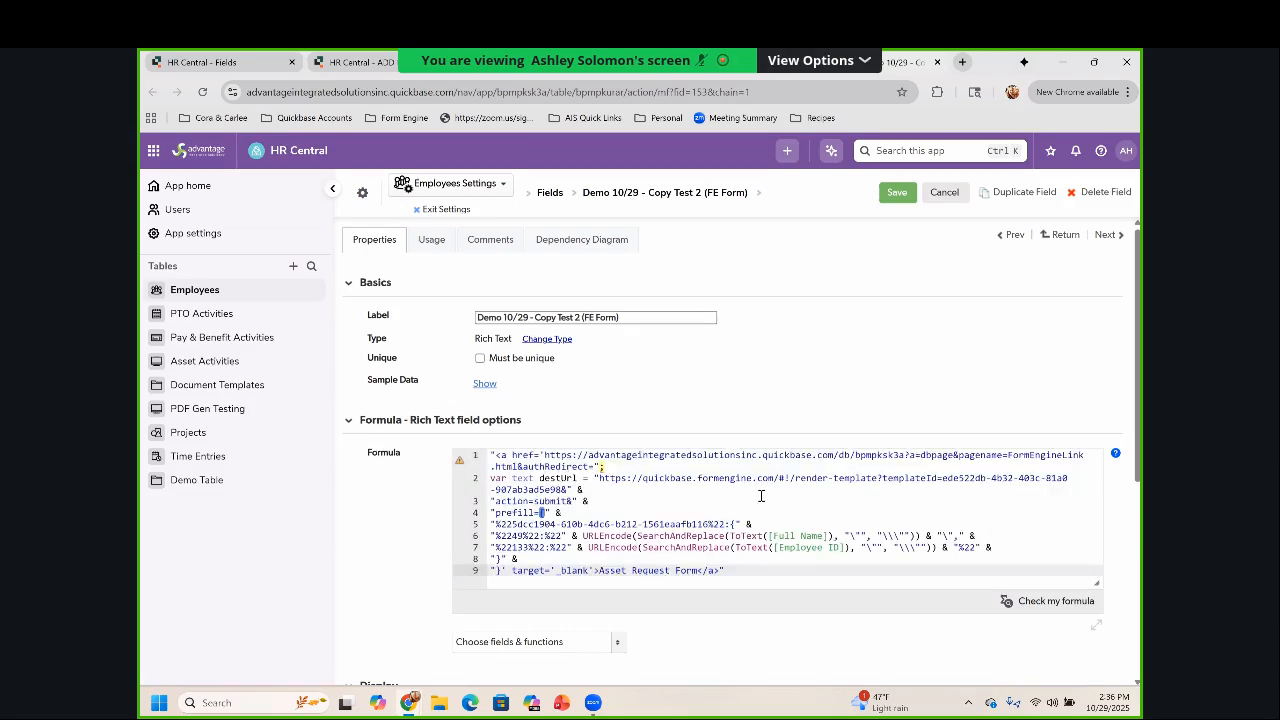
pyautogui.click(650, 512)
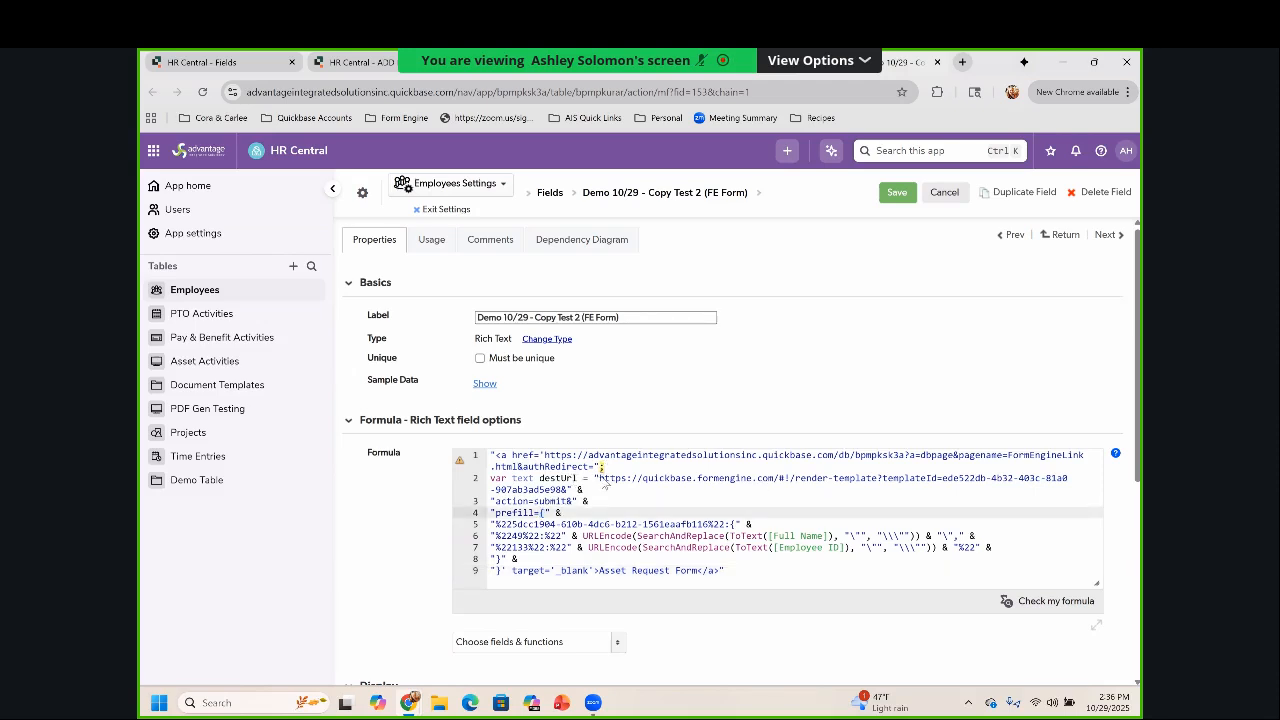
pyautogui.click(598, 479)
pyautogui.moveTo(598, 479); pyautogui.dragTo(546, 456)
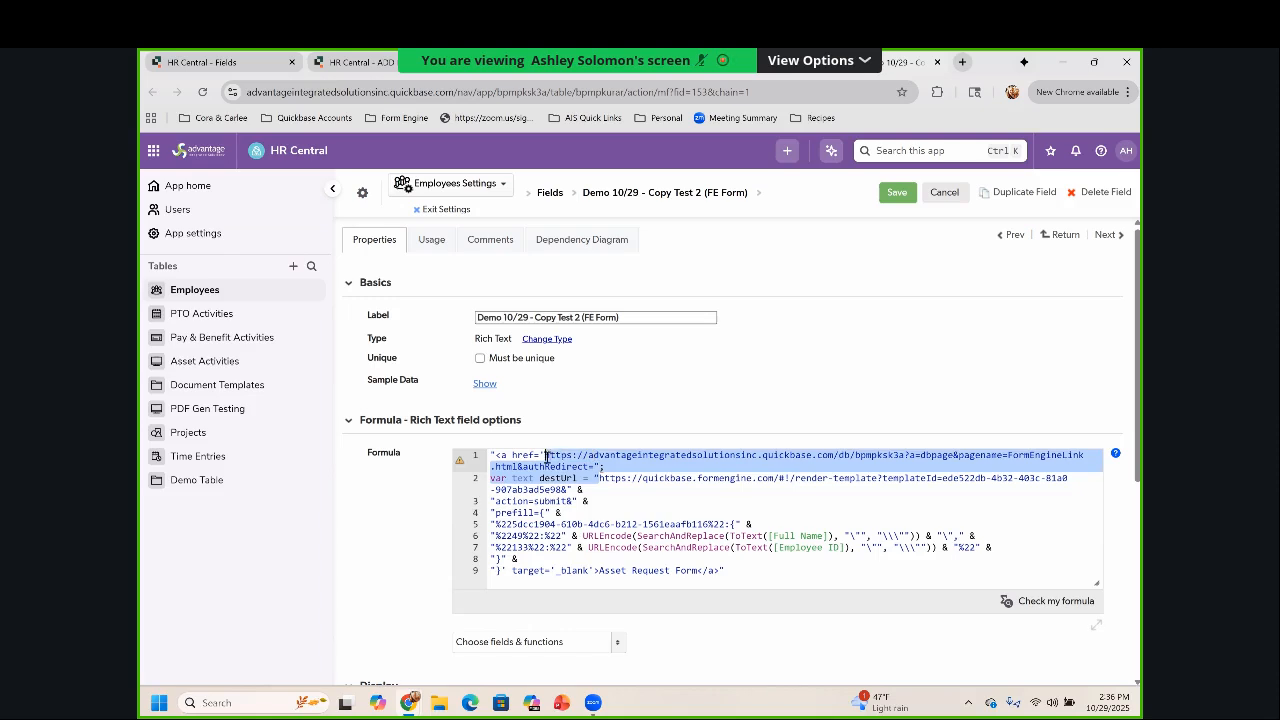
pyautogui.press('BackSpace')
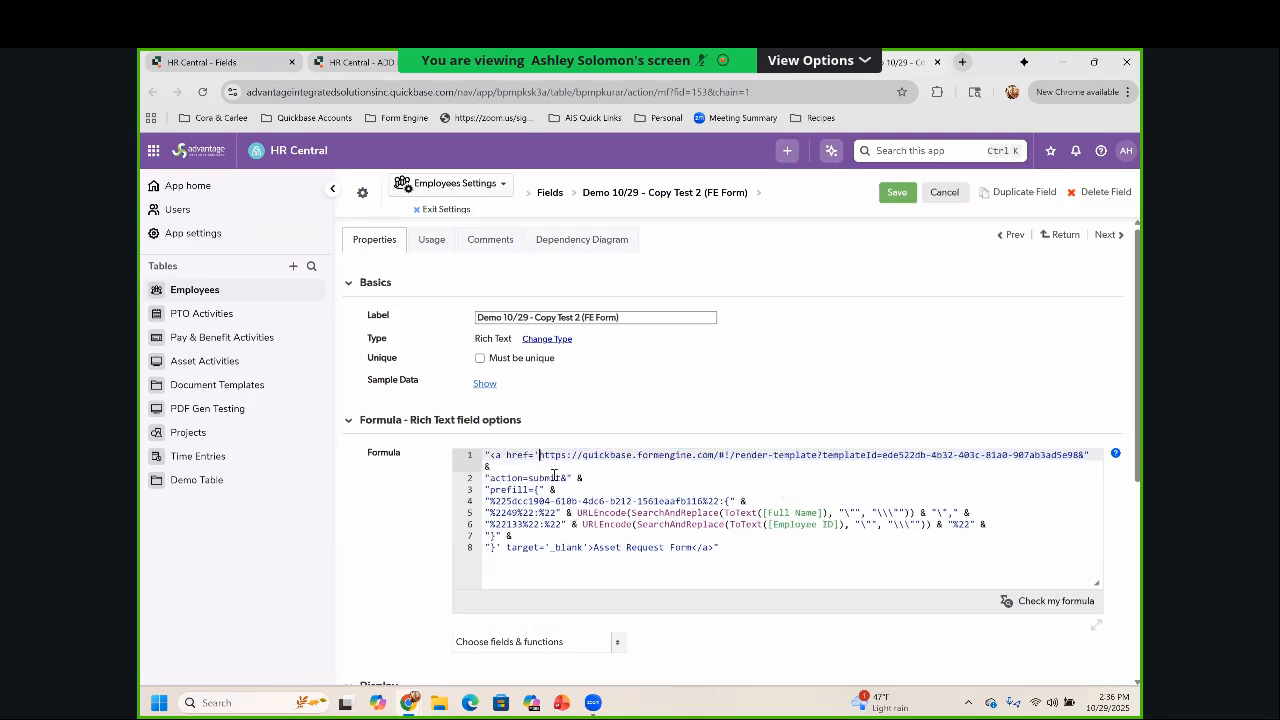
# Change the link text in the Copy Test 2 (FE Form) formula to "Direct Deposit Form"
pyautogui.moveTo(537, 455); pyautogui.dragTo(485, 455)
pyautogui.moveTo(499, 547); pyautogui.dragTo(729, 545)
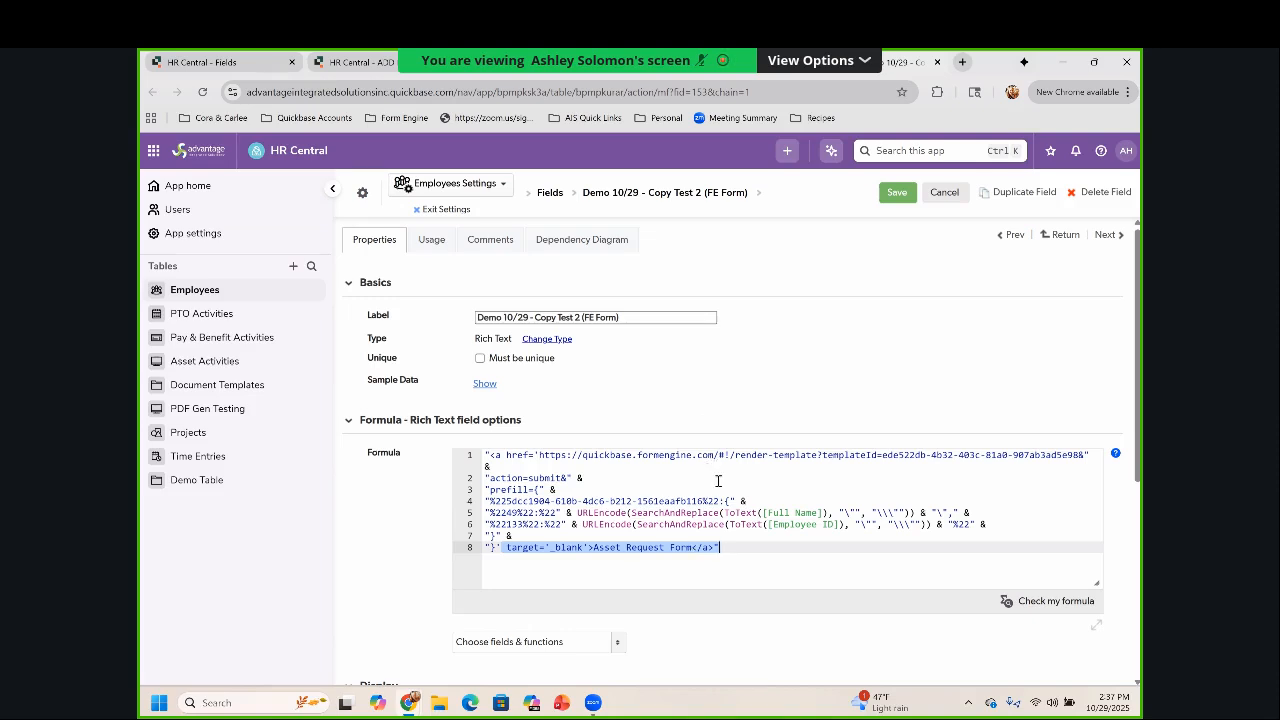
pyautogui.click(672, 549)
pyautogui.moveTo(664, 548); pyautogui.dragTo(594, 548)
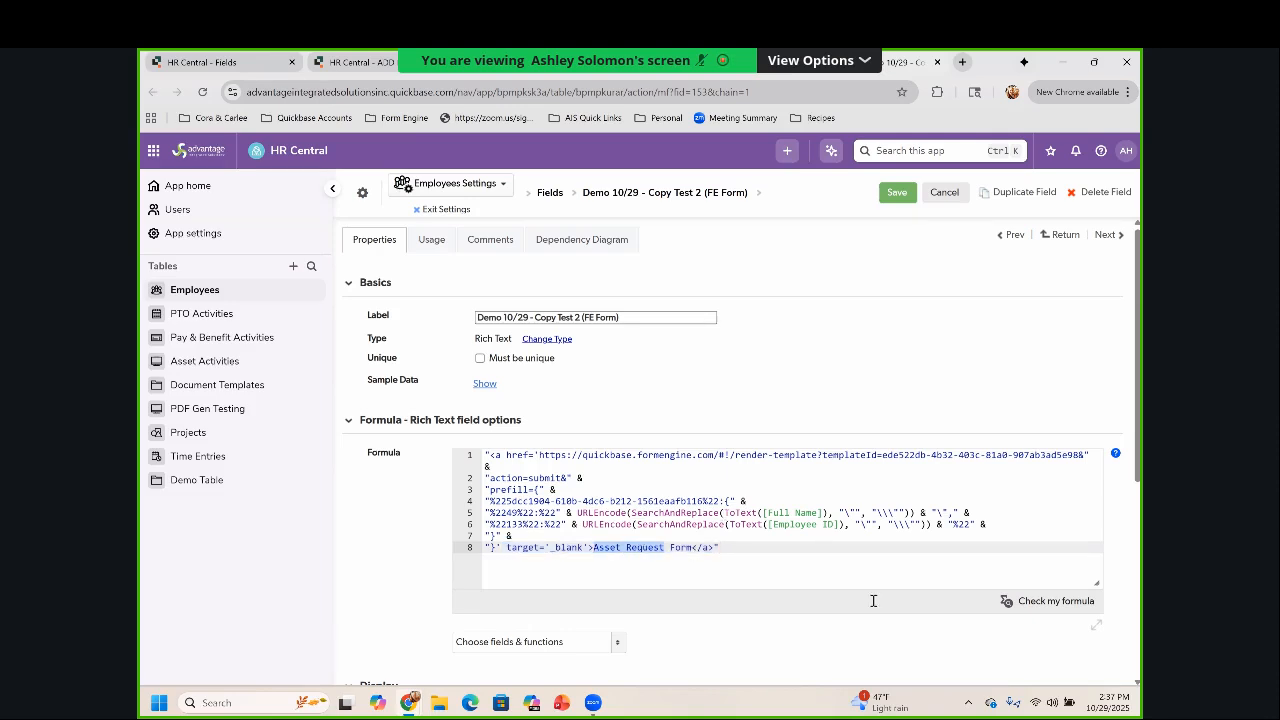
pyautogui.write('Direct Deposit')
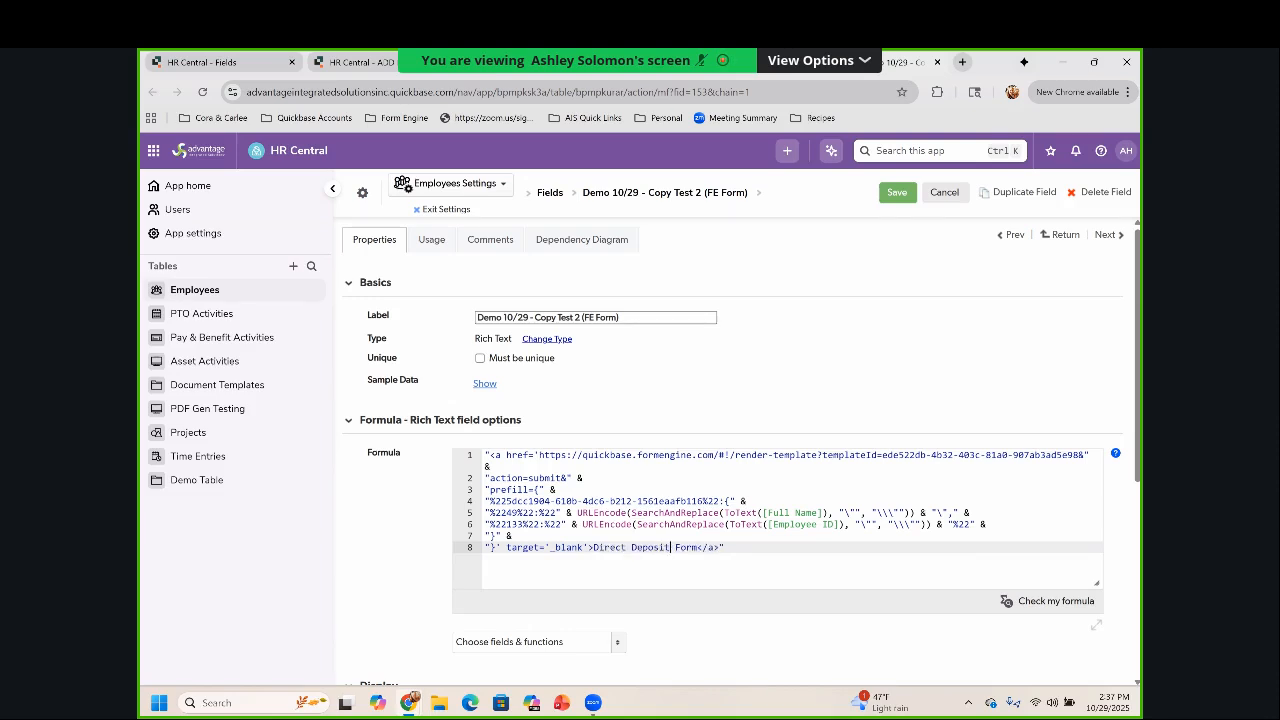
pyautogui.press('Right')
pyautogui.click(901, 195)
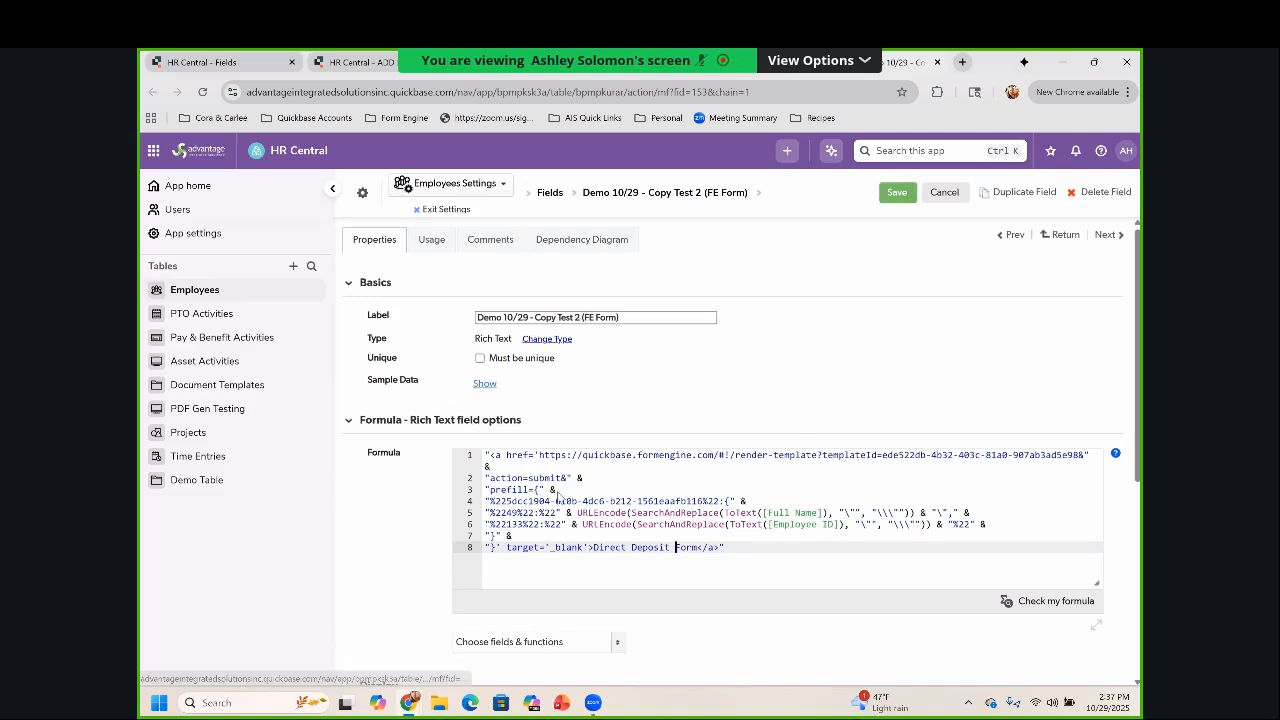
# Exclude the Copy Test 2 (FE Form) field from all new reports, save it, and check the end of the Employees field list
pyautogui.scroll(-4, 481, 552)
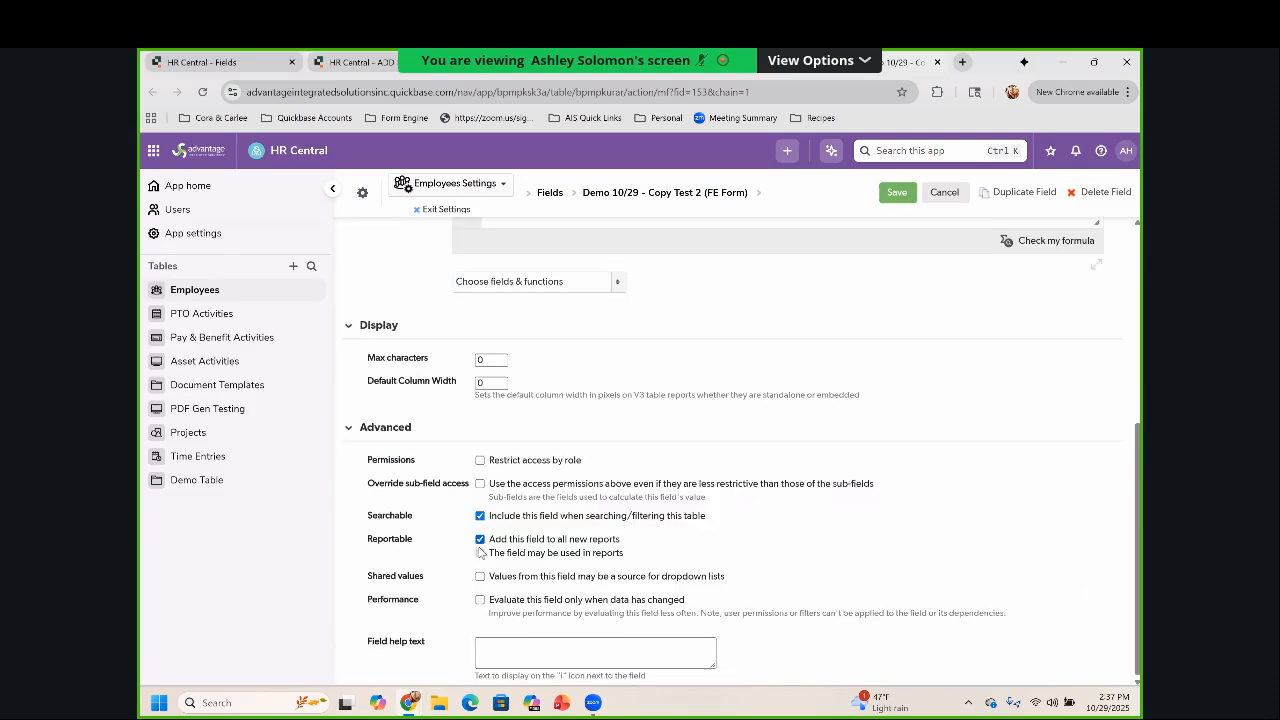
pyautogui.click(480, 552)
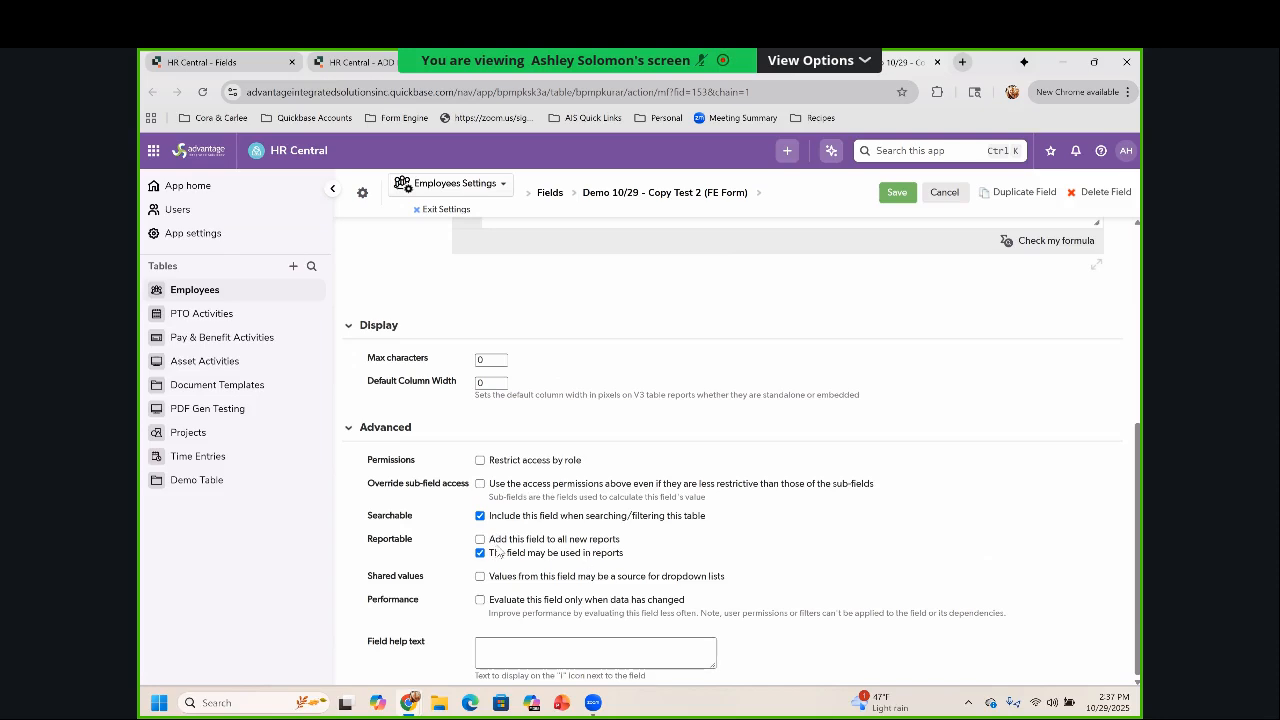
pyautogui.click(893, 192)
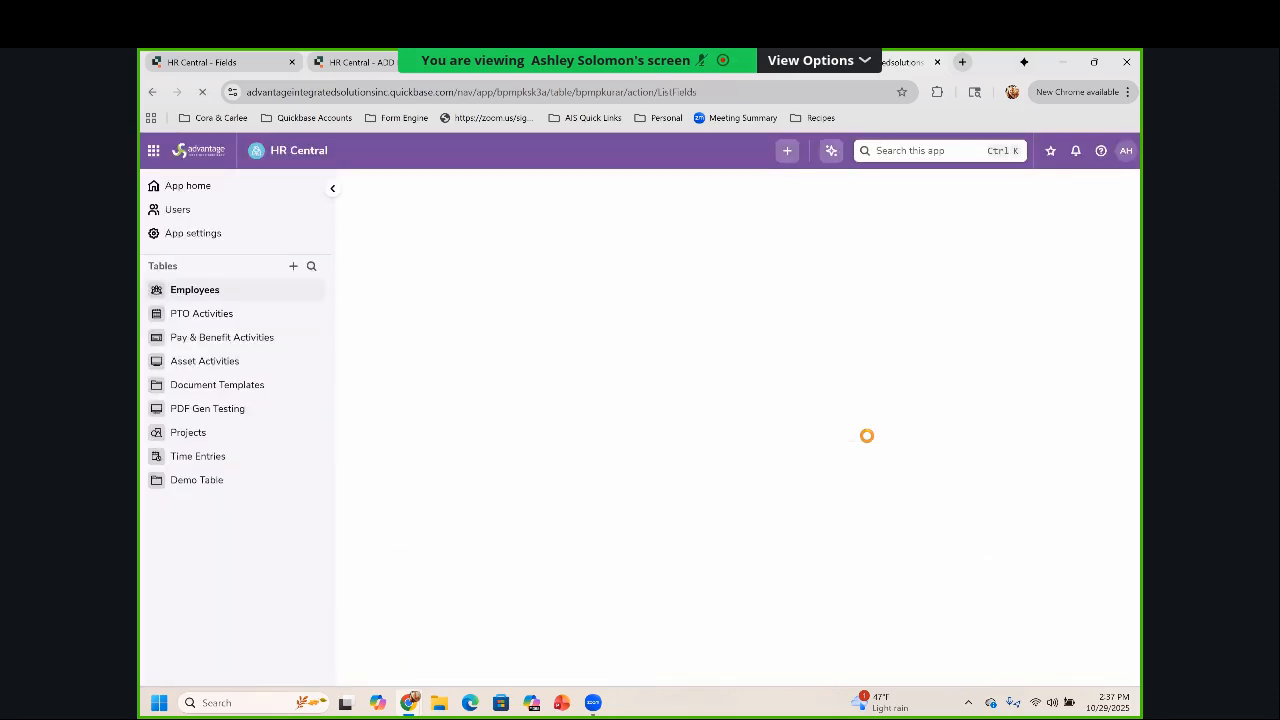
pyautogui.scroll(-15, 860, 504)
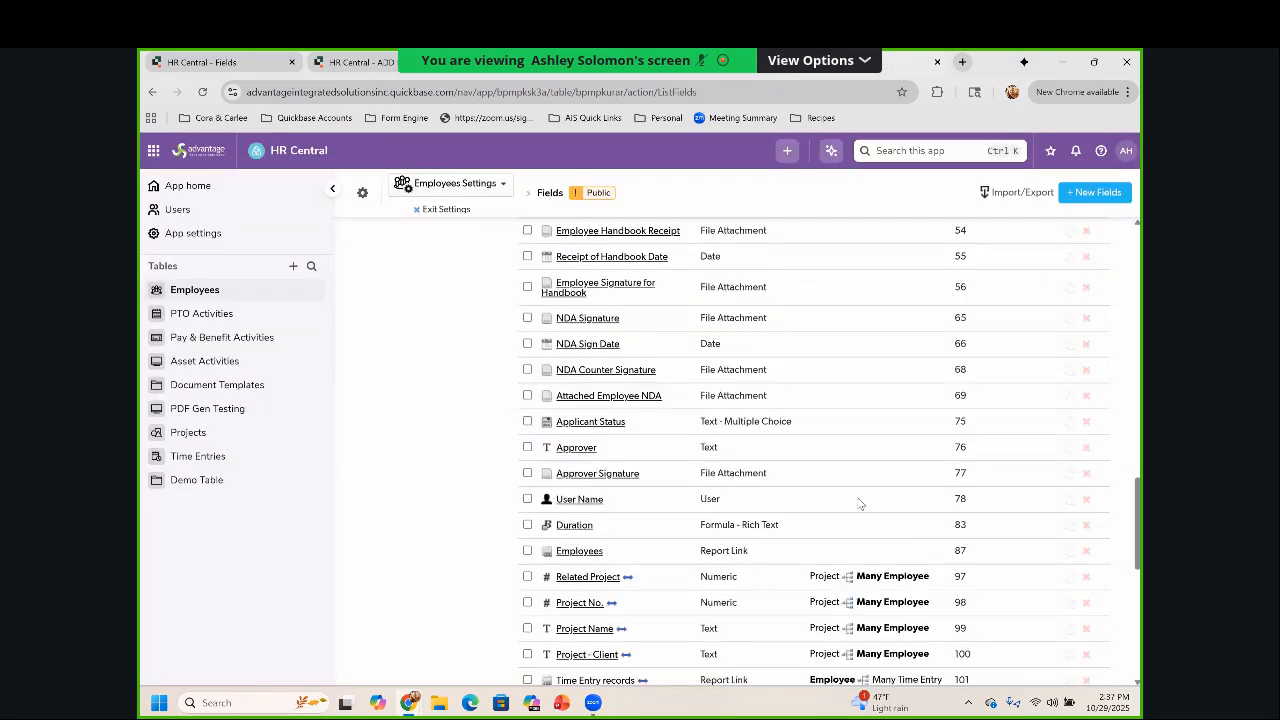
pyautogui.scroll(-10, 860, 504)
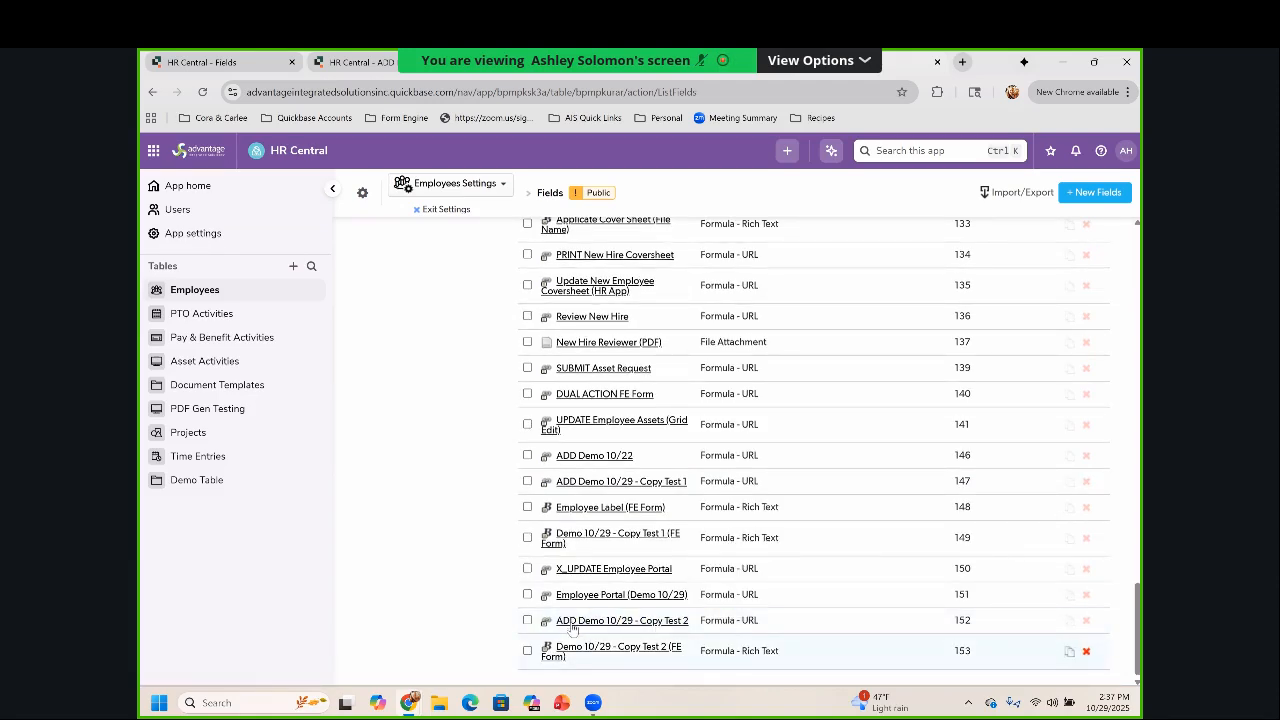
pyautogui.moveTo(572, 628)
# Switch to Form Engine, open the Employee Portal Demo 10/29 template, and filter its fields by "FE Form"
pyautogui.click(1068, 62)
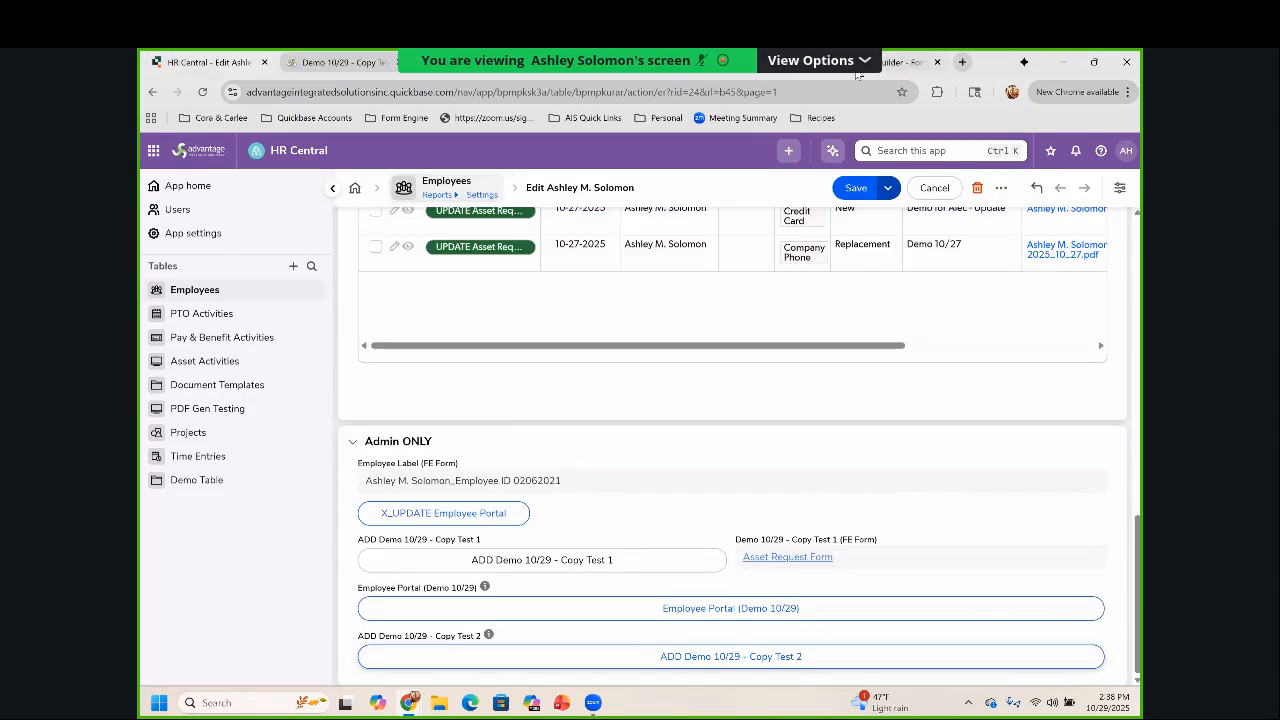
pyautogui.click(856, 70)
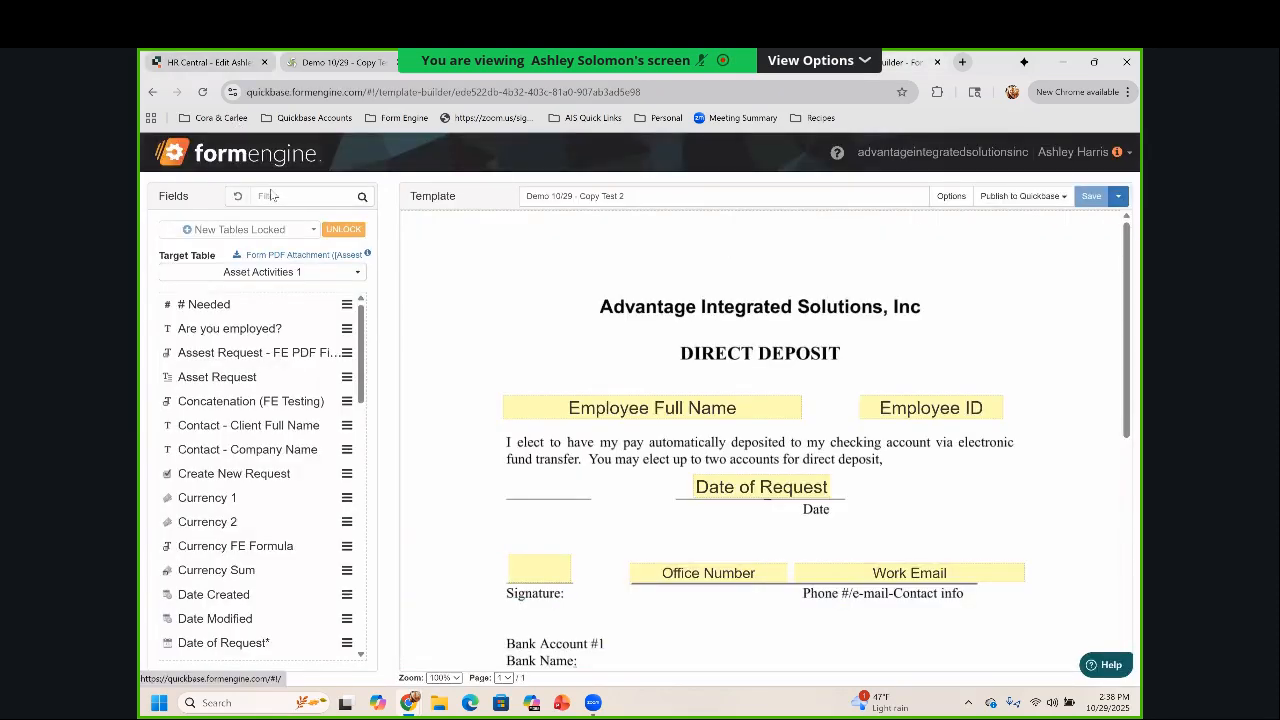
pyautogui.click(262, 156)
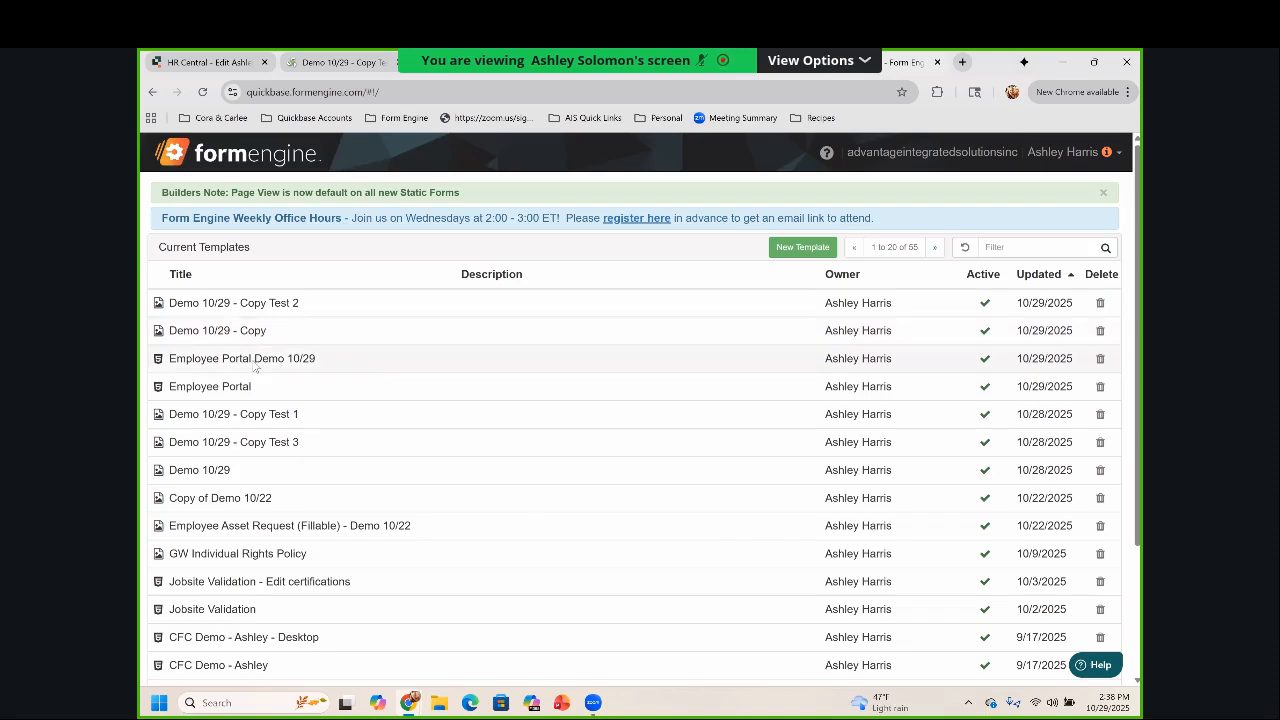
pyautogui.click(255, 364)
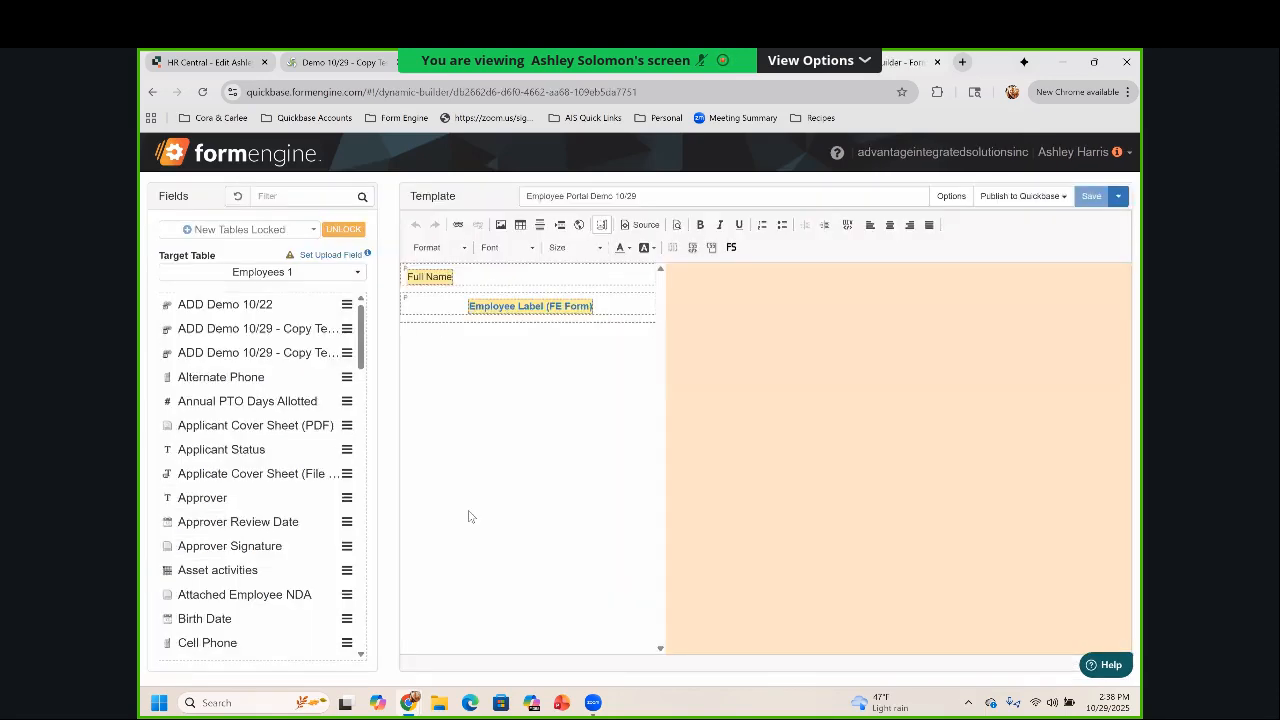
pyautogui.click(321, 196)
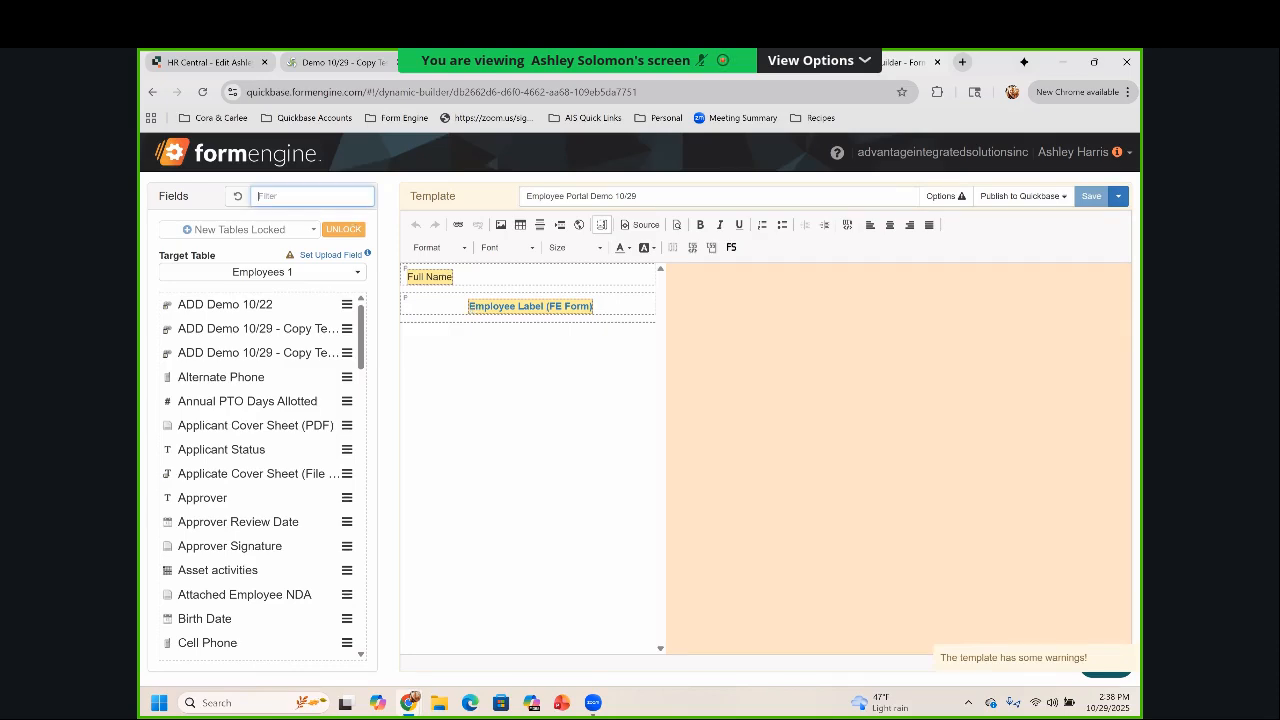
pyautogui.write('r')
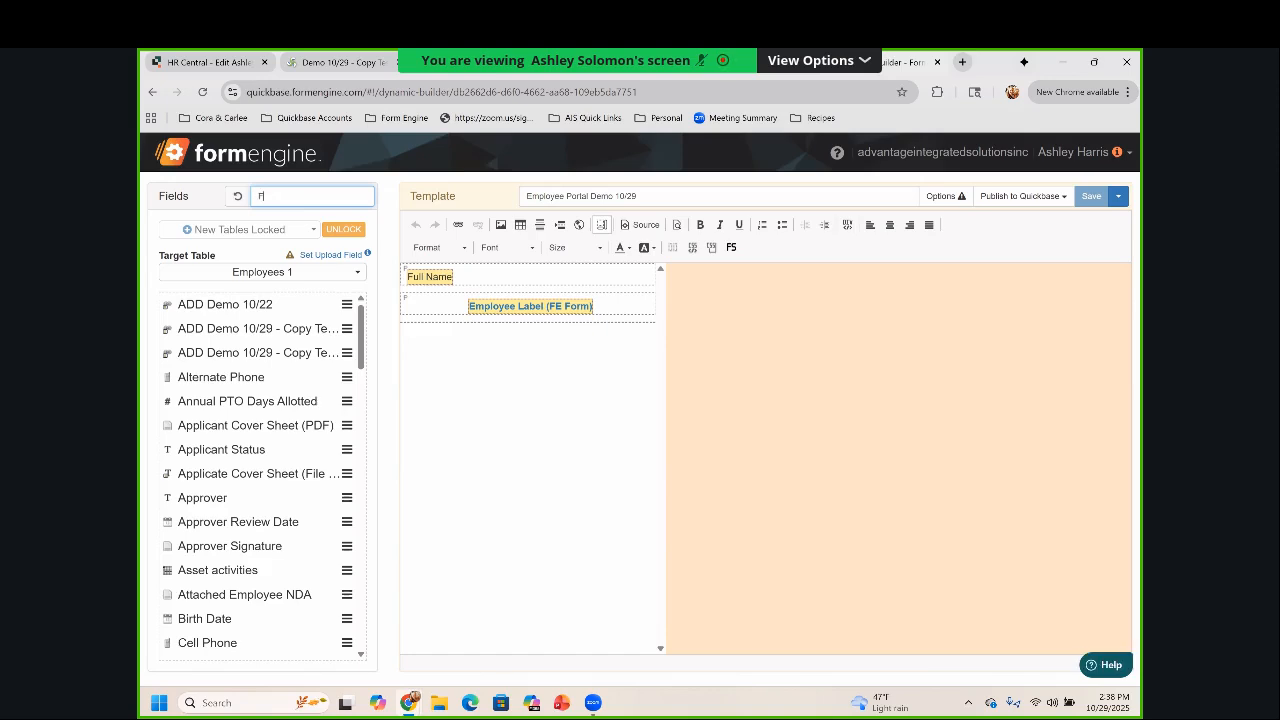
pyautogui.write('E Form')
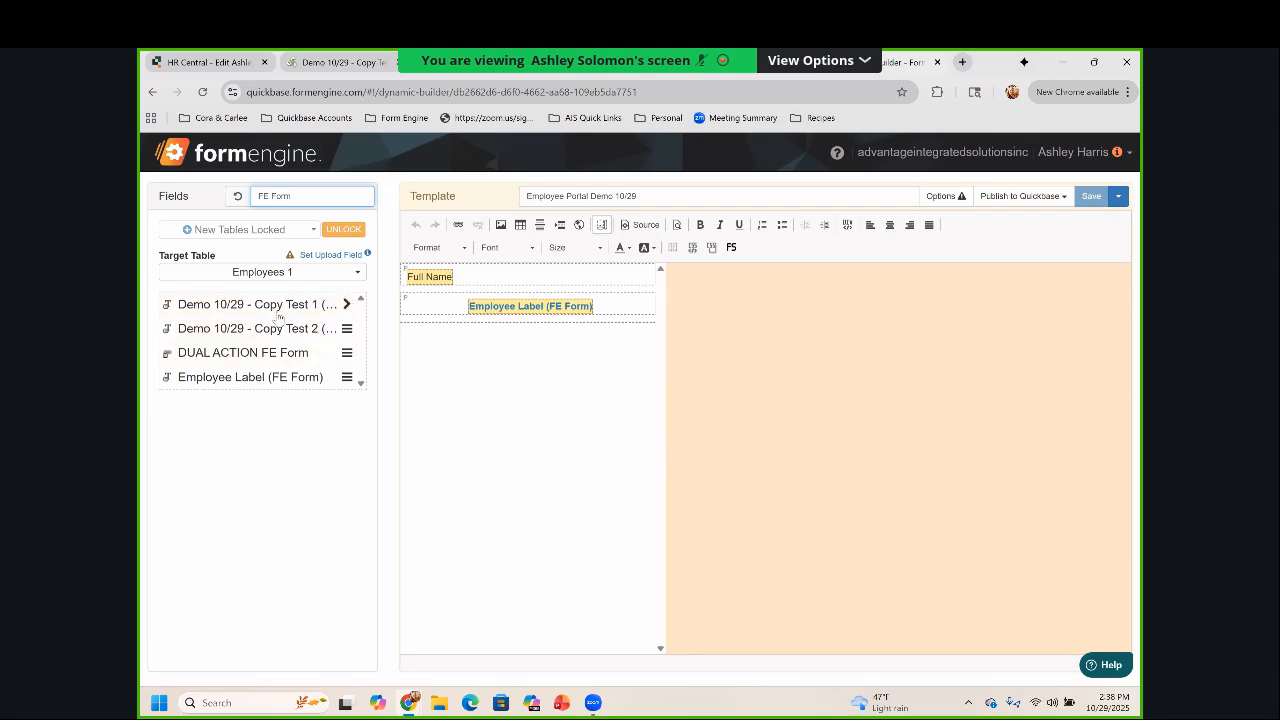
# Add two lines below Employee Label (FE Form) and insert the Demo 10/29 - Copy Test 1 (FE Form) field on the first one
pyautogui.click(563, 278)
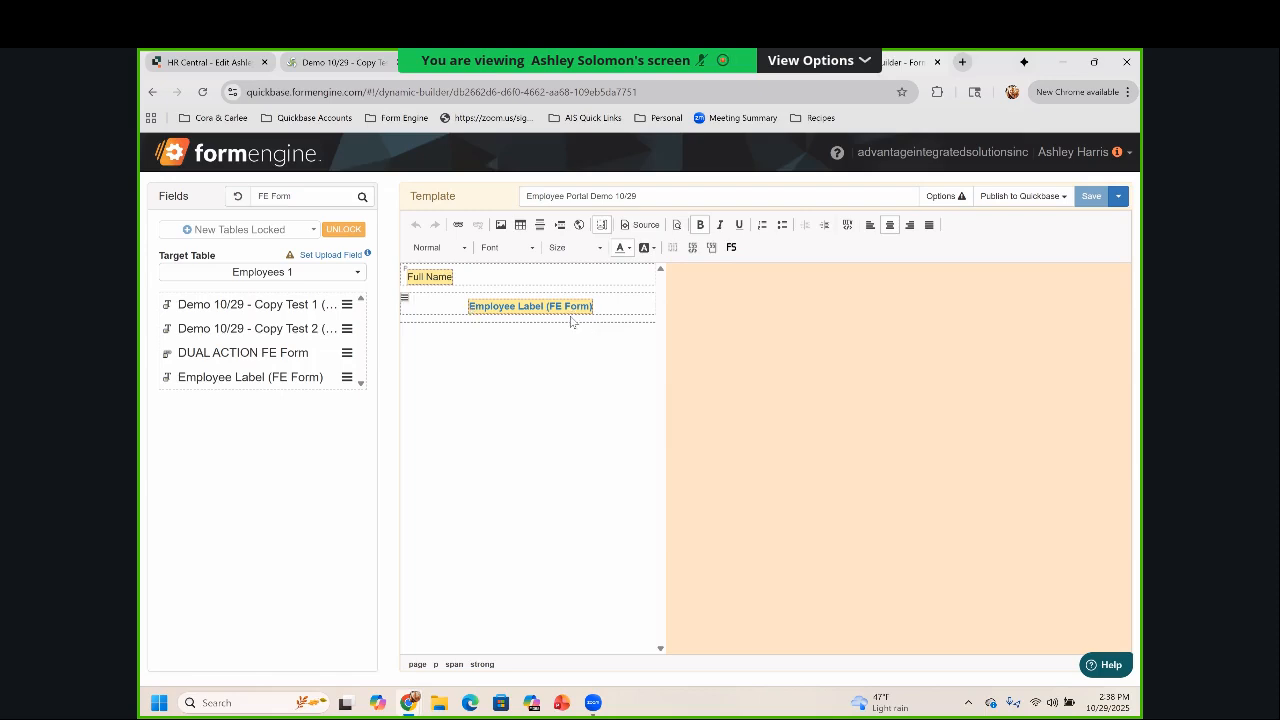
pyautogui.press('Return')
pyautogui.press('Return')
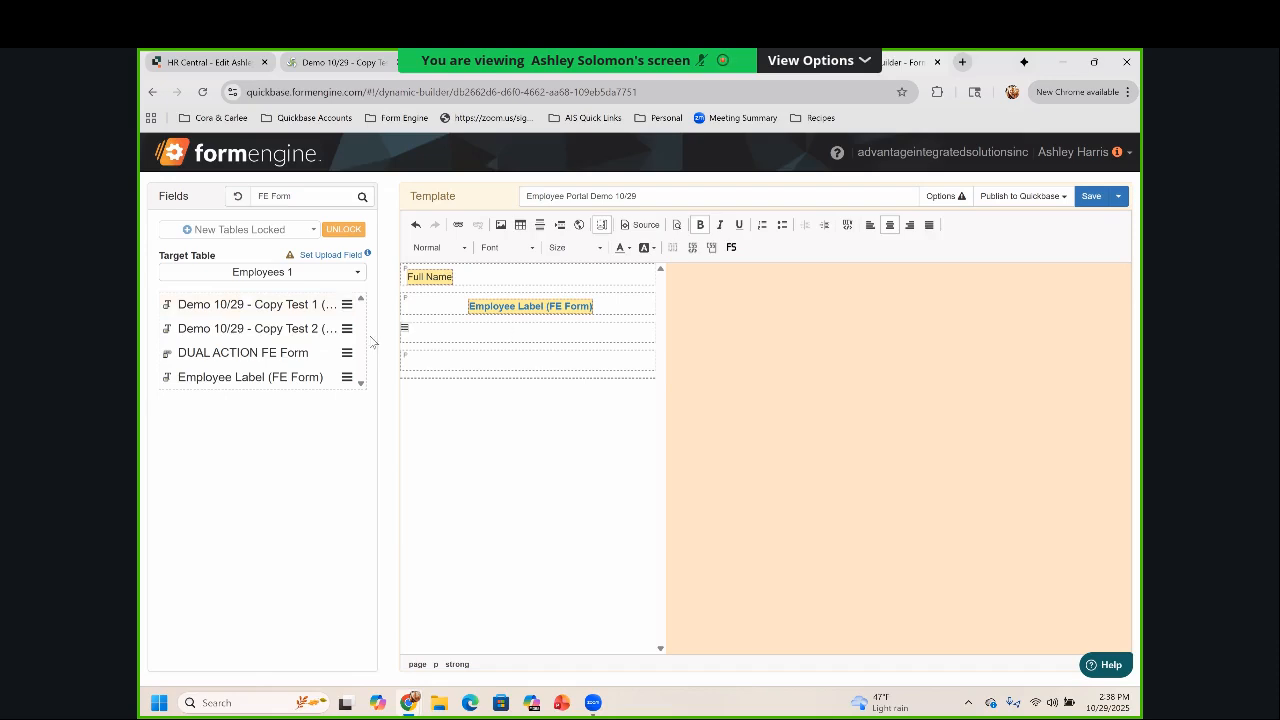
pyautogui.click(511, 332)
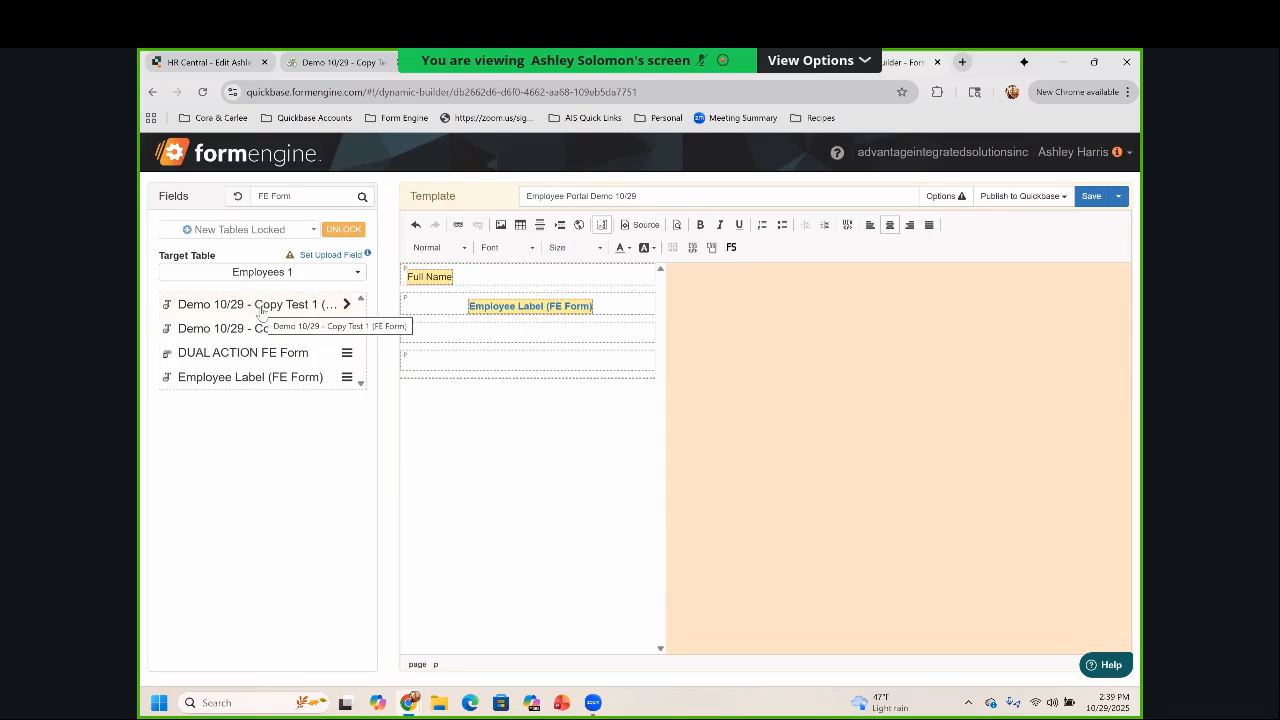
pyautogui.click(261, 311)
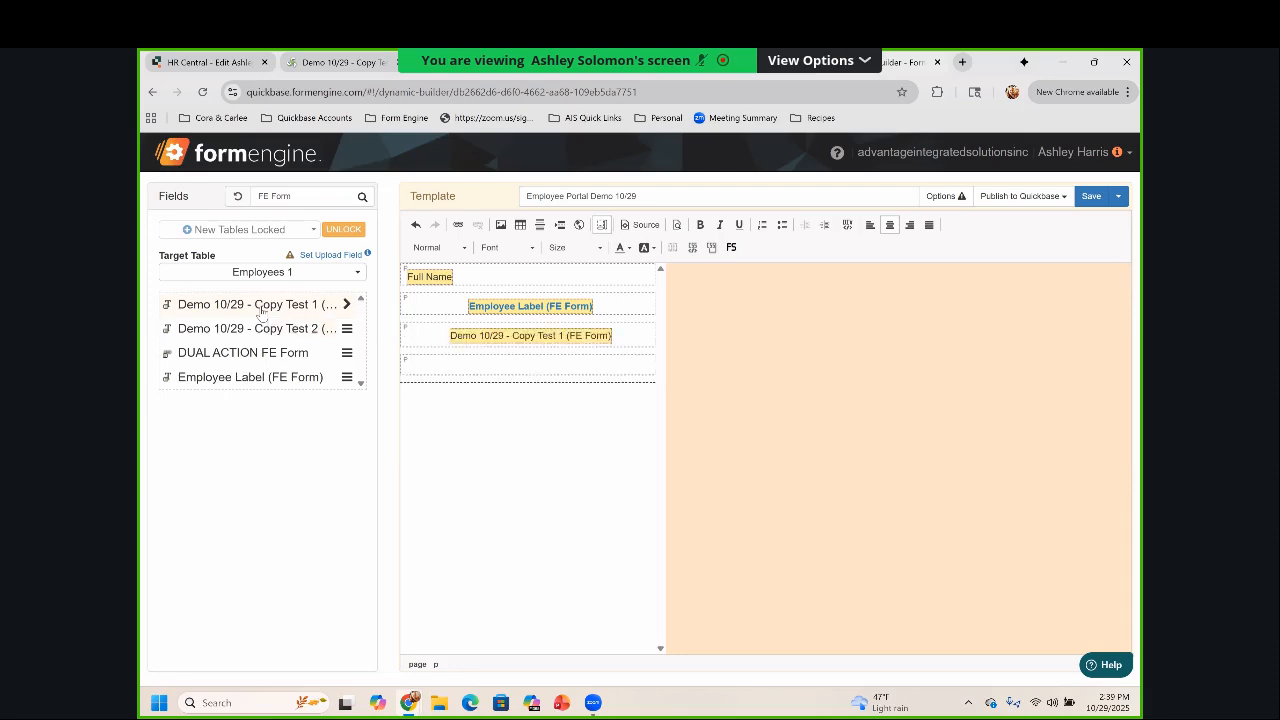
# Insert the Demo 10/29 - Copy Test 2 (FE Form) field on the empty last line and save the template
pyautogui.click(522, 367)
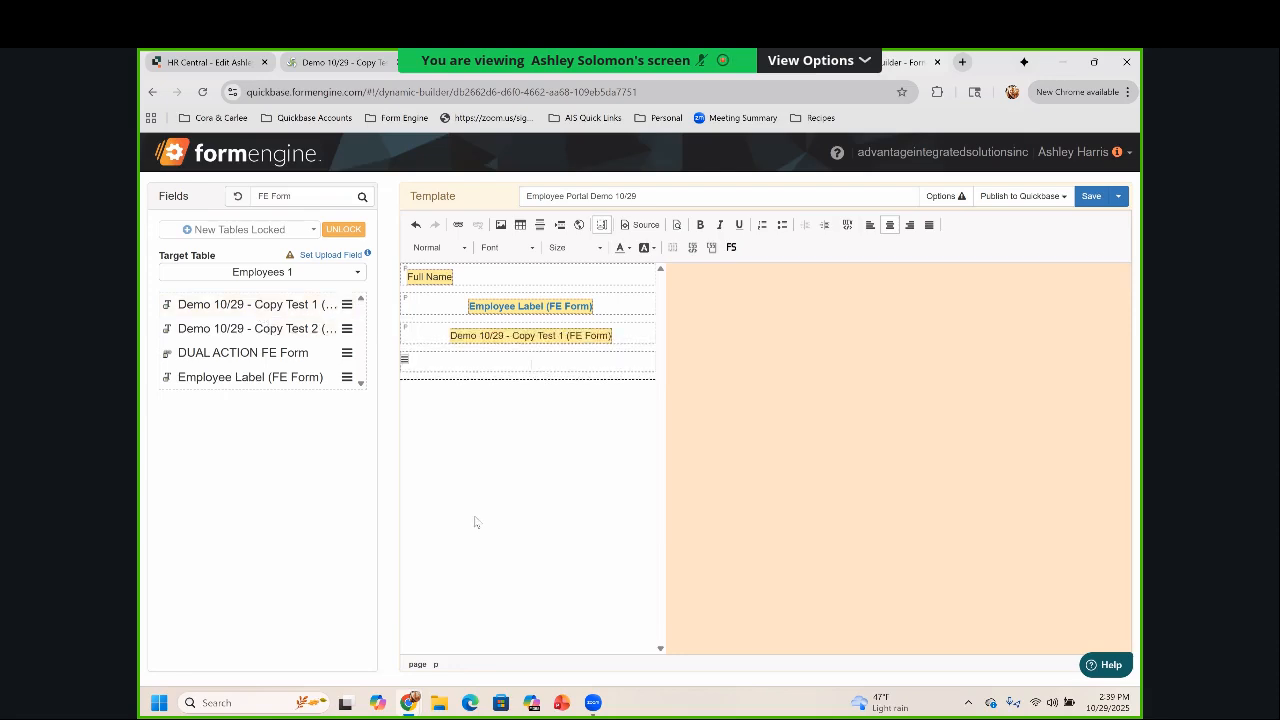
pyautogui.click(229, 330)
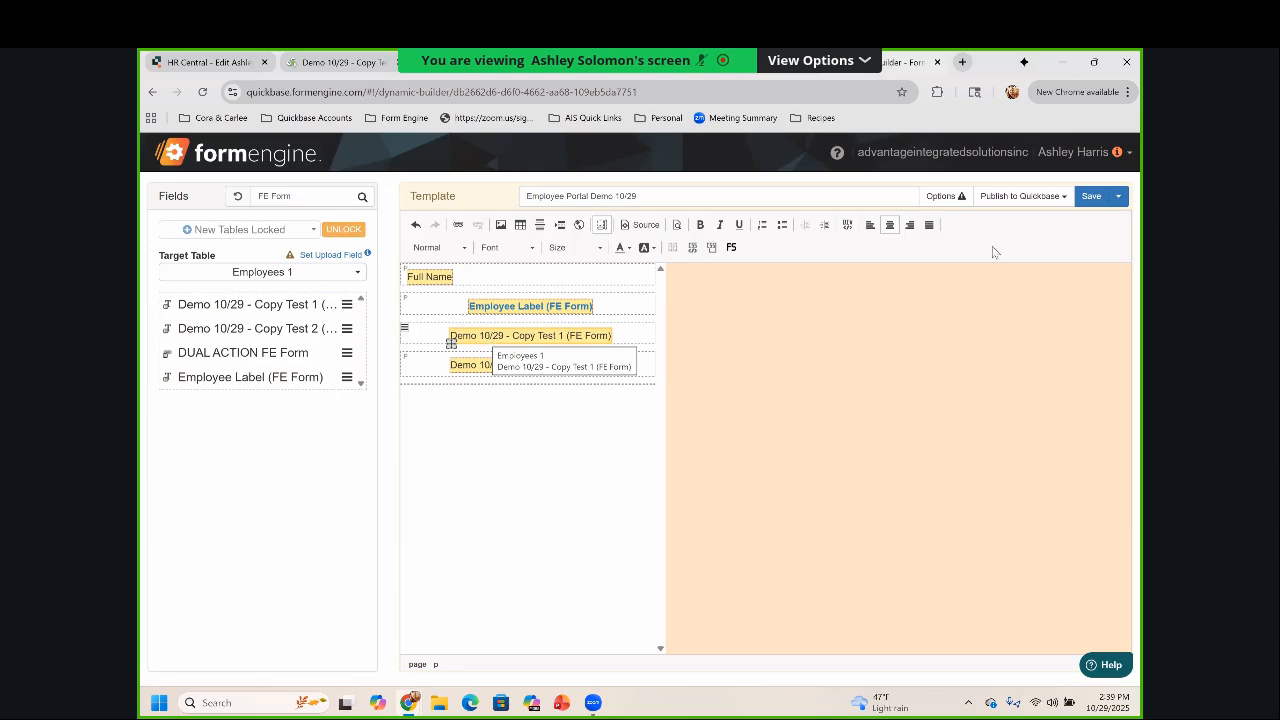
pyautogui.click(1090, 197)
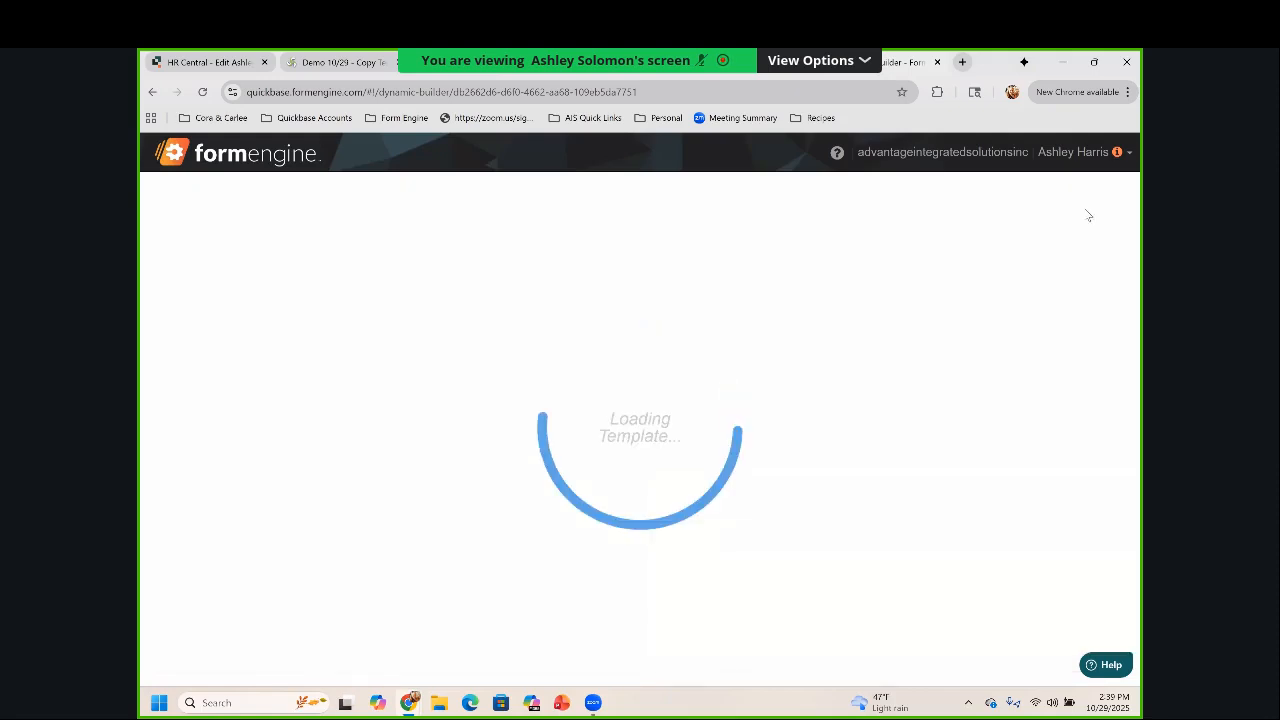
# Reload the live Employee Portal Demo 10/29 form to check how its form links display, and return to the template builder
pyautogui.click(541, 68)
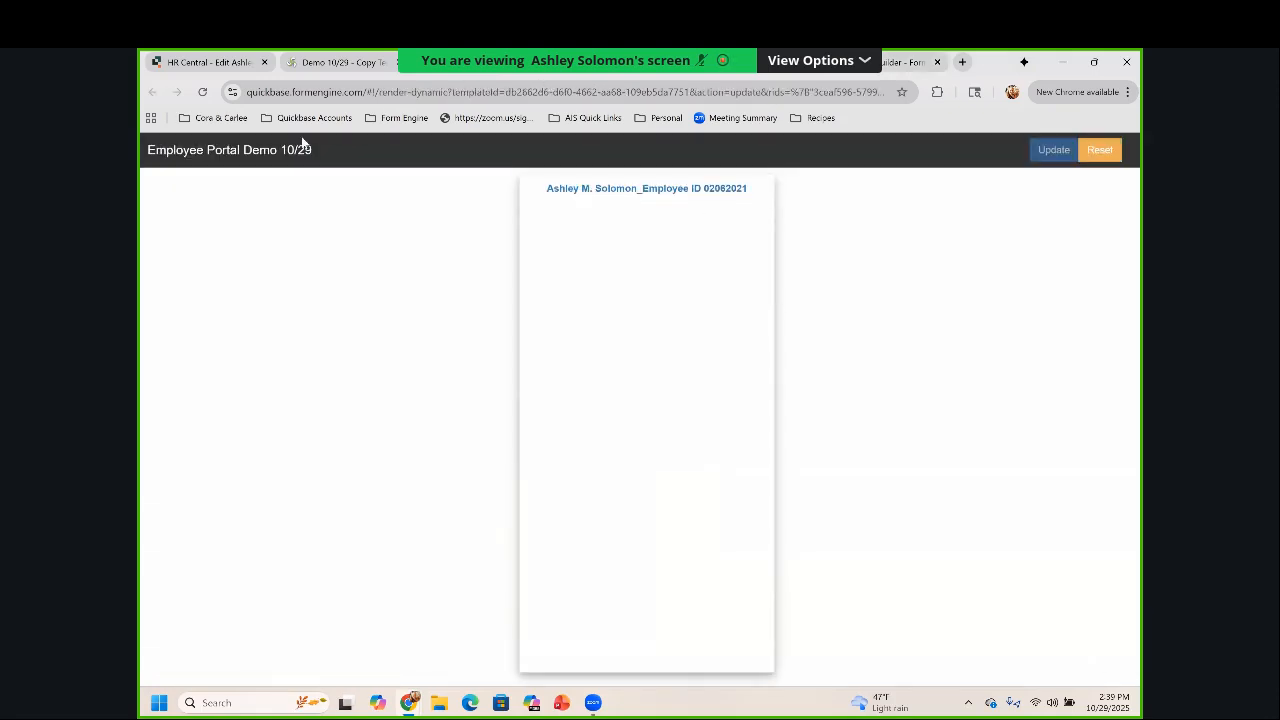
pyautogui.click(202, 91)
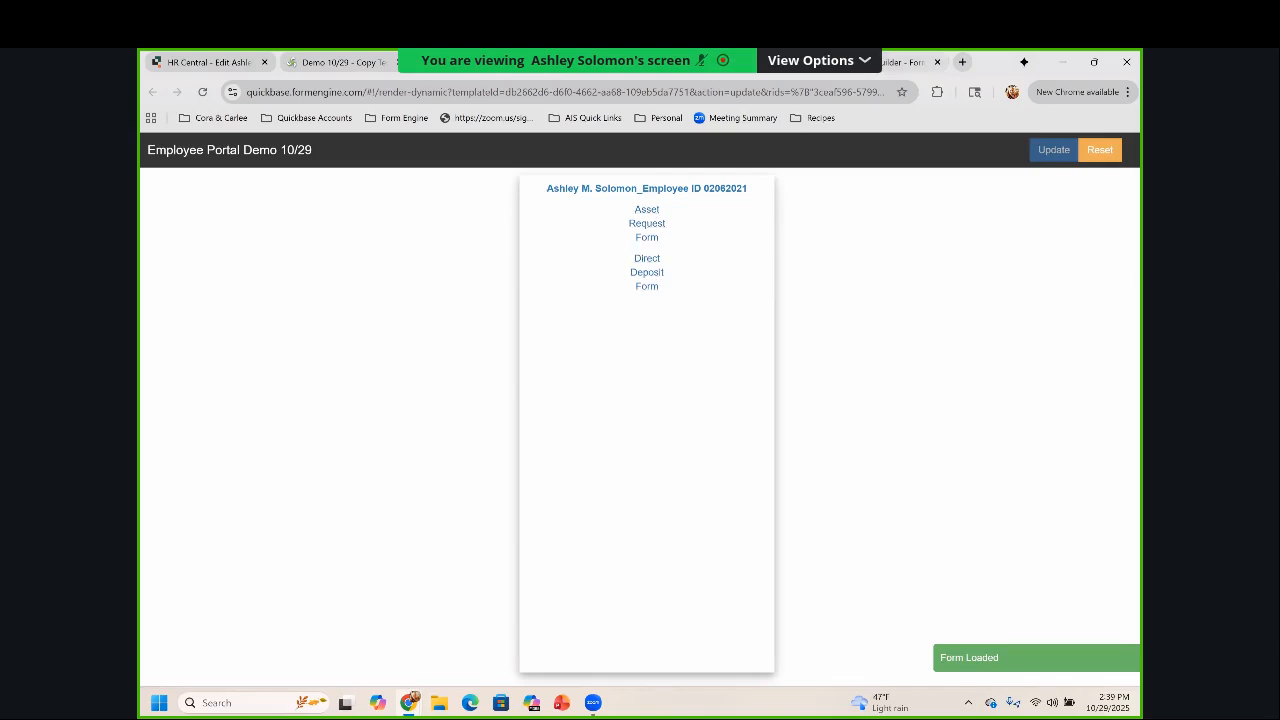
pyautogui.click(905, 62)
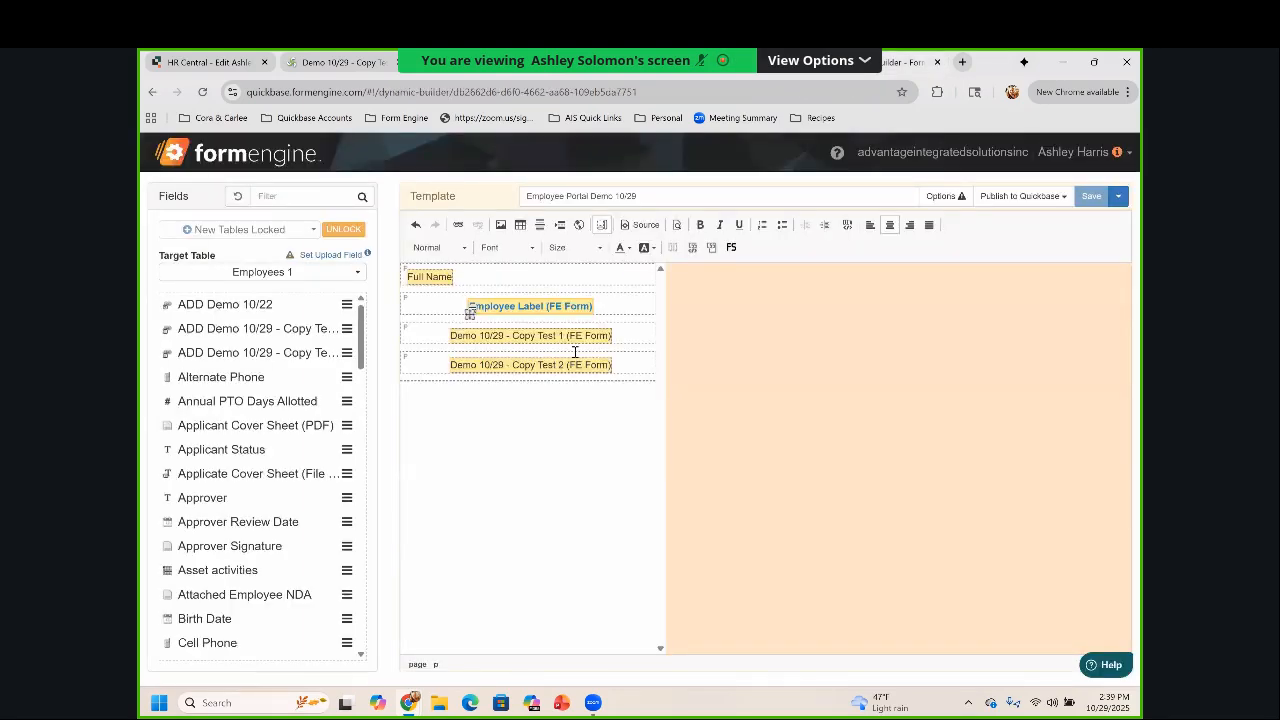
# Add a width style of 100% to the Demo 10/29 - Copy Test 1 (FE Form) field in the template
pyautogui.doubleClick(551, 344)
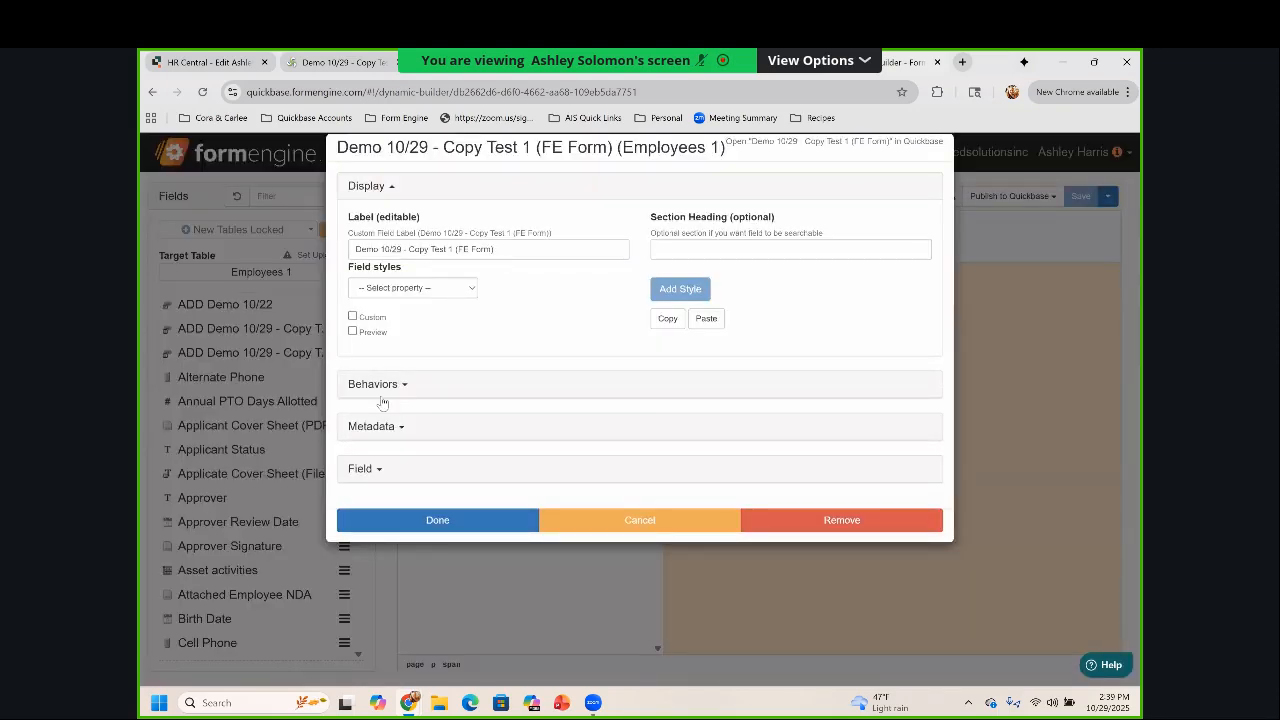
pyautogui.click(415, 288)
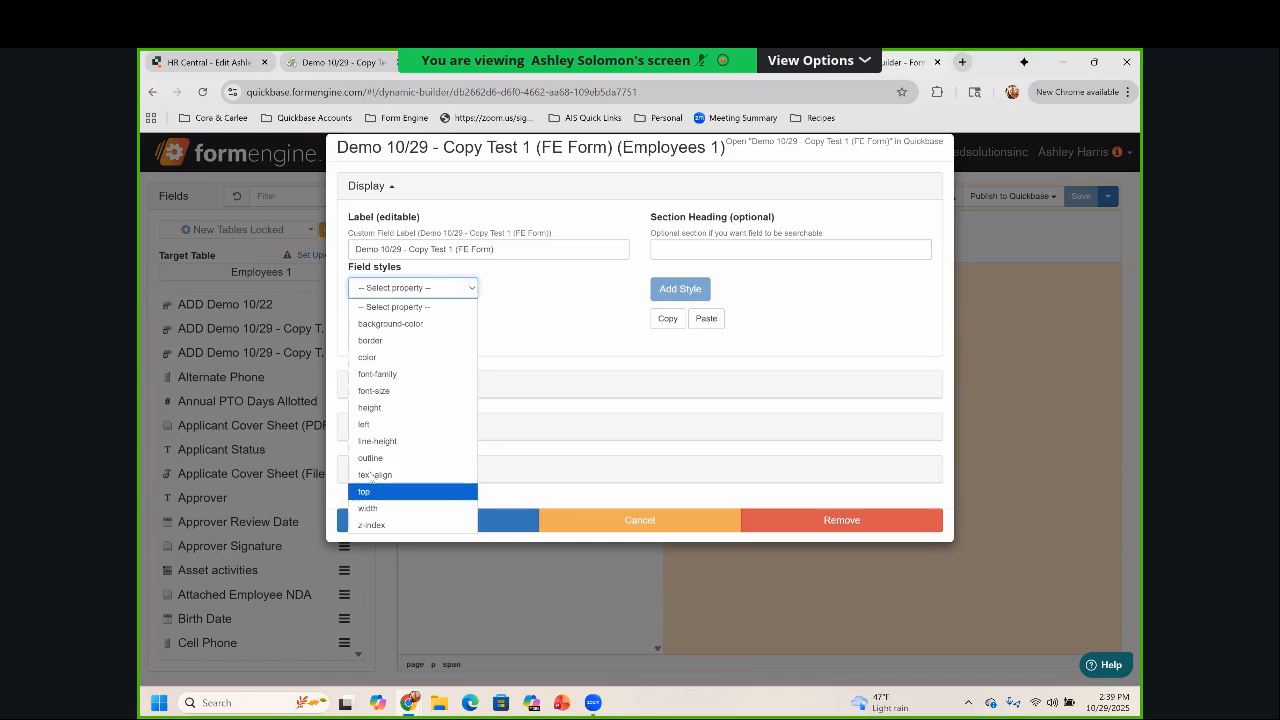
pyautogui.click(367, 508)
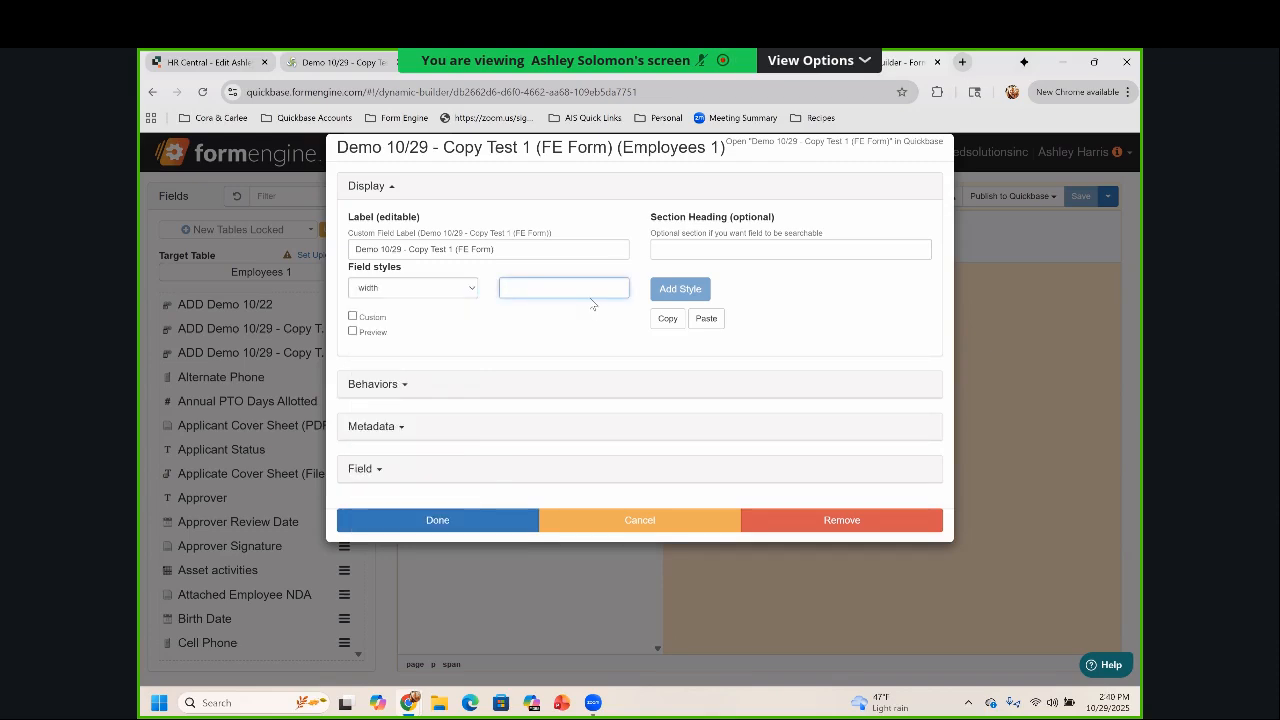
pyautogui.write('100%')
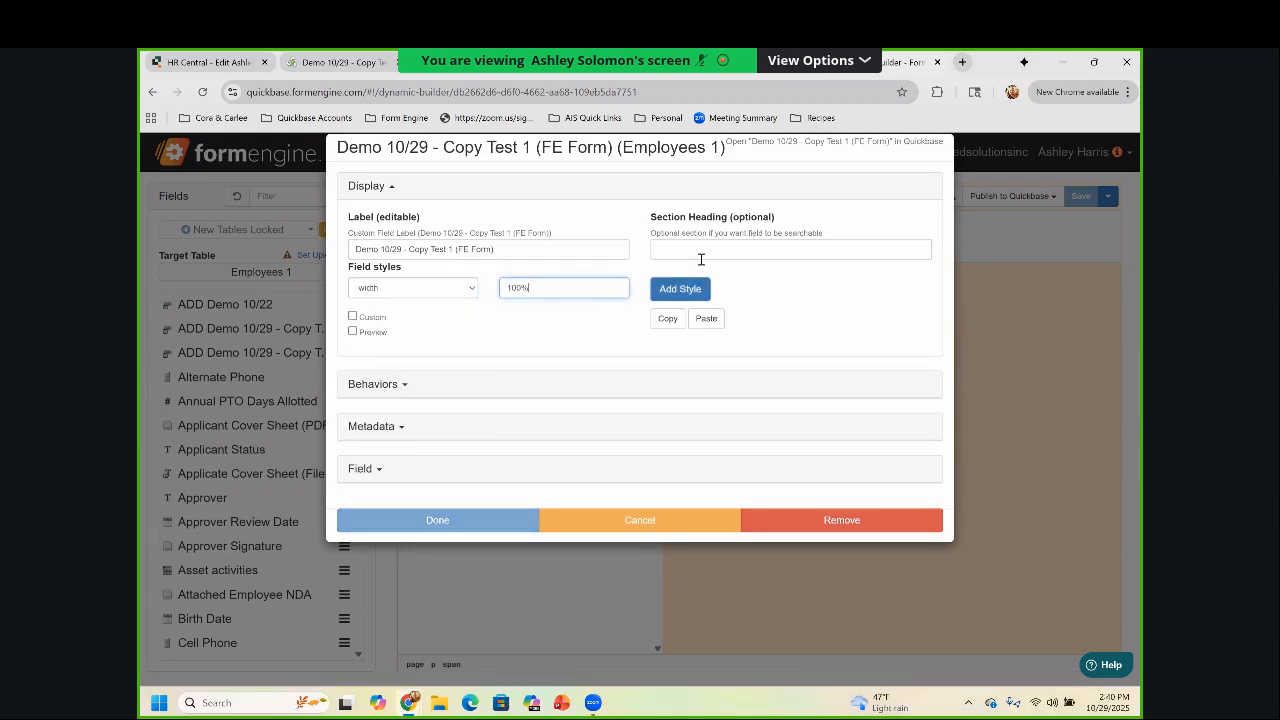
pyautogui.click(680, 289)
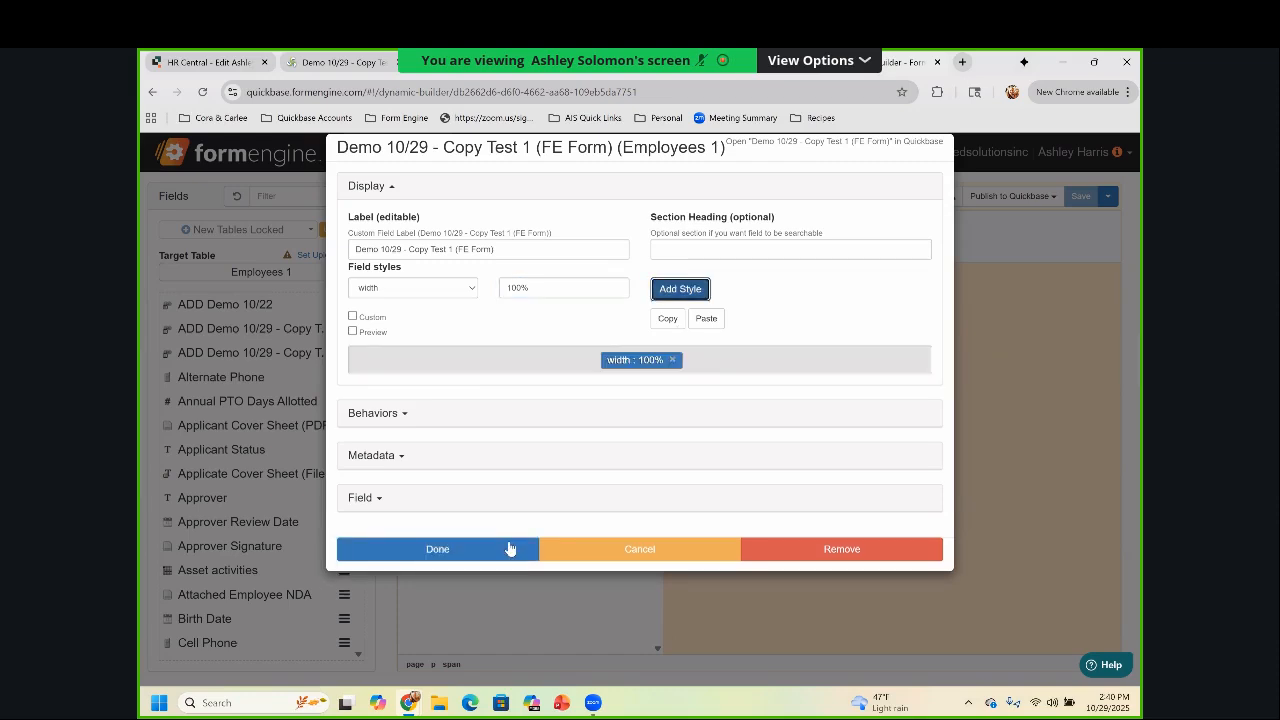
pyautogui.click(504, 550)
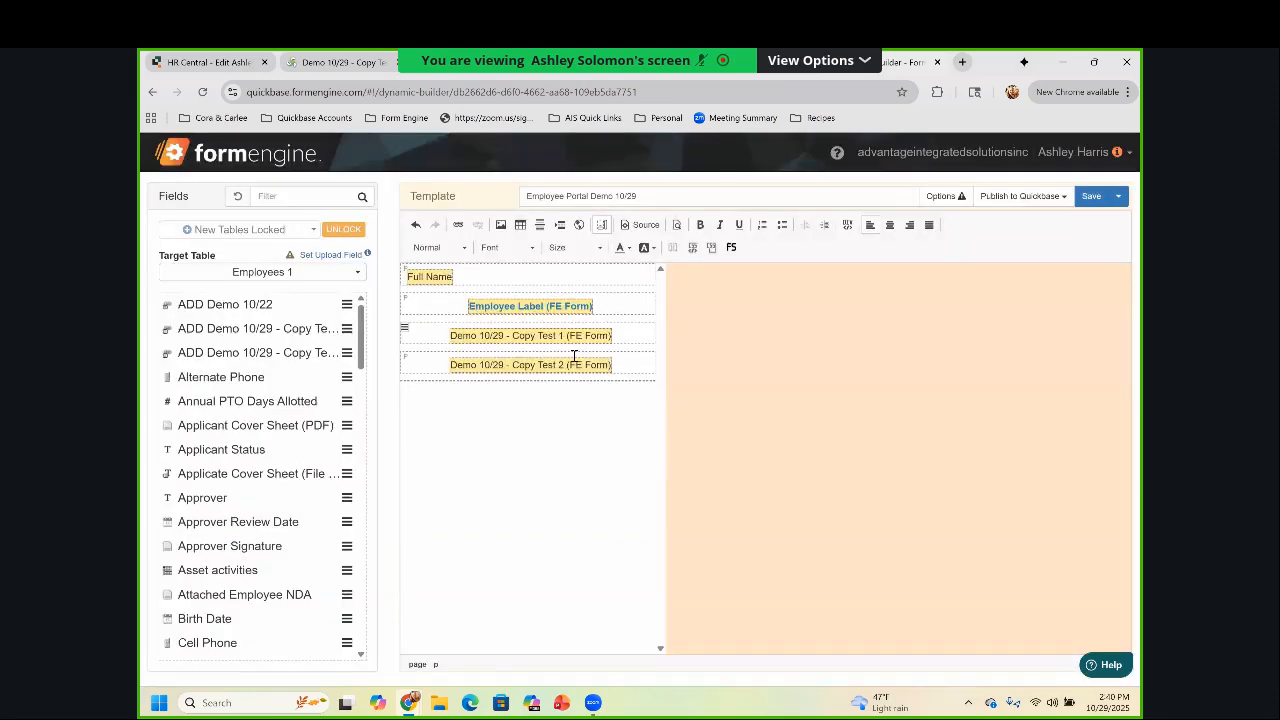
# Add a width style of 100% to the Demo 10/29 - Copy Test 2 (FE Form) field in the template
pyautogui.doubleClick(575, 360)
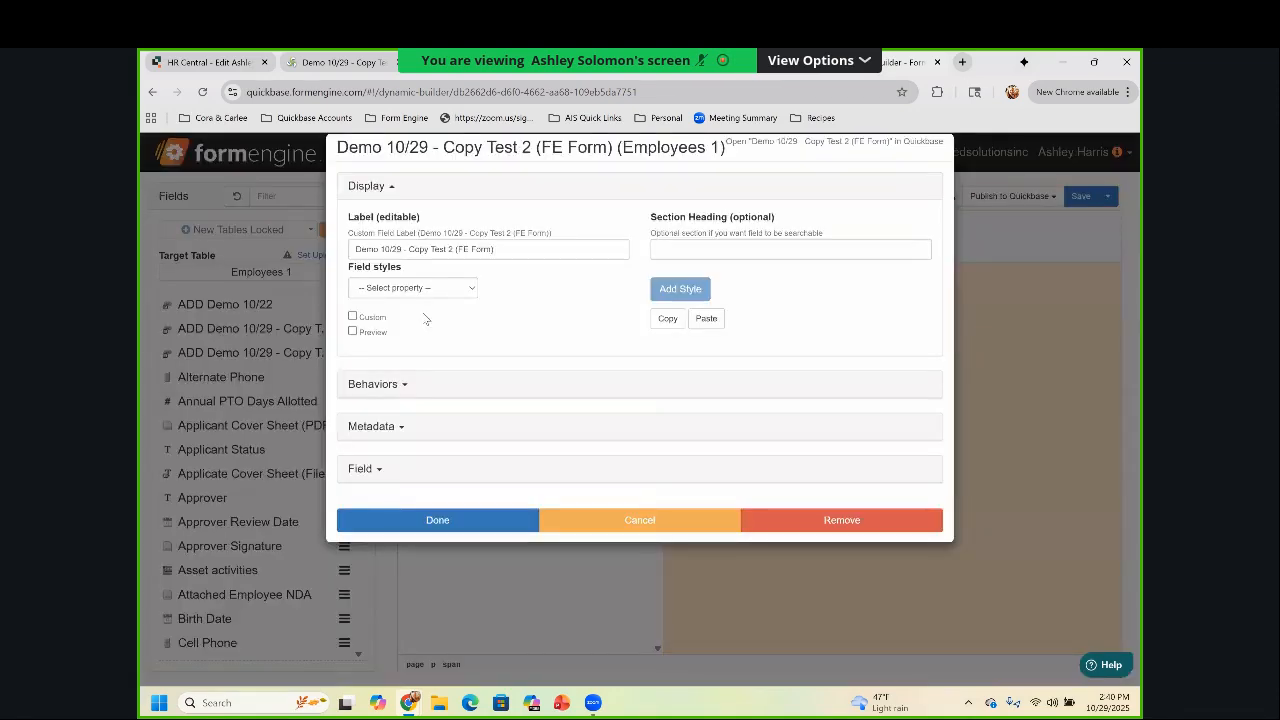
pyautogui.click(471, 288)
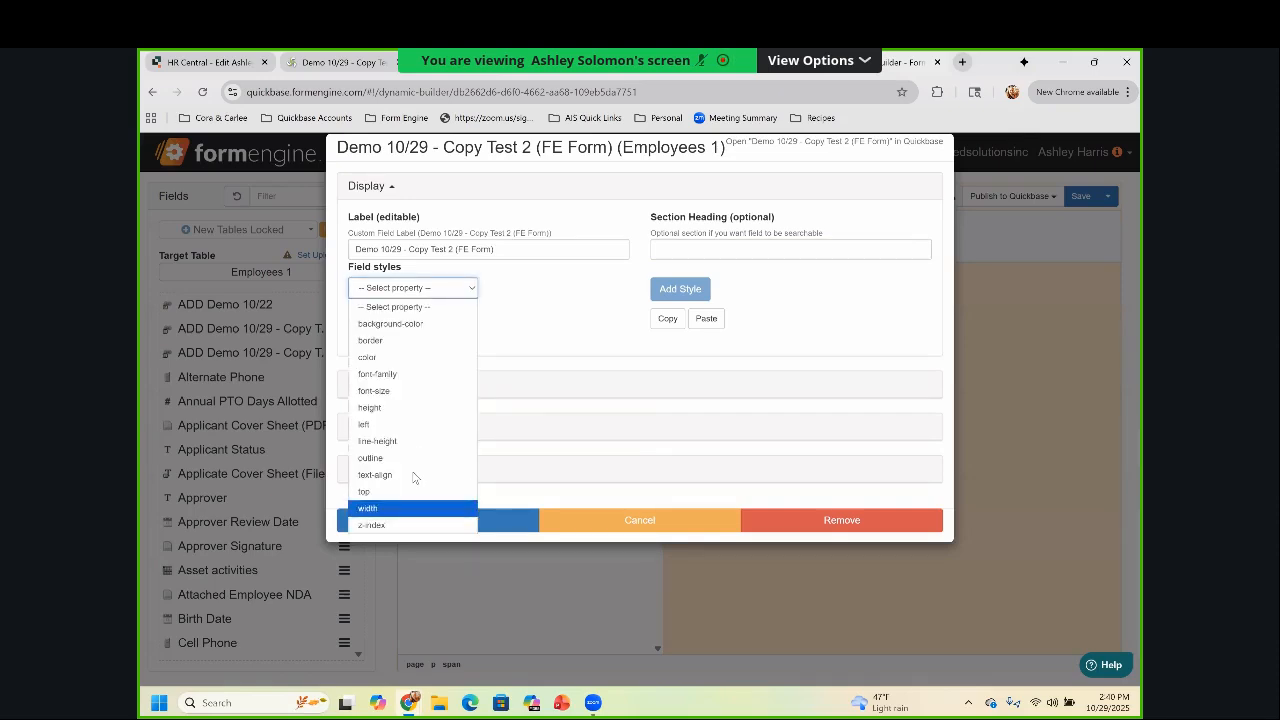
pyautogui.click(413, 508)
pyautogui.click(608, 285)
pyautogui.write('100%')
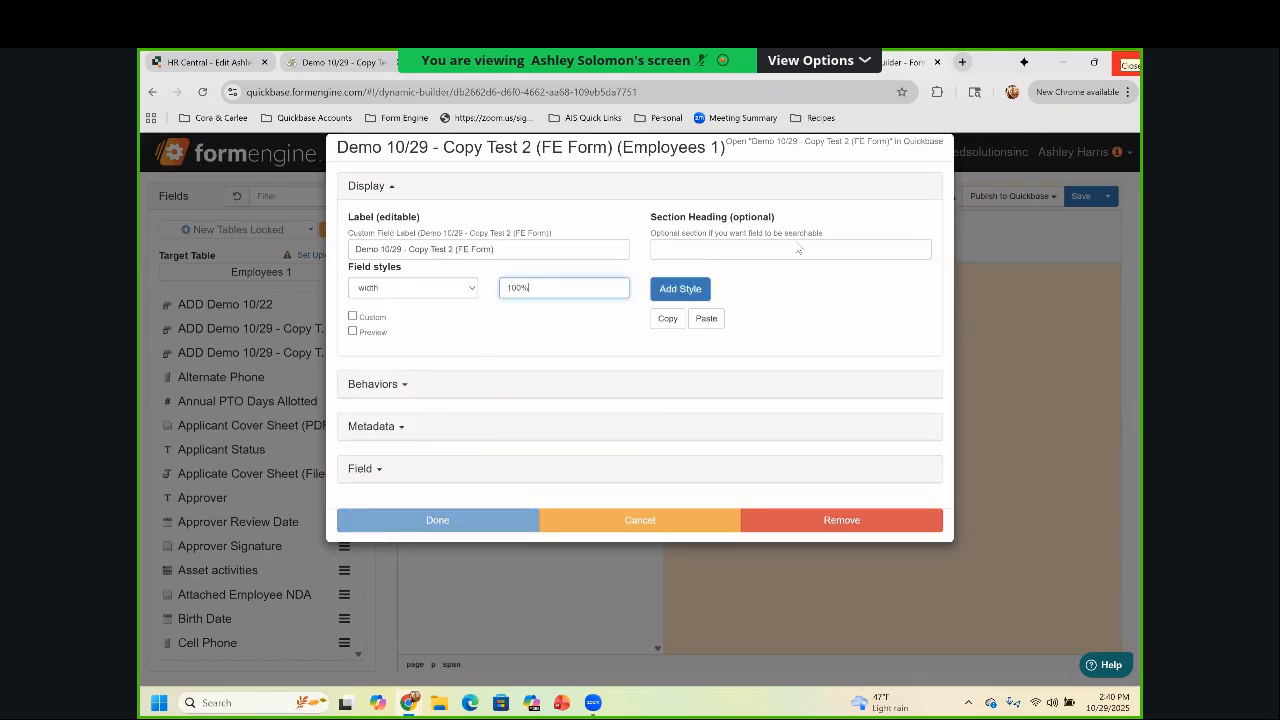
pyautogui.click(690, 295)
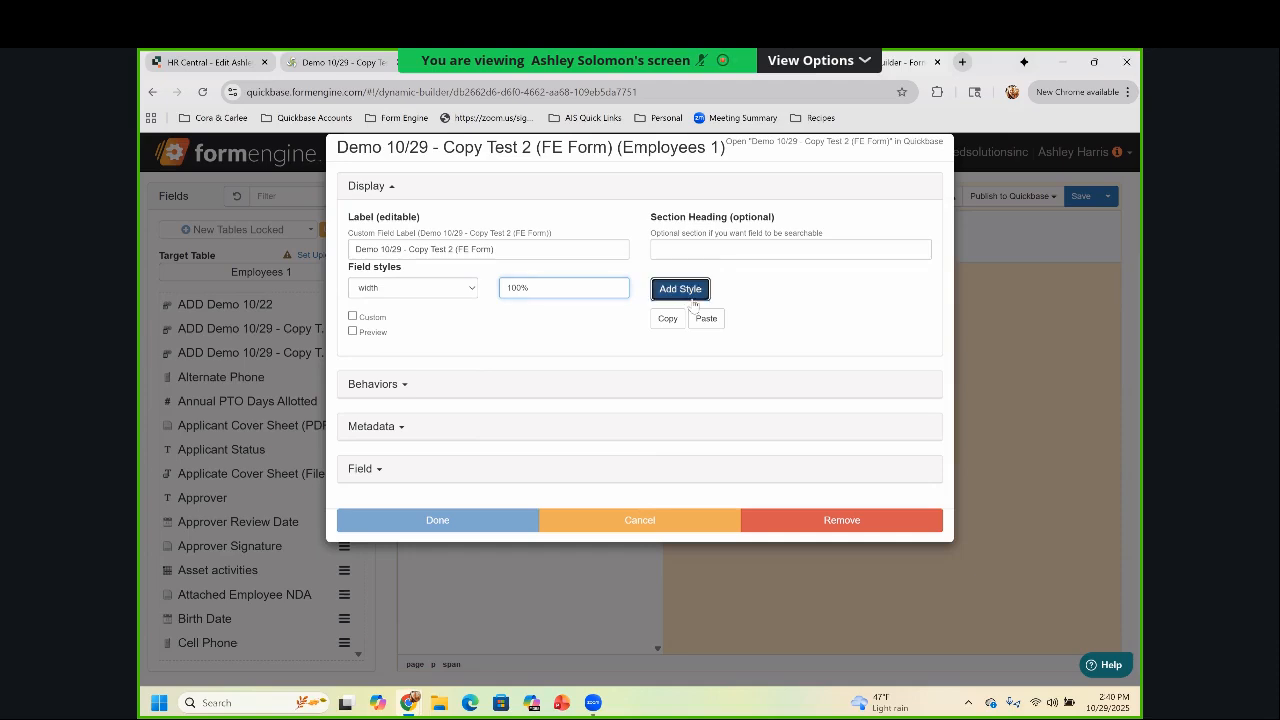
pyautogui.click(497, 557)
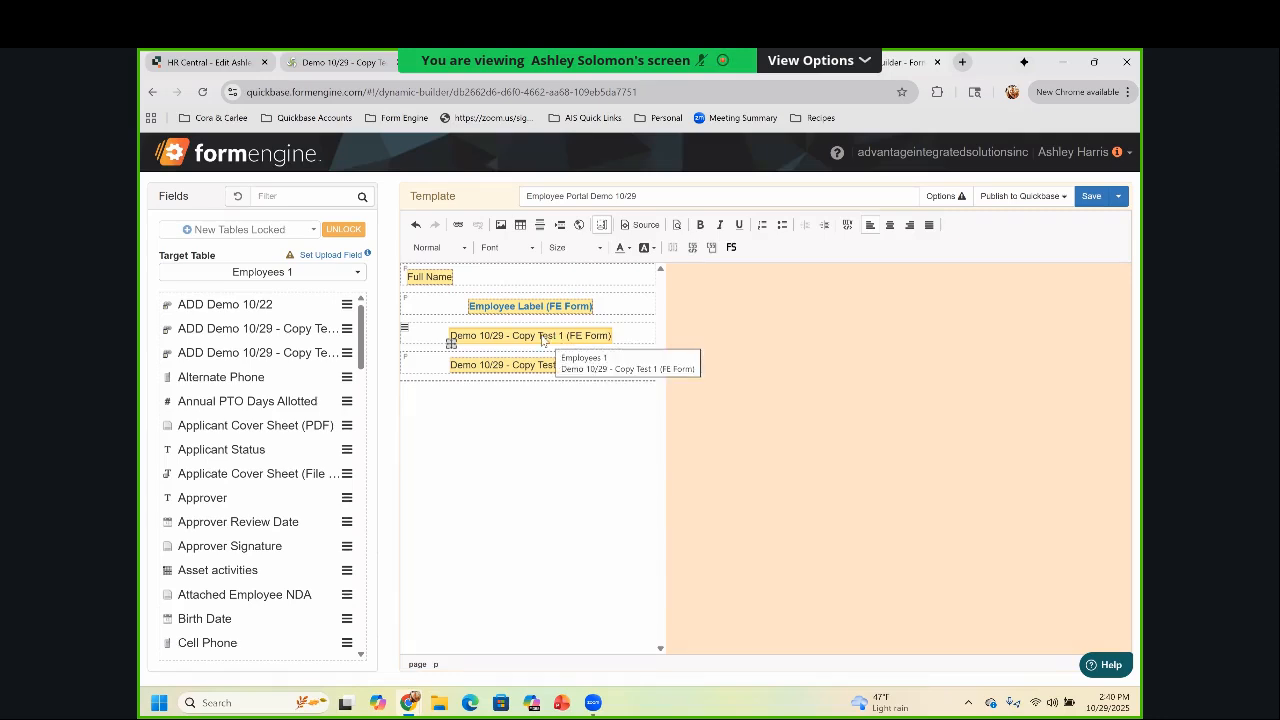
# Reload the live portal form, open its Asset Request Form link, and review the prefilled employee fields and the rest of the form
pyautogui.click(203, 92)
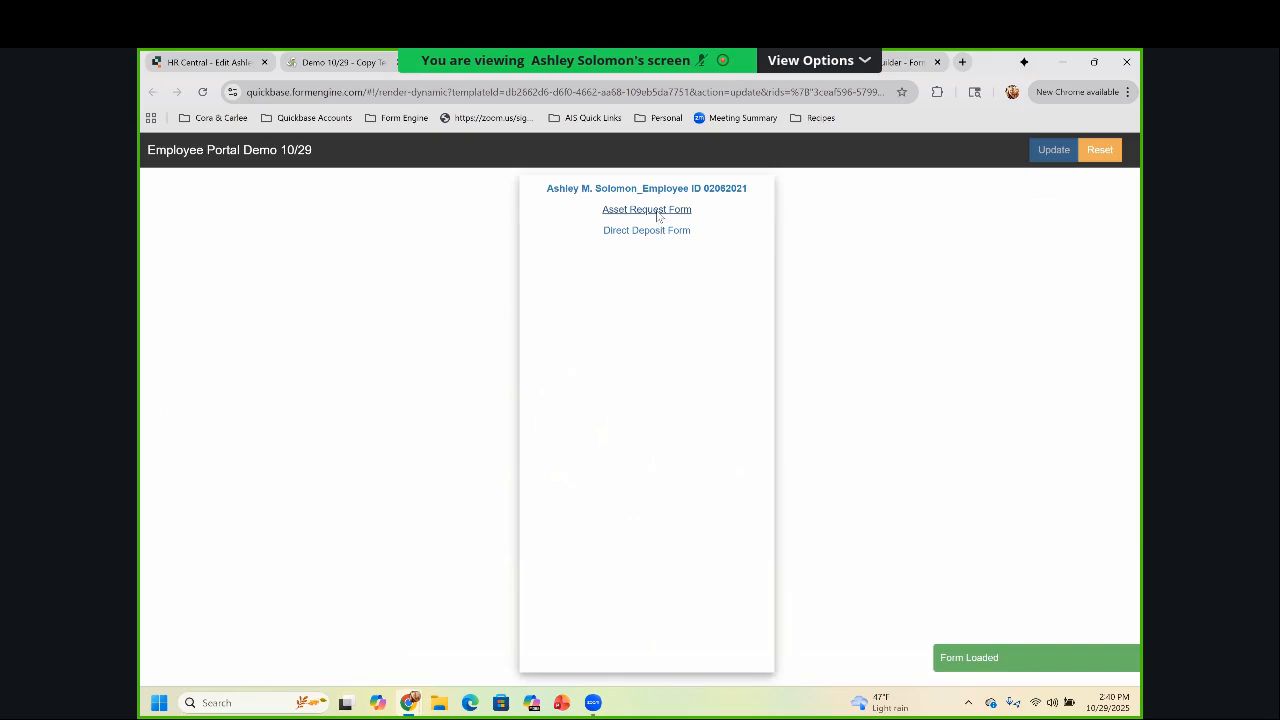
pyautogui.click(647, 210)
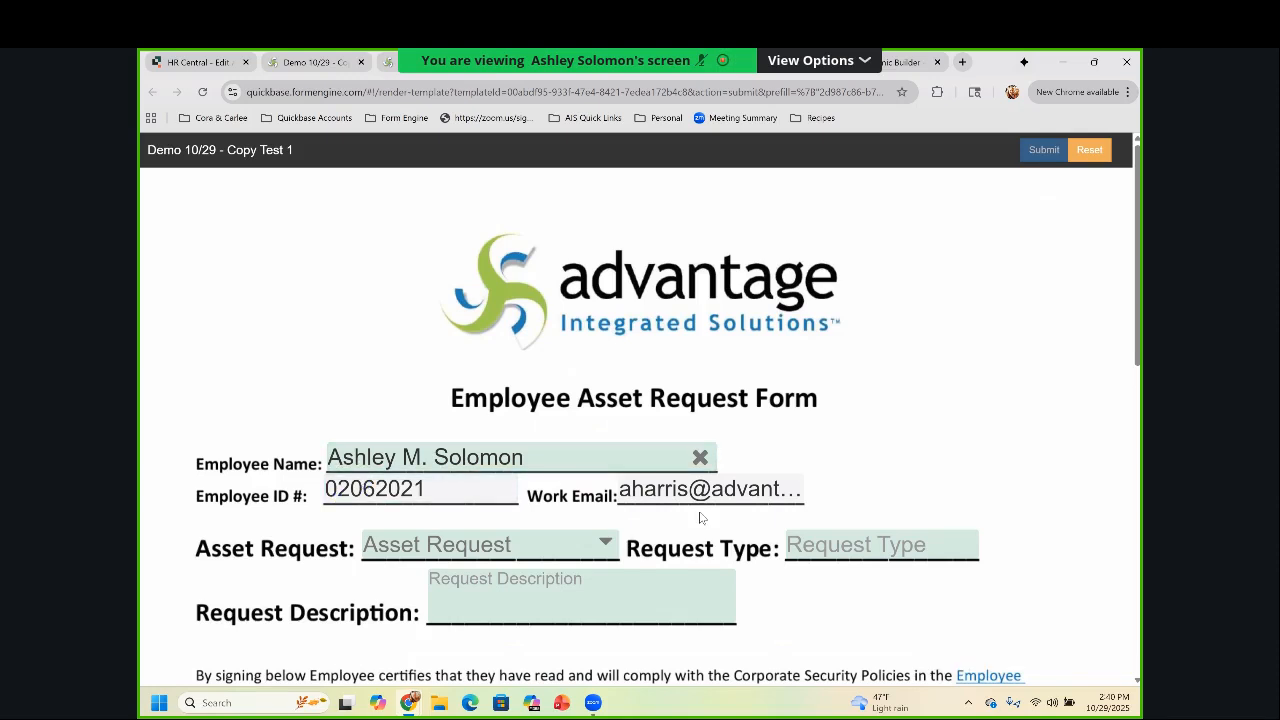
pyautogui.scroll(-3, 583, 371)
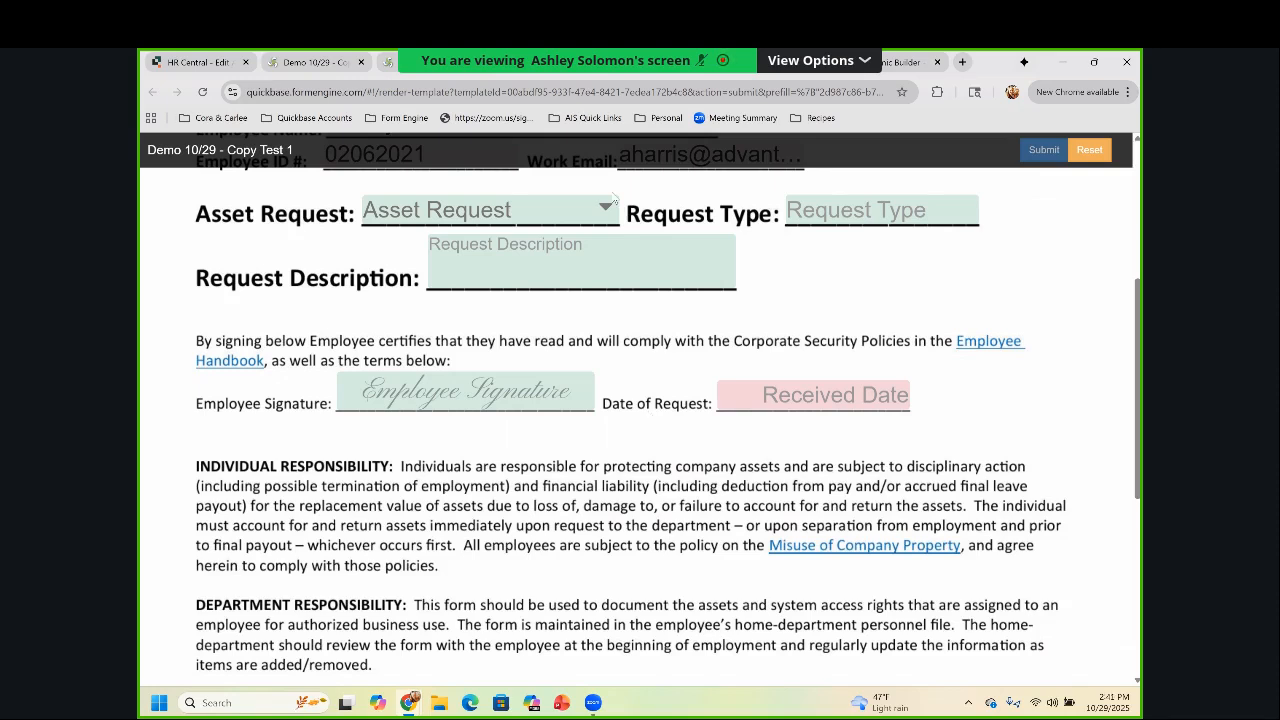
# Return to the employee portal form, open its Direct Deposit Form link, and review the prefilled employee fields
pyautogui.click(446, 64)
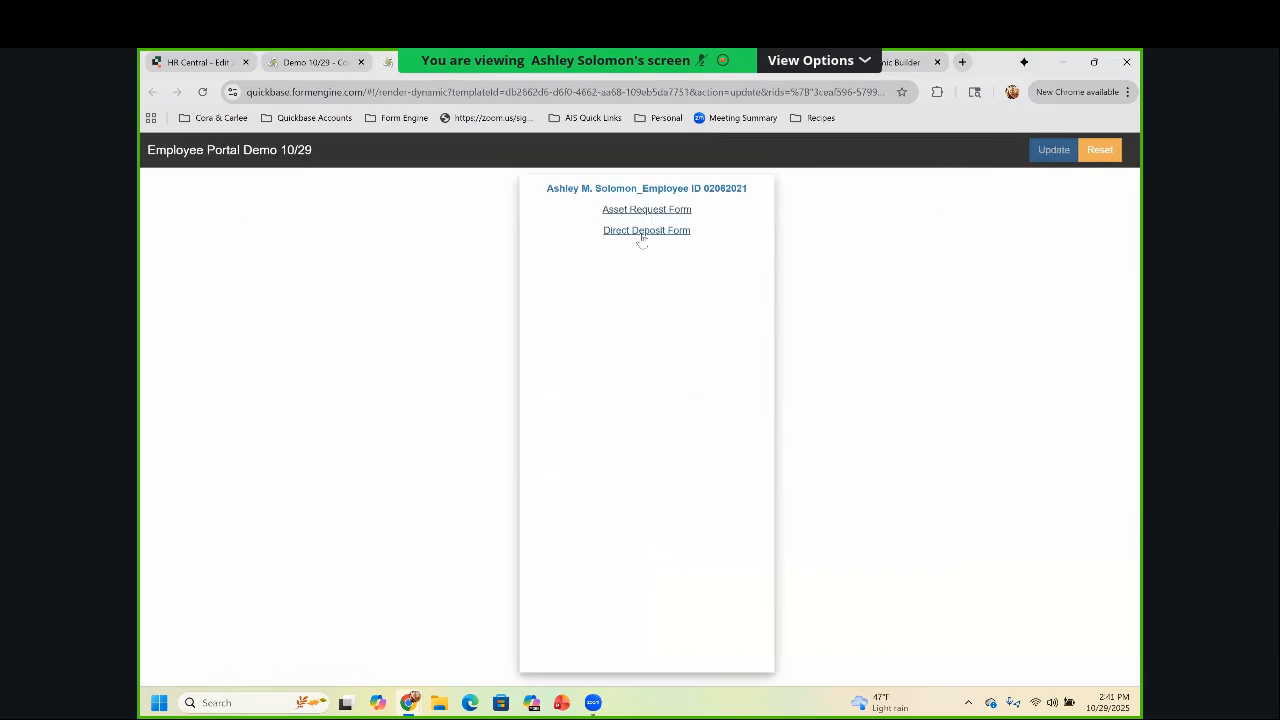
pyautogui.click(641, 232)
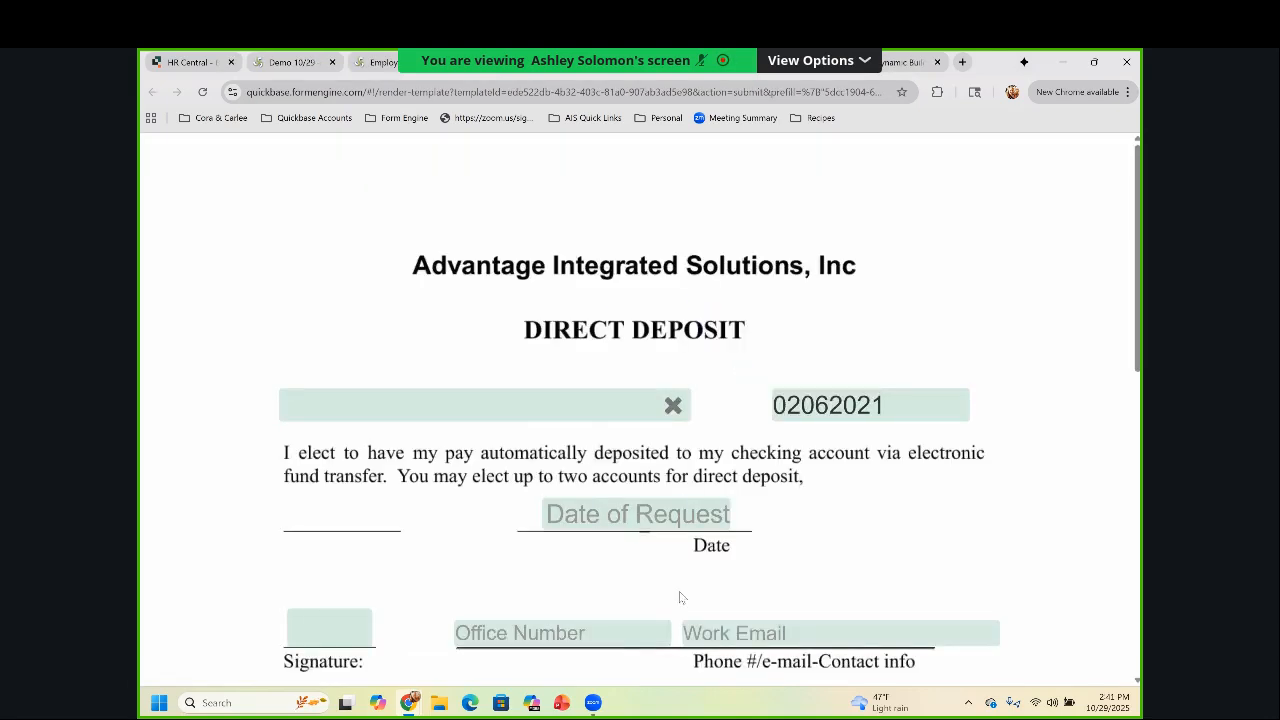
pyautogui.scroll(-2, 450, 391)
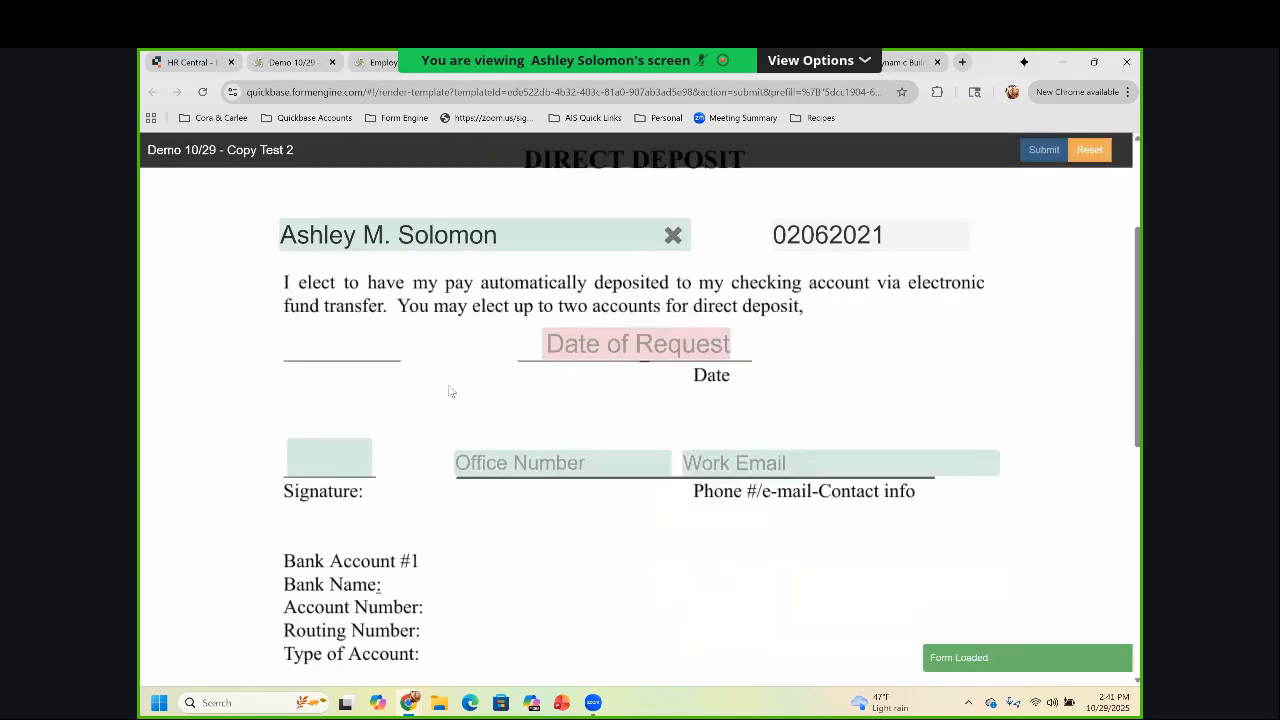